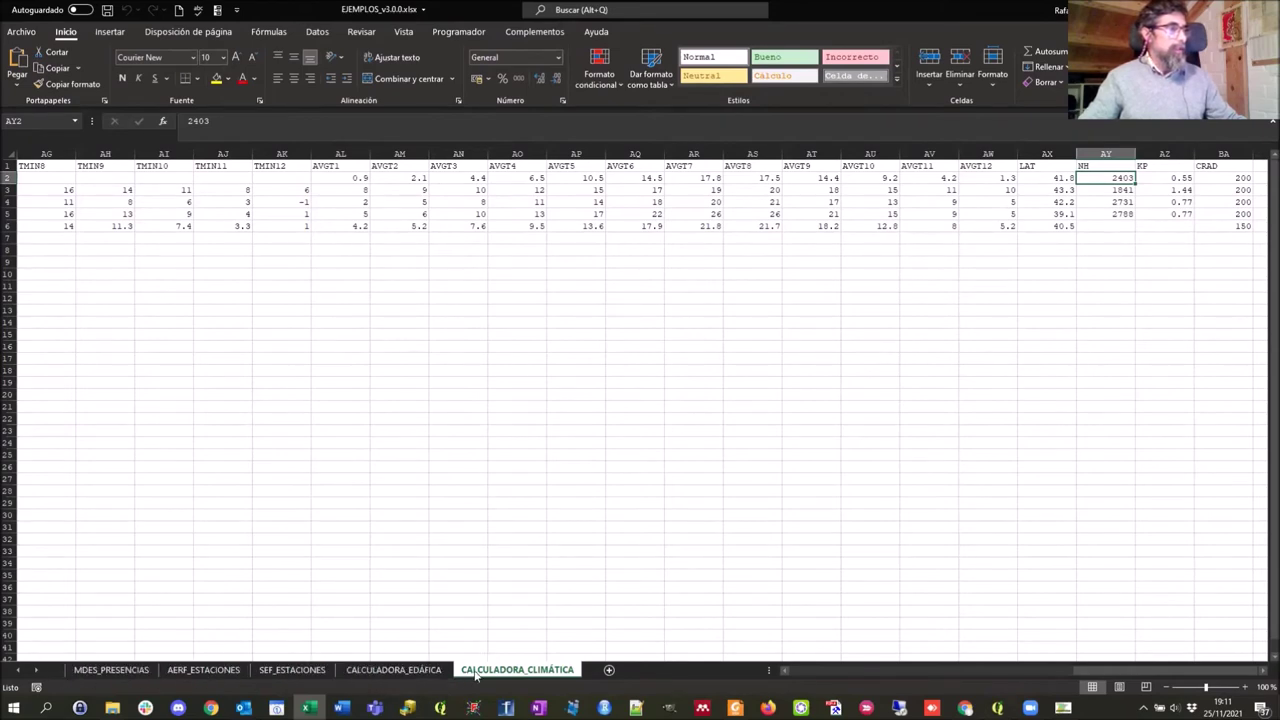
Review the precipitation, temperature and latitude columns of the CALCULADORA_CLIMÁTICA sheet back to the IDPunto column
scroll(600, 419, up, 4)
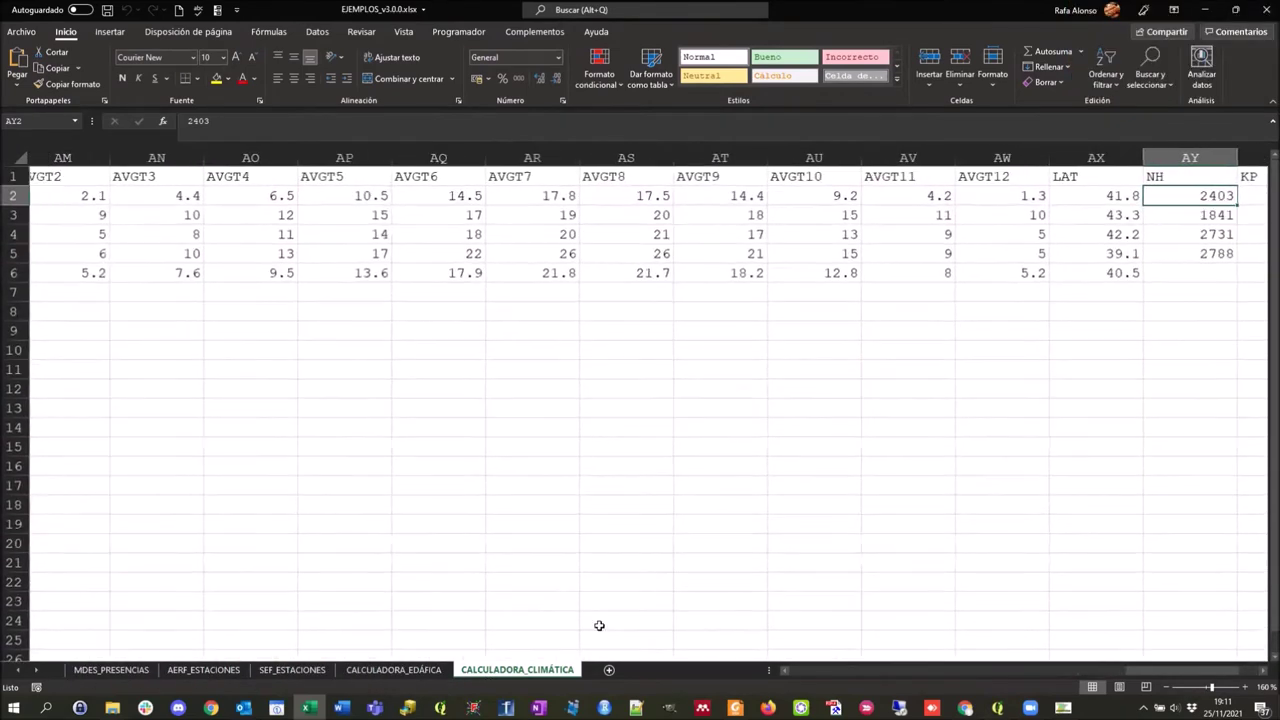
scroll(1068, 686, left, 10)
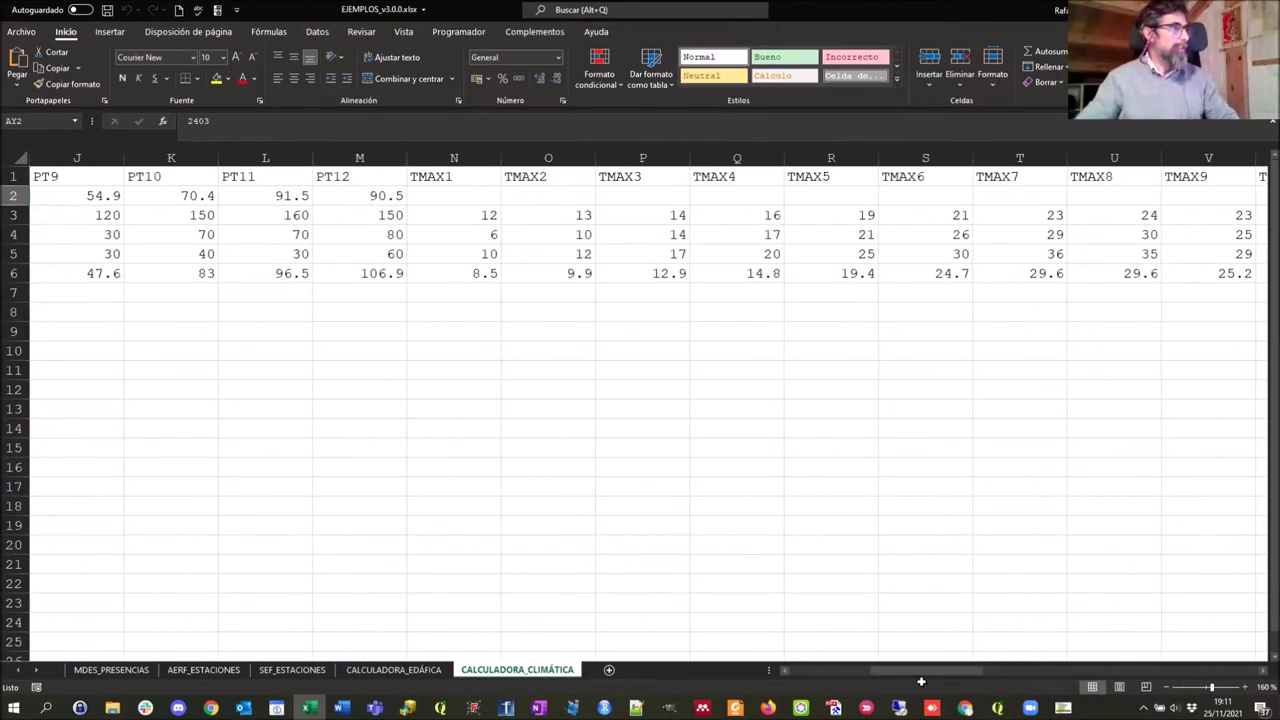
drag(901, 667, 819, 667)
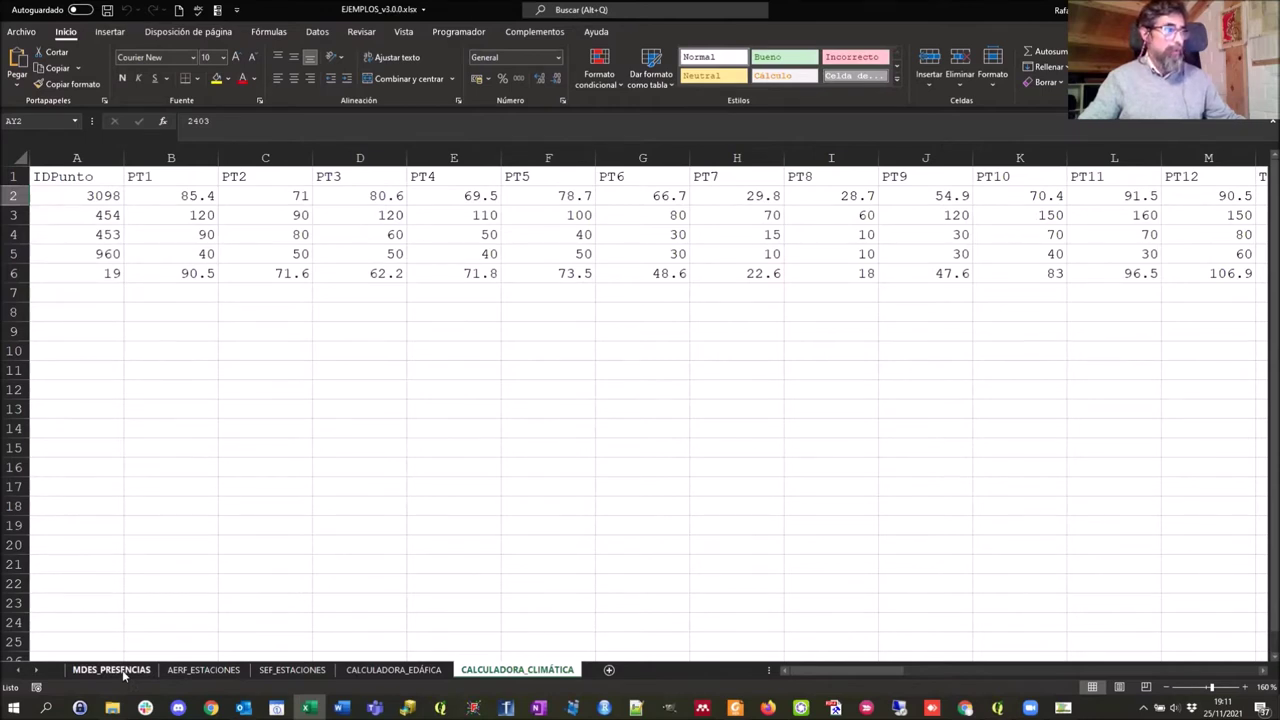
Examine the columns of the AERF_ESTACIONES sheet from IDPunto to DREN, including the empty ALT cells, and close the workbook
click(205, 670)
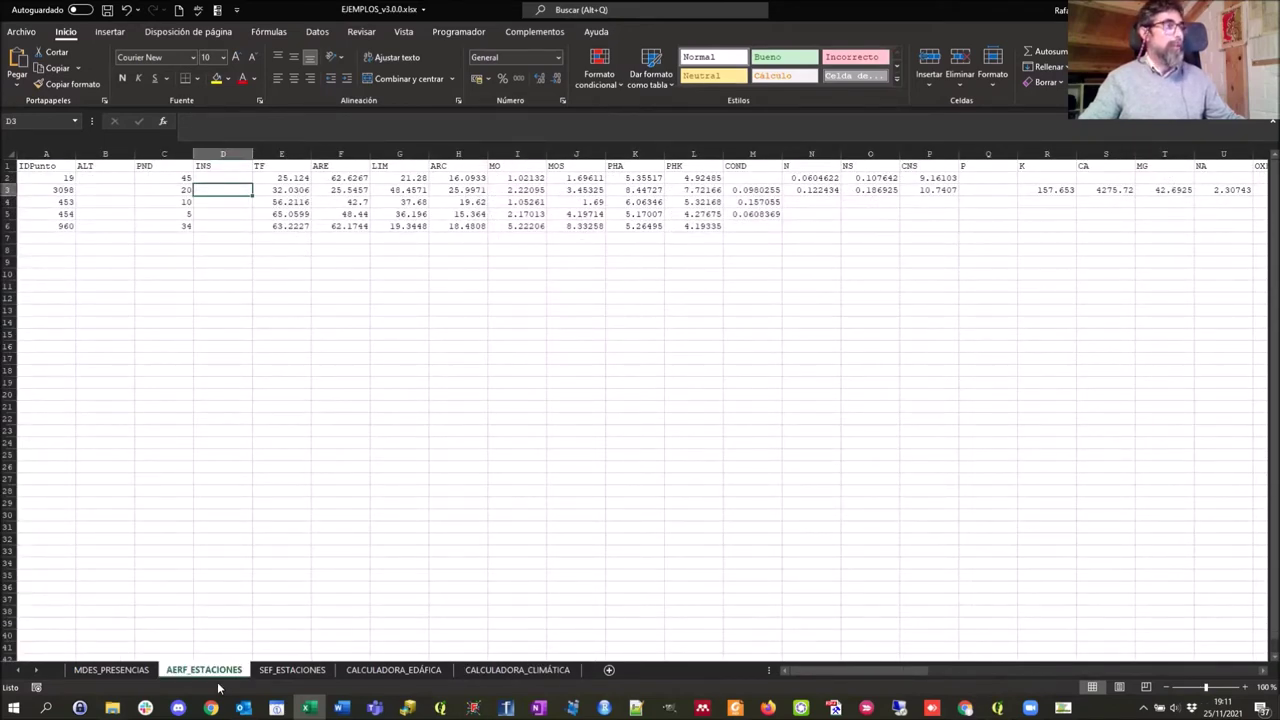
click(30, 166)
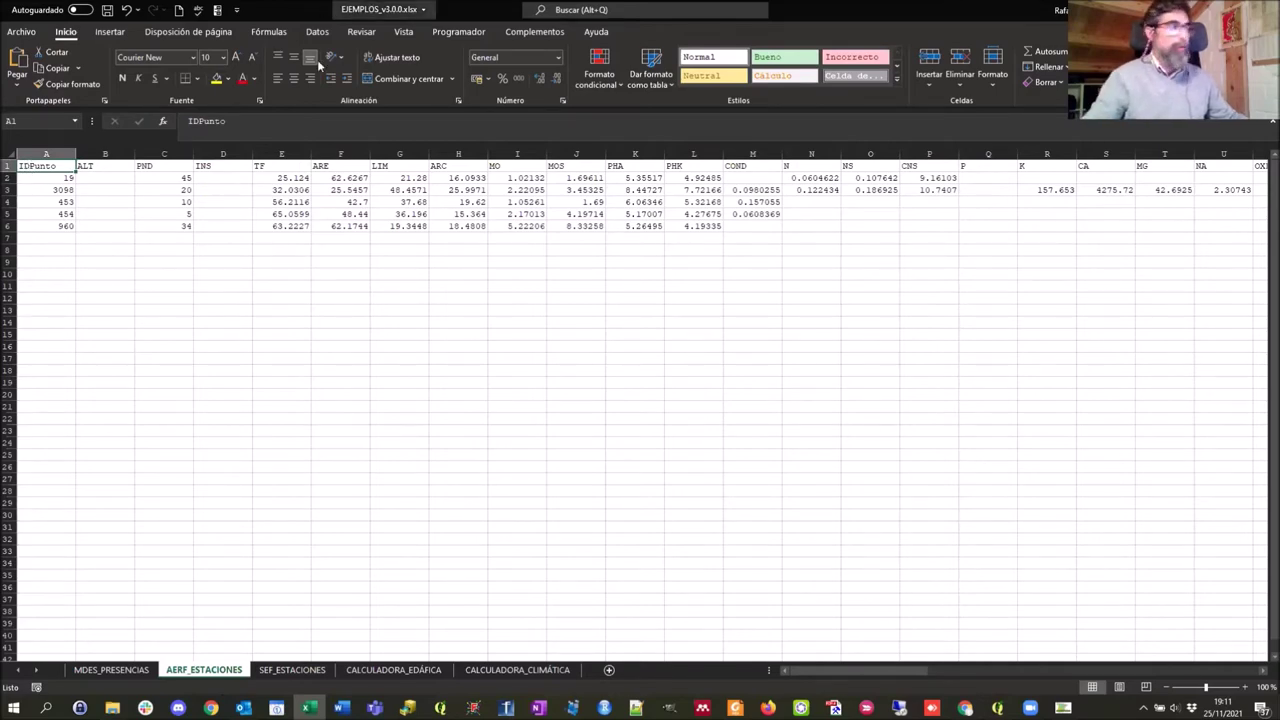
scroll(286, 360, up, 2)
scroll(286, 360, up, 3)
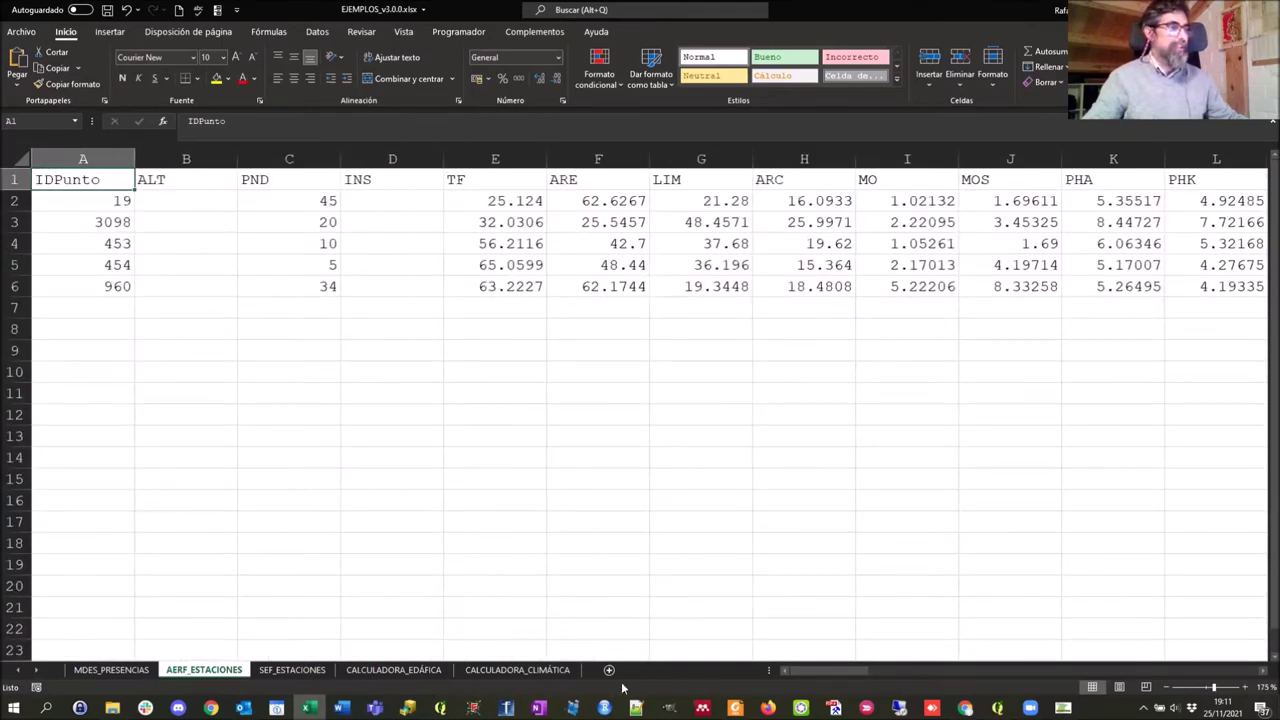
drag(815, 672, 1230, 673)
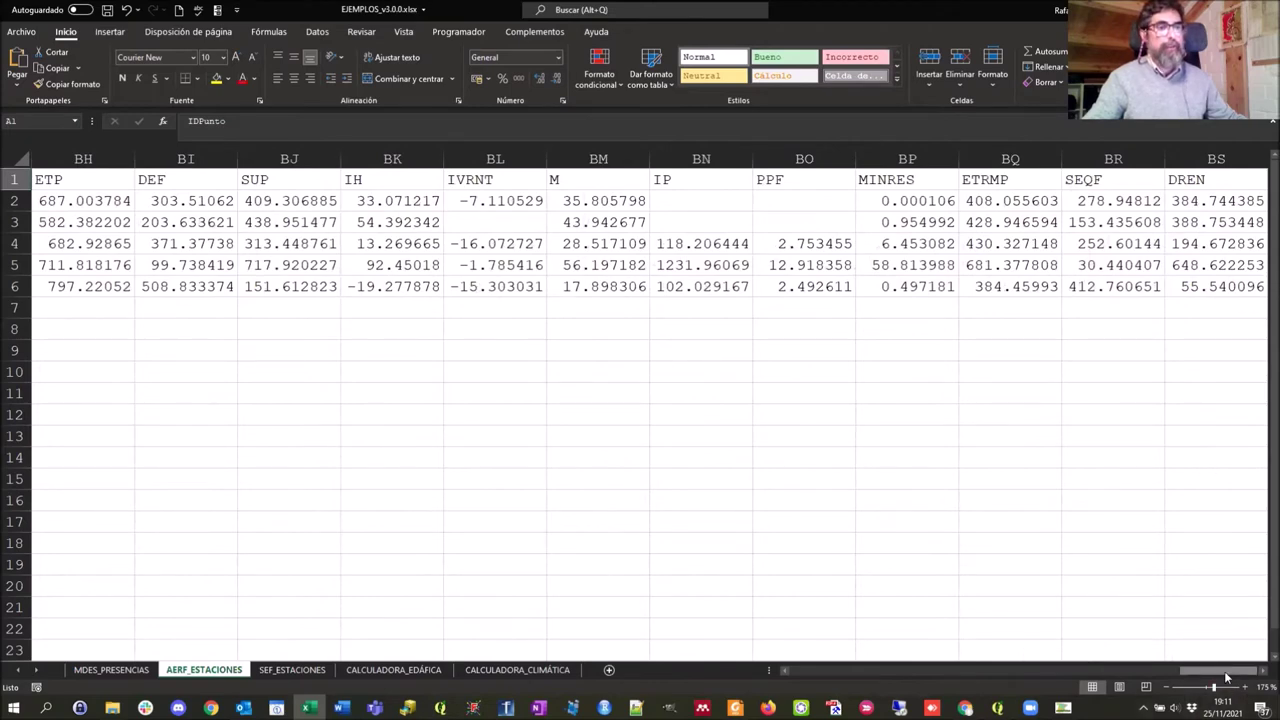
drag(1228, 678, 970, 673)
key(ctrl+Home)
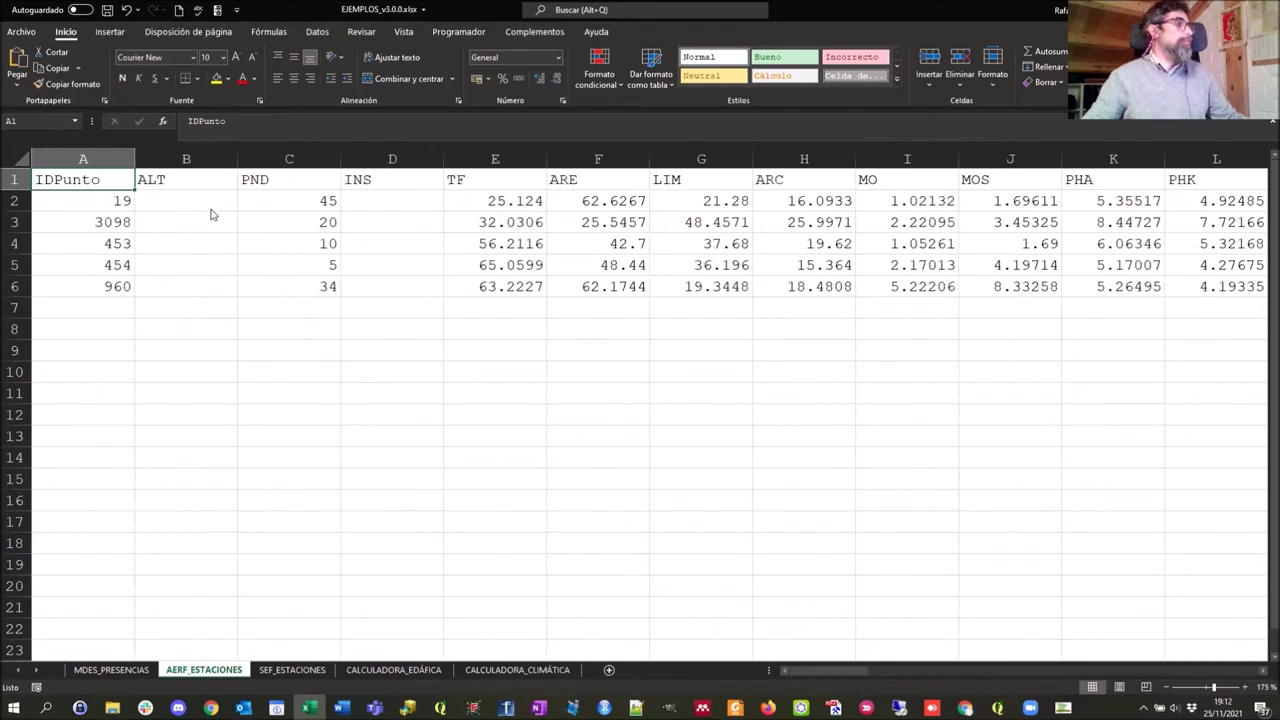
click(212, 208)
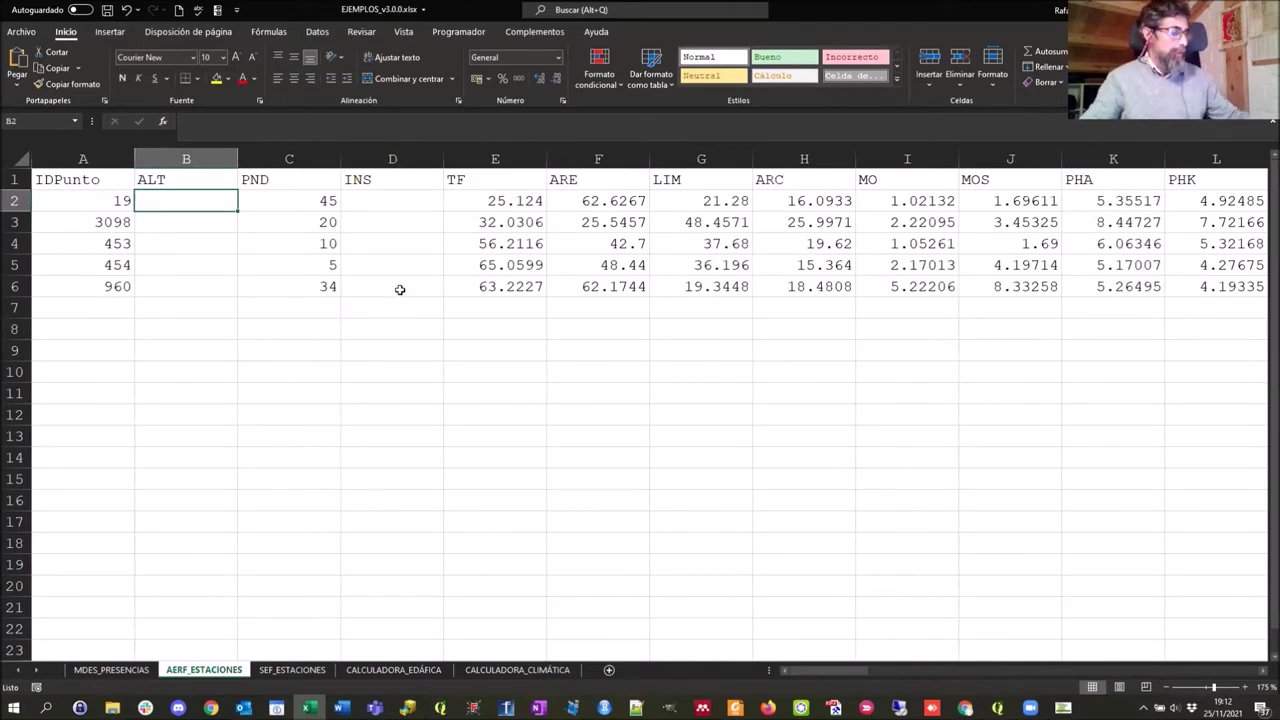
key(ctrl+w)
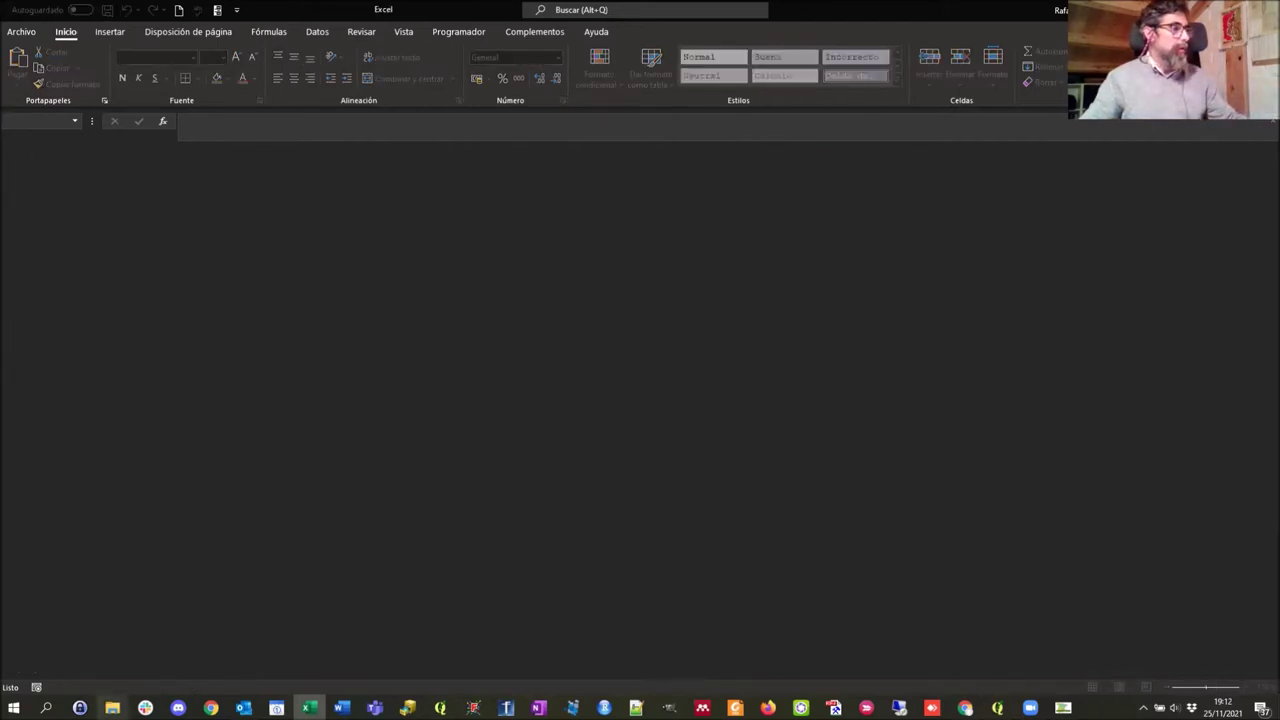
Switch to File Explorer and open input_aerf_sef.csv from the INPUTS folder inside JORNADA_4
key(alt+Tab)
click(537, 256)
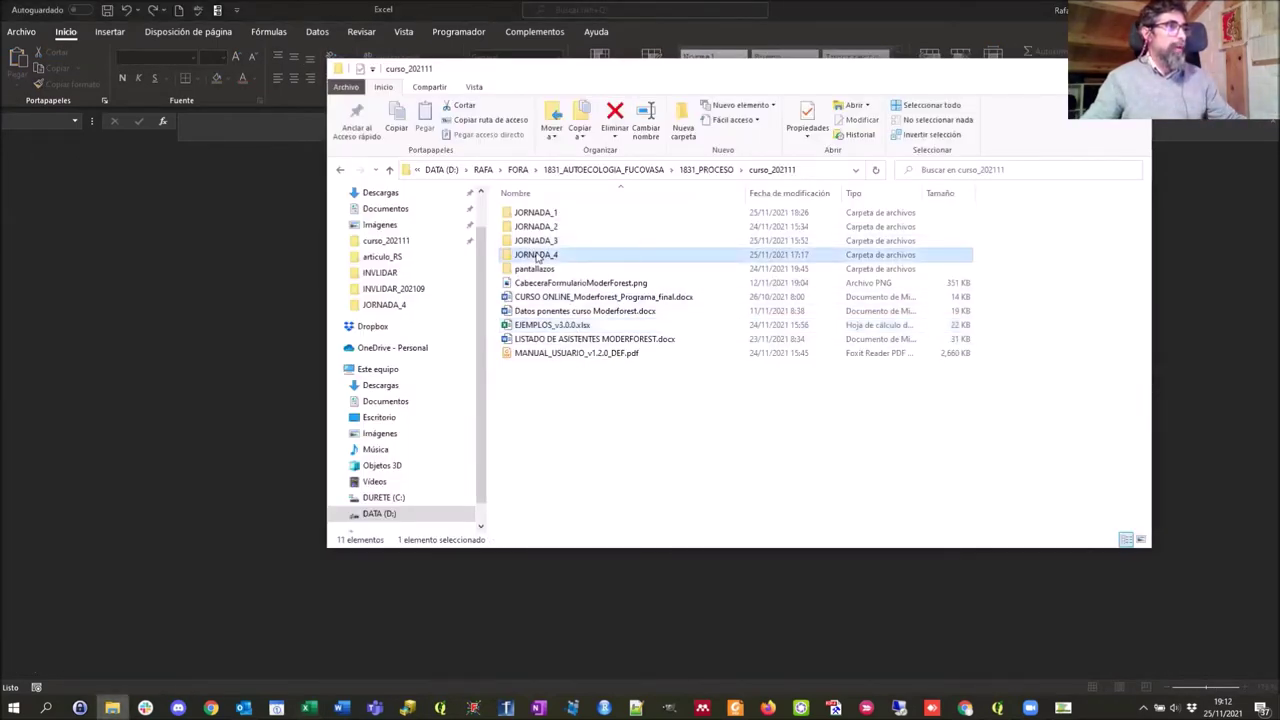
double_click(537, 256)
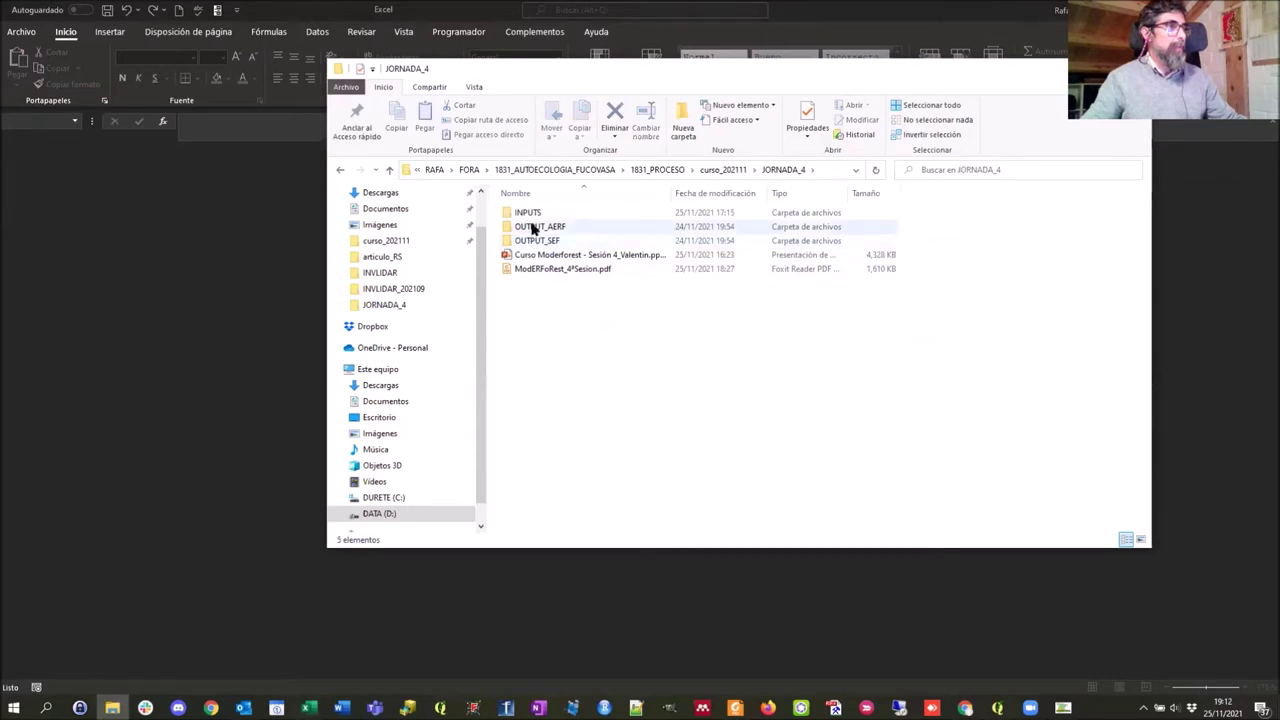
double_click(533, 214)
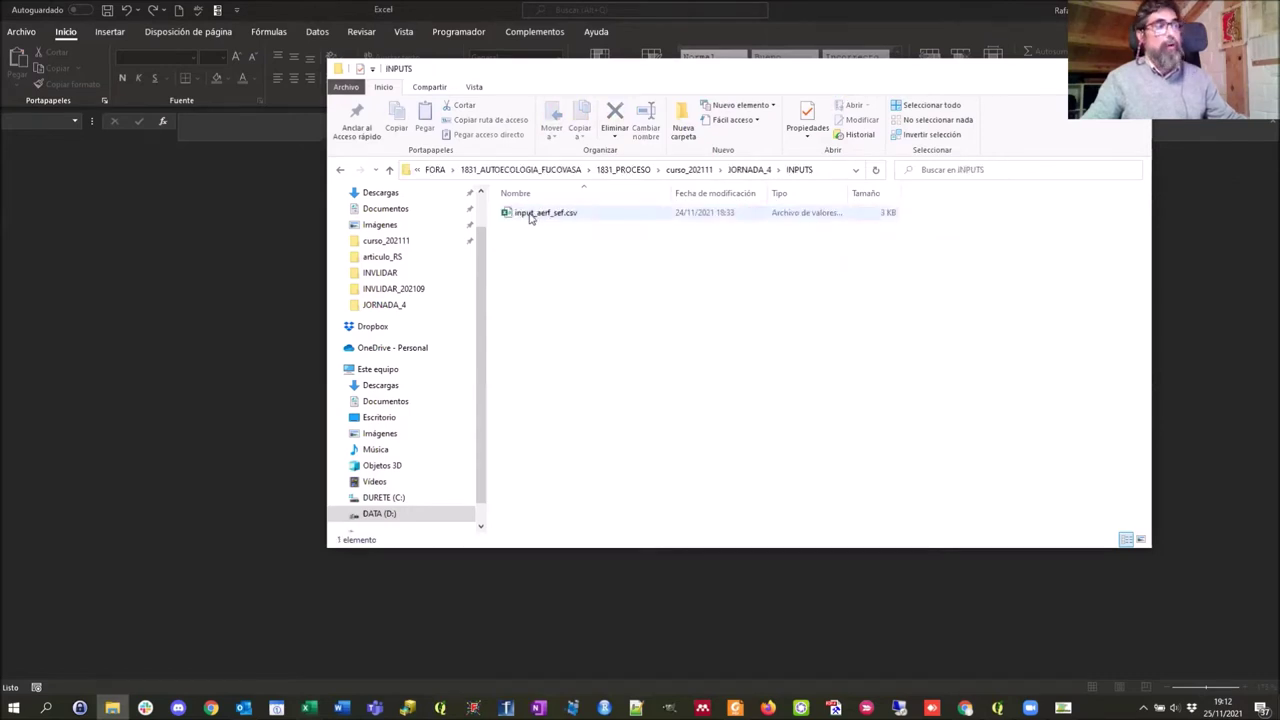
double_click(531, 214)
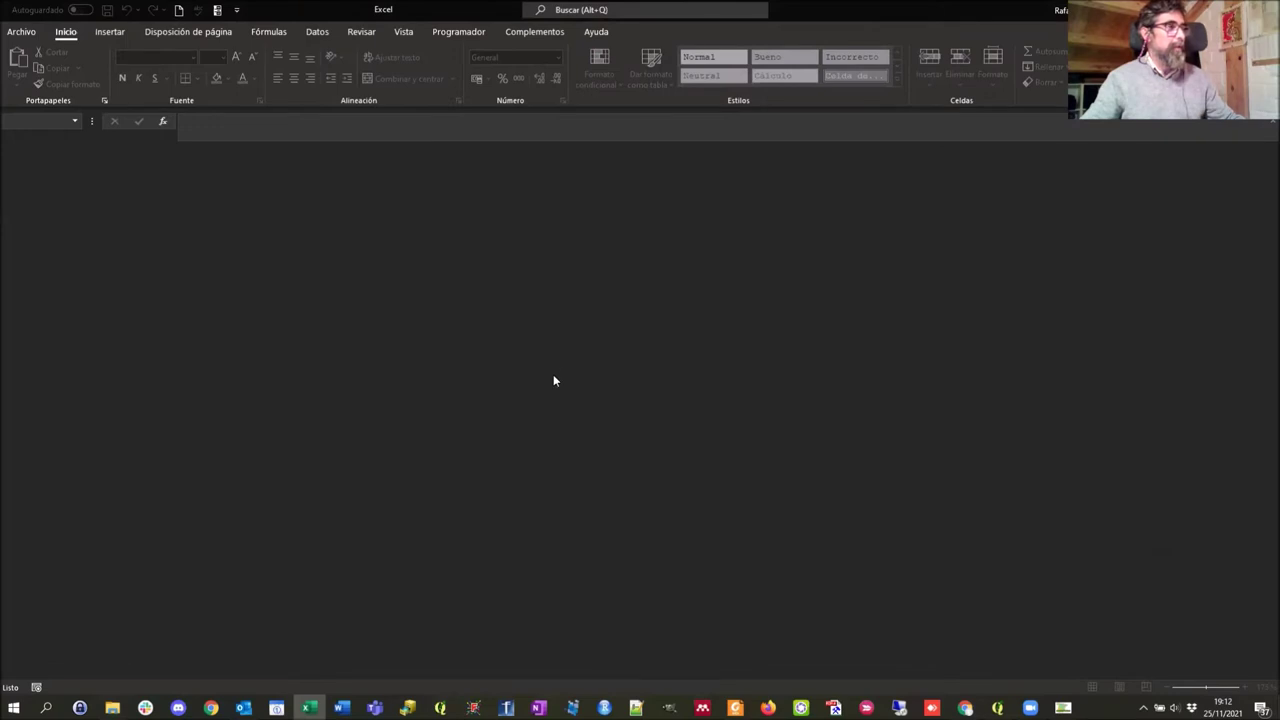
Check the first point IDs in the IDPunto column of input_aerf_sef.csv and close the file
scroll(554, 374, up, 4)
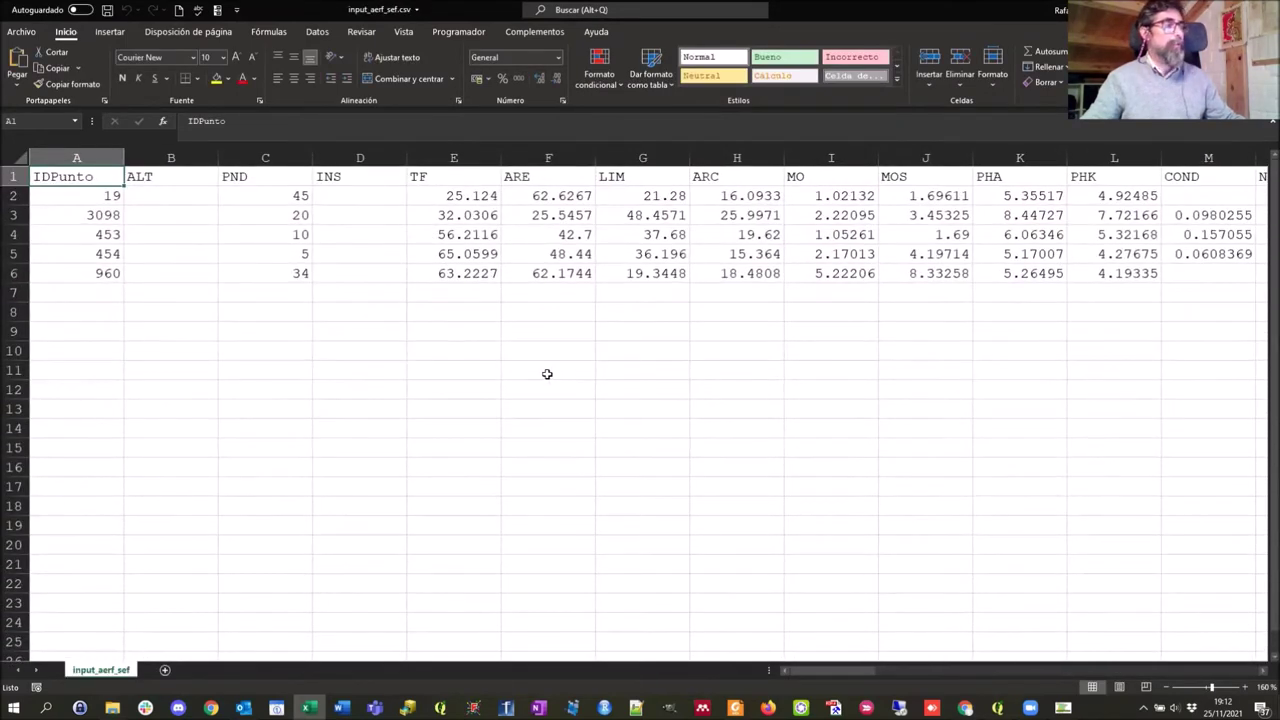
mouse_move(71, 195)
mouse_down()
mouse_move(30, 250)
mouse_move(78, 241)
mouse_move(80, 196)
mouse_up()
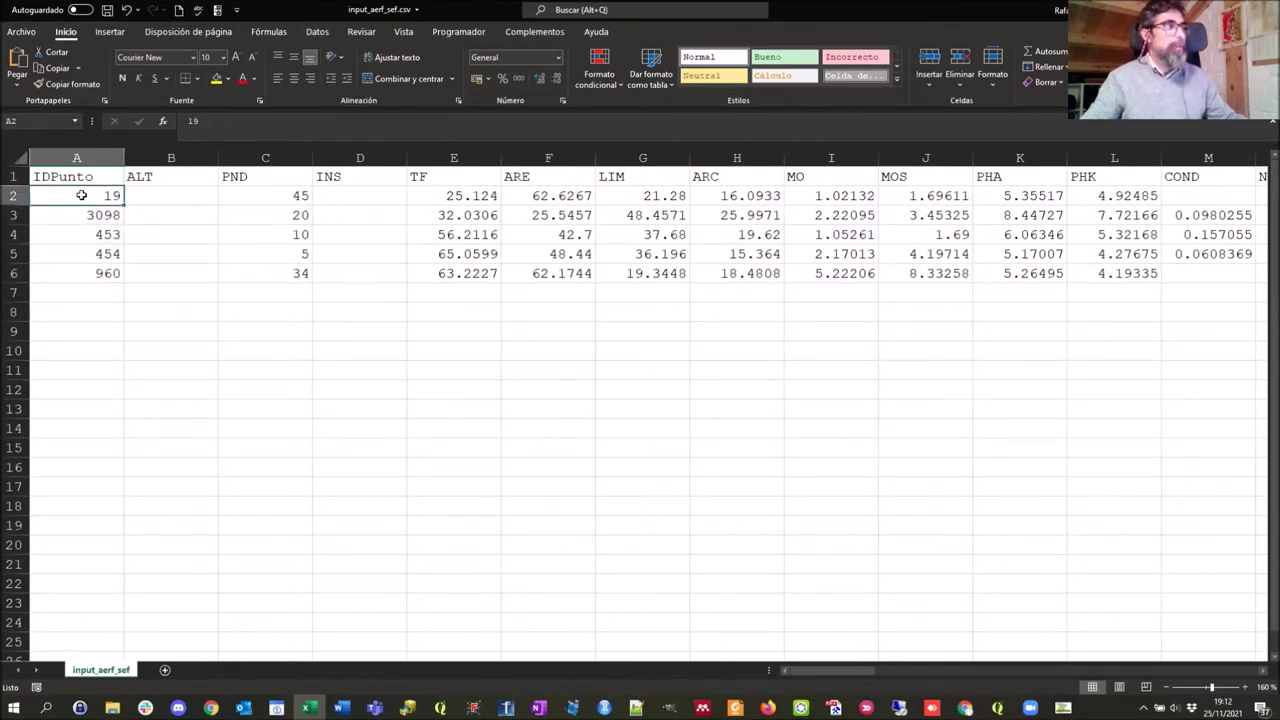
click(80, 216)
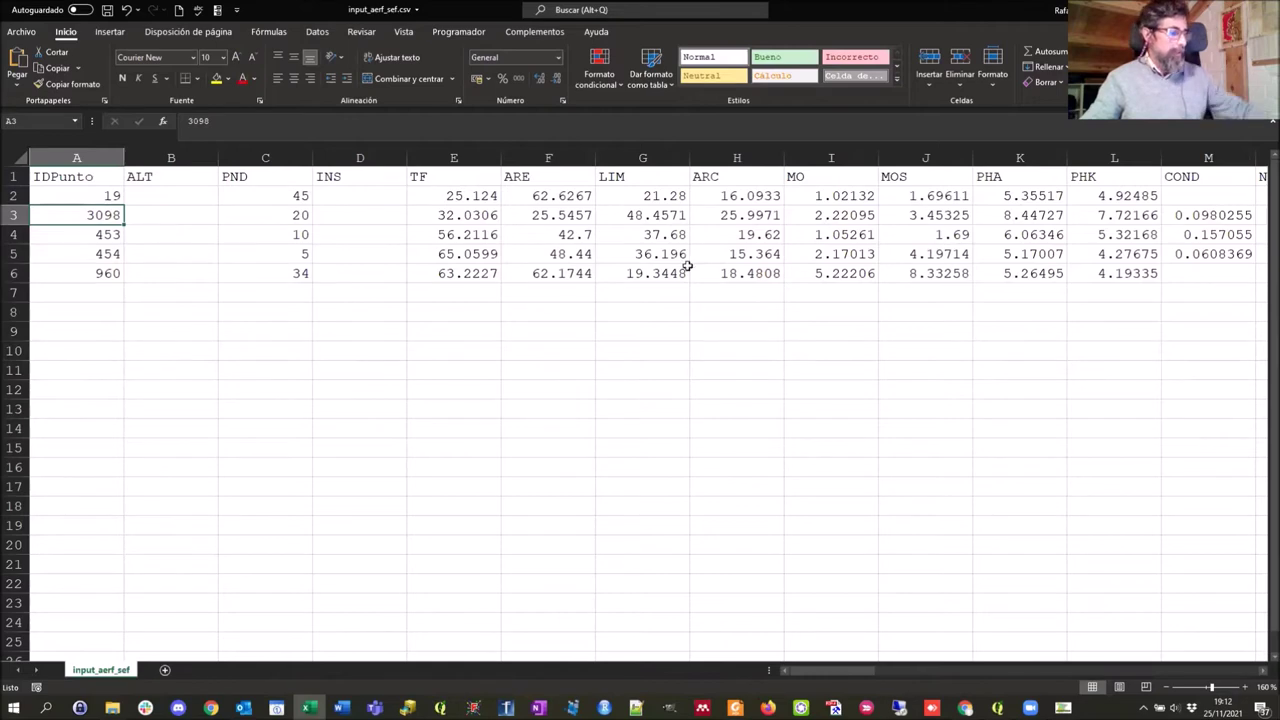
key(ctrl+w)
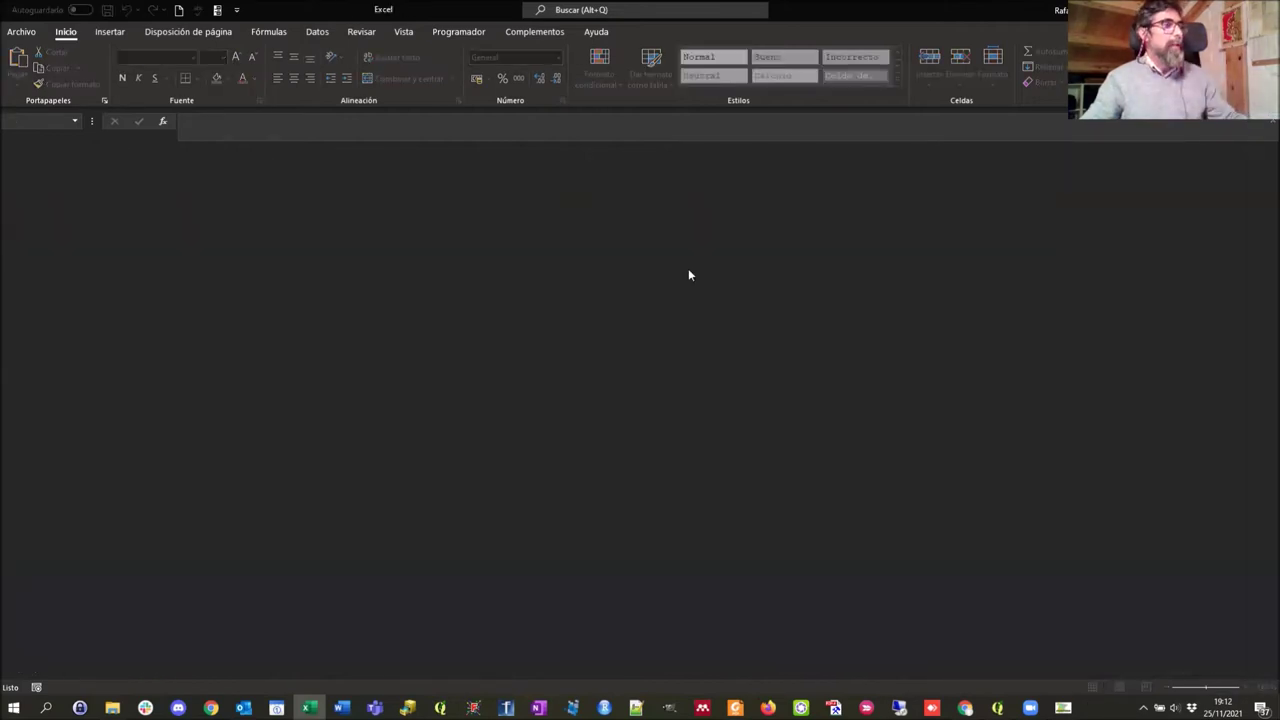
Switch to the ModERFoRest application, open the AERF module and dismiss the input file warning
key(alt+Tab)
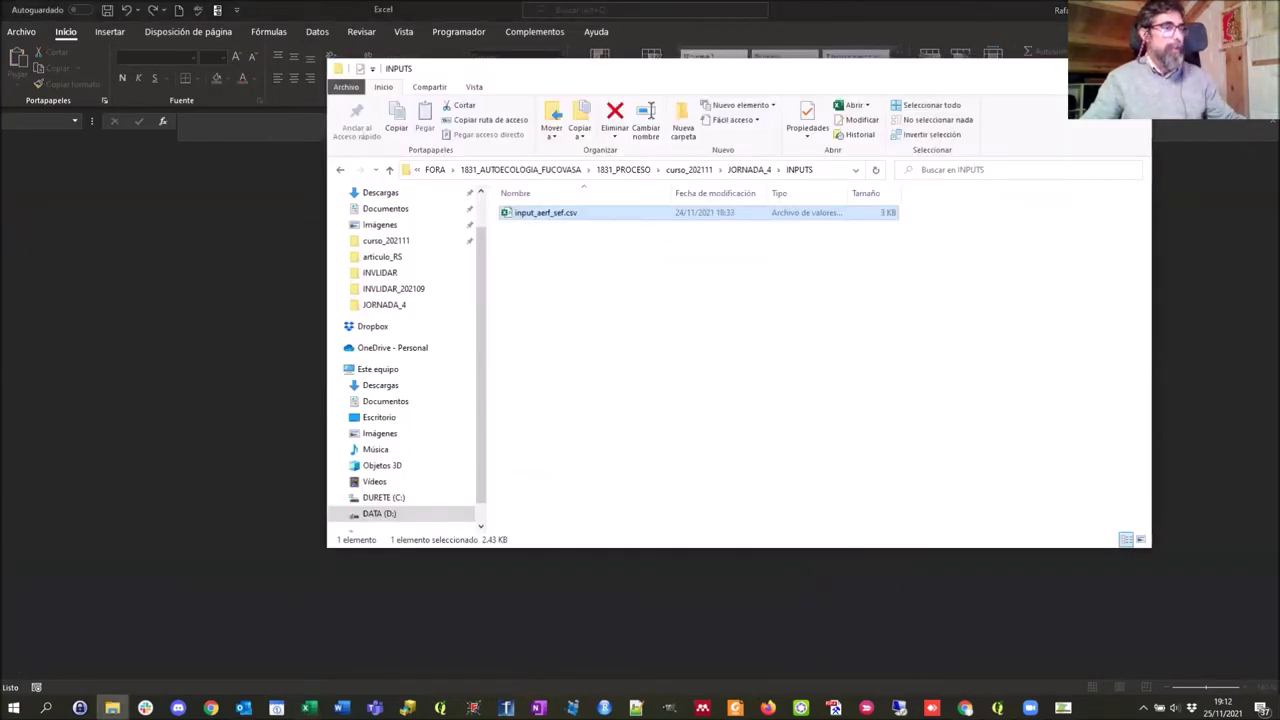
key(alt+Tab)
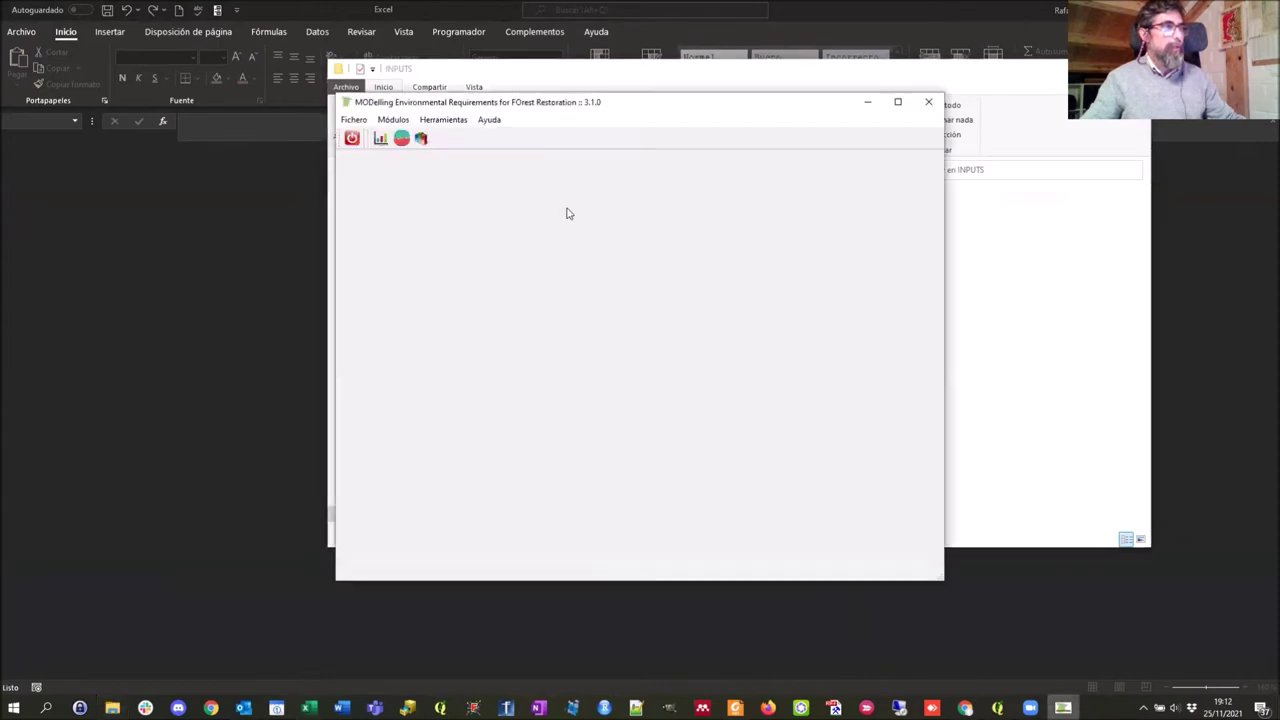
click(393, 119)
click(403, 175)
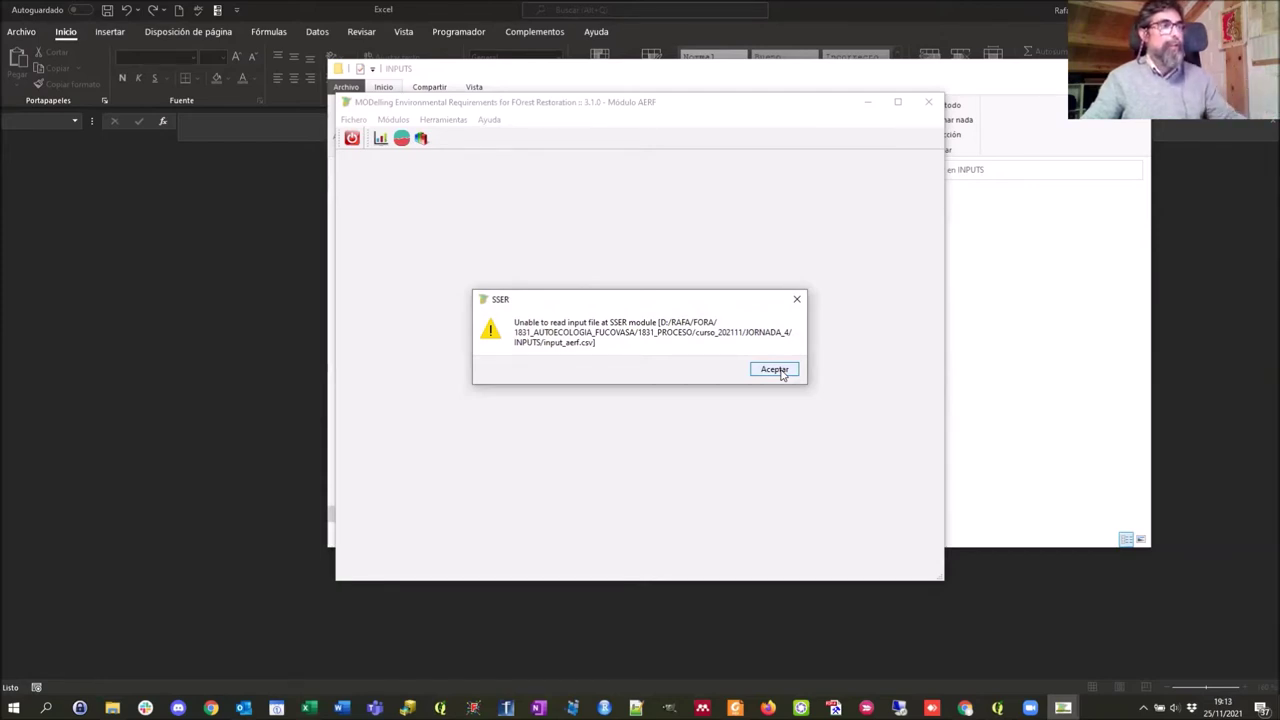
click(774, 369)
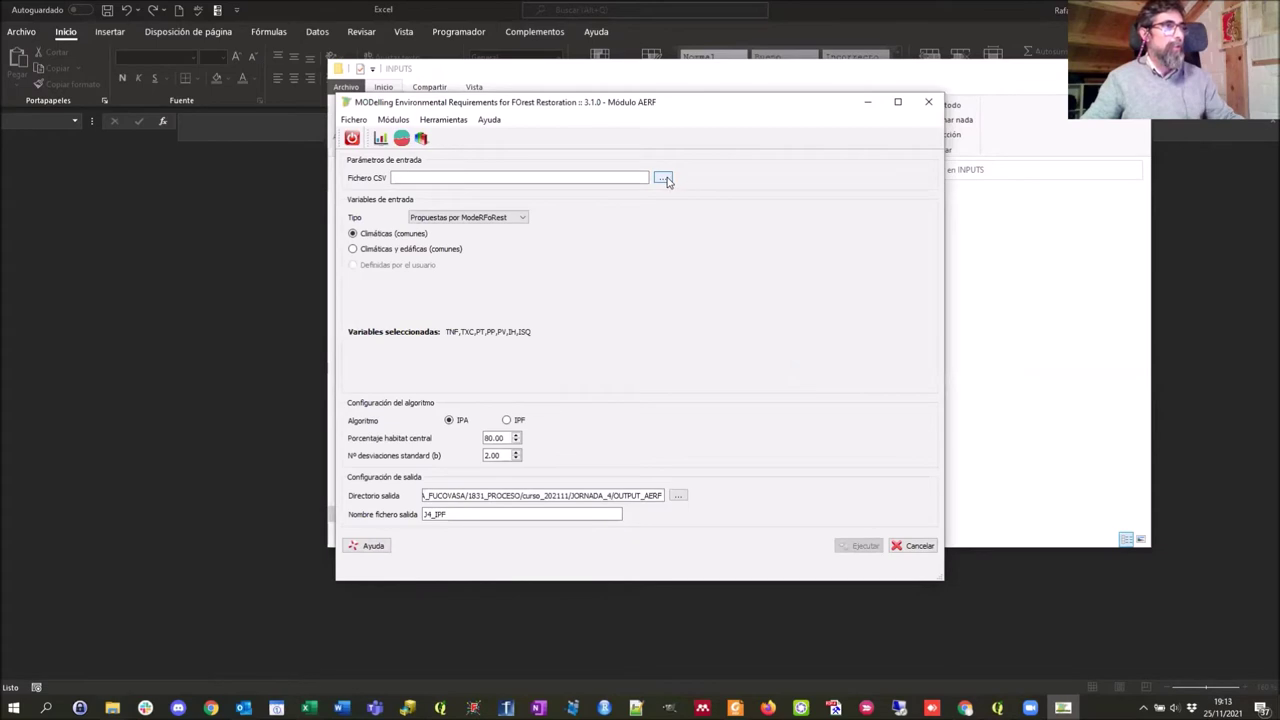
Load input_aerf_sef.csv from the JORNADA_4 INPUTS folder as the AERF module's input CSV
click(665, 179)
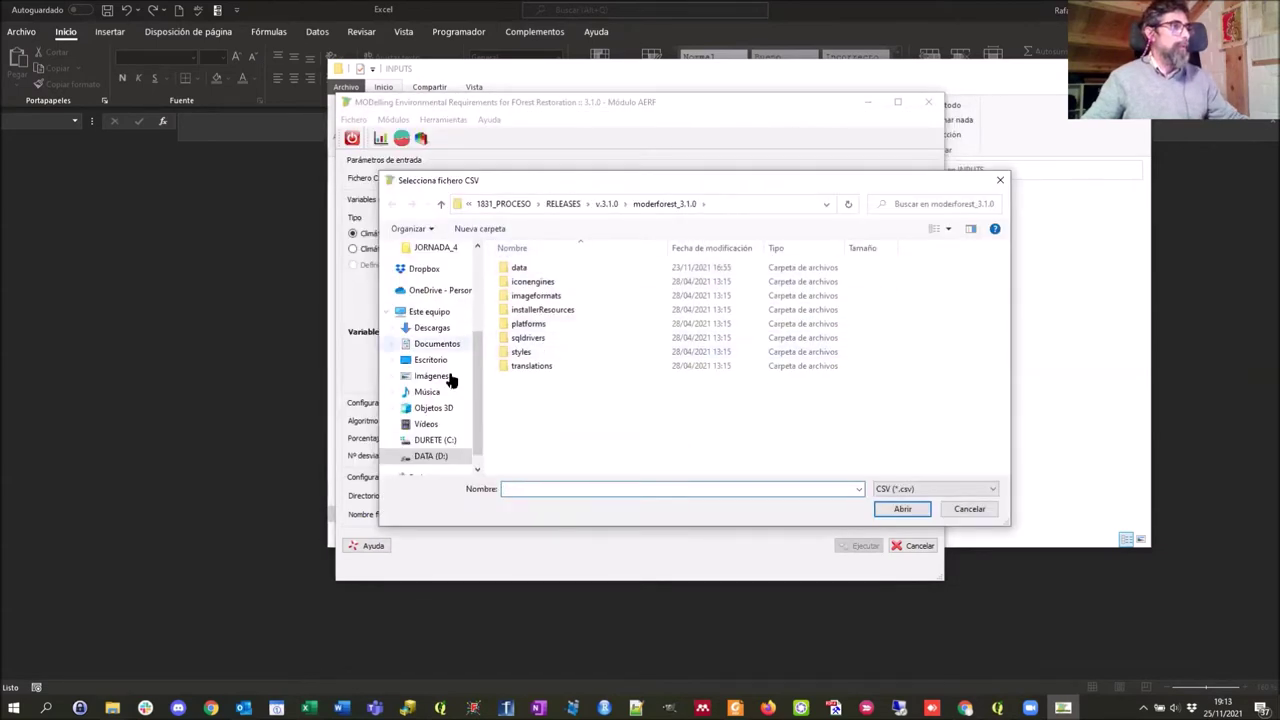
scroll(441, 285, up, 2)
click(438, 327)
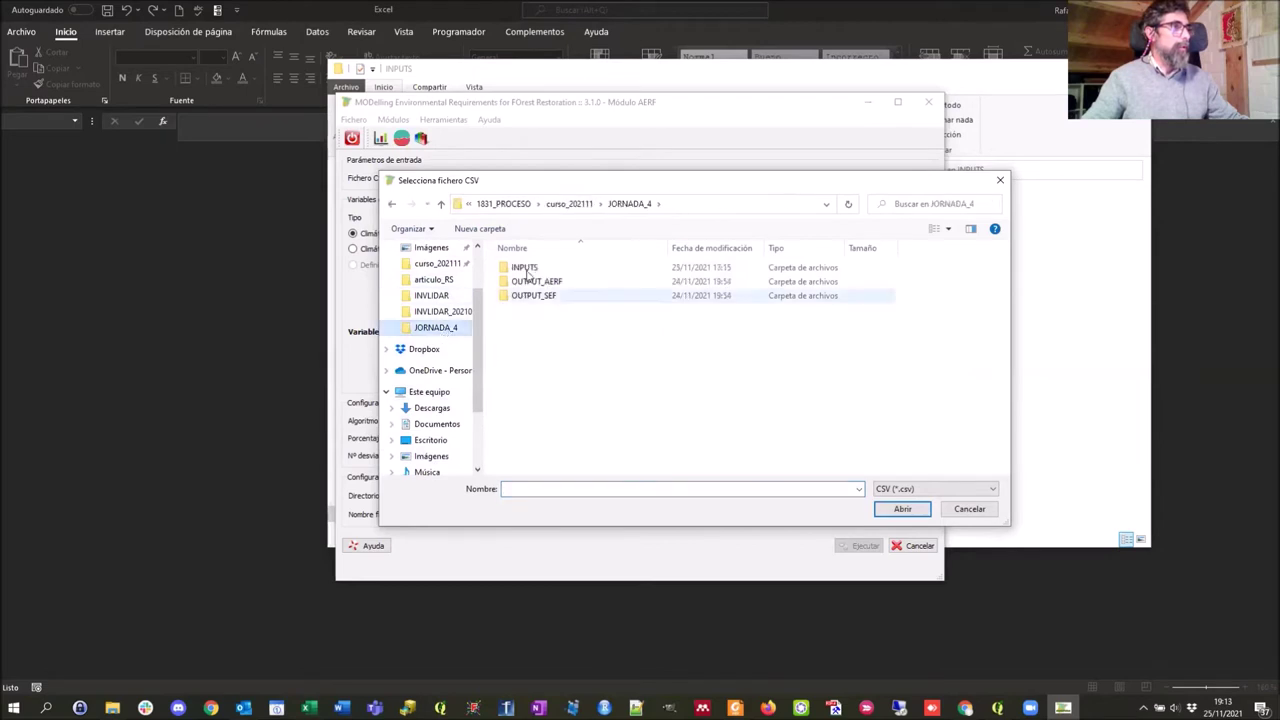
double_click(527, 270)
click(540, 267)
click(896, 510)
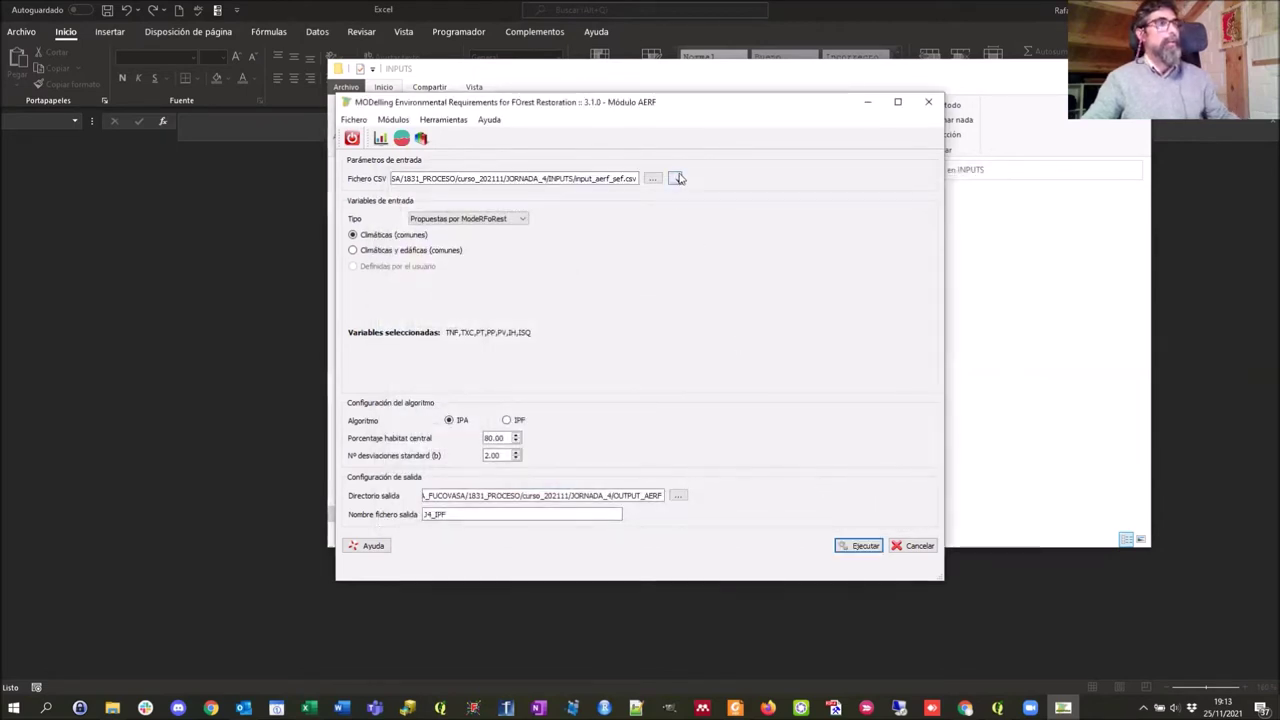
Preview the contents of the loaded input CSV across its columns and close the preview
click(676, 179)
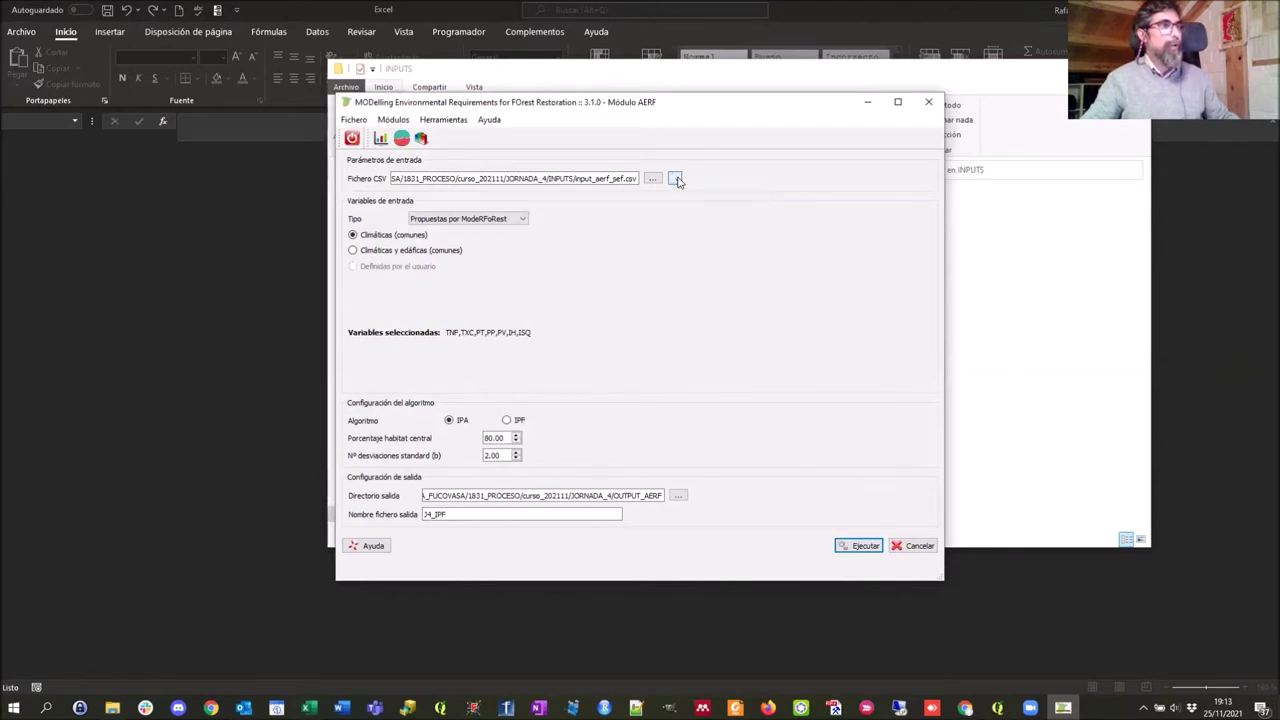
drag(523, 453, 717, 467)
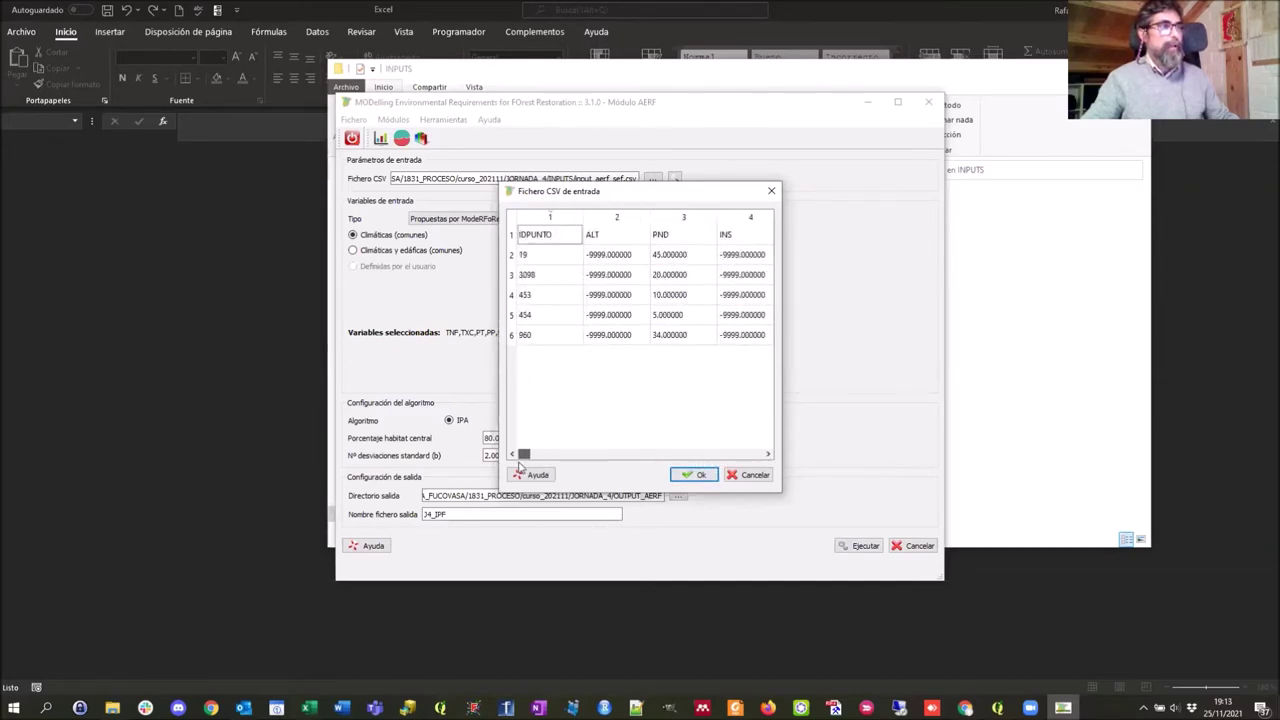
click(697, 476)
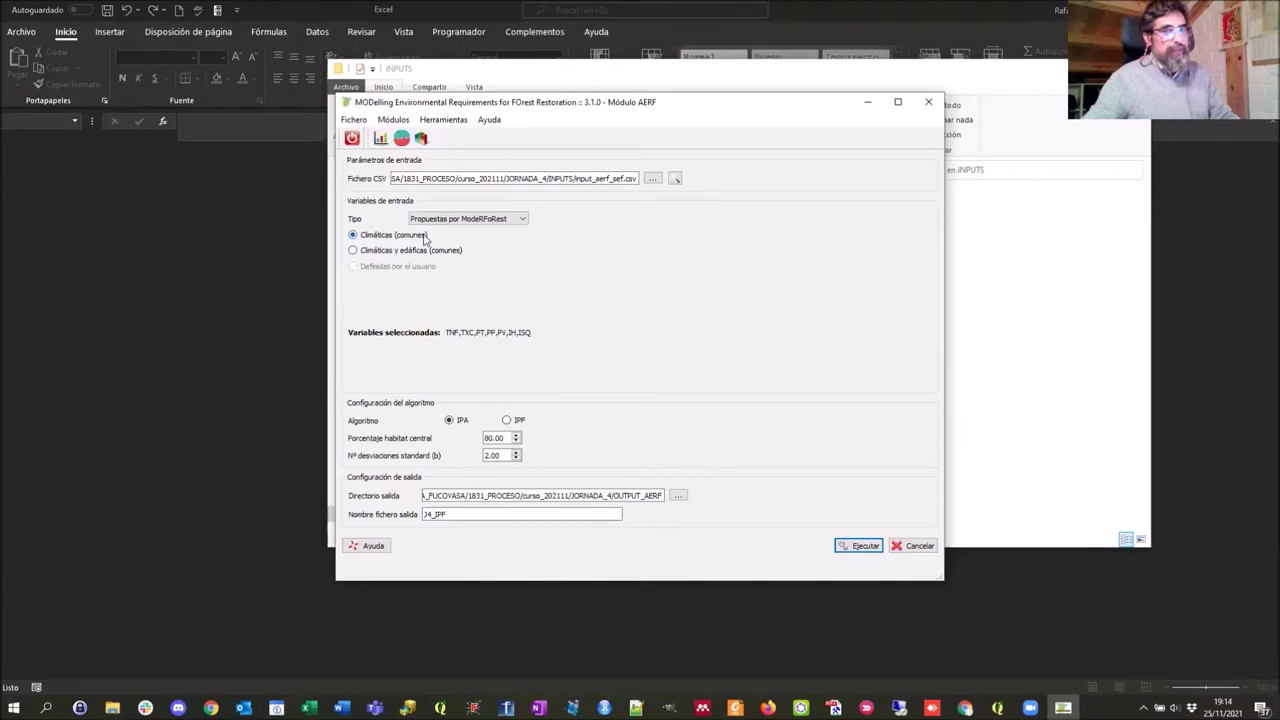
Choose the common climatic and edaphic input variables and check the input CSV's columns again
click(353, 251)
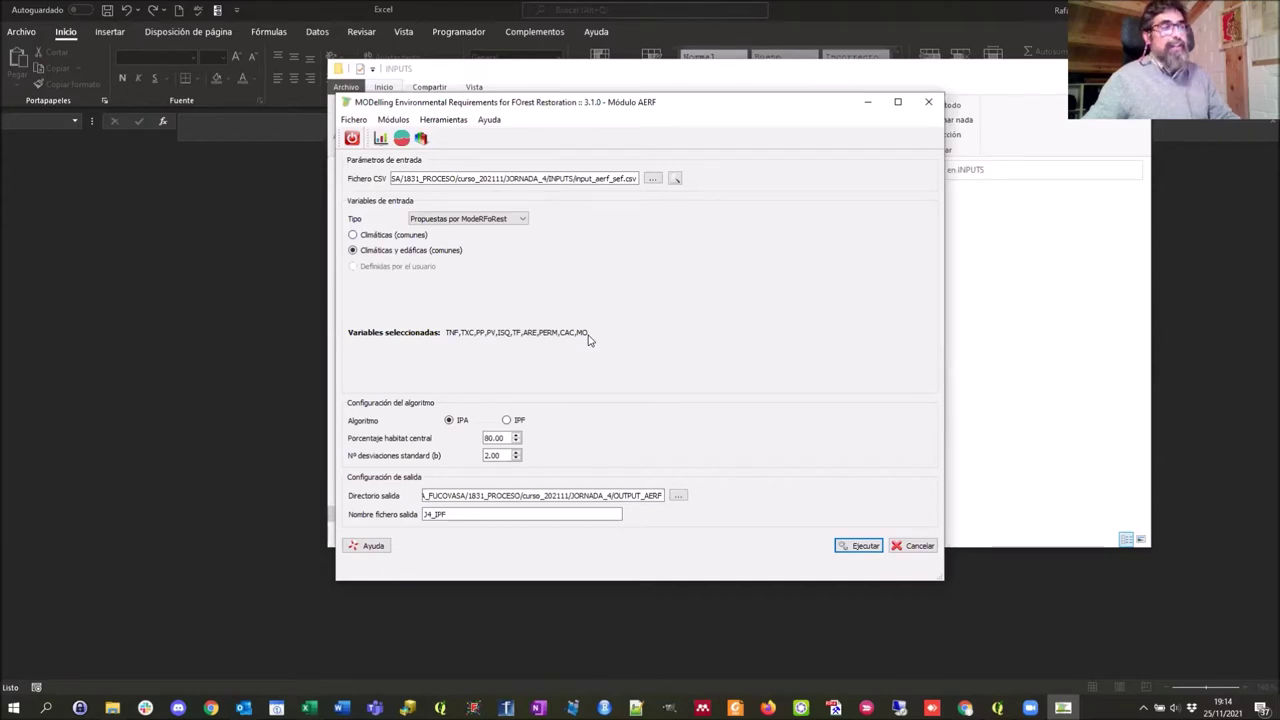
click(675, 179)
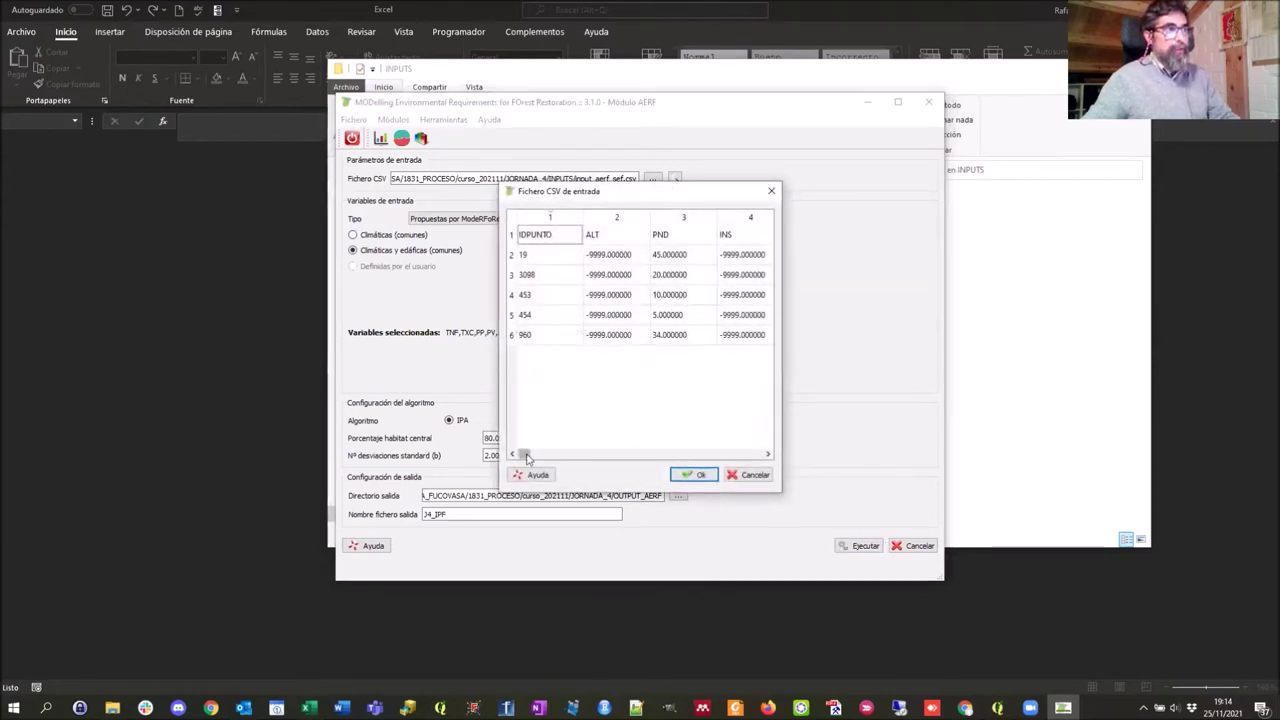
drag(527, 456, 600, 452)
click(771, 191)
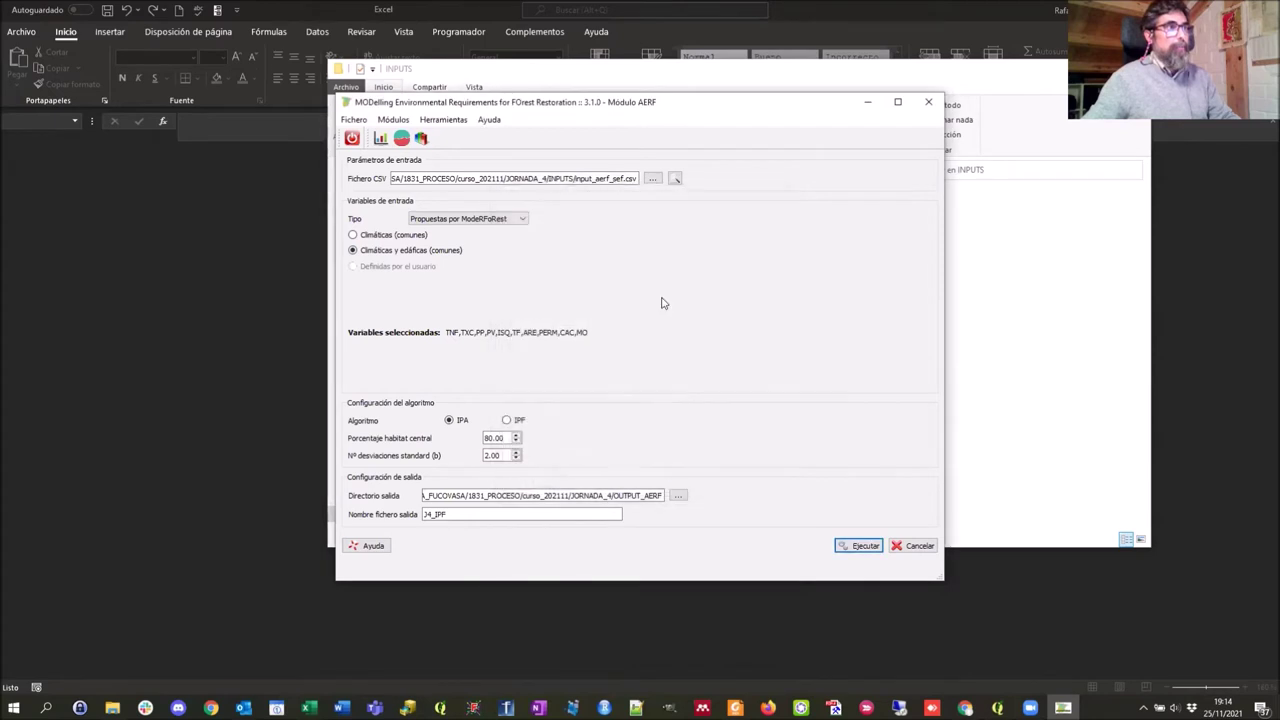
Set the input variable type to Definidas por el usuario and expand the CLIMATICAS group in an enlarged variable selection dialog
click(522, 222)
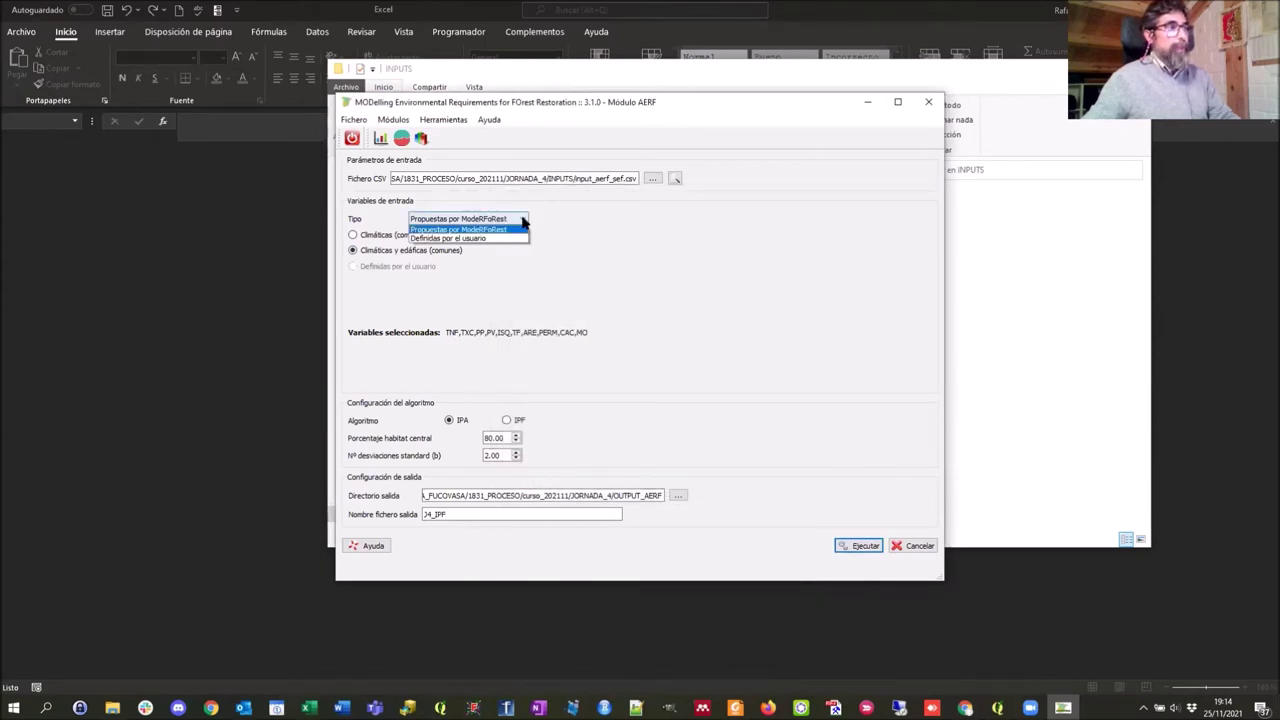
click(435, 242)
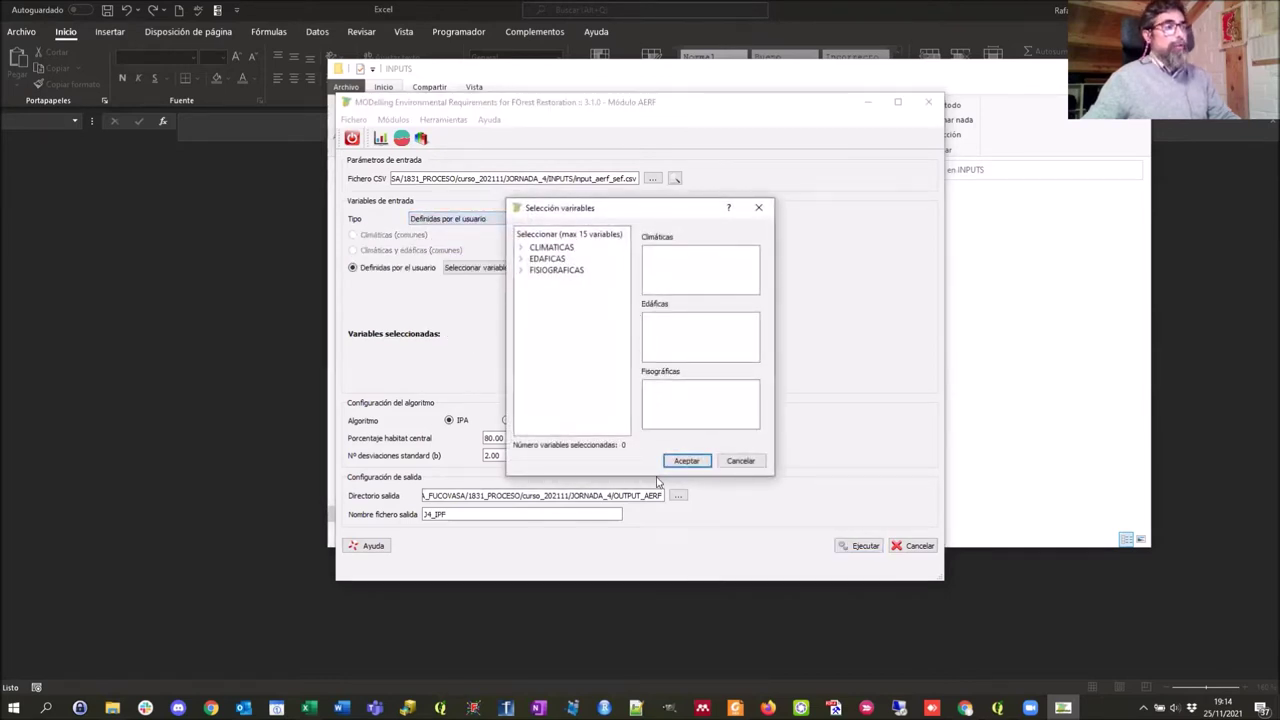
drag(656, 476, 656, 640)
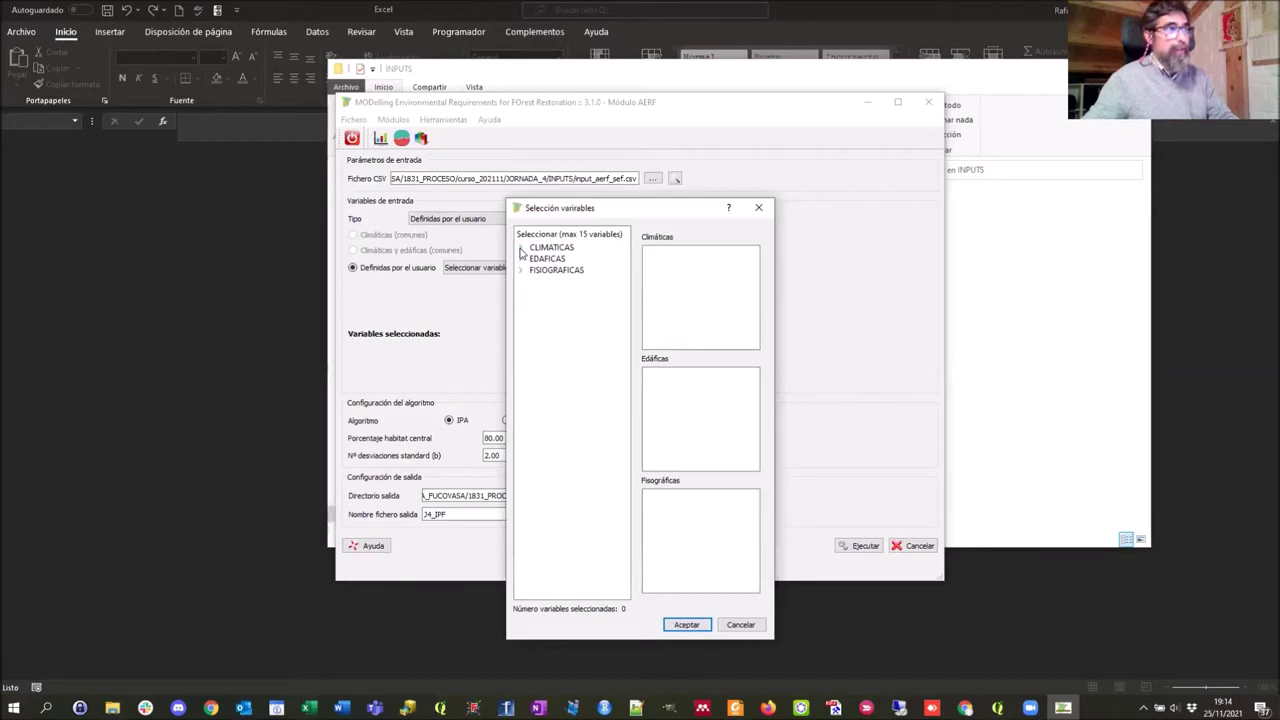
click(520, 248)
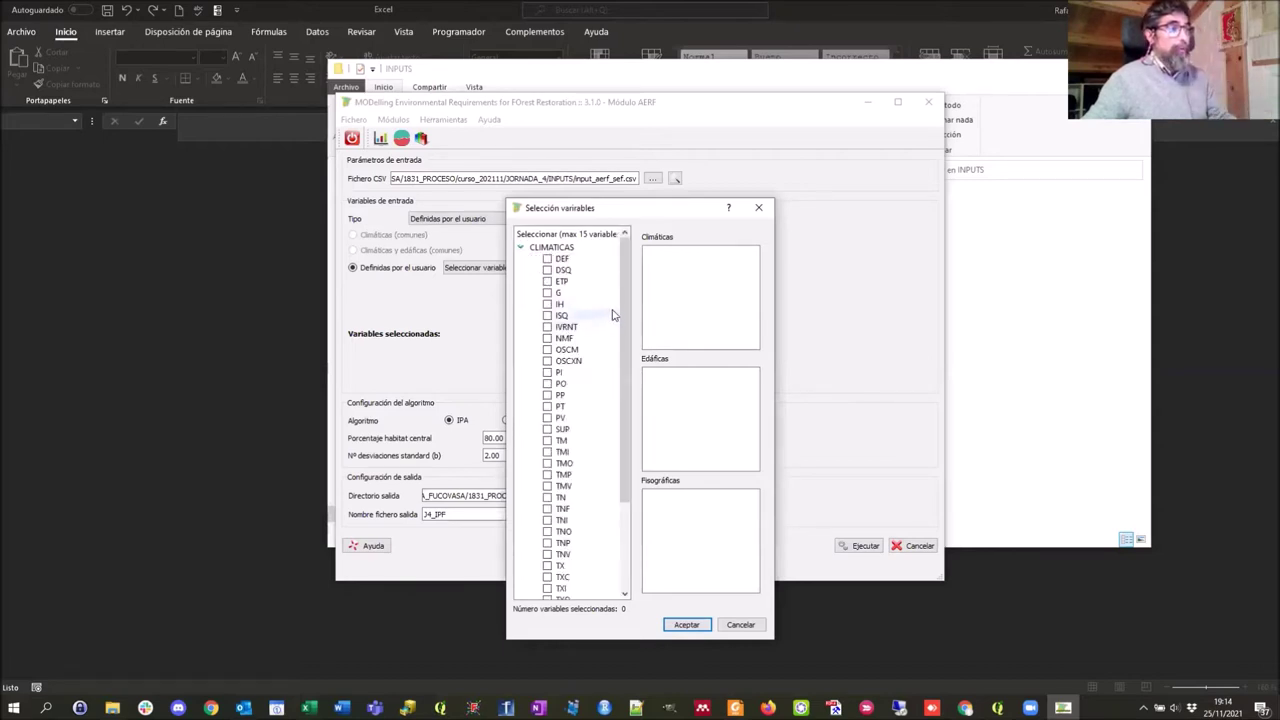
Look through the variables available in the CLIMATICAS, EDAFICAS and FISIOGRAFICAS groups
scroll(611, 316, down, 5)
scroll(612, 305, up, 4)
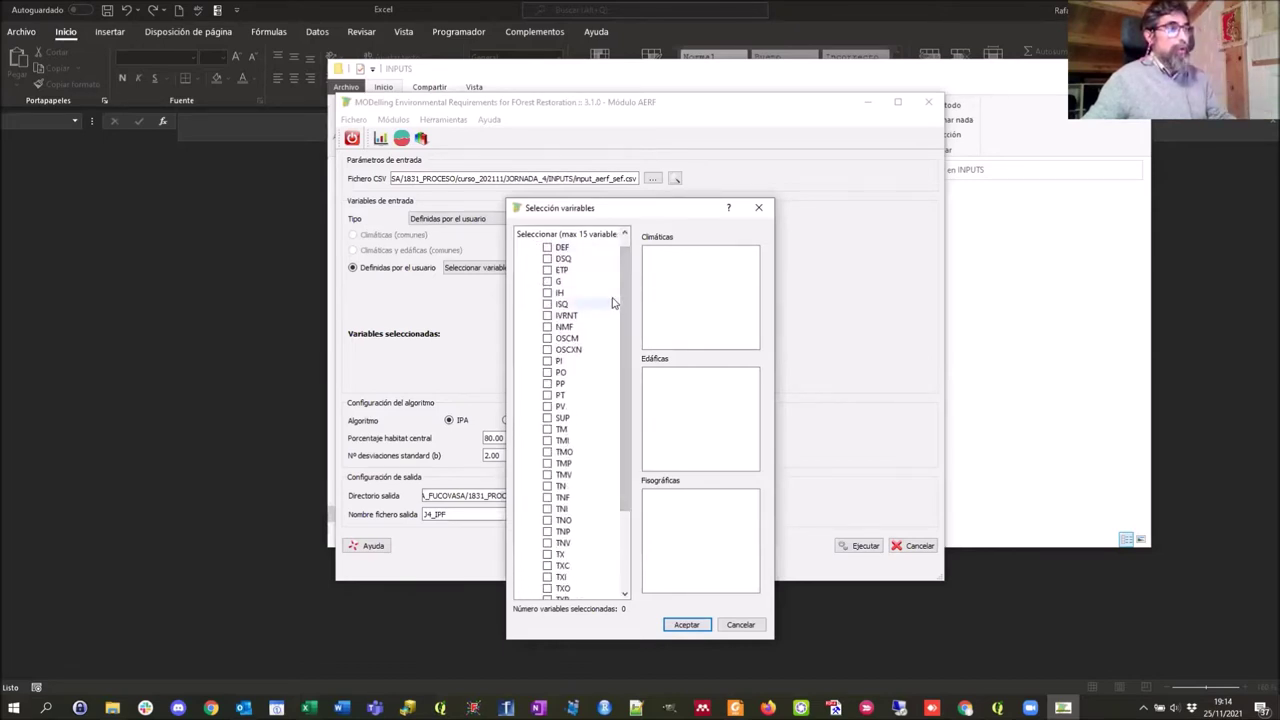
scroll(611, 305, up, 1)
click(521, 248)
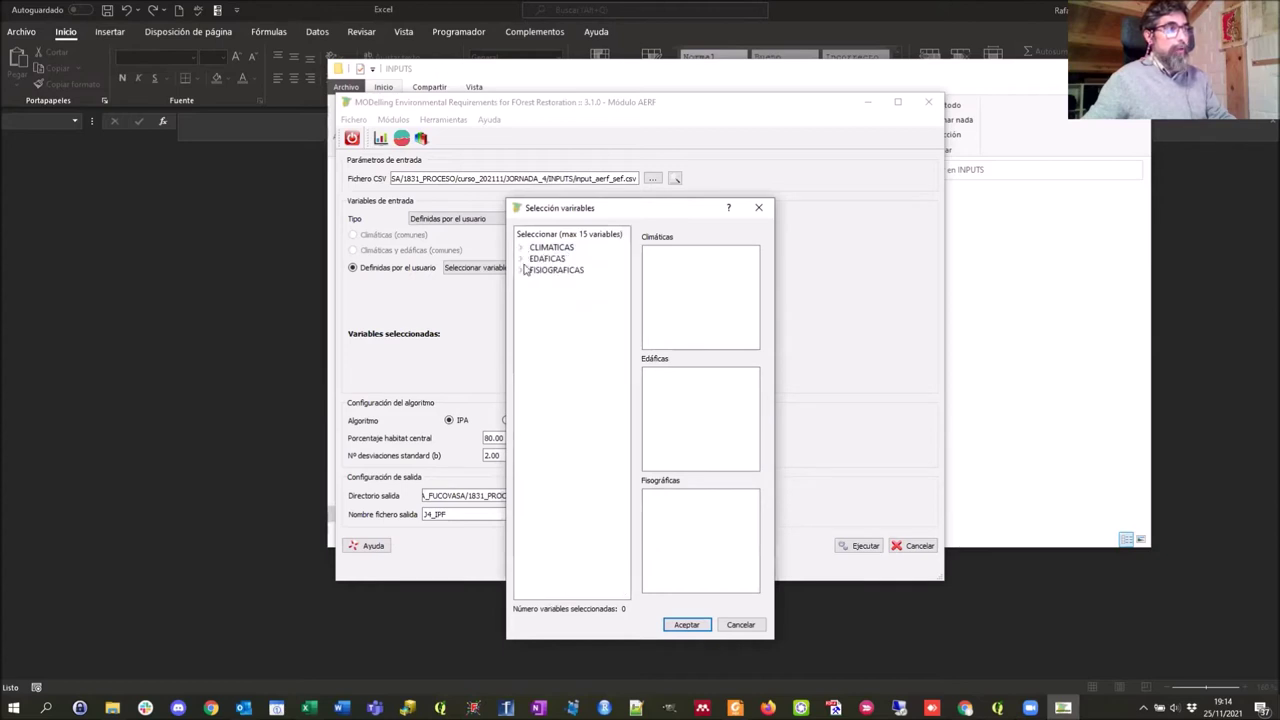
click(520, 259)
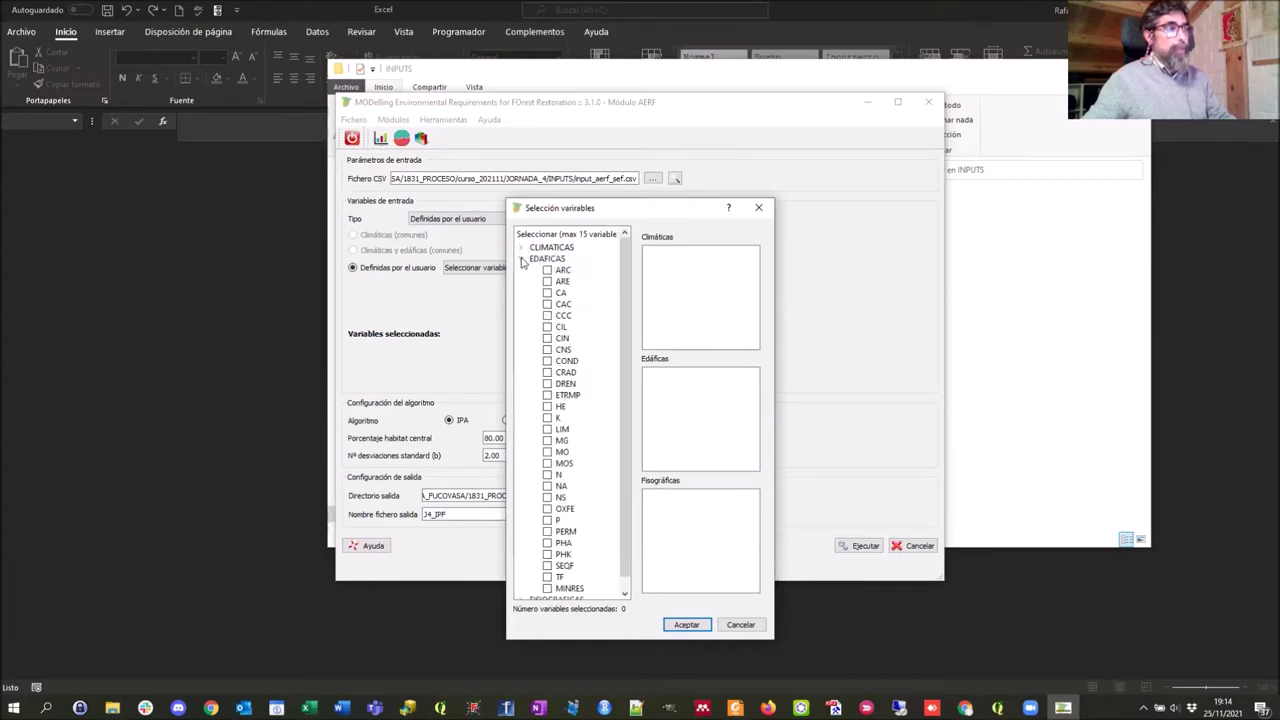
scroll(624, 297, down, 1)
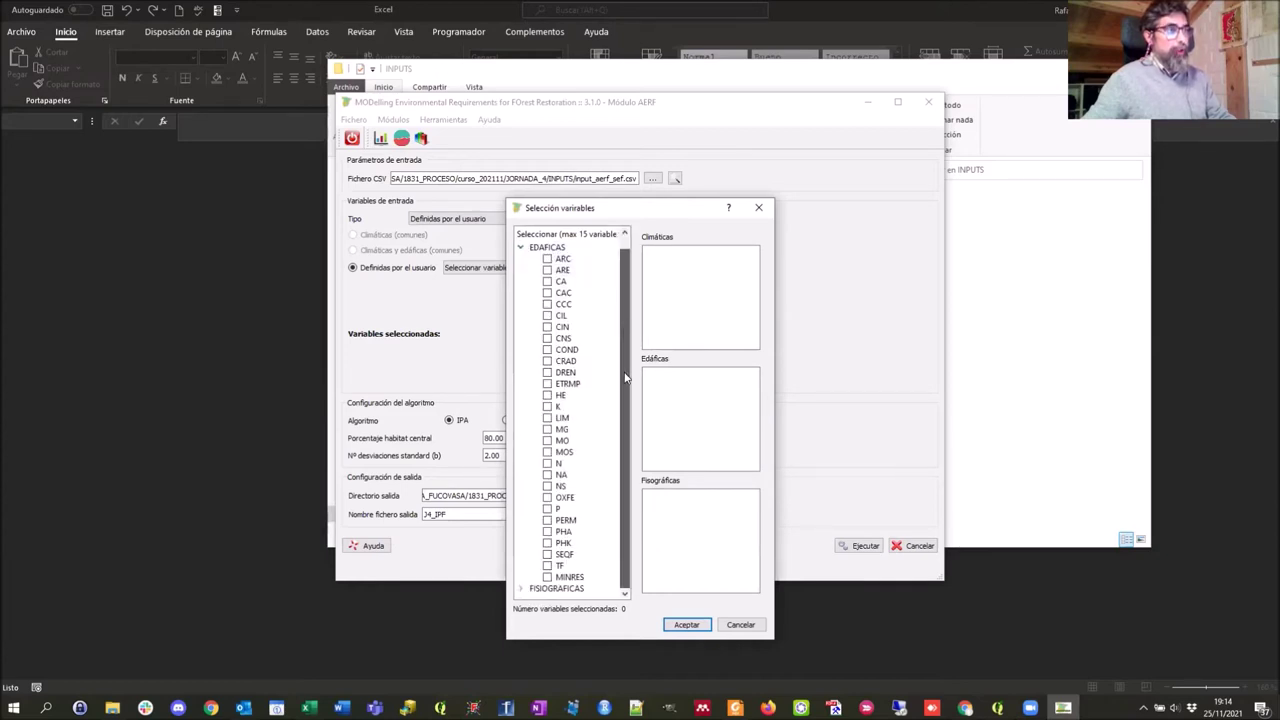
click(520, 251)
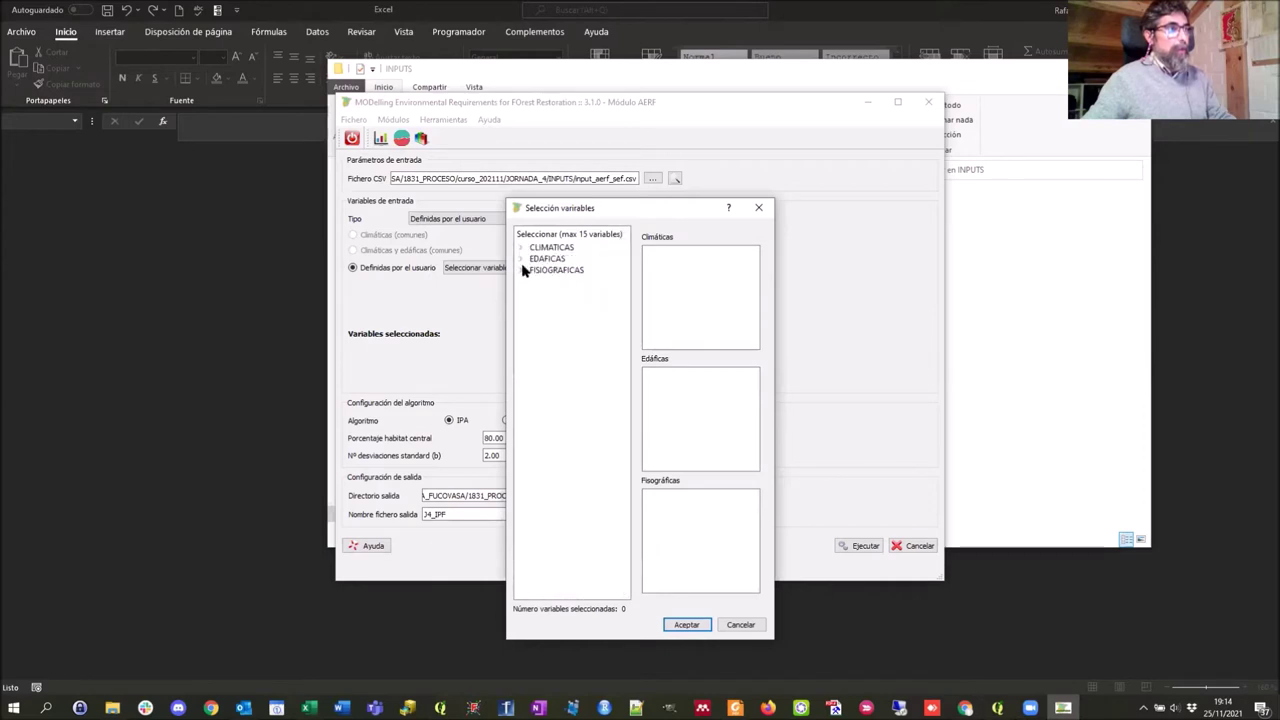
click(520, 270)
Select the climatic variables DSQ, PV, PT, TNF and TM from the CLIMATICAS group
click(520, 248)
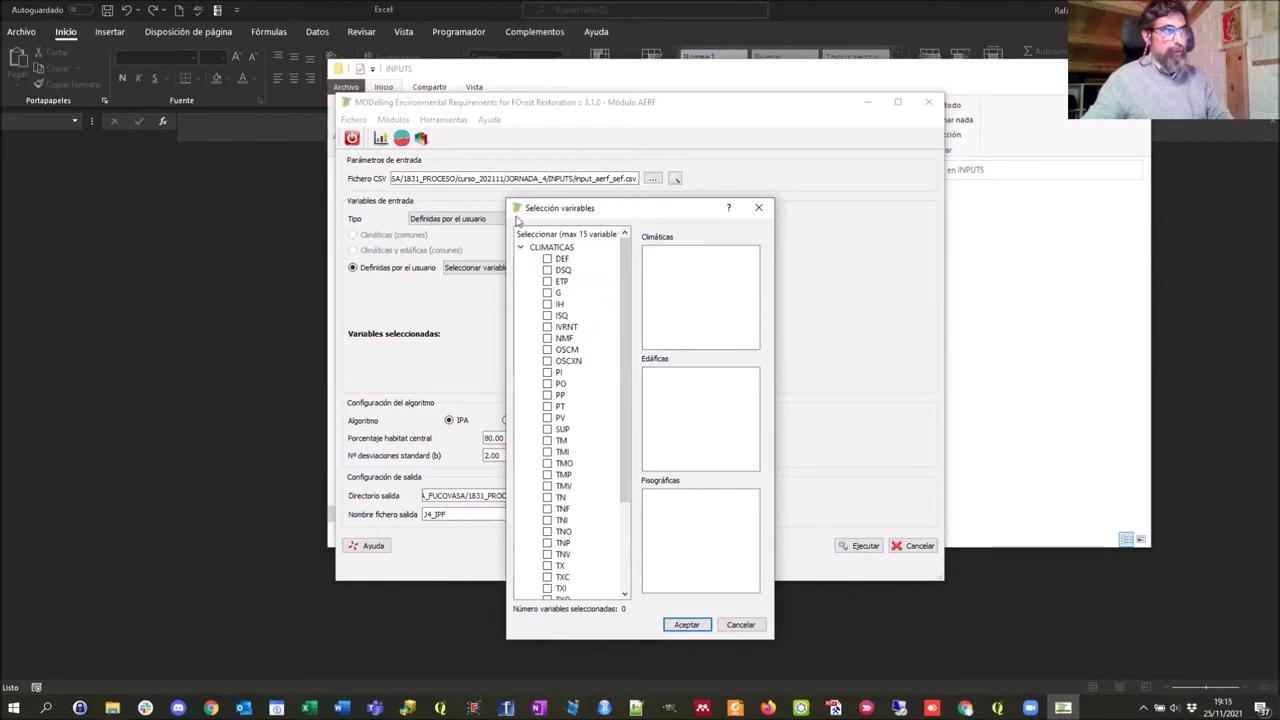
click(547, 270)
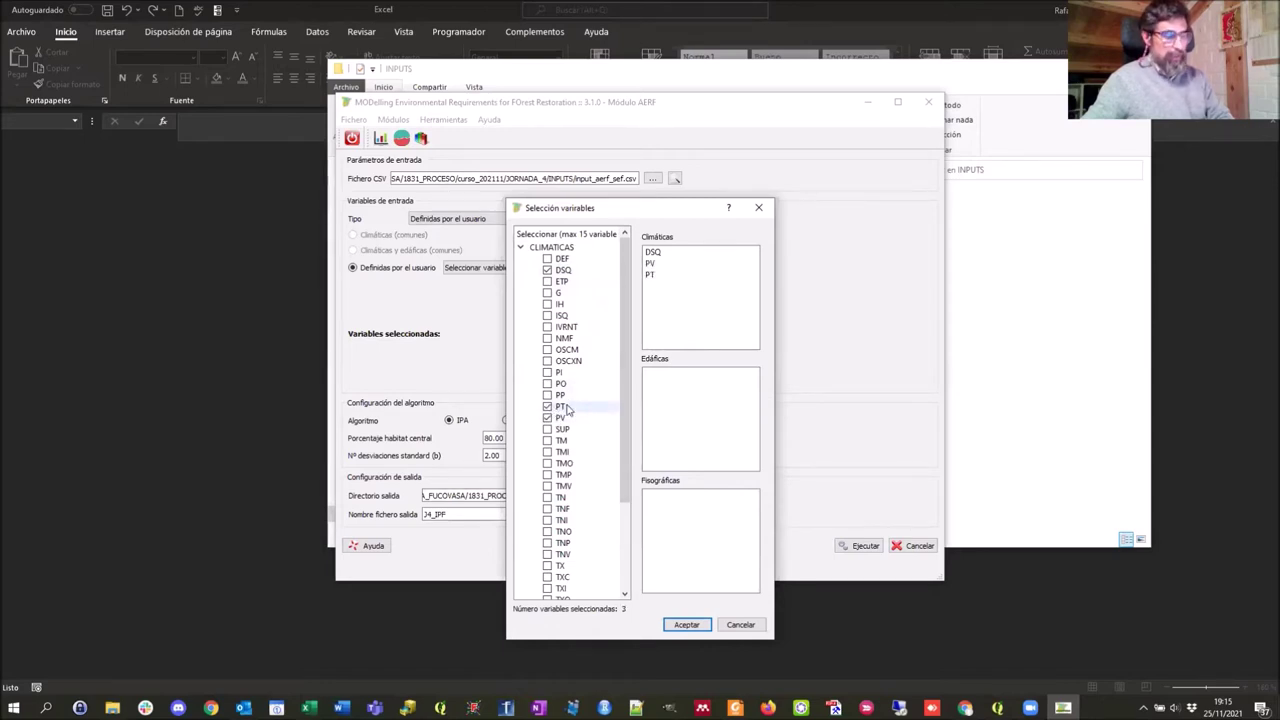
click(548, 509)
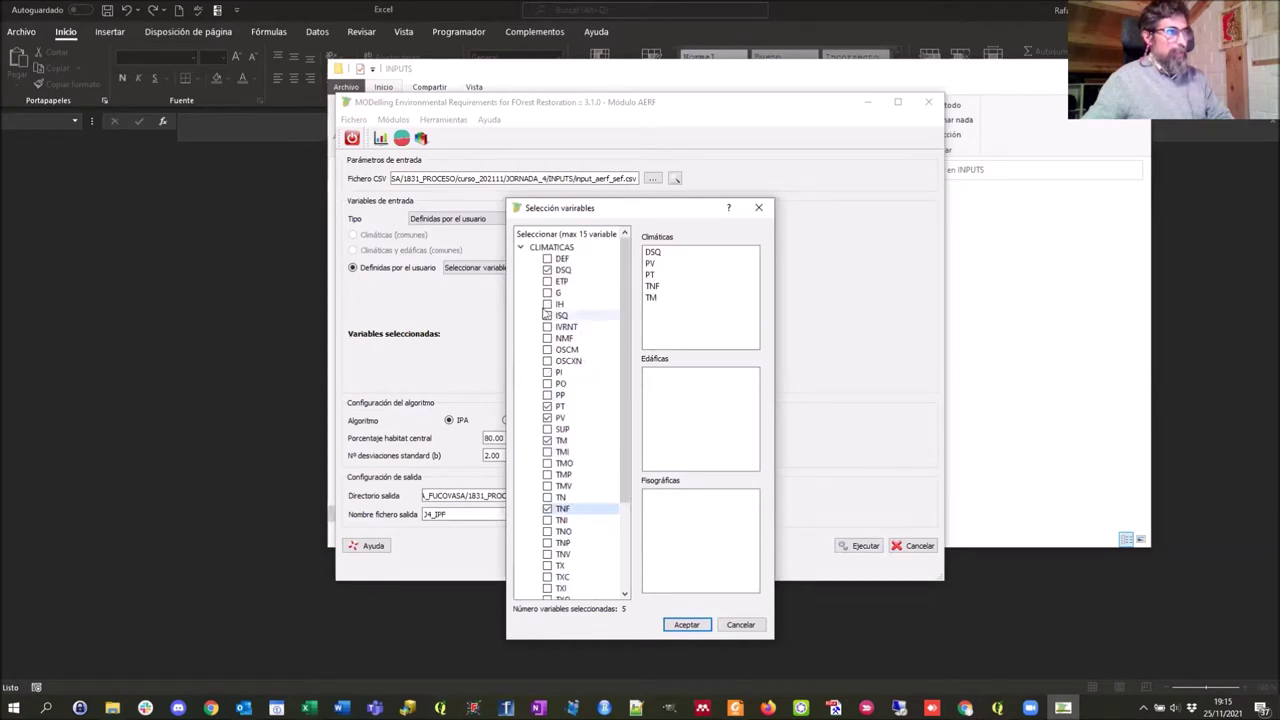
Add the edaphic variables MO and PHA from the EDAFICAS group and accept the variable selection
click(521, 247)
click(521, 258)
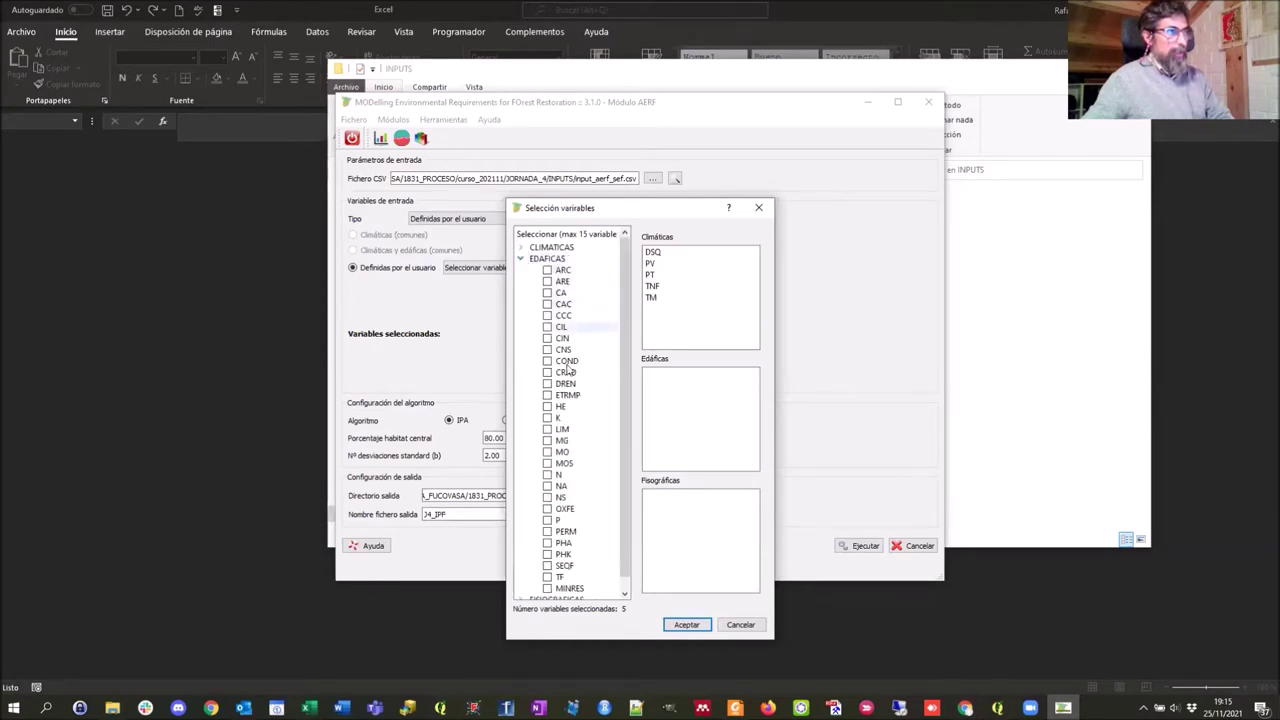
click(548, 453)
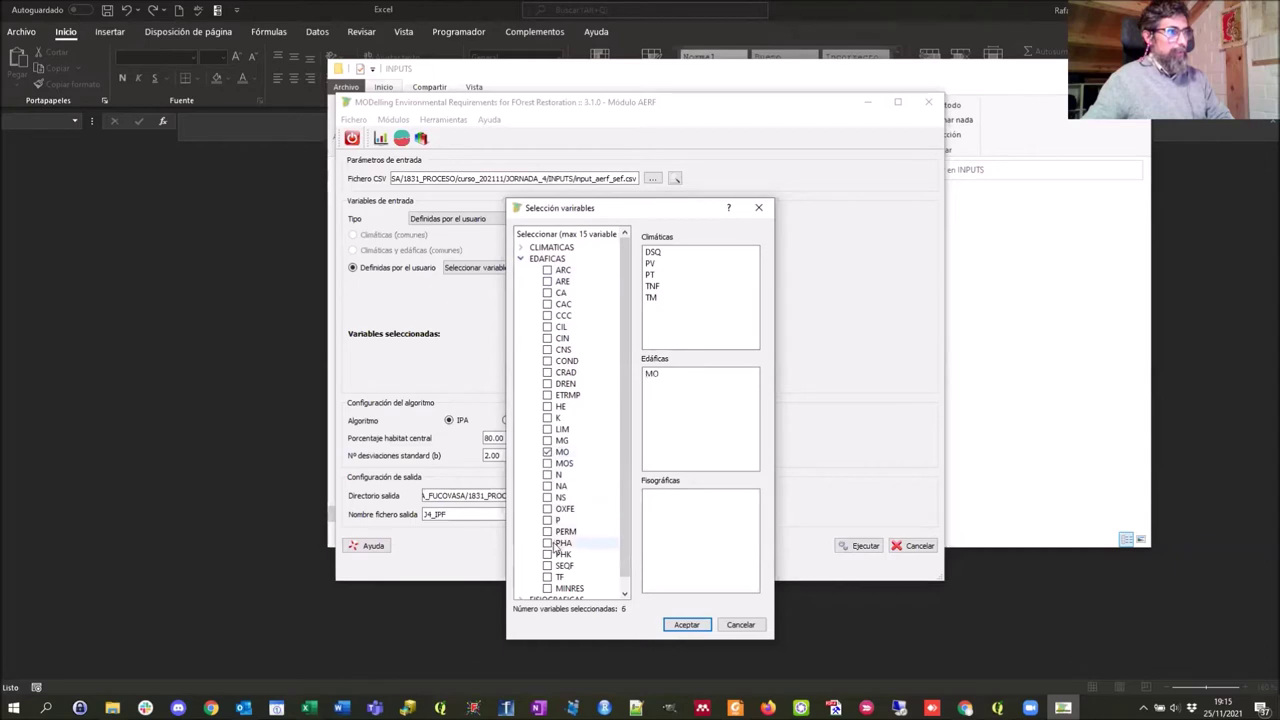
click(547, 543)
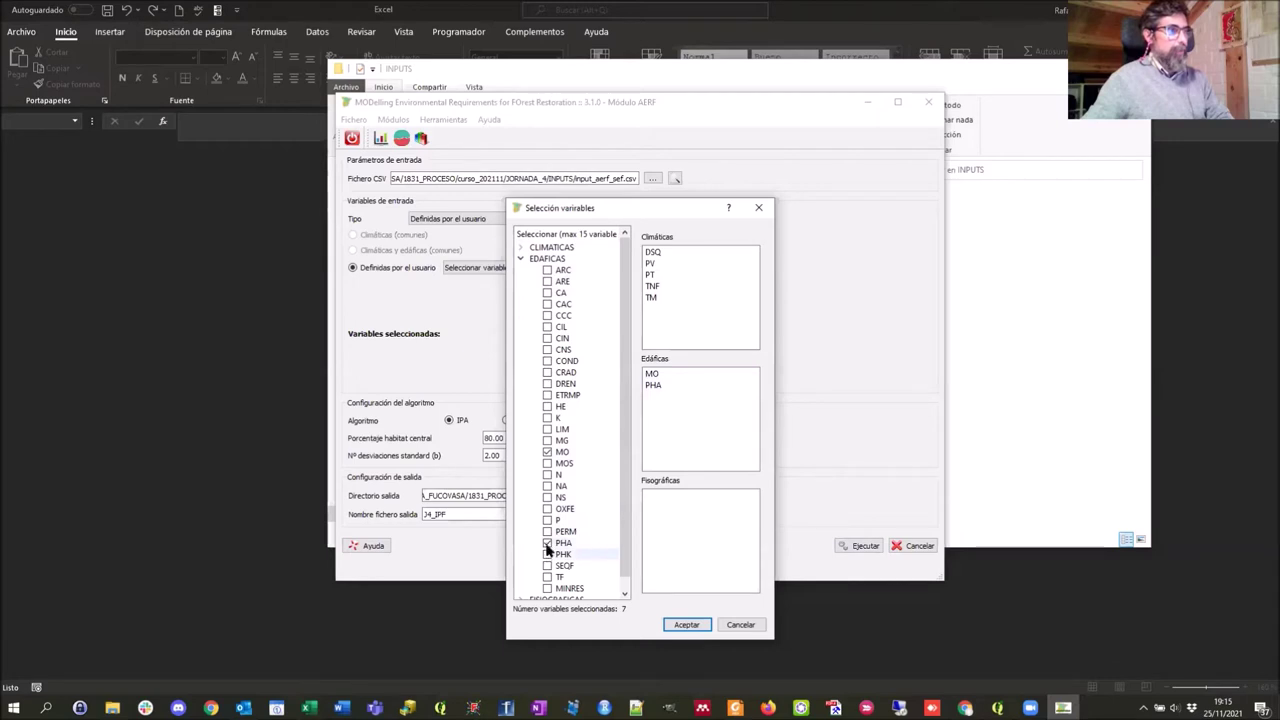
click(547, 543)
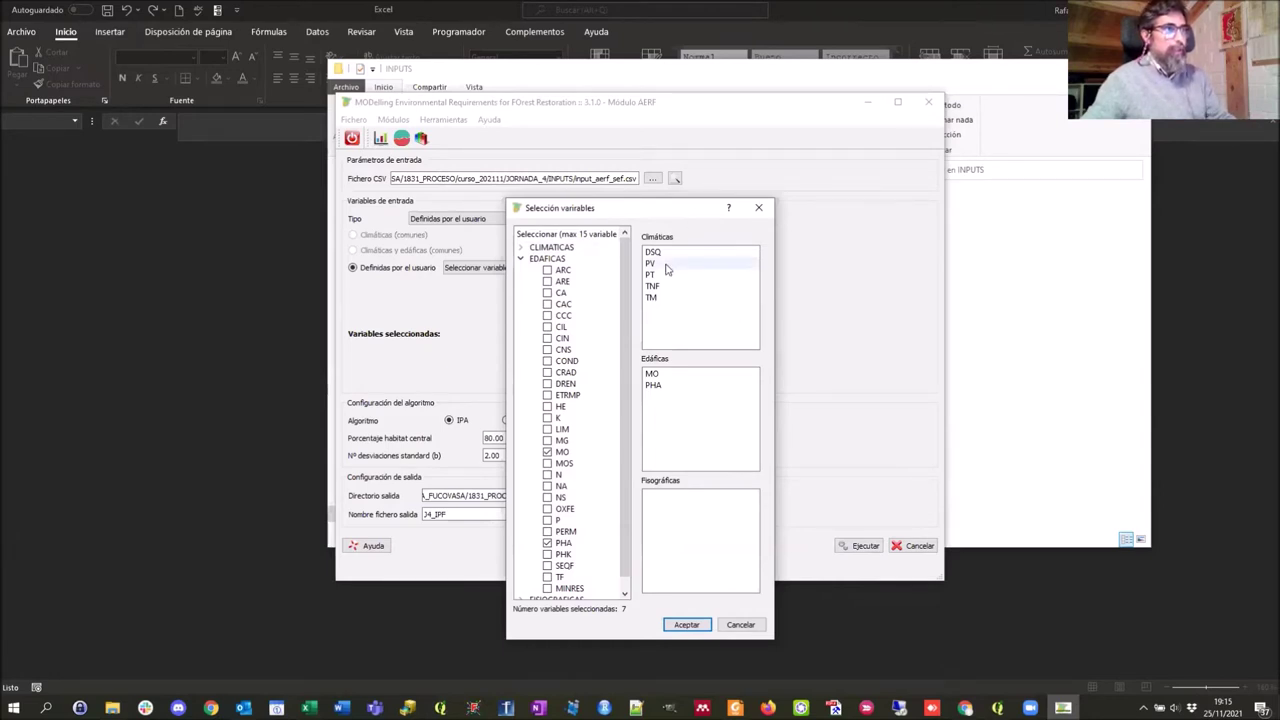
click(686, 624)
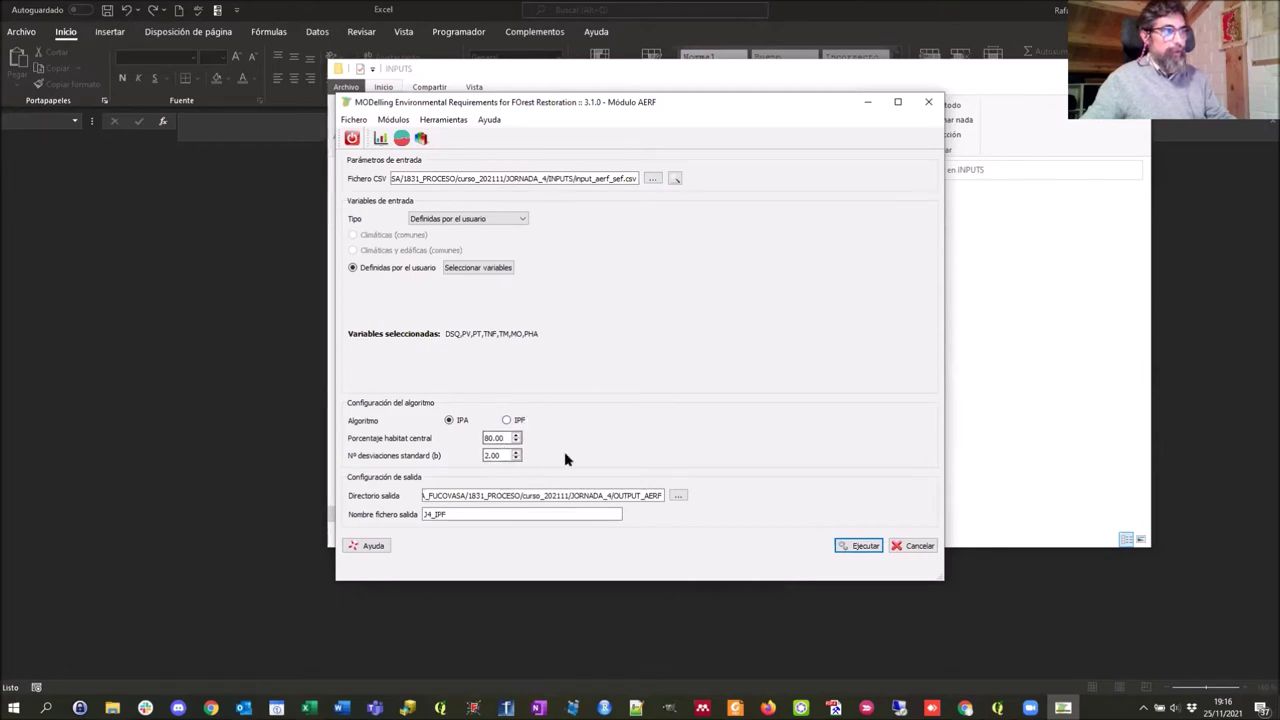
Choose the OUTPUT_AERF folder inside JORNADA_4 as the output directory
click(679, 498)
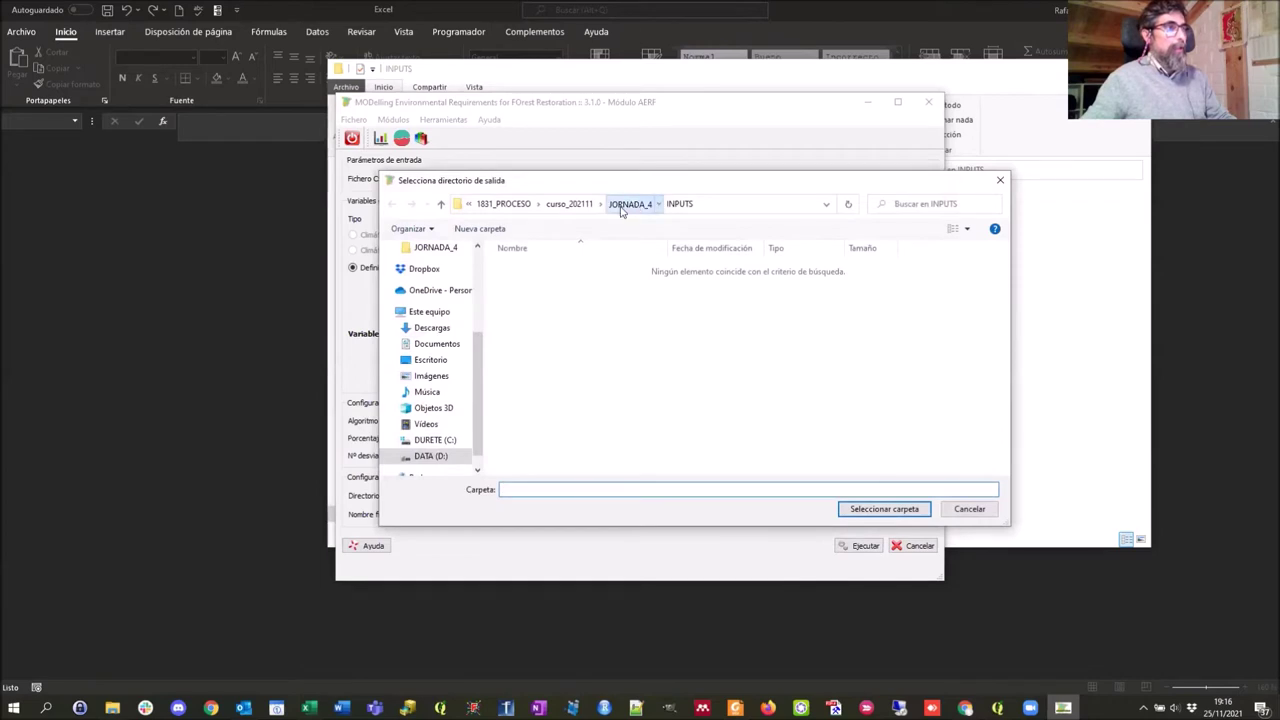
click(621, 205)
double_click(530, 285)
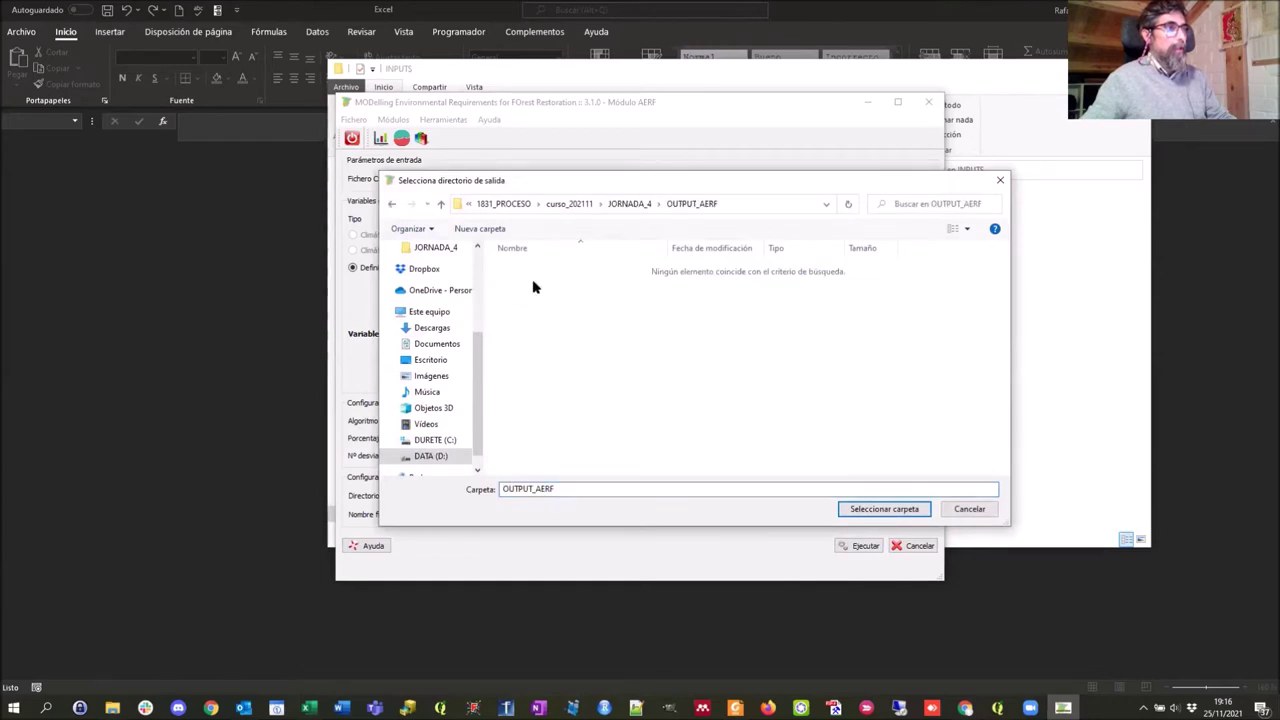
click(884, 510)
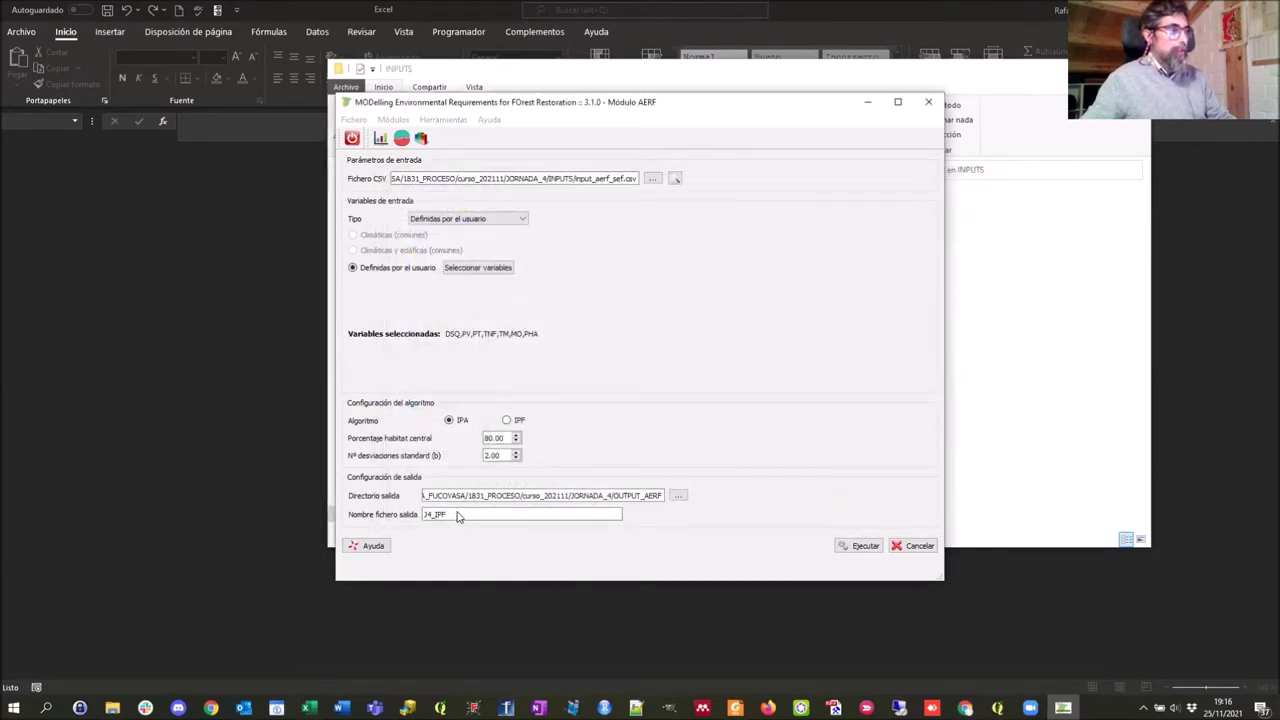
Name the output file J4_IPA and run the AERF calculation with the IPA algorithm
click(448, 516)
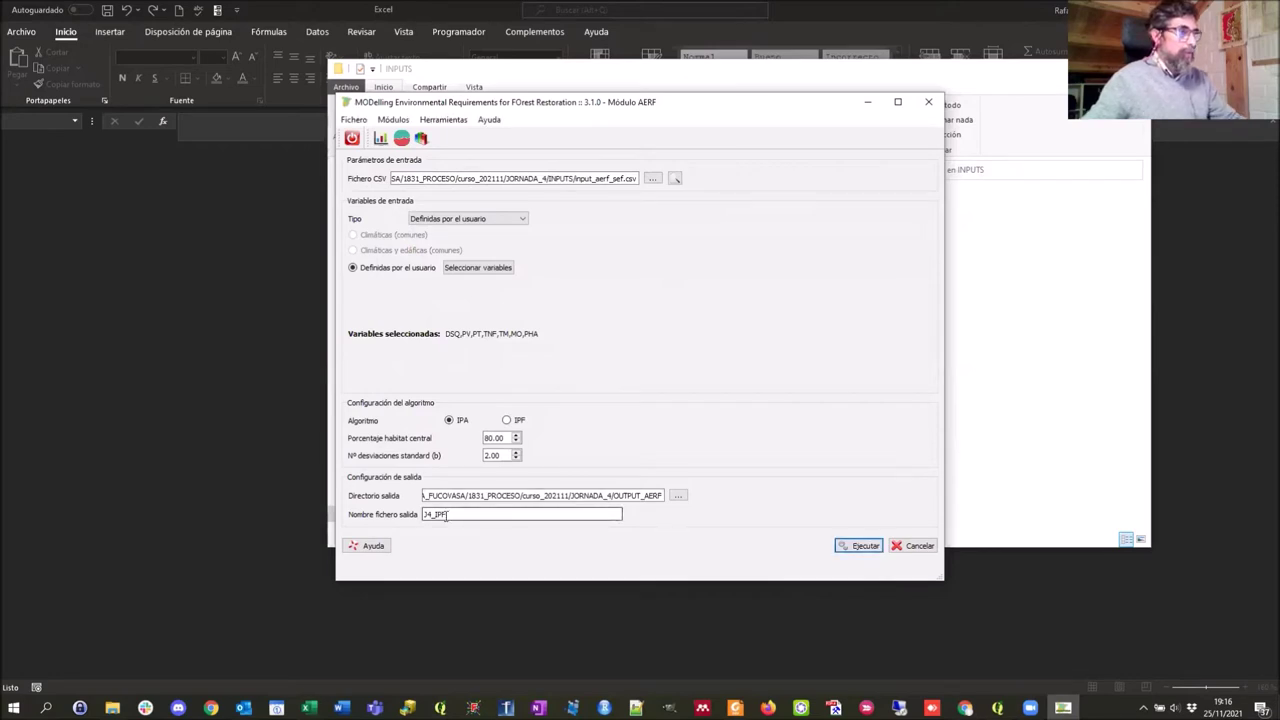
text(I)
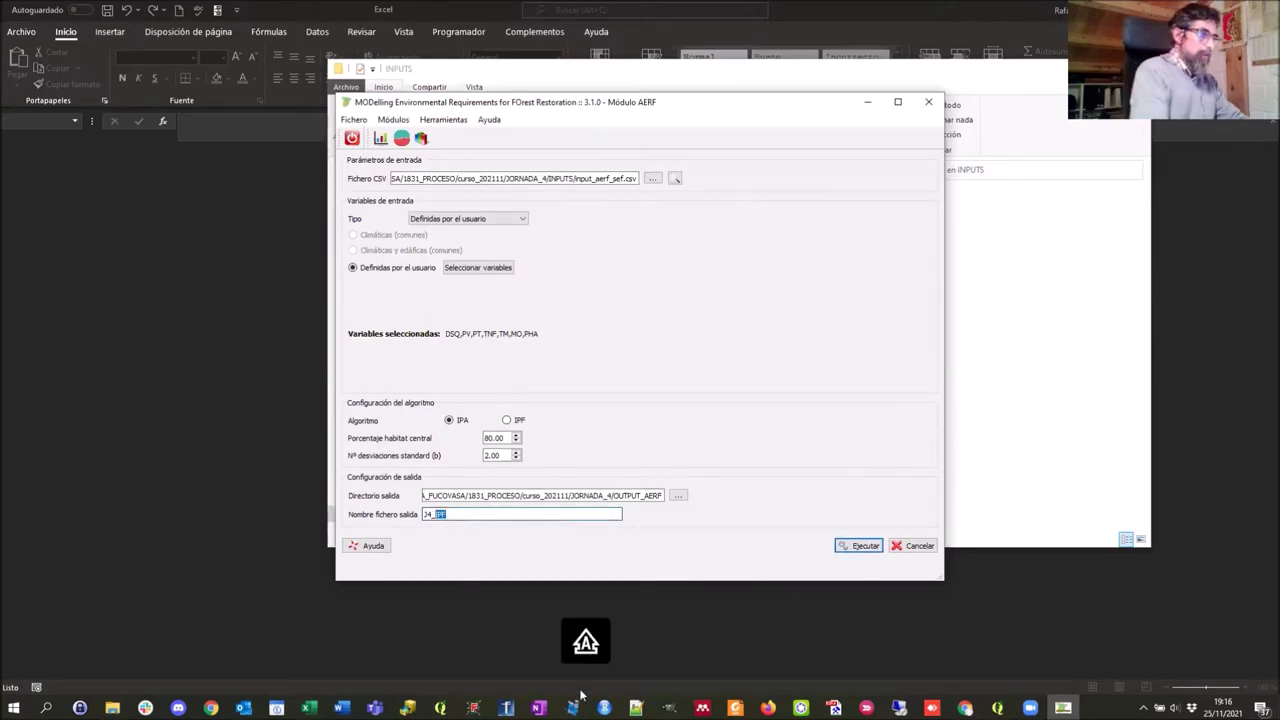
text(PA)
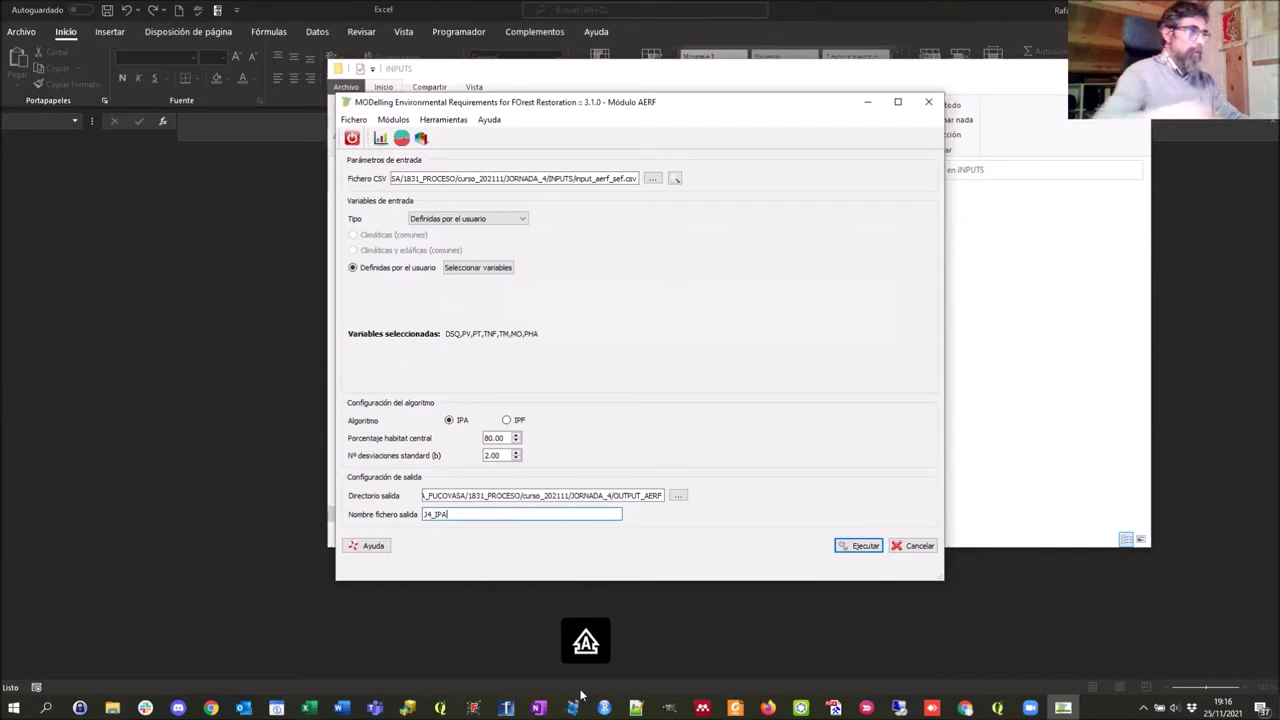
click(865, 546)
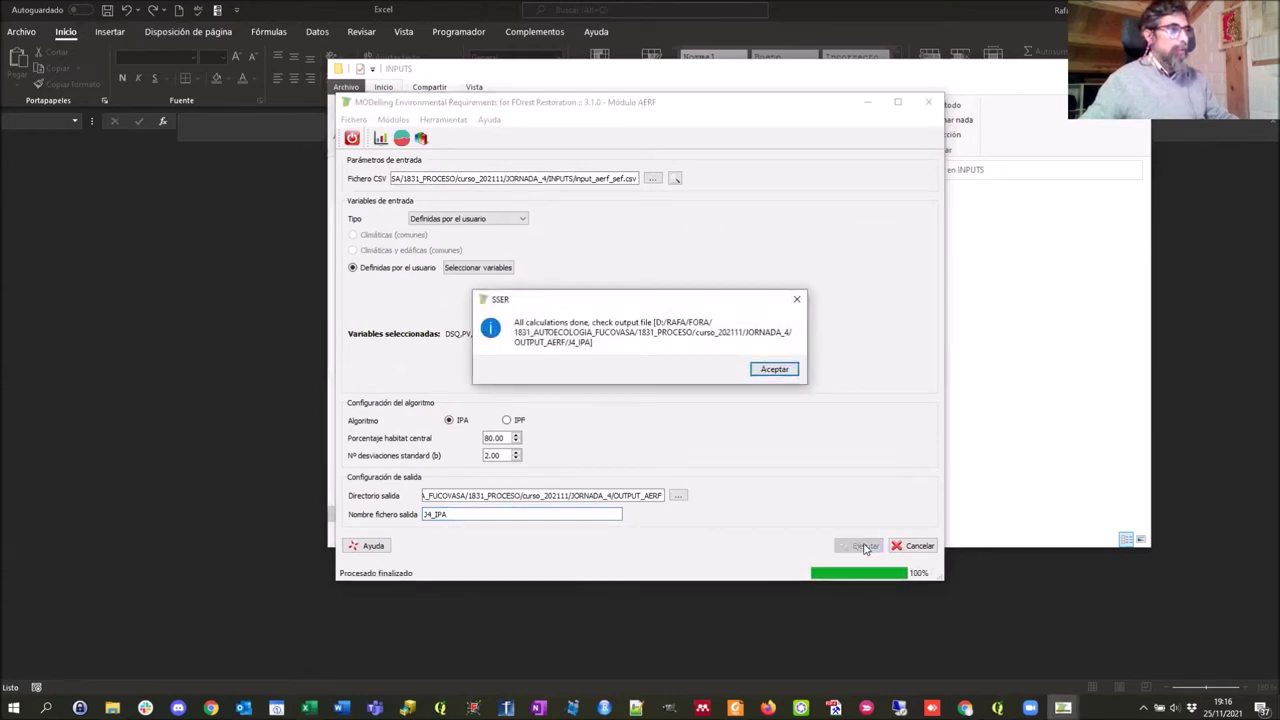
click(773, 370)
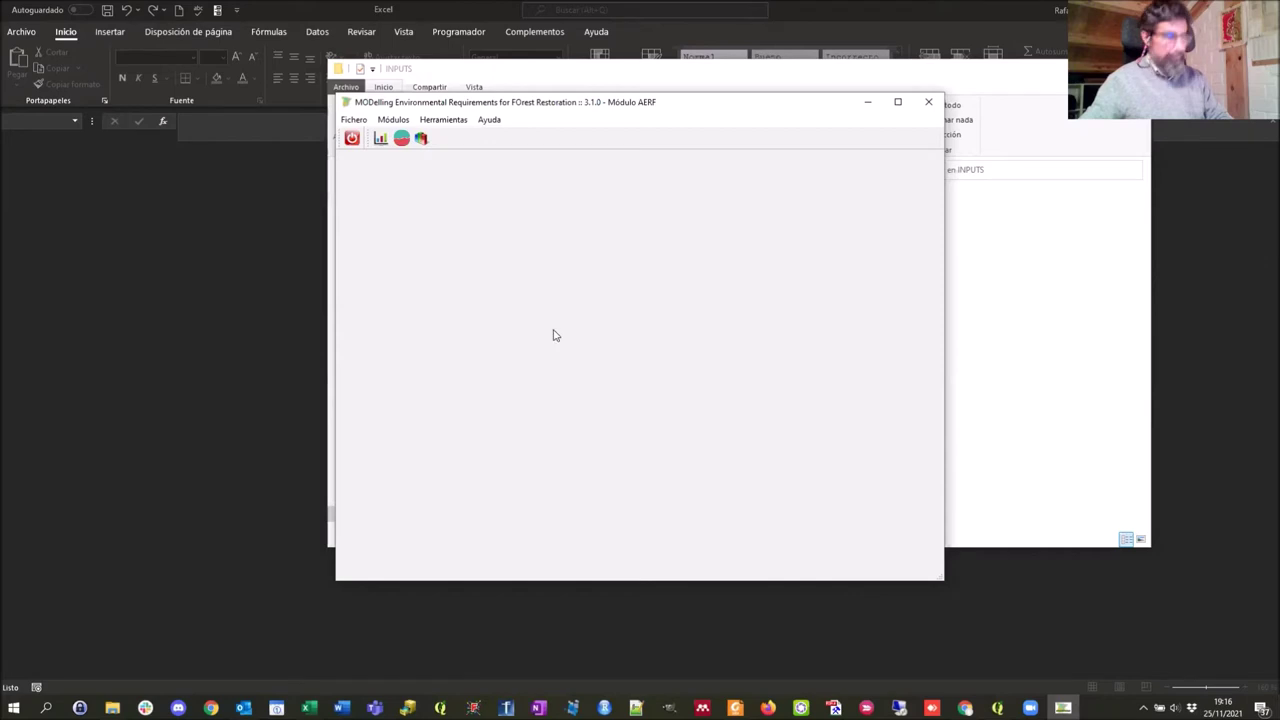
Switch to File Explorer, open JORNADA_4's OUTPUT_AERF folder, and read the variables recorded in J4_IPA.txt
key(alt+Tab)
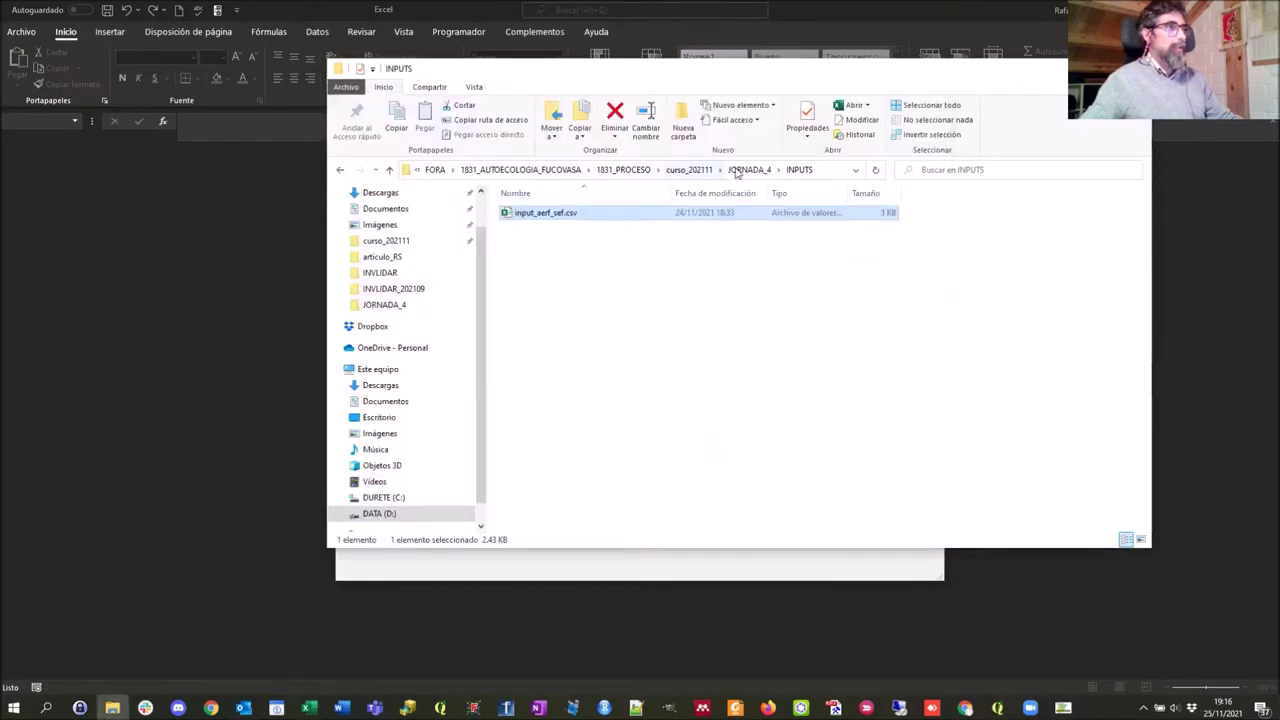
click(745, 170)
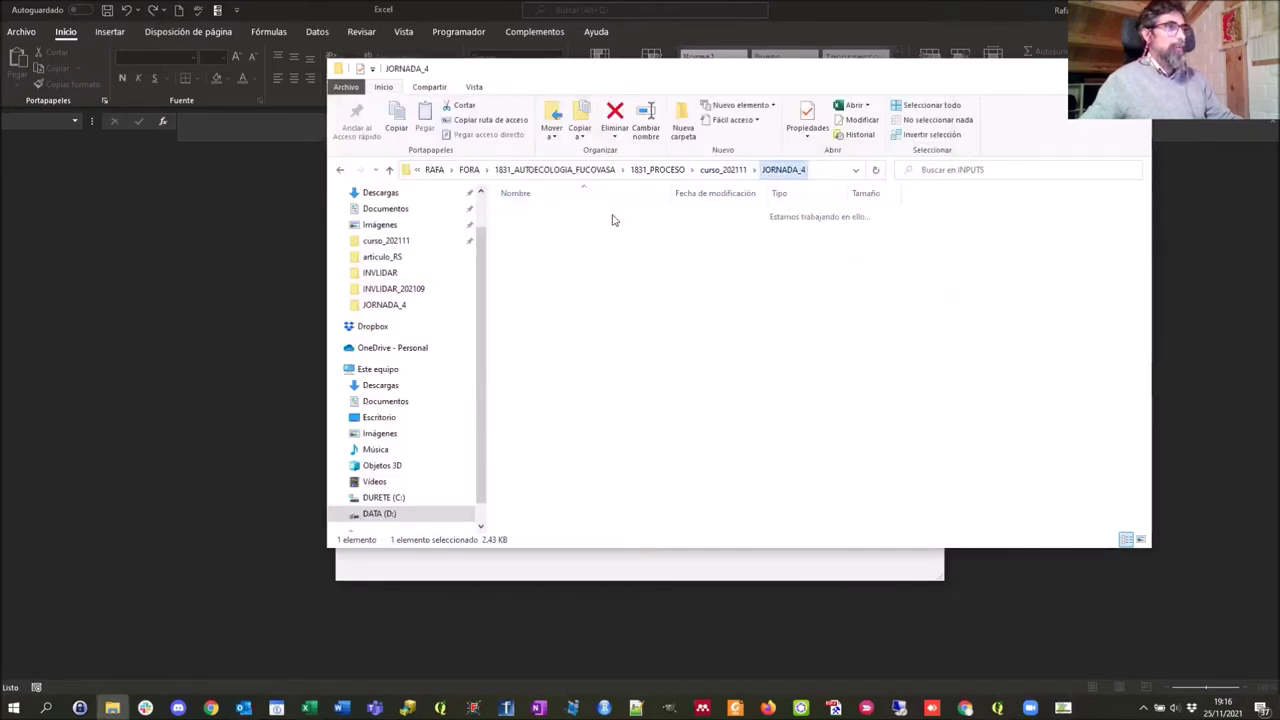
double_click(534, 226)
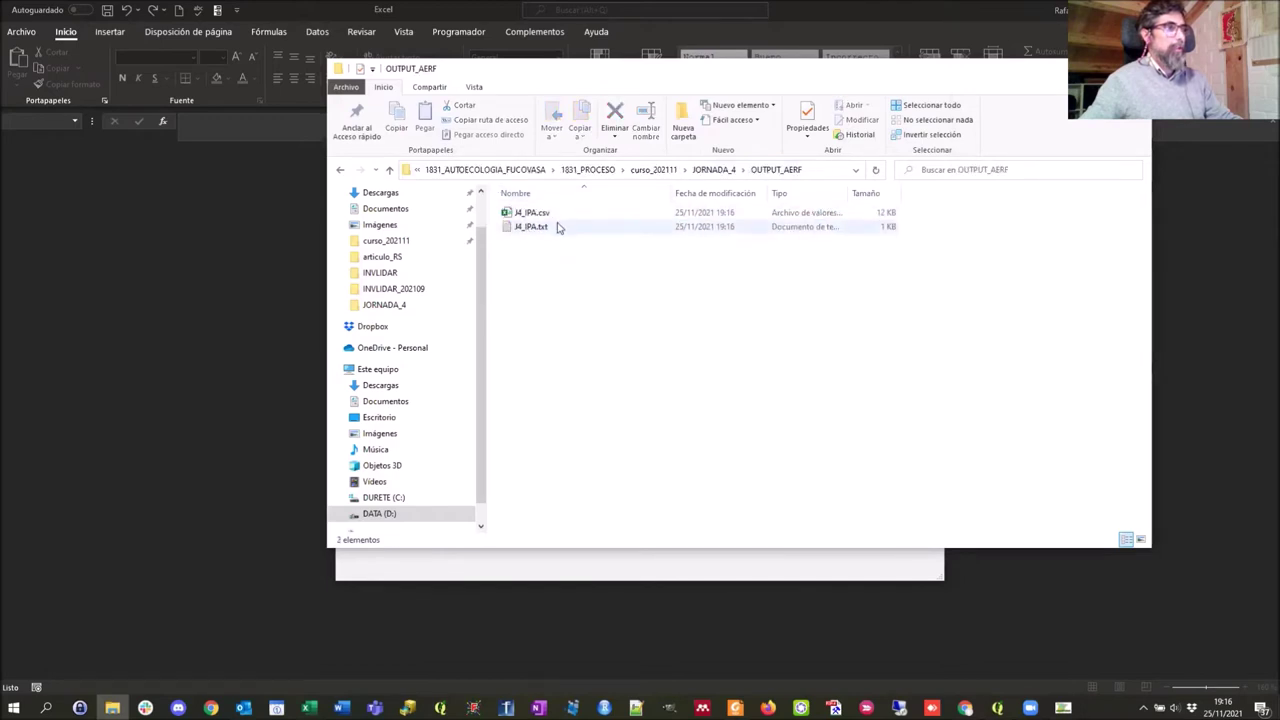
mouse_move(519, 232)
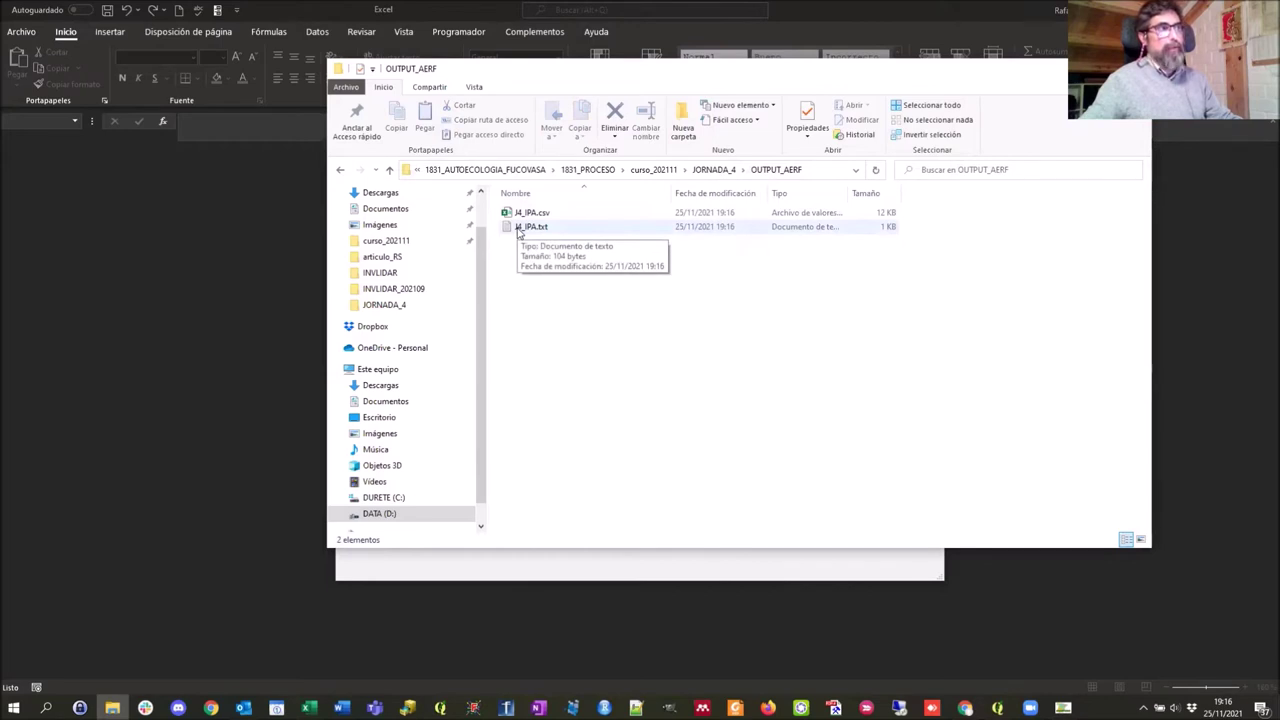
double_click(519, 229)
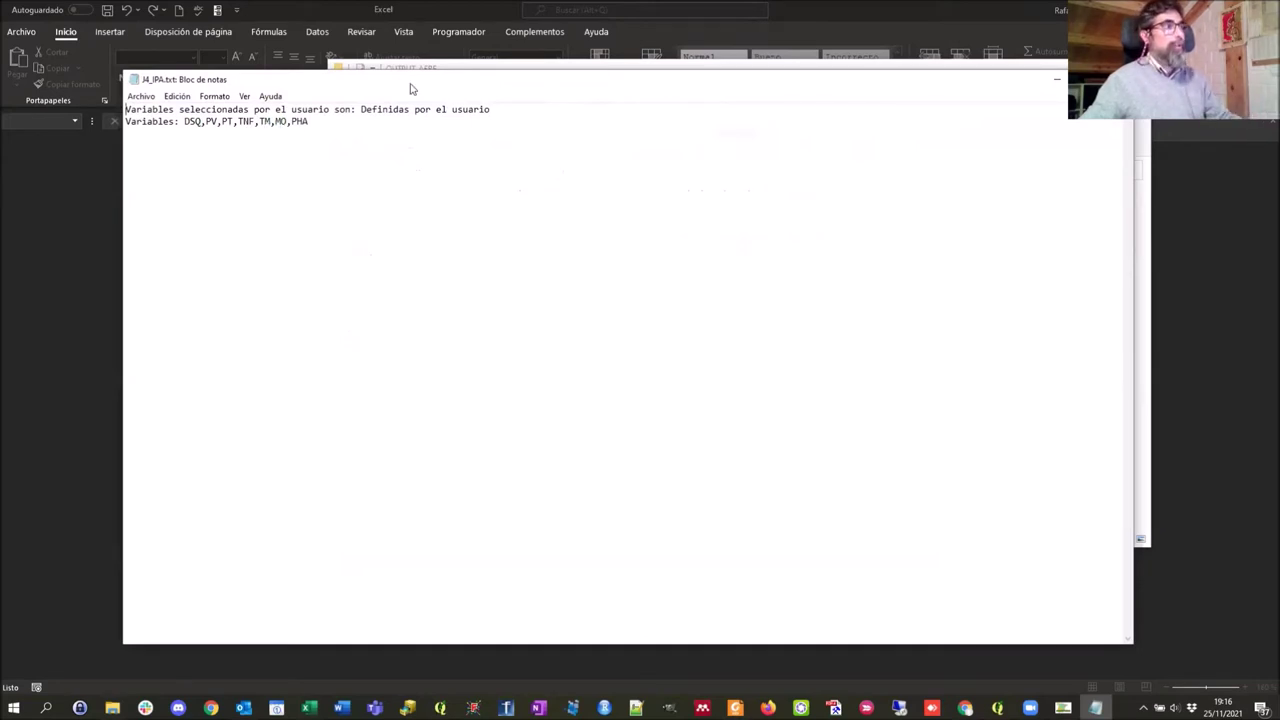
drag(410, 90, 411, 118)
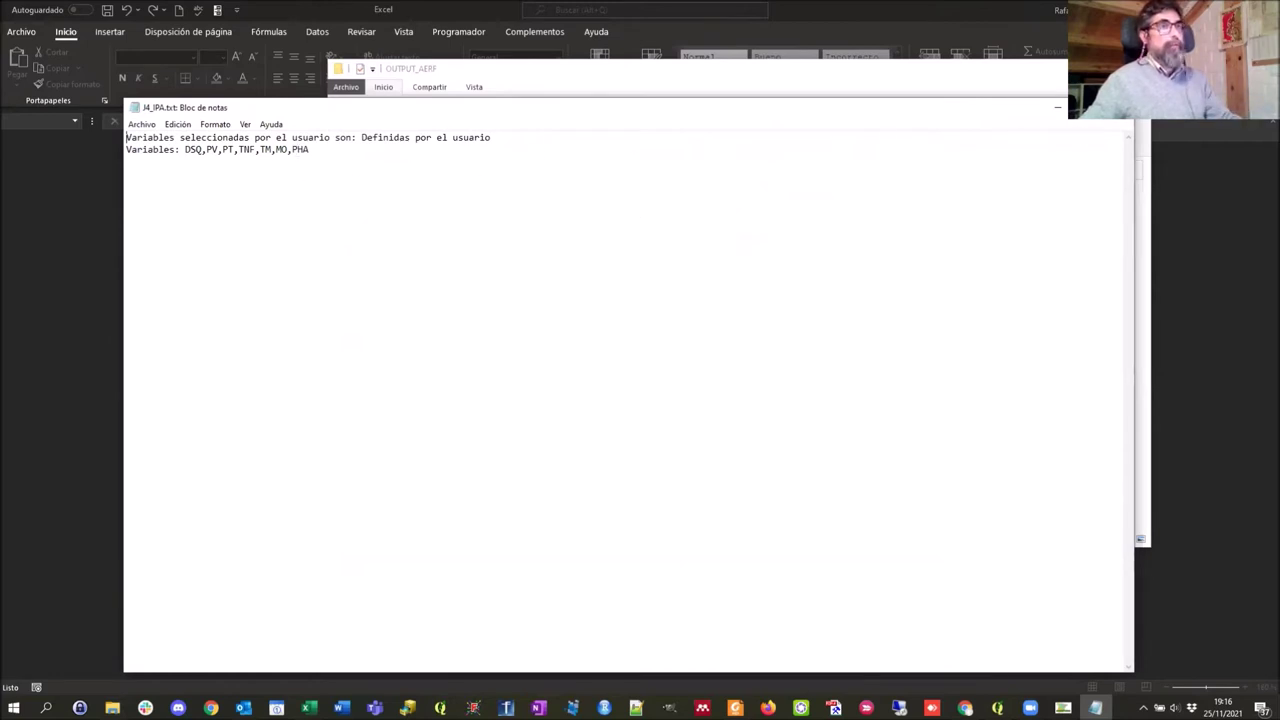
click(1115, 107)
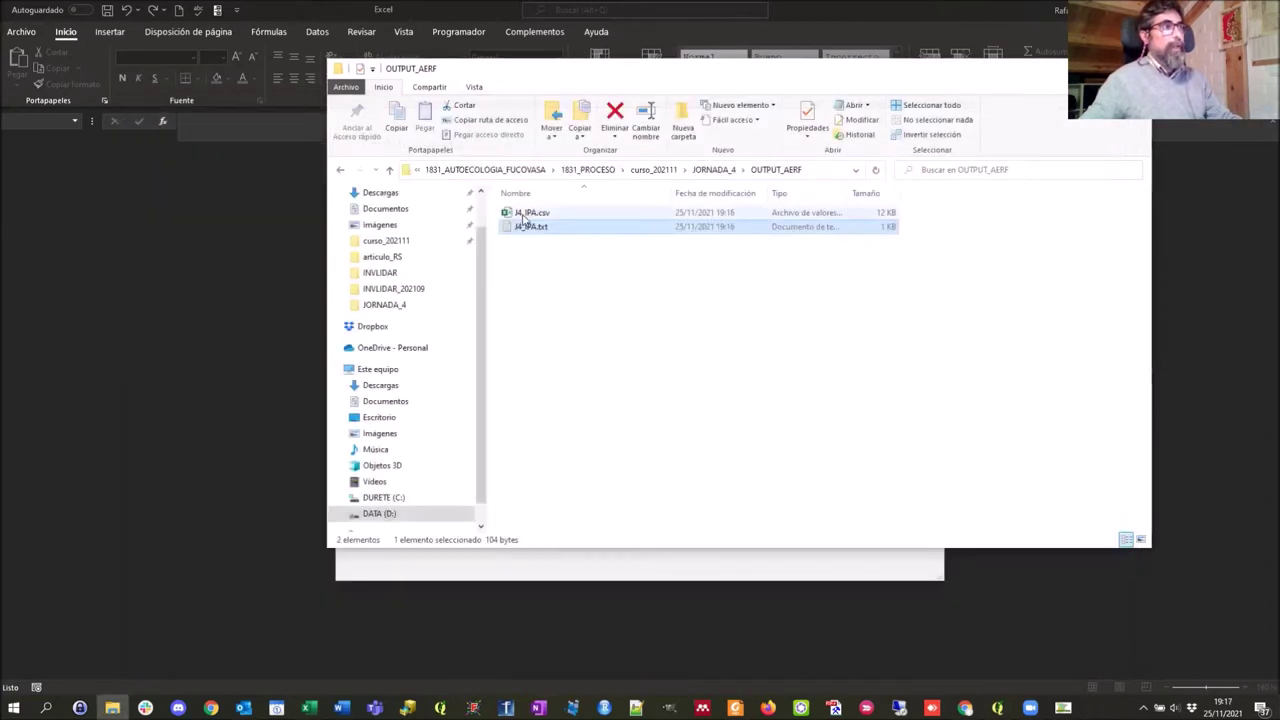
Open the results file J4_IPA.csv in Excel and enlarge the sheet to 175%
click(531, 219)
double_click(531, 212)
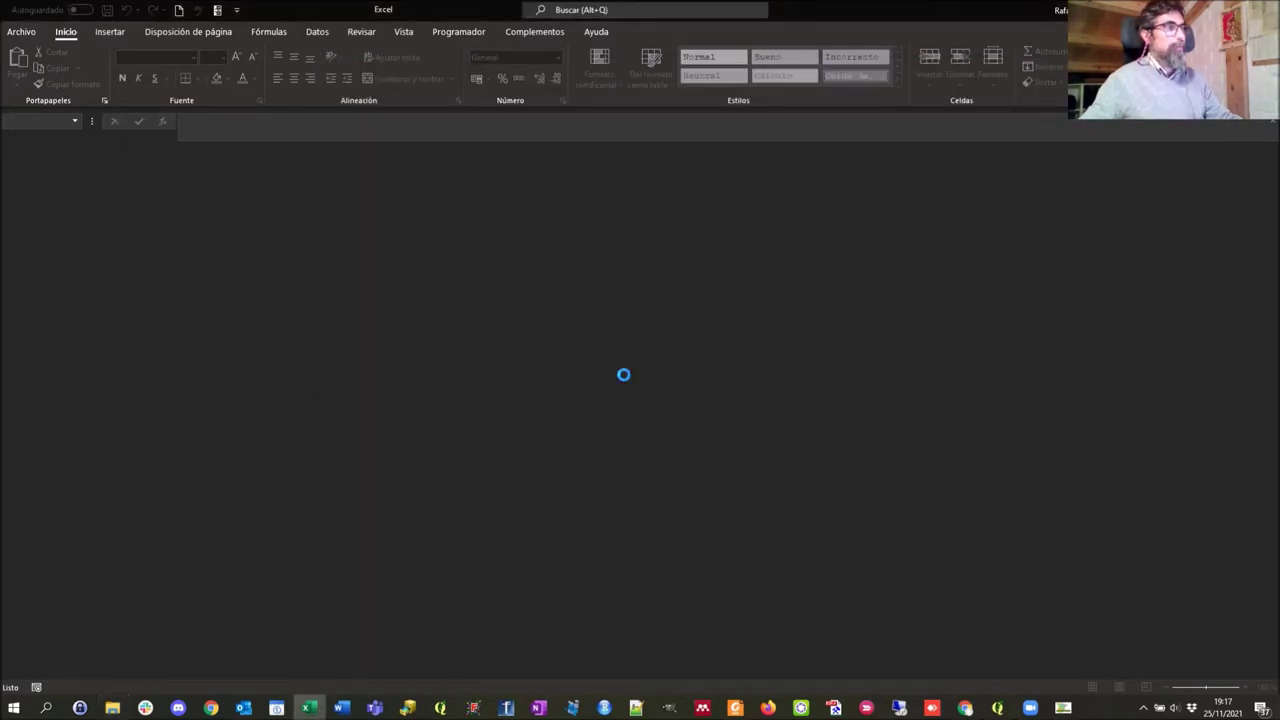
ctrl+scroll(164, 306, up, 4)
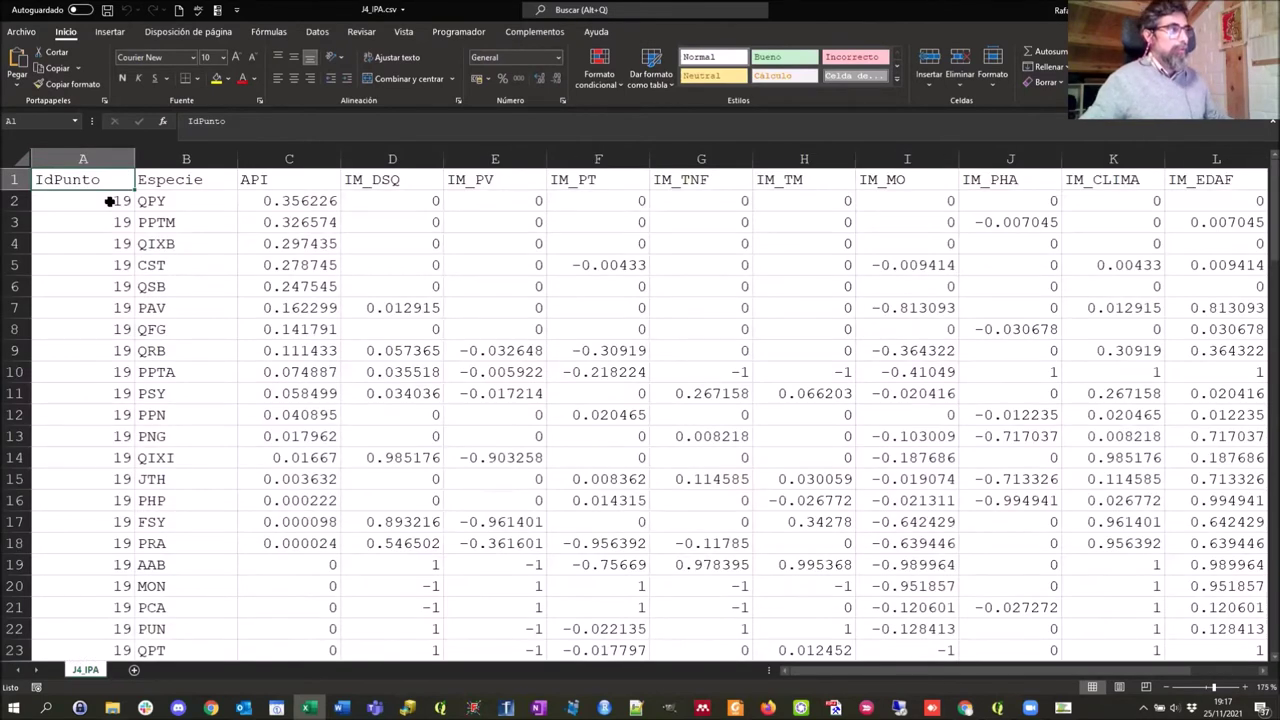
Freeze the top row of the J4_IPA sheet and look through the species results for each point
click(110, 201)
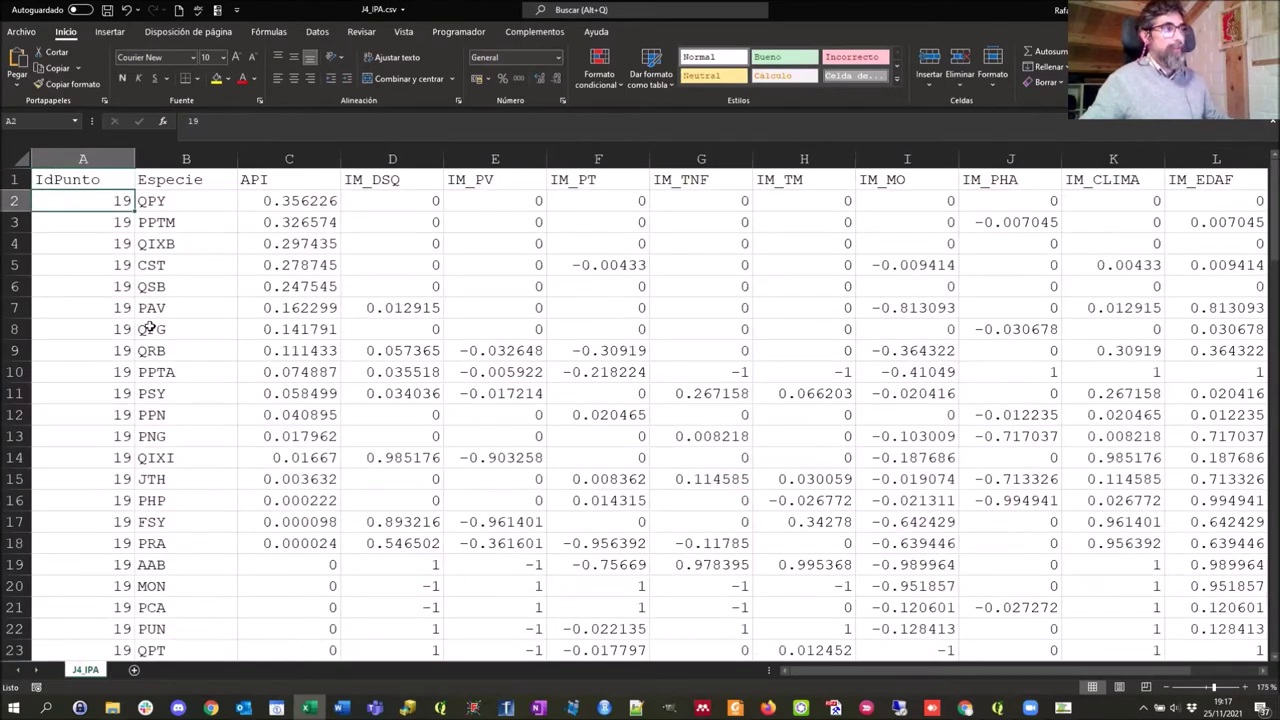
click(403, 31)
click(720, 72)
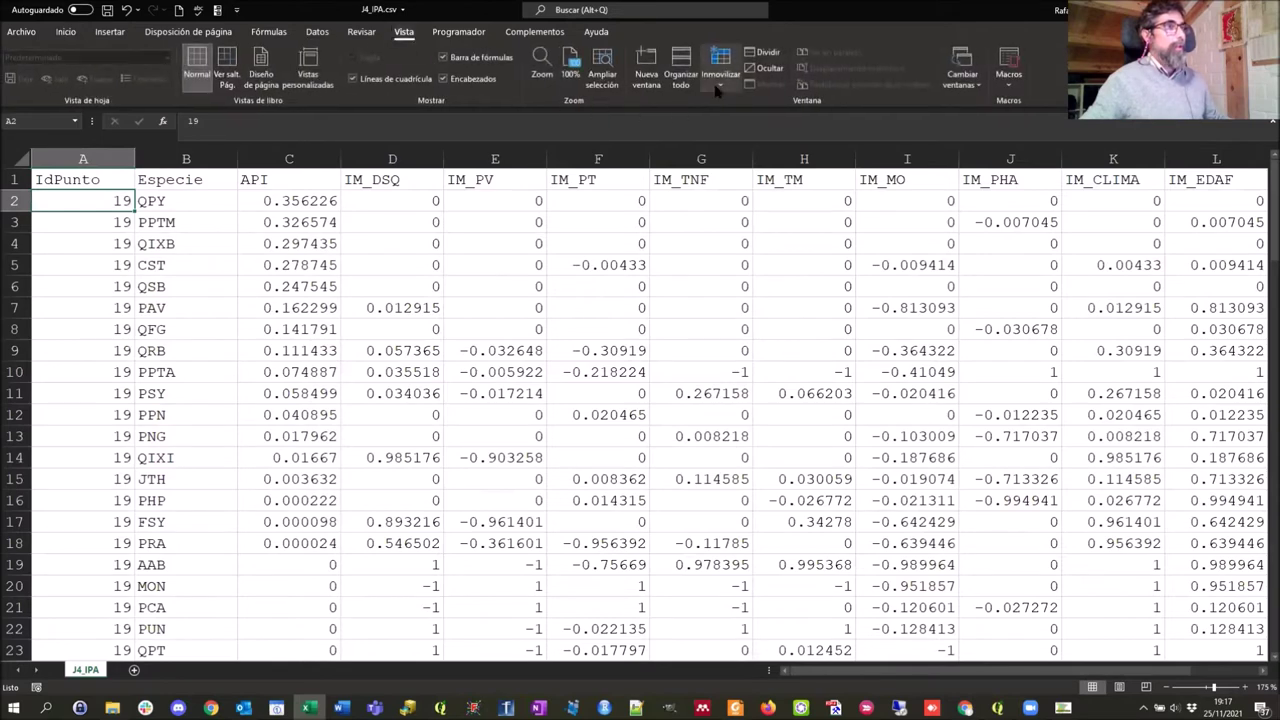
click(743, 145)
scroll(400, 336, down, 9)
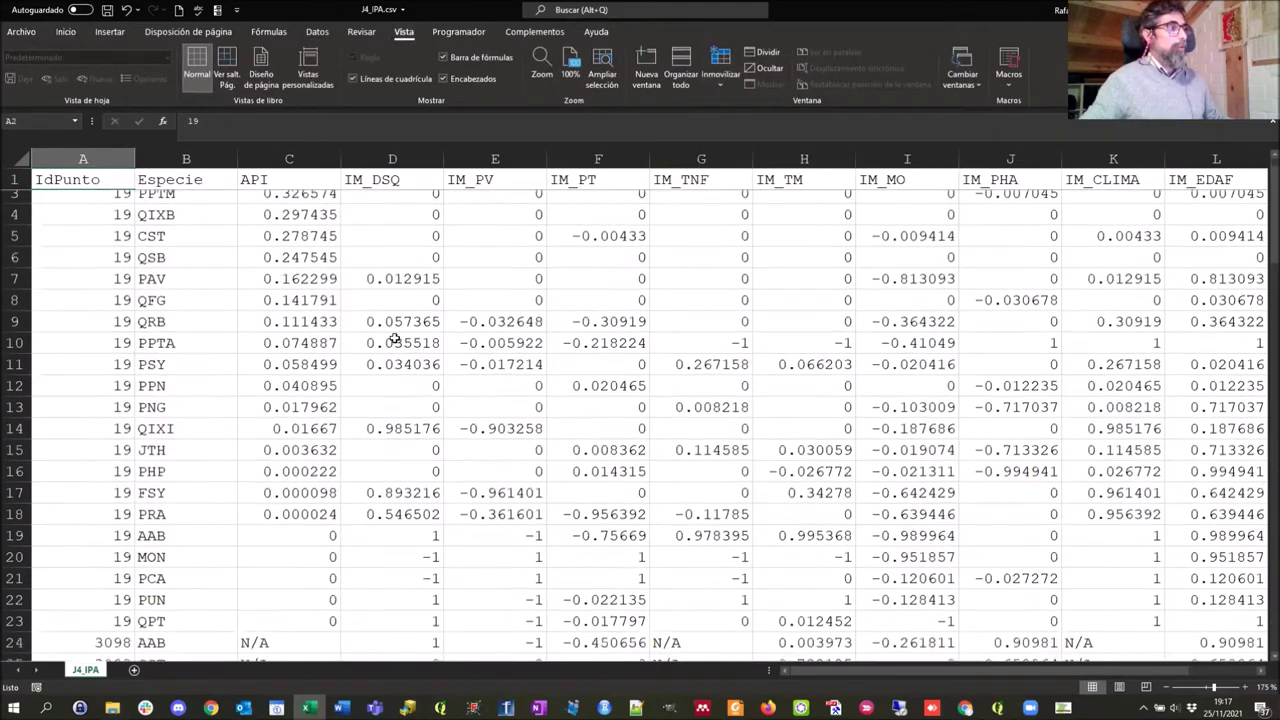
scroll(395, 338, down, 5)
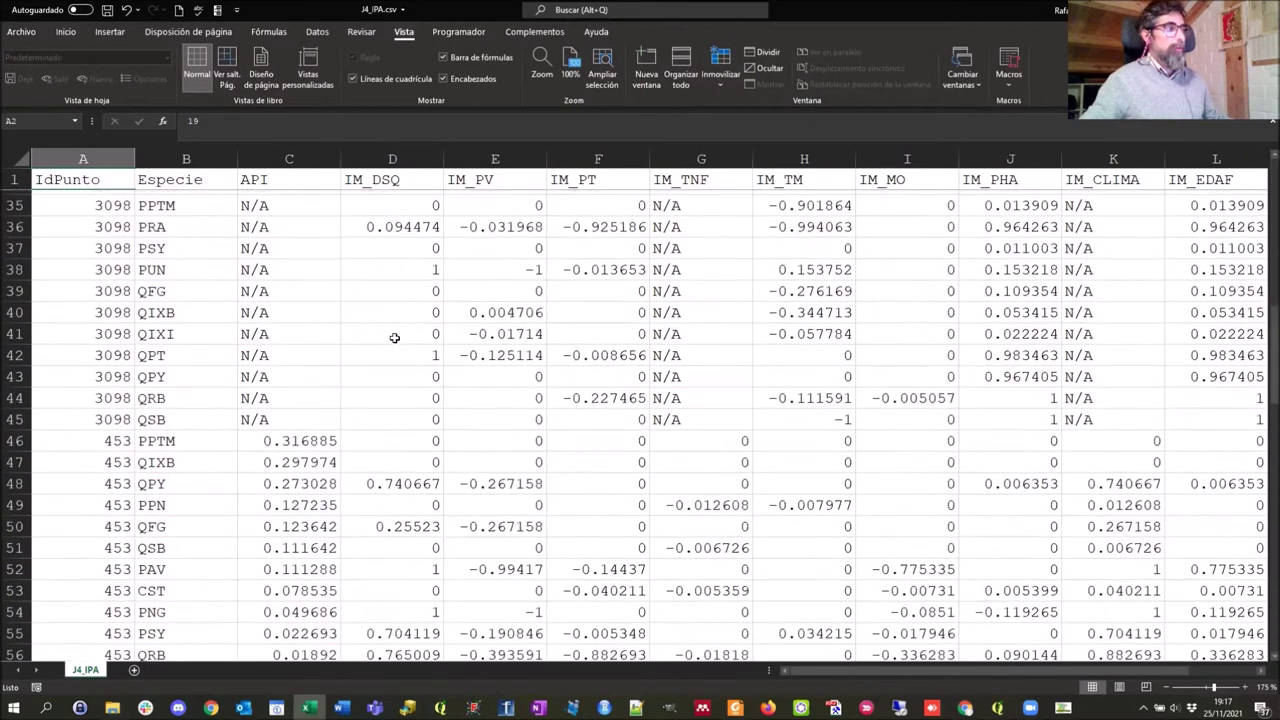
scroll(395, 338, up, 6)
scroll(395, 338, up, 8)
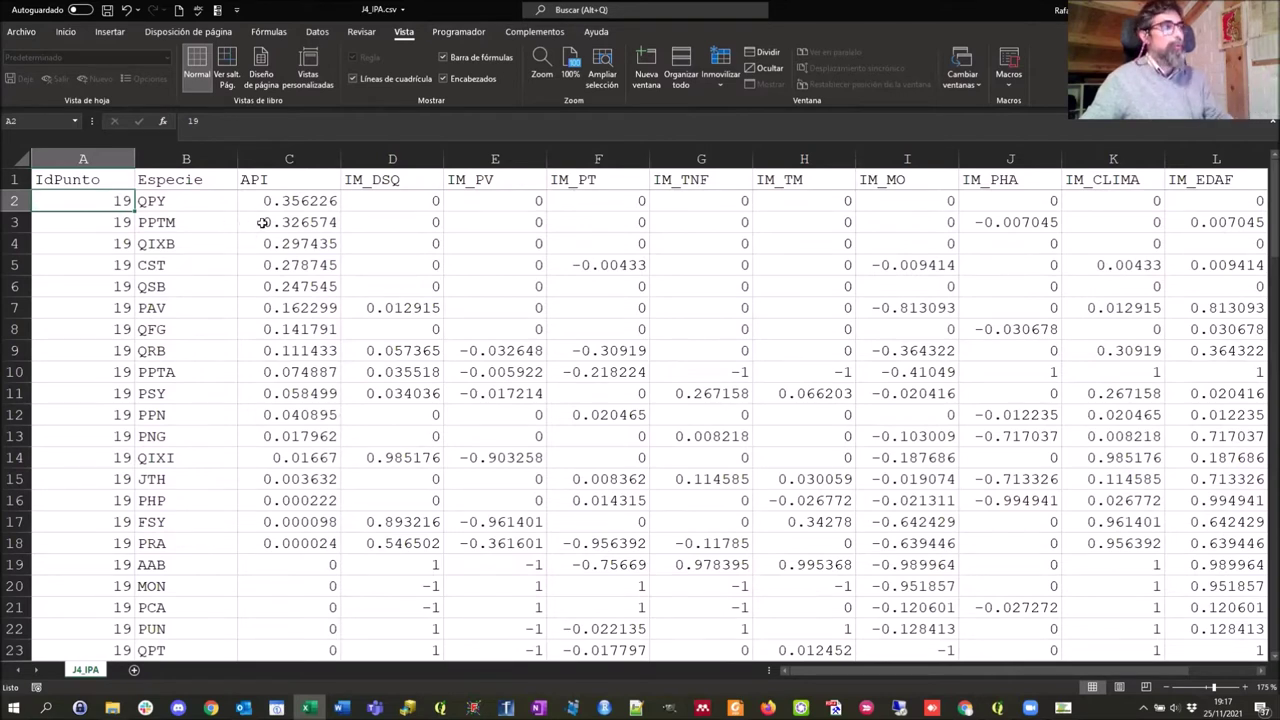
Switch to the ModERFoRest AERF module and select the common climatic and edaphic variables (Climáticas y edáficas)
click(322, 203)
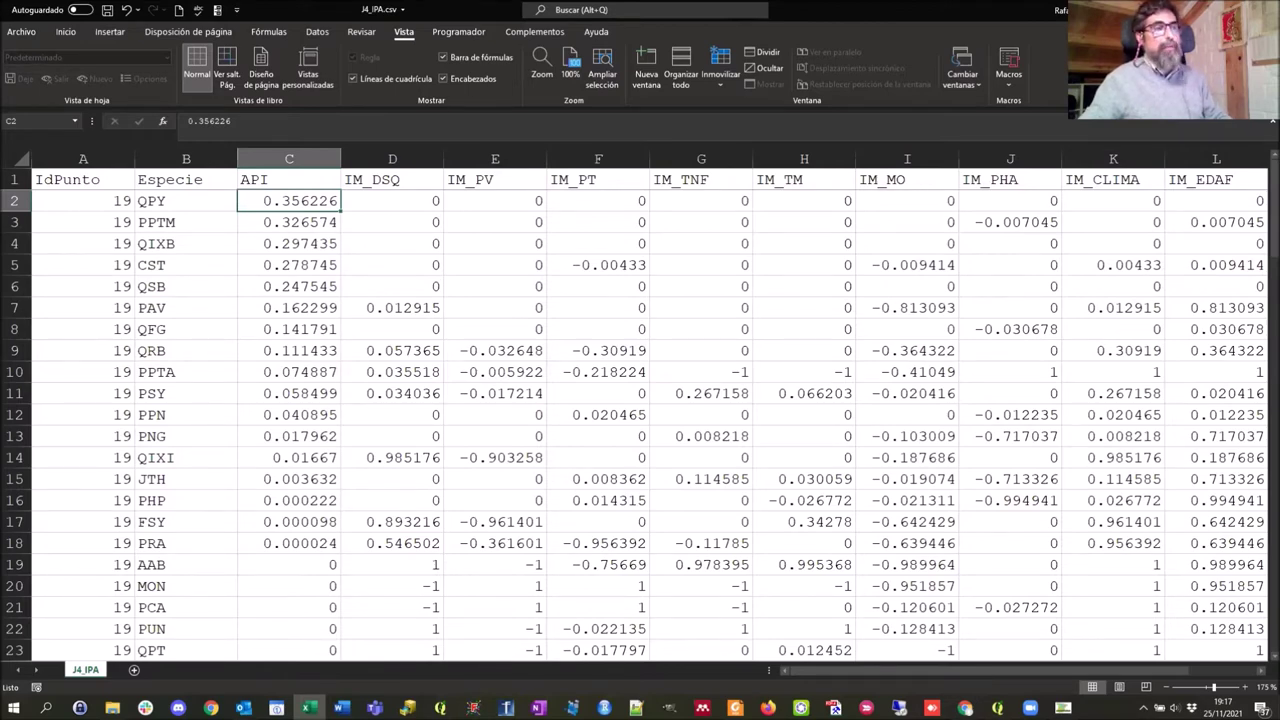
key(alt+Tab)
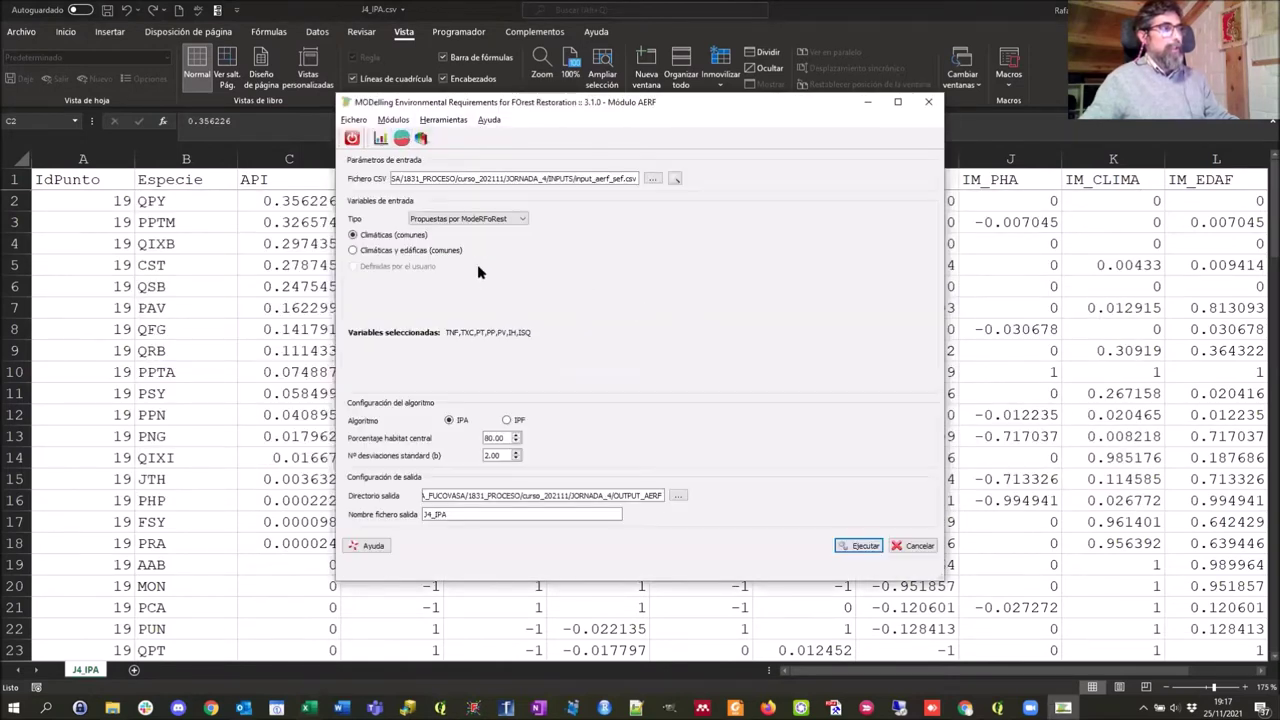
click(352, 251)
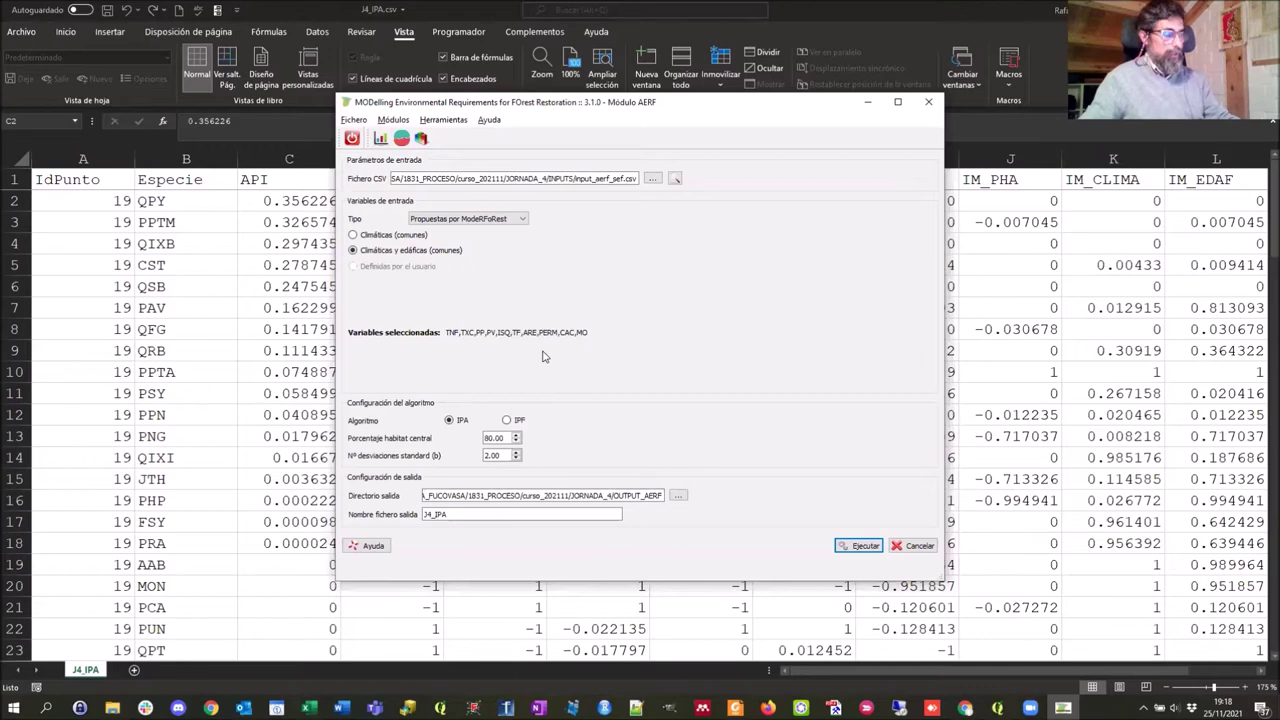
Return to the J4_IPA sheet in Excel and examine point 19's nonzero API values and the variable headers IM_DSQ to IM_PHA
key(alt+Tab)
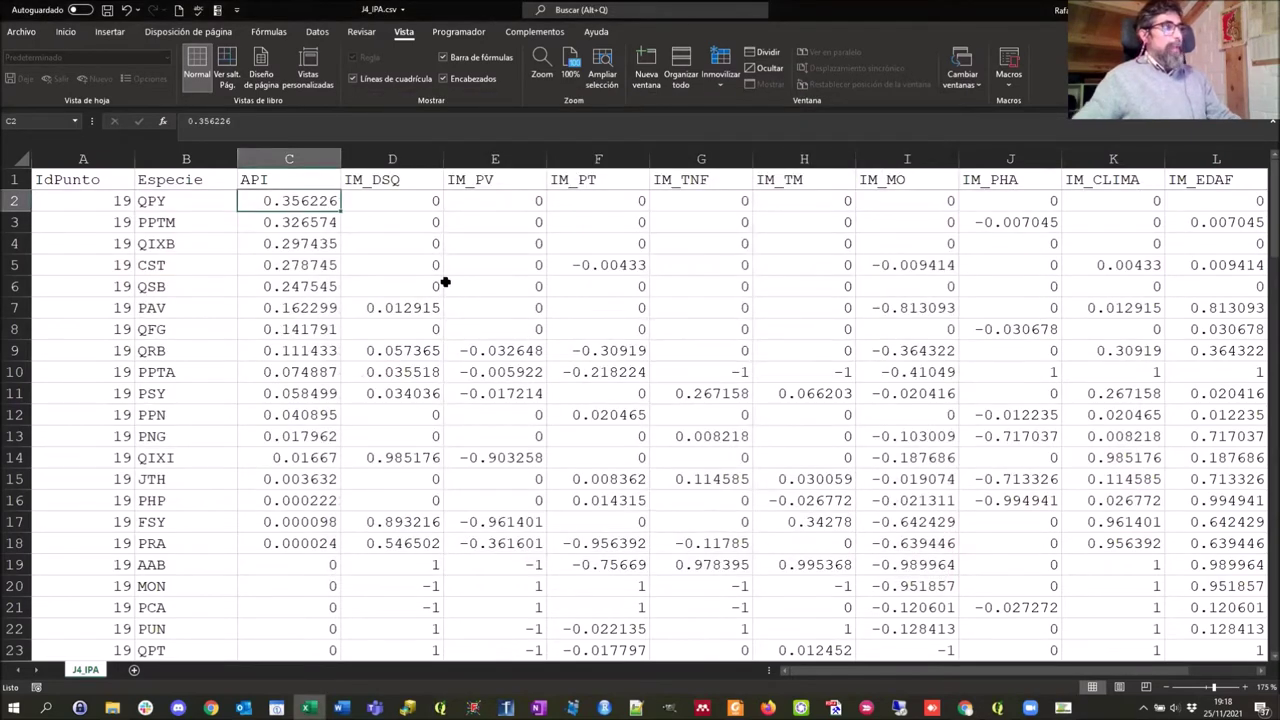
drag(289, 201, 286, 541)
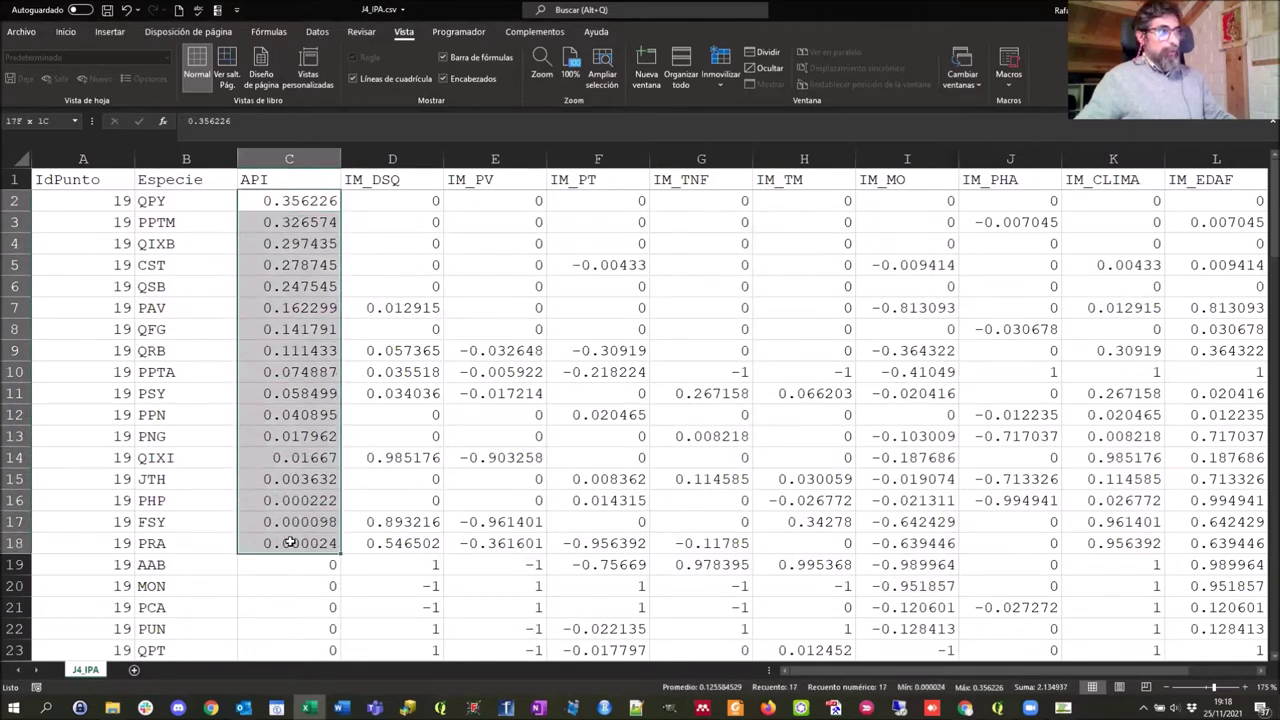
click(292, 201)
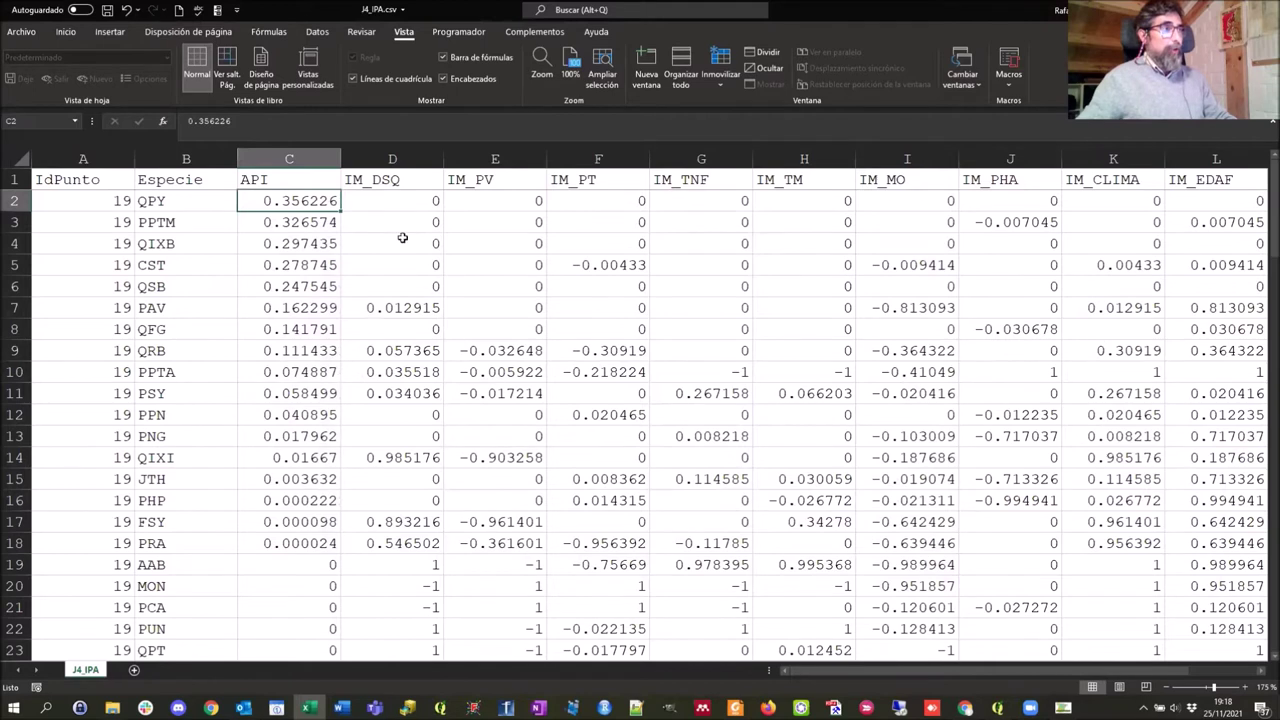
drag(383, 179, 1255, 182)
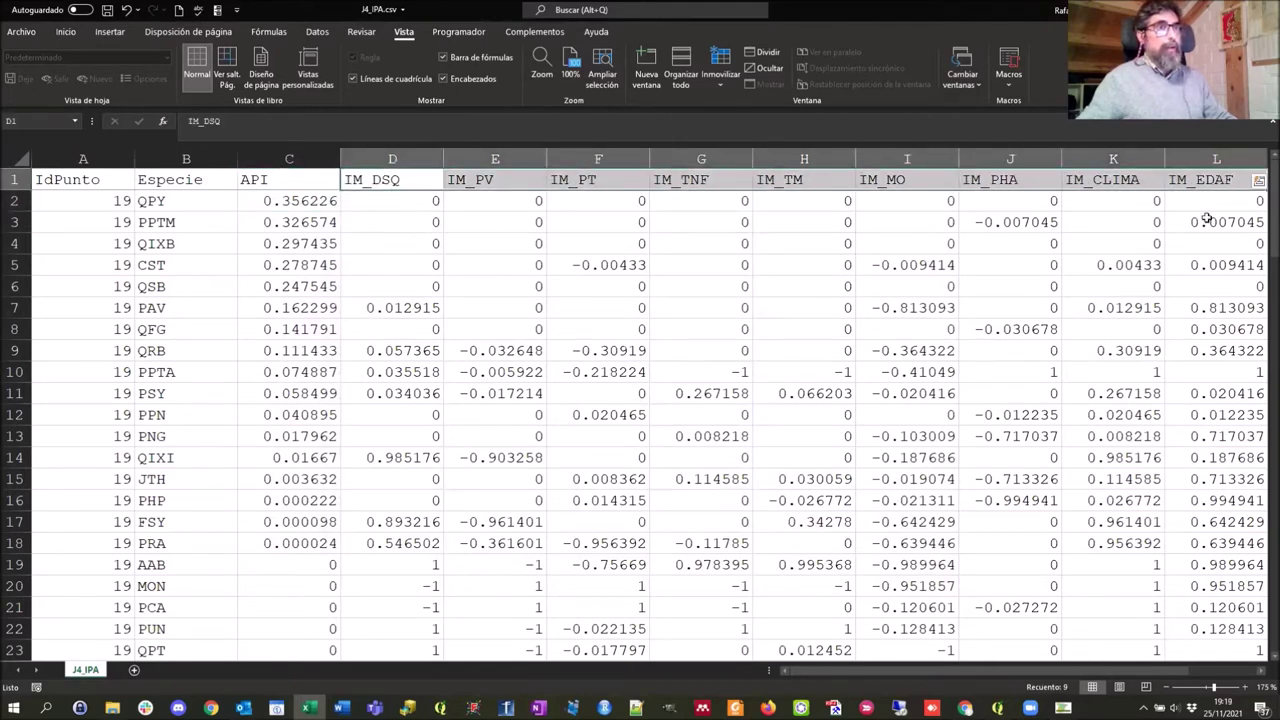
click(997, 179)
drag(388, 186, 985, 182)
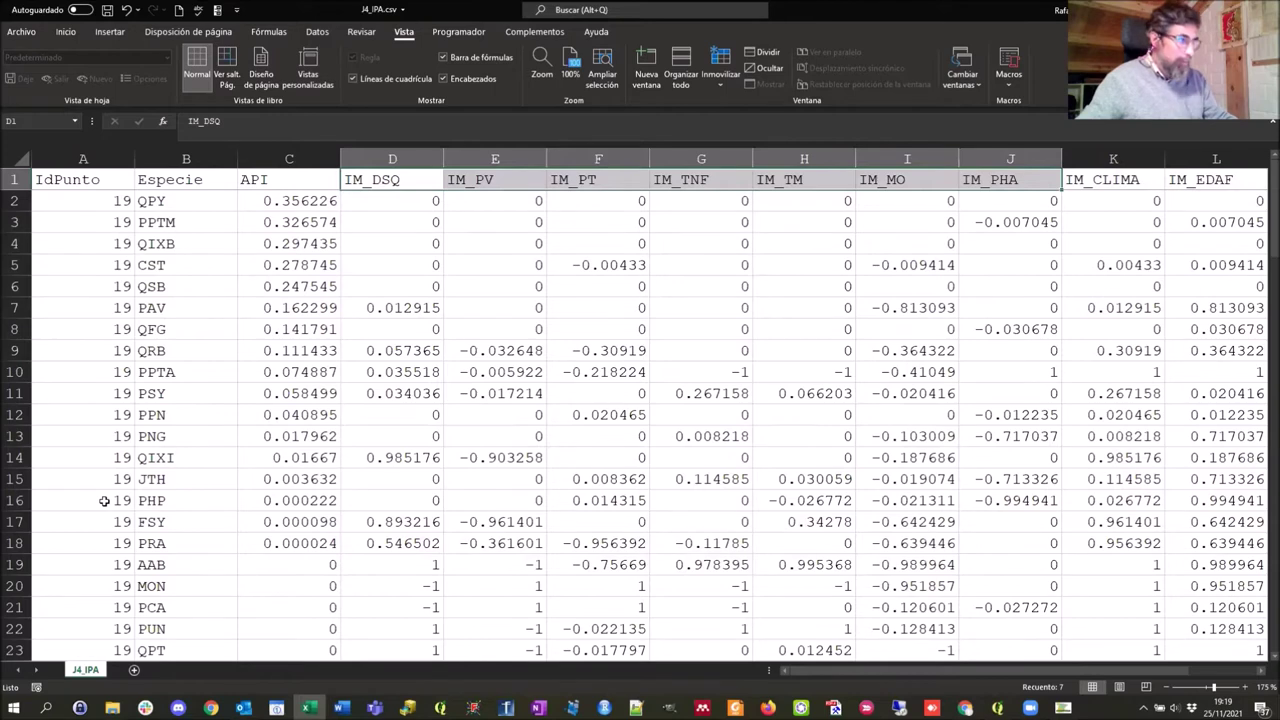
Look through the species rows of points 19, 3098 and 453, ending at species QPY of point 19
scroll(104, 500, down, 4)
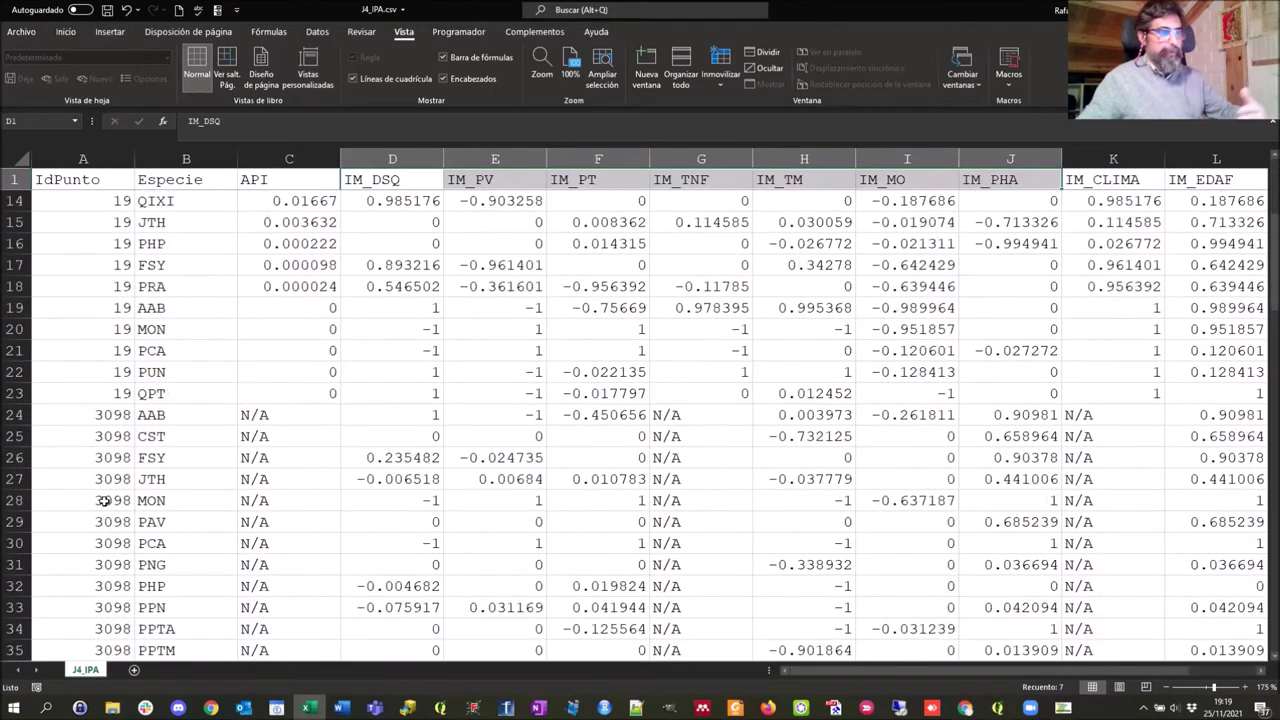
scroll(104, 500, down, 1)
scroll(104, 500, down, 5)
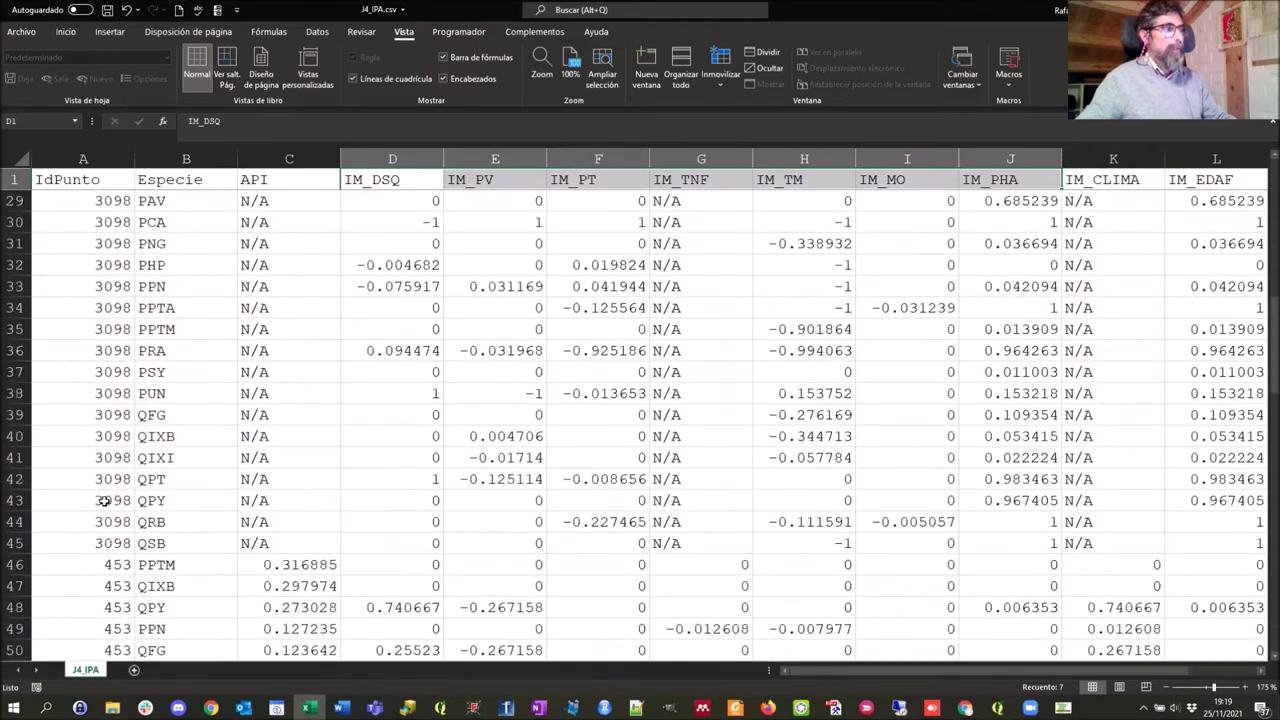
scroll(104, 500, up, 9)
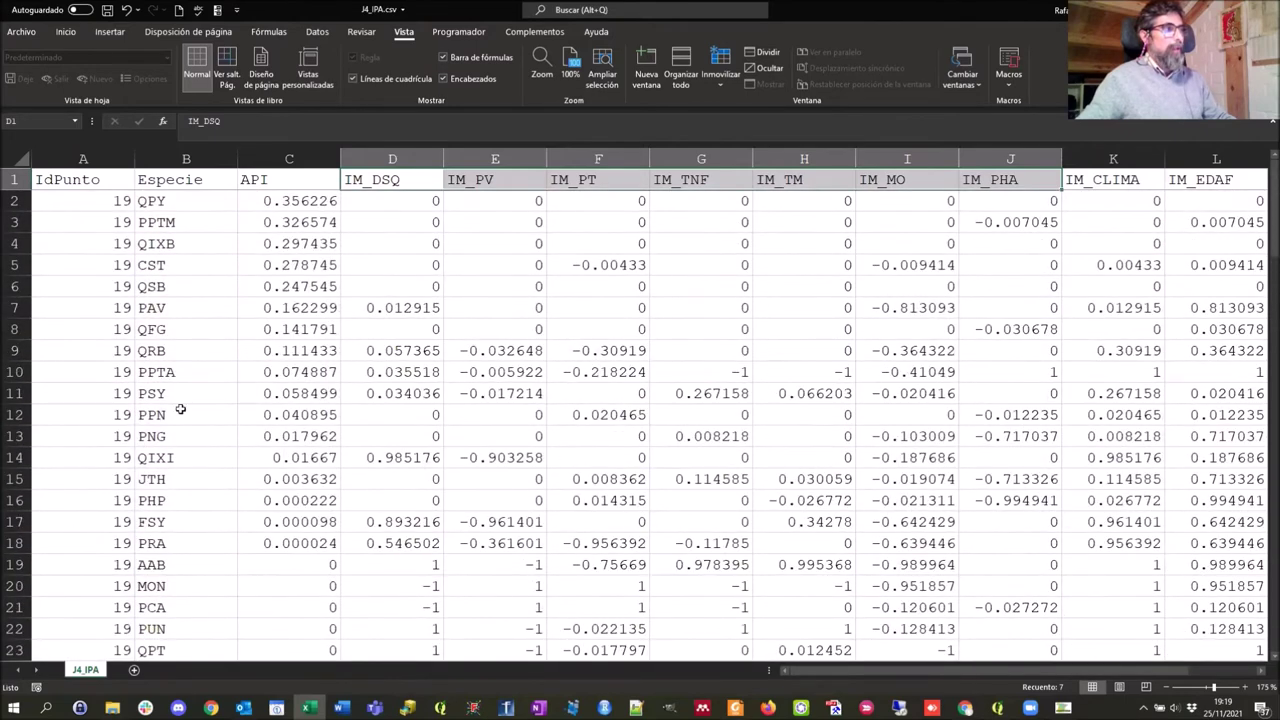
click(166, 201)
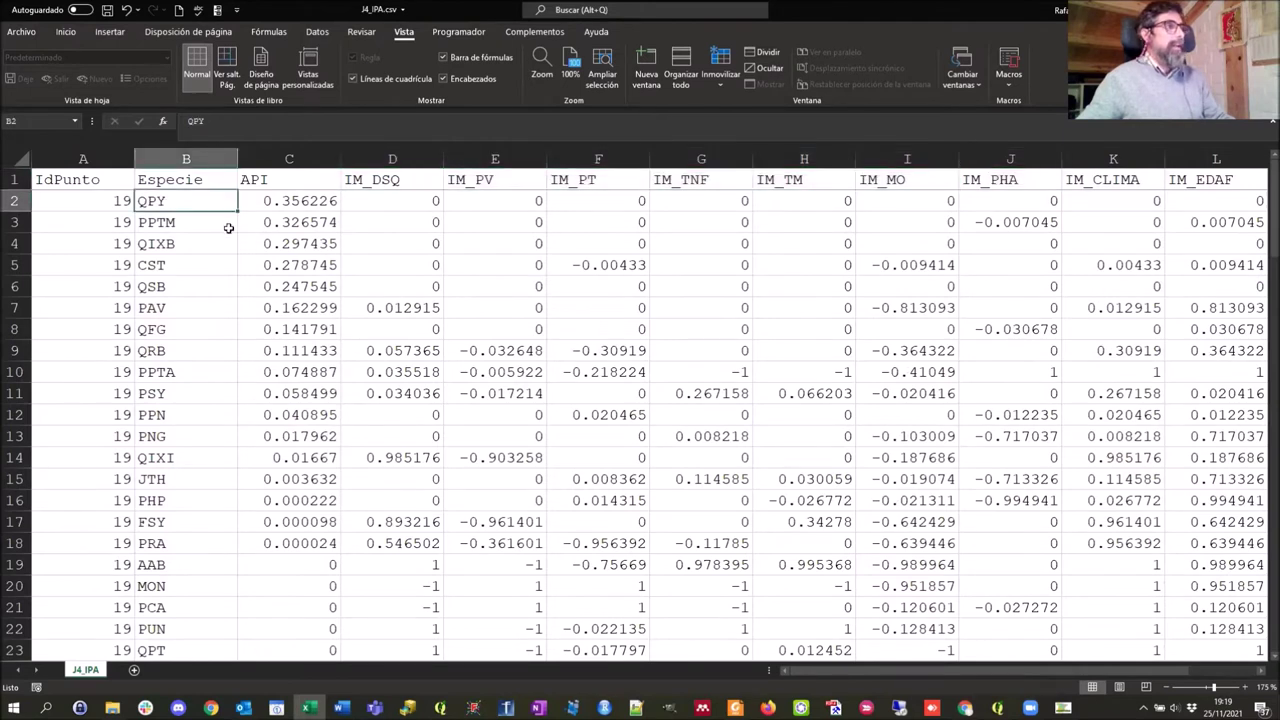
click(112, 200)
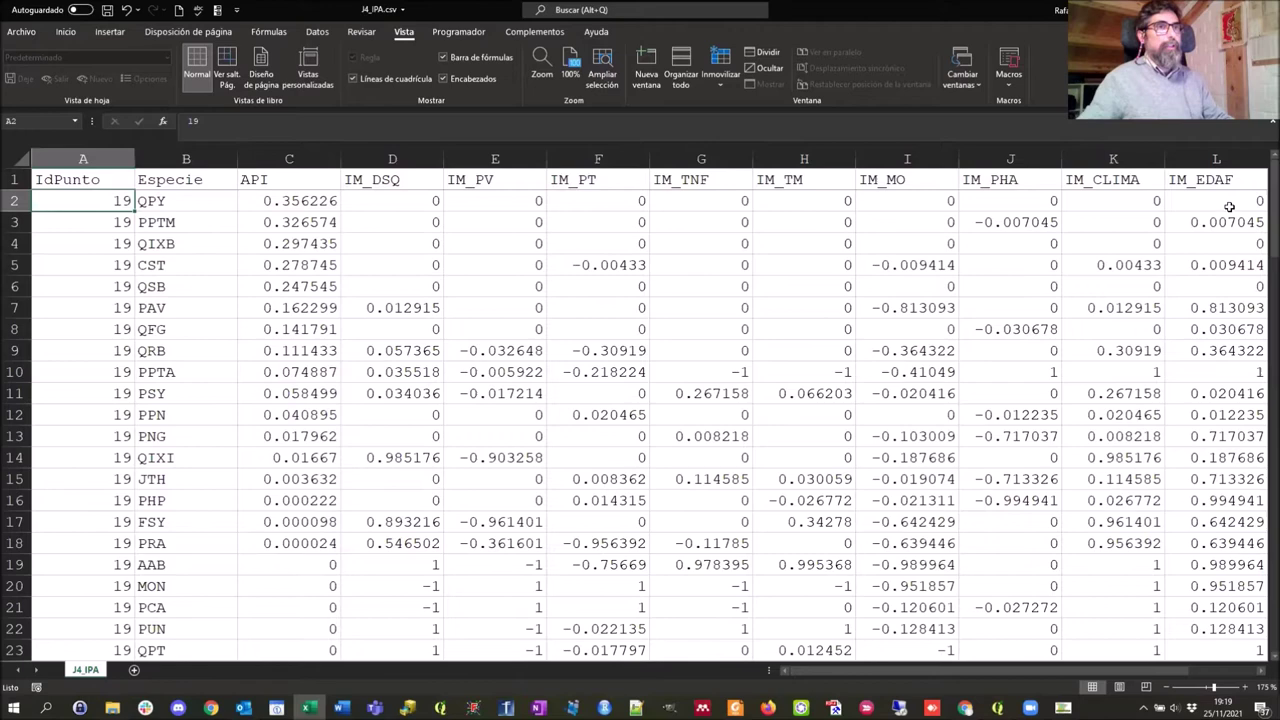
Examine the IM_CLIMA, IM_EDAF and IM values of species QPY at point 19
scroll(980, 670, right, 2)
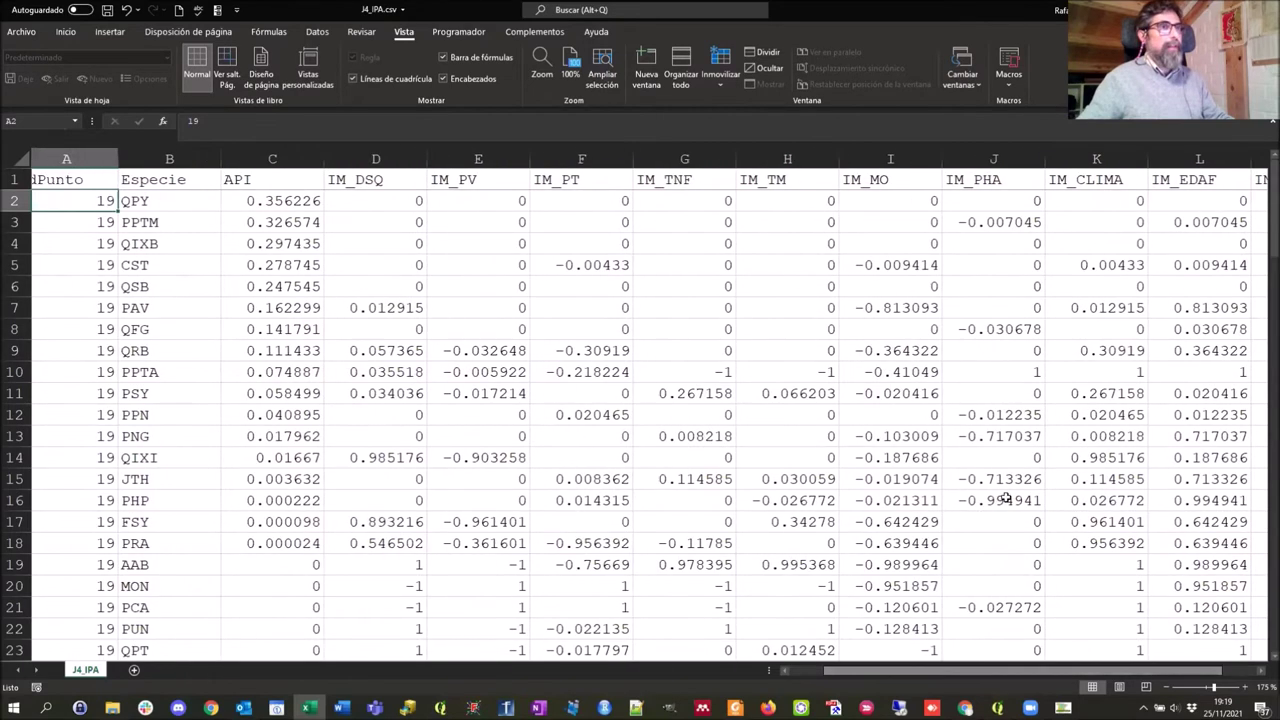
scroll(1005, 497, right, 5)
click(1043, 200)
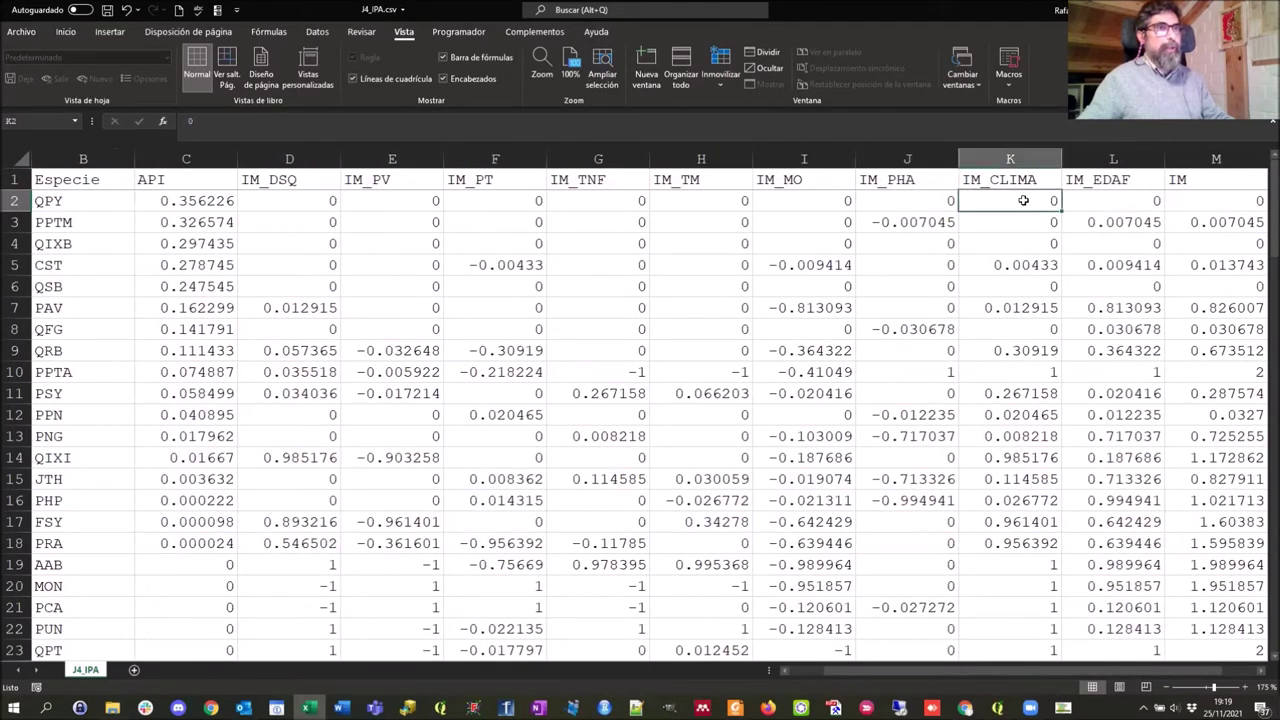
click(1110, 197)
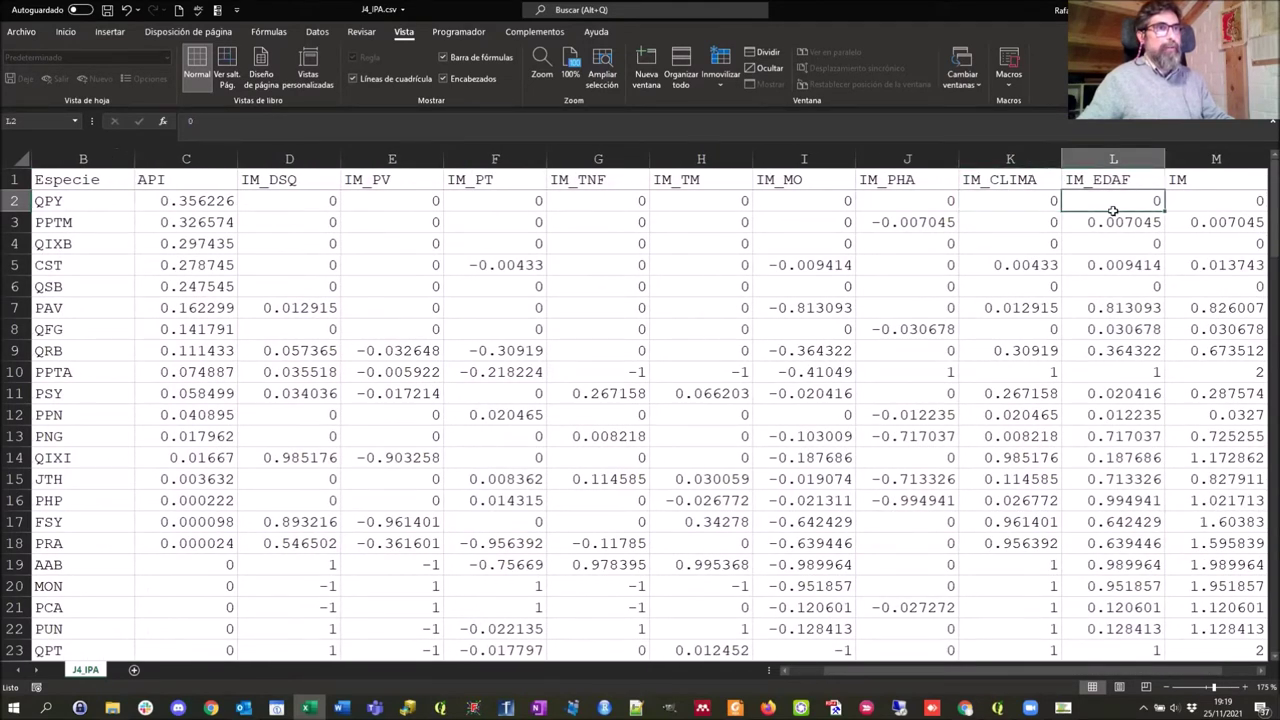
click(1204, 203)
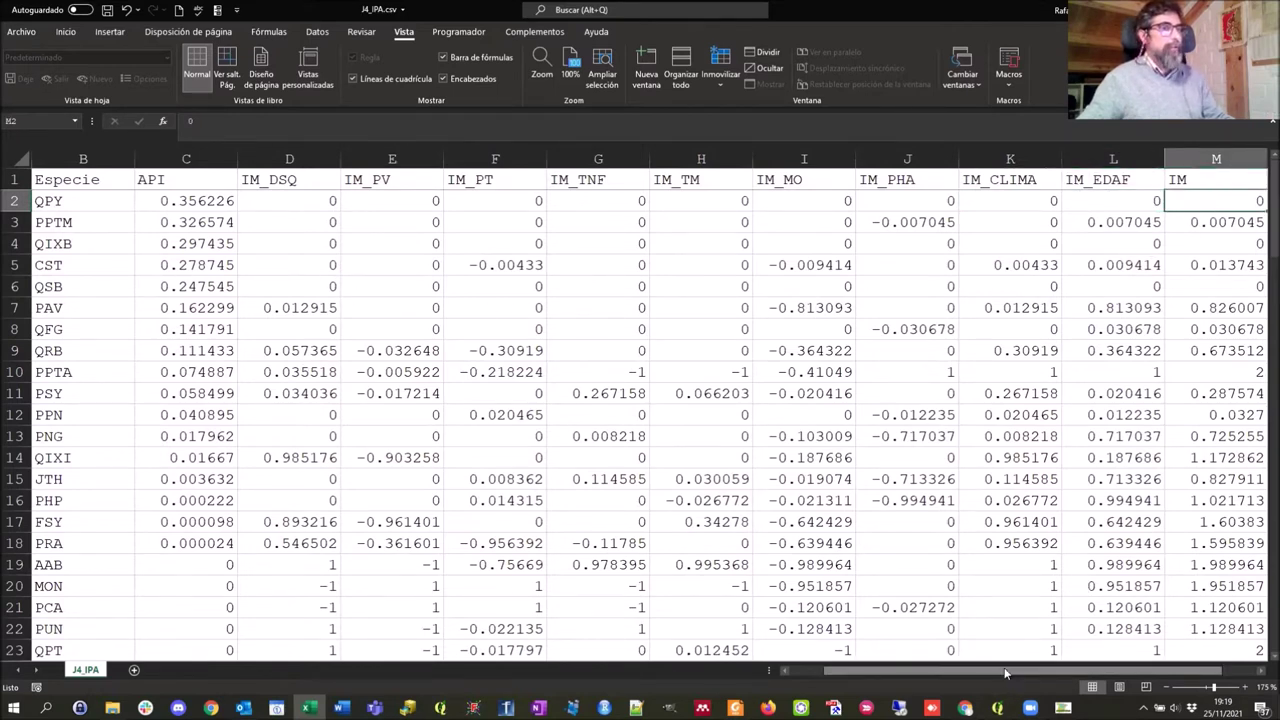
Examine the API, IM_PHA, IM_EDAF and IM values of species PPTM at point 19
click(73, 222)
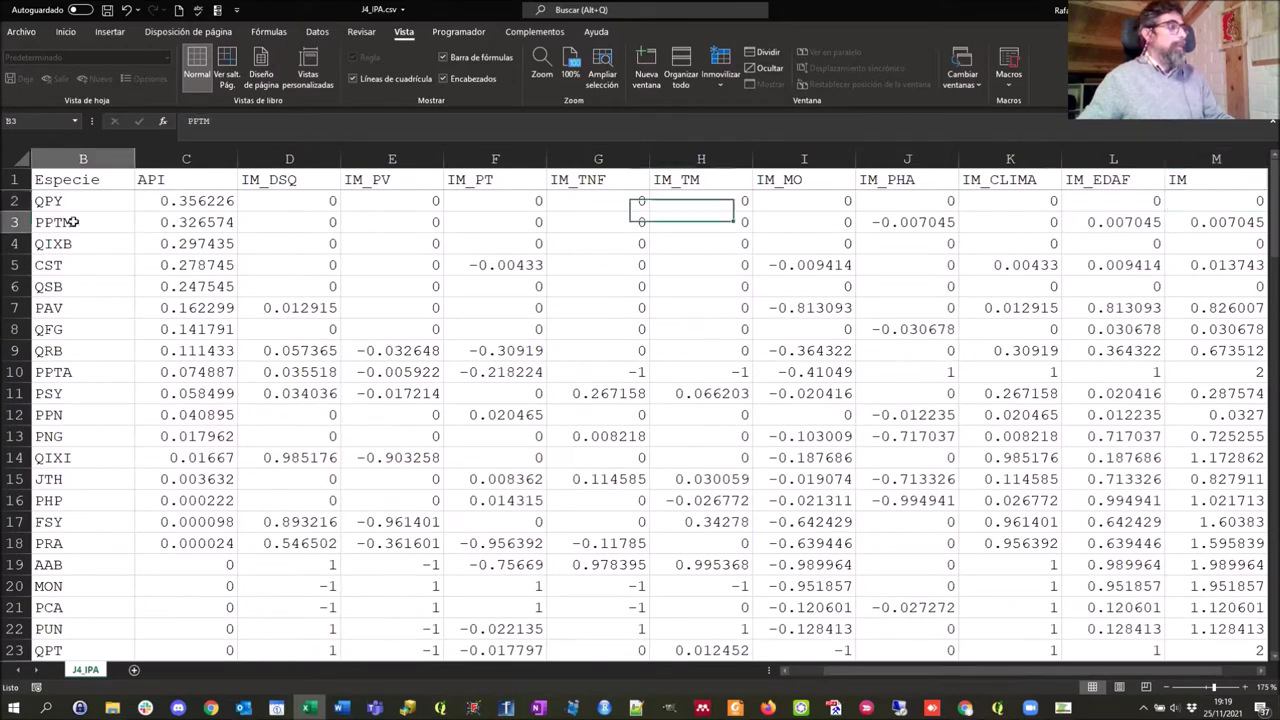
click(213, 223)
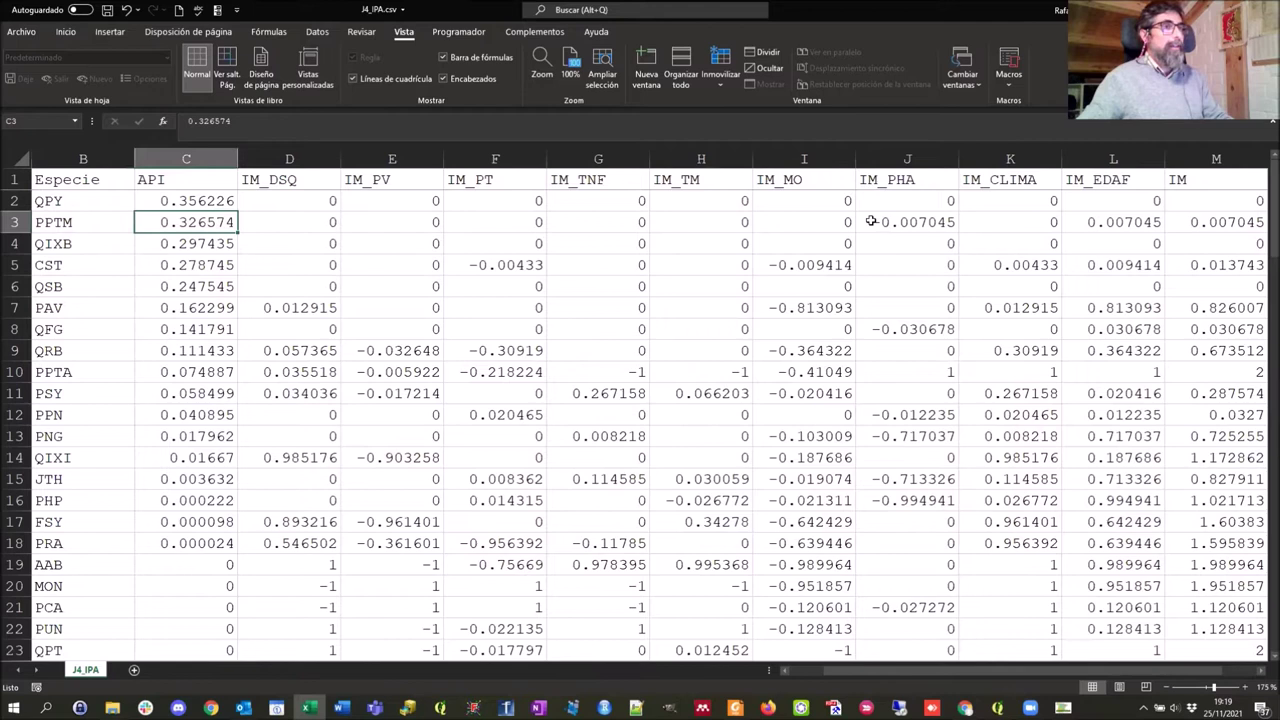
click(907, 219)
click(1114, 220)
click(1210, 222)
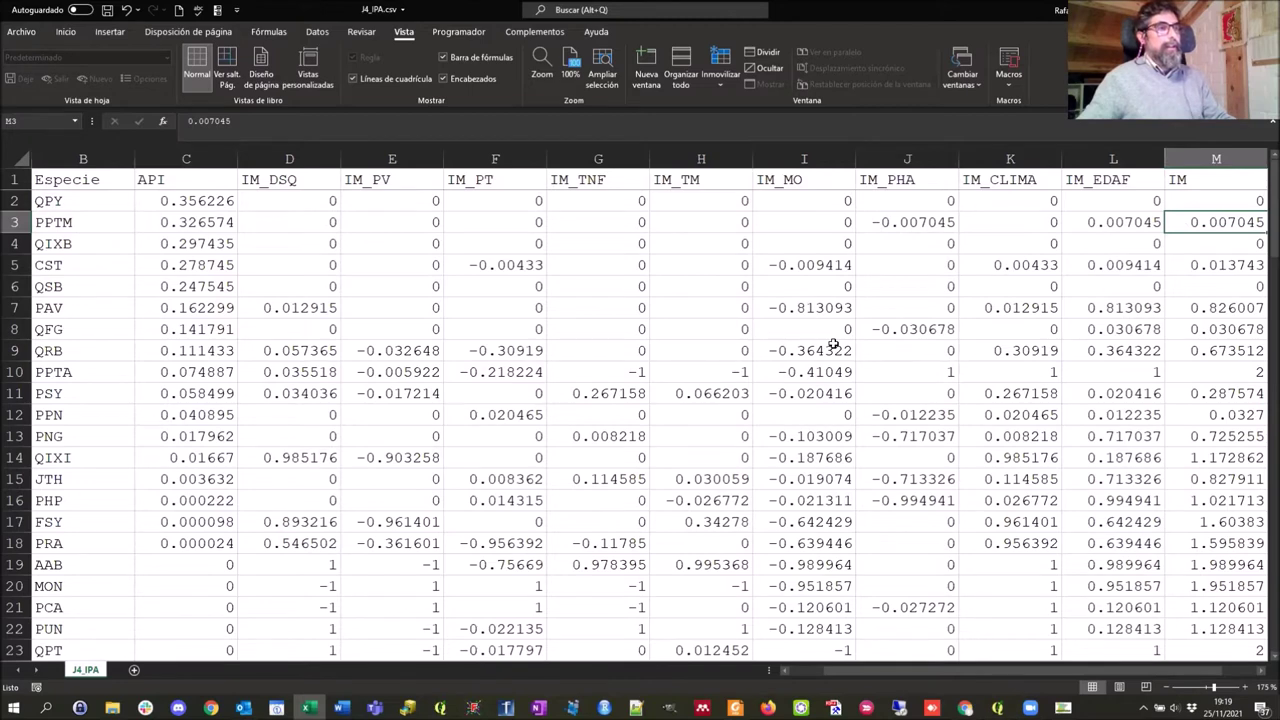
Examine the N/A entries of point 3098 in the API and IM_TNF columns and compare them with point 453
drag(966, 676, 925, 678)
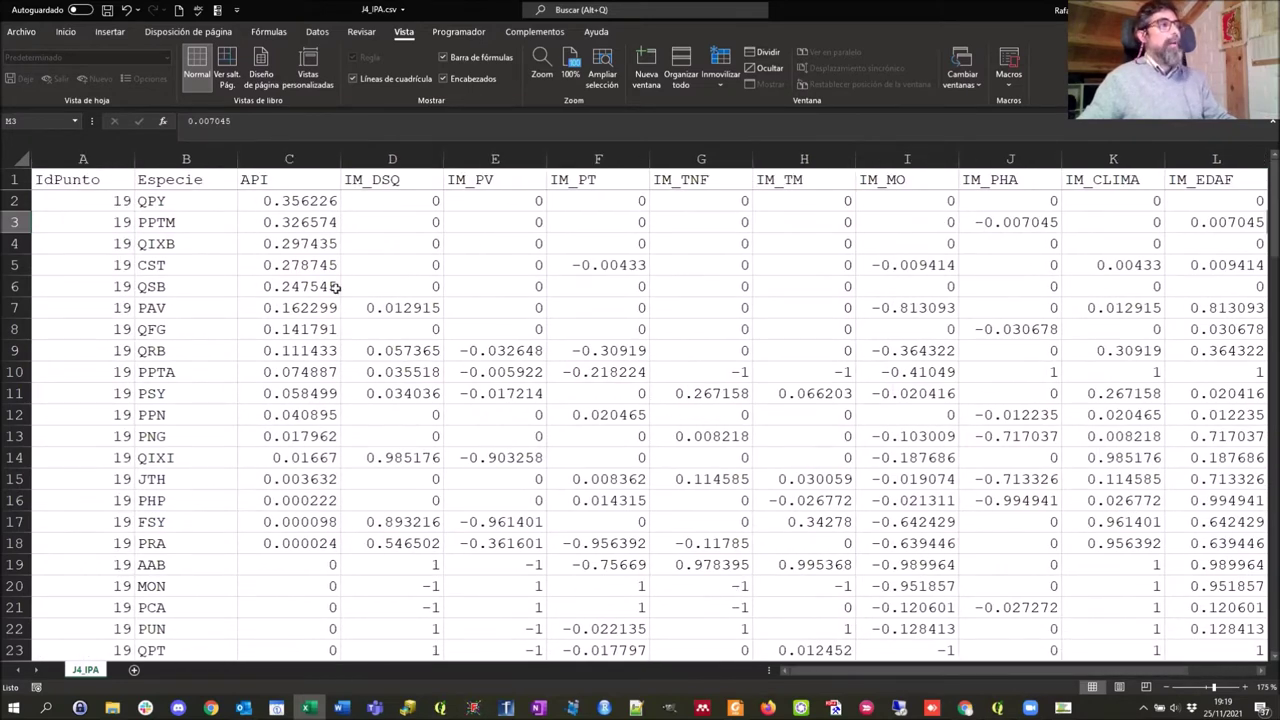
scroll(571, 436, down, 6)
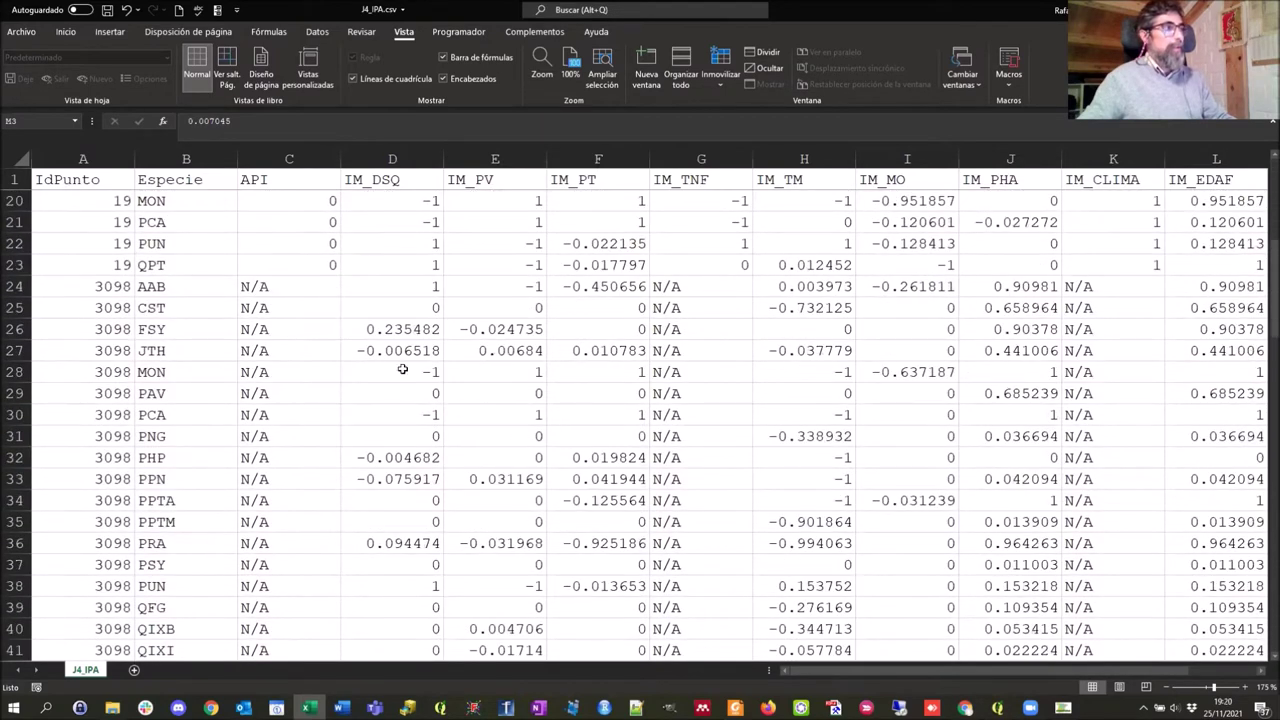
drag(276, 290, 285, 648)
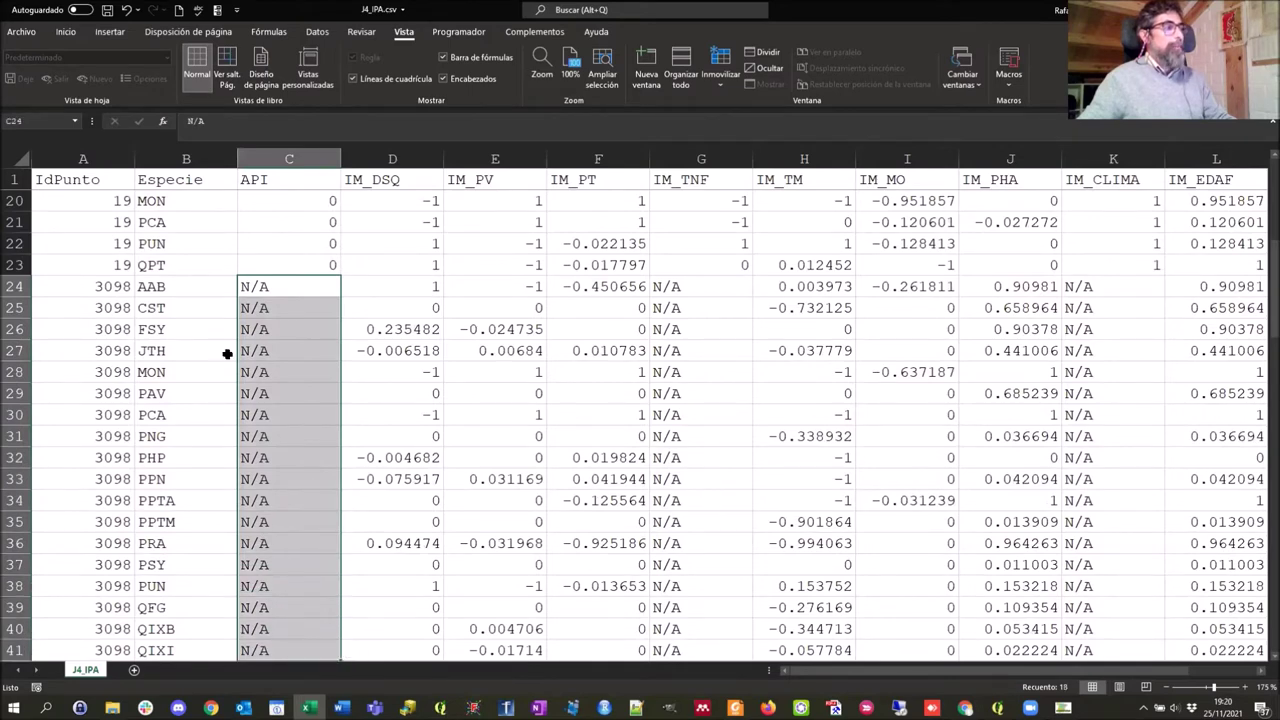
scroll(227, 354, down, 1)
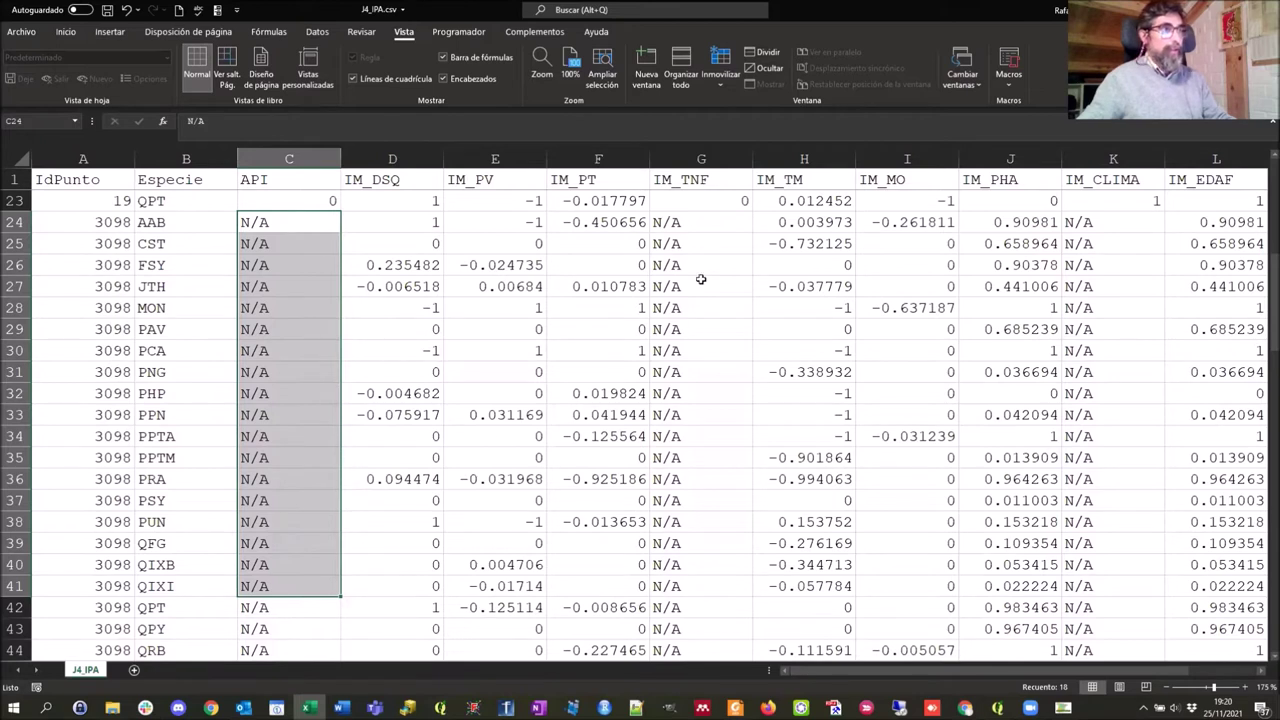
drag(683, 222, 712, 652)
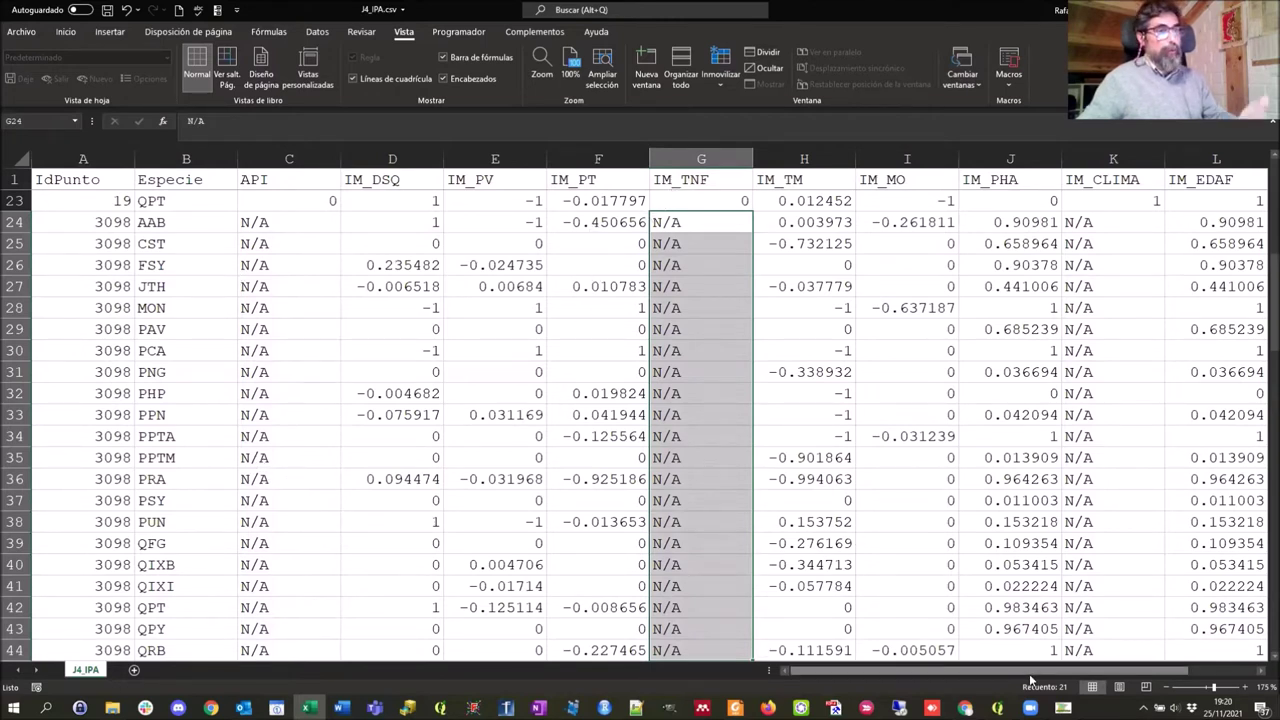
drag(1031, 680, 762, 645)
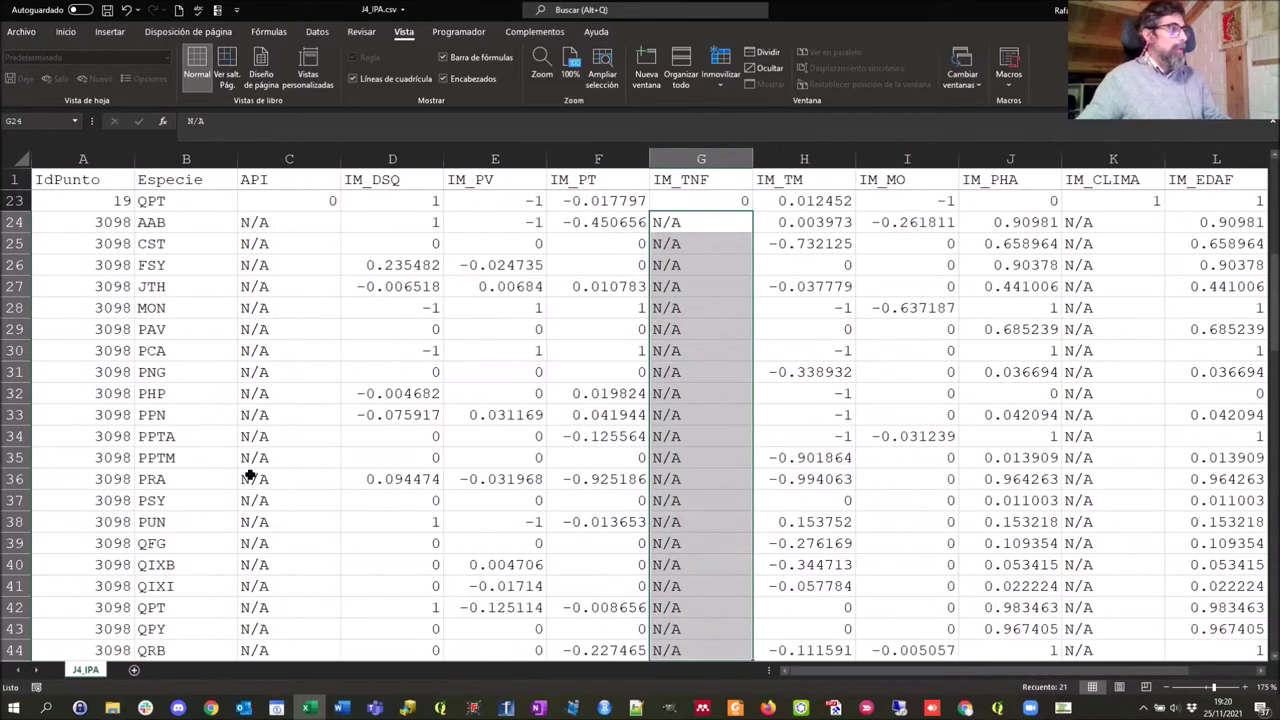
scroll(250, 475, down, 7)
scroll(426, 472, up, 6)
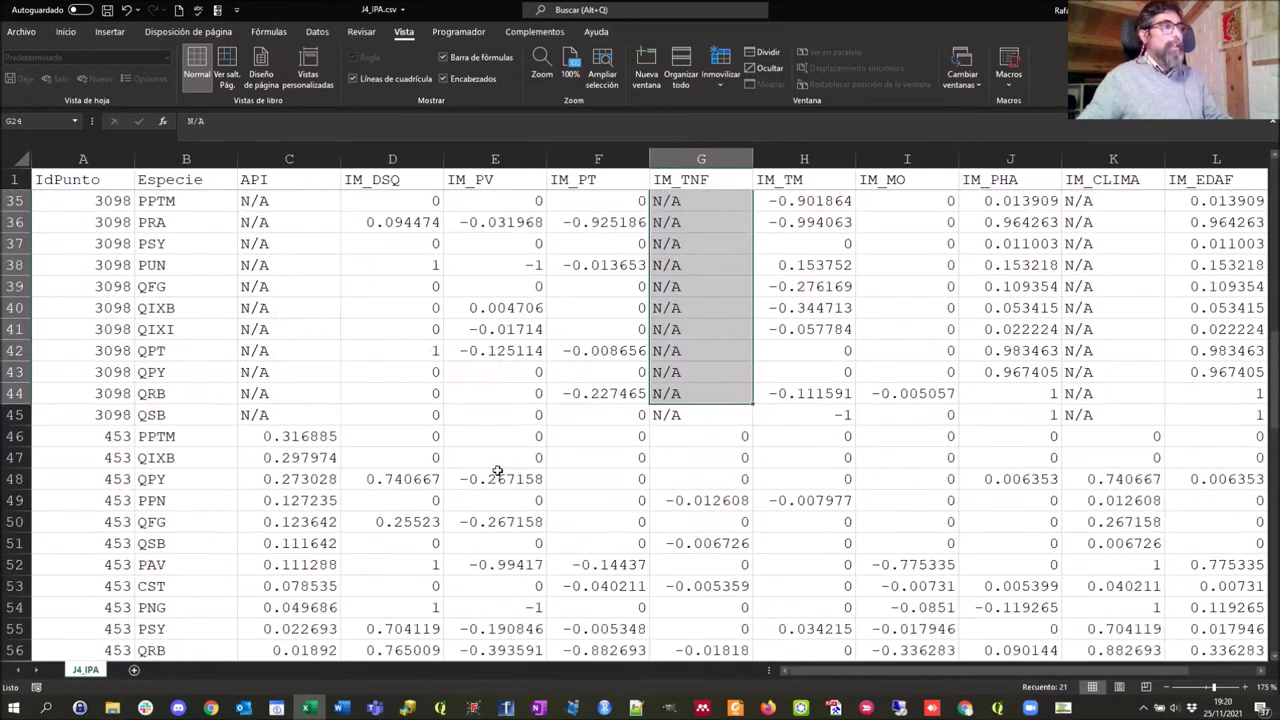
scroll(666, 562, up, 8)
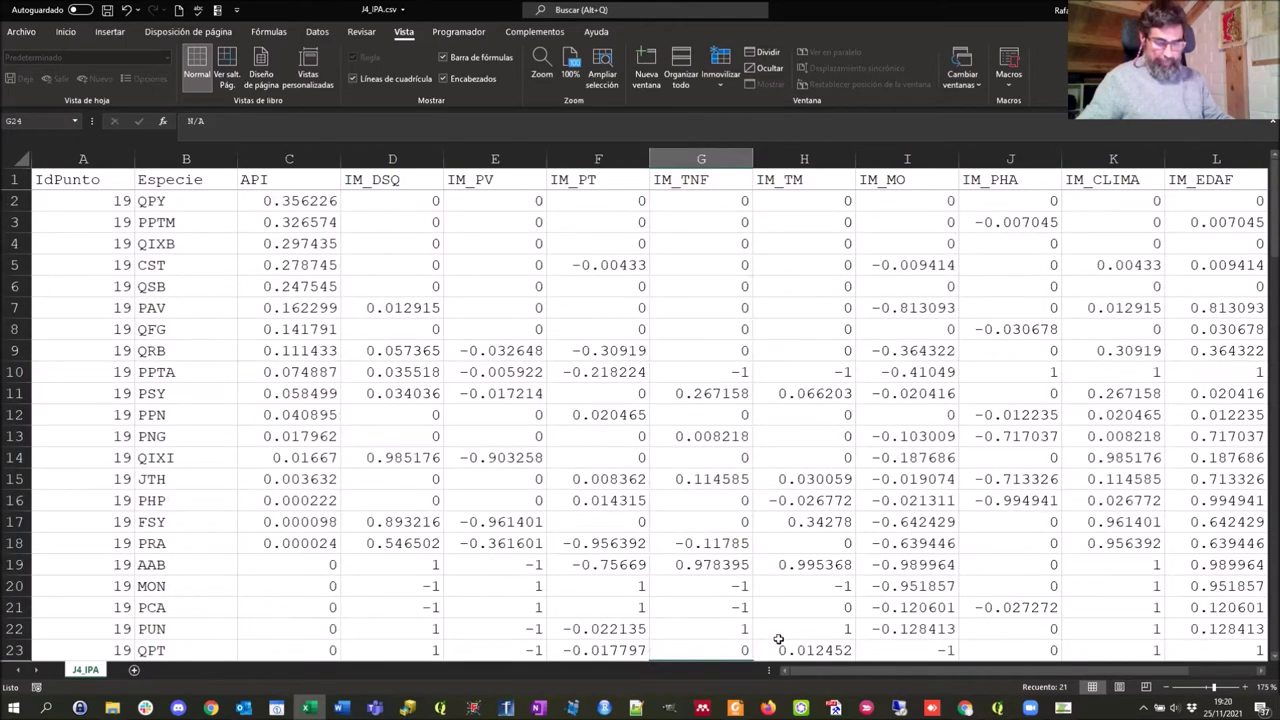
Examine PPTM's IS value at point 19, consult Tabla 4 of the user manual in Foxit Reader, and return to Excel
drag(858, 674, 960, 674)
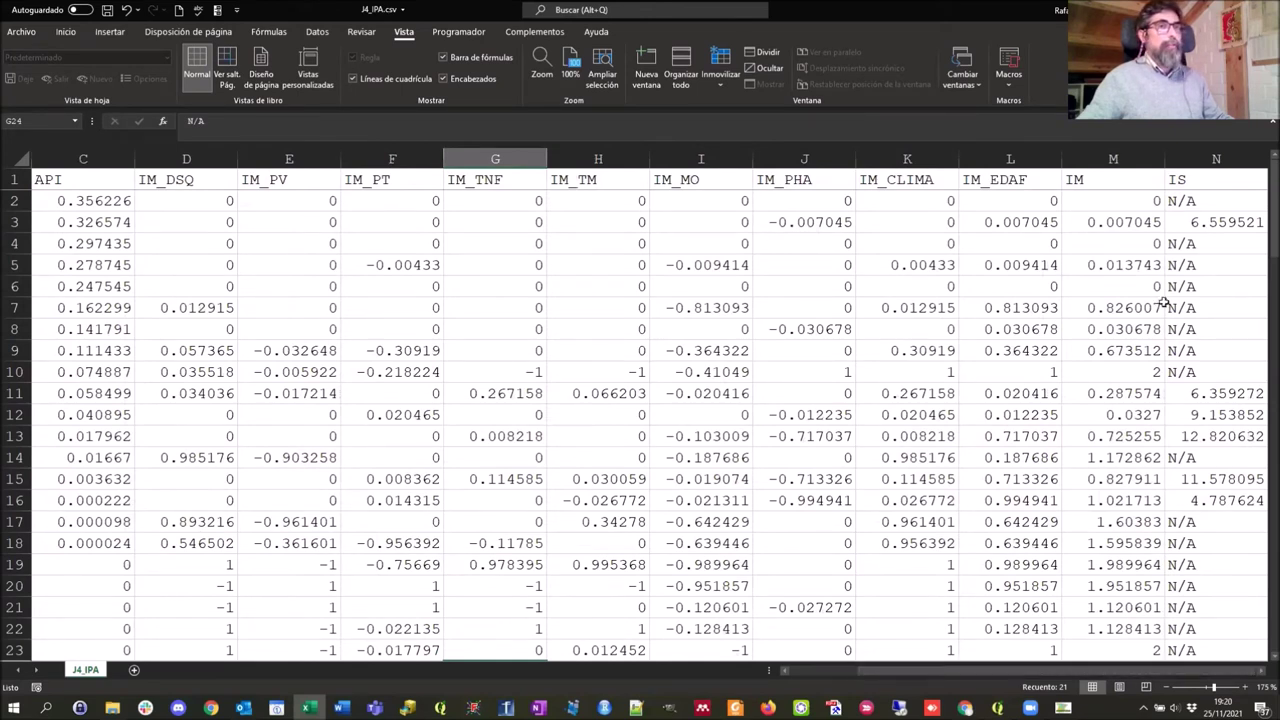
click(1197, 222)
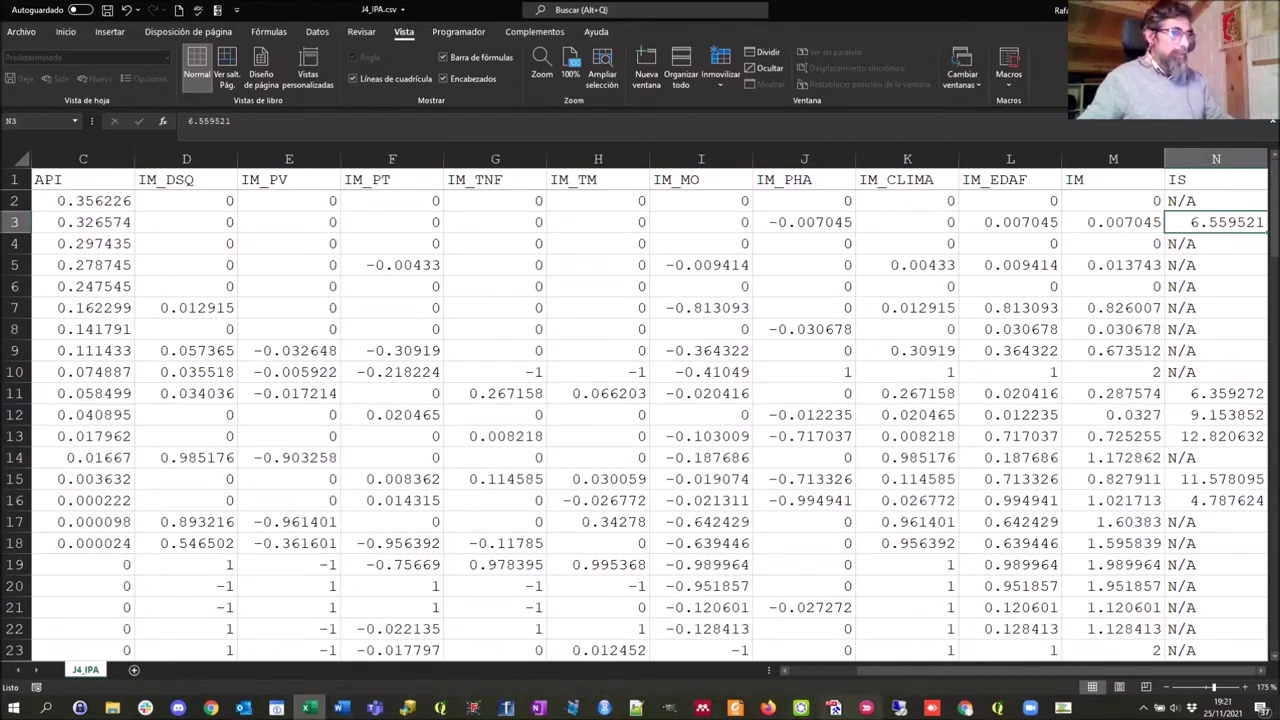
click(735, 708)
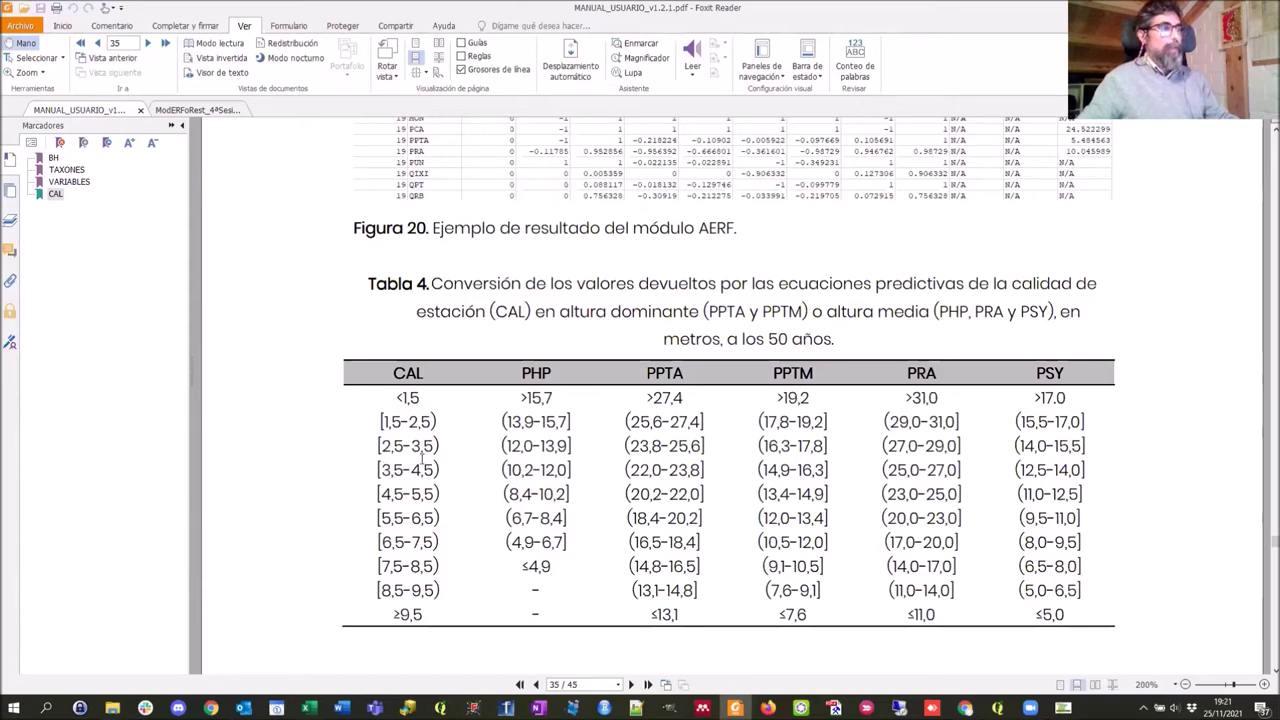
key(alt+Tab)
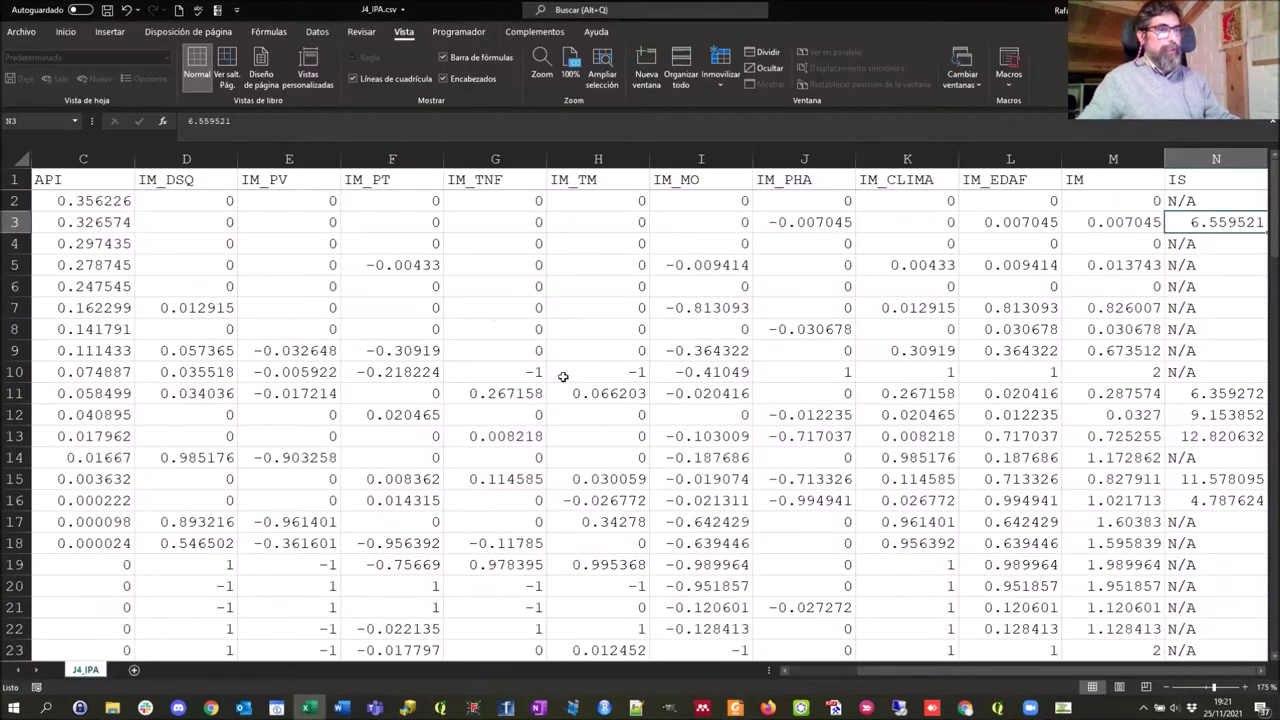
Freeze the first column of the J4_IPA sheet and select cell C2
drag(916, 672, 785, 678)
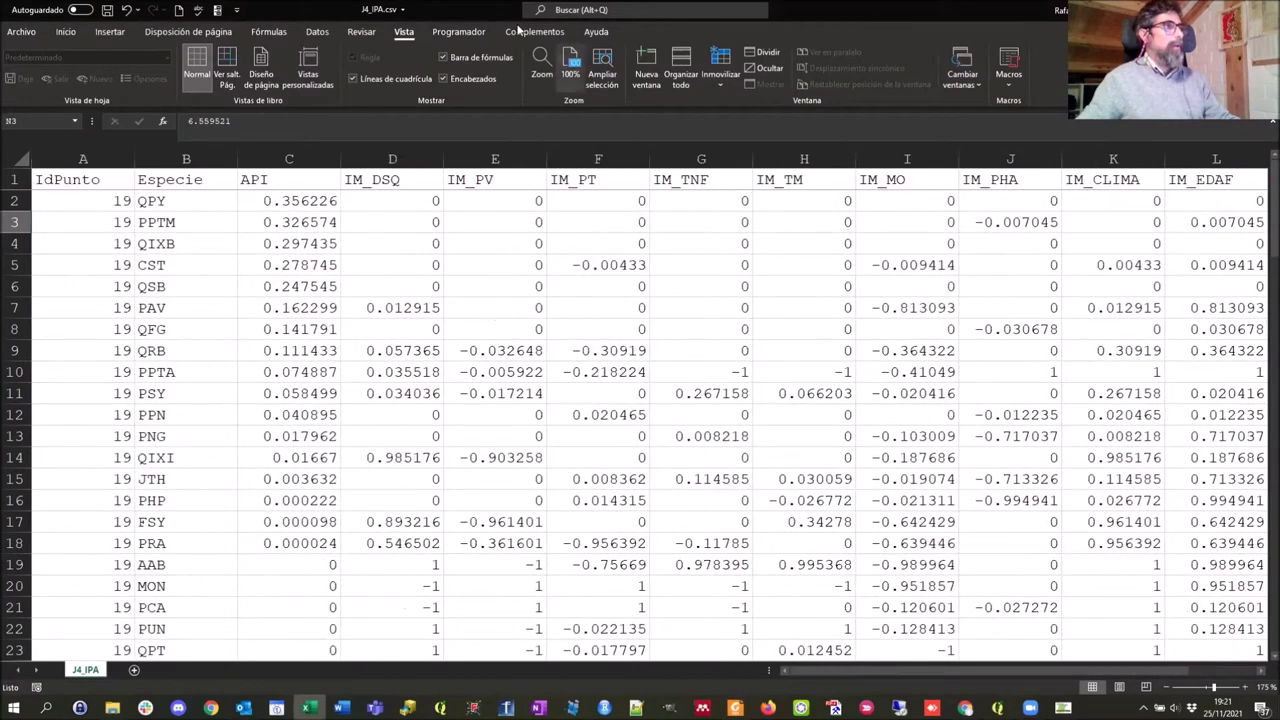
click(716, 86)
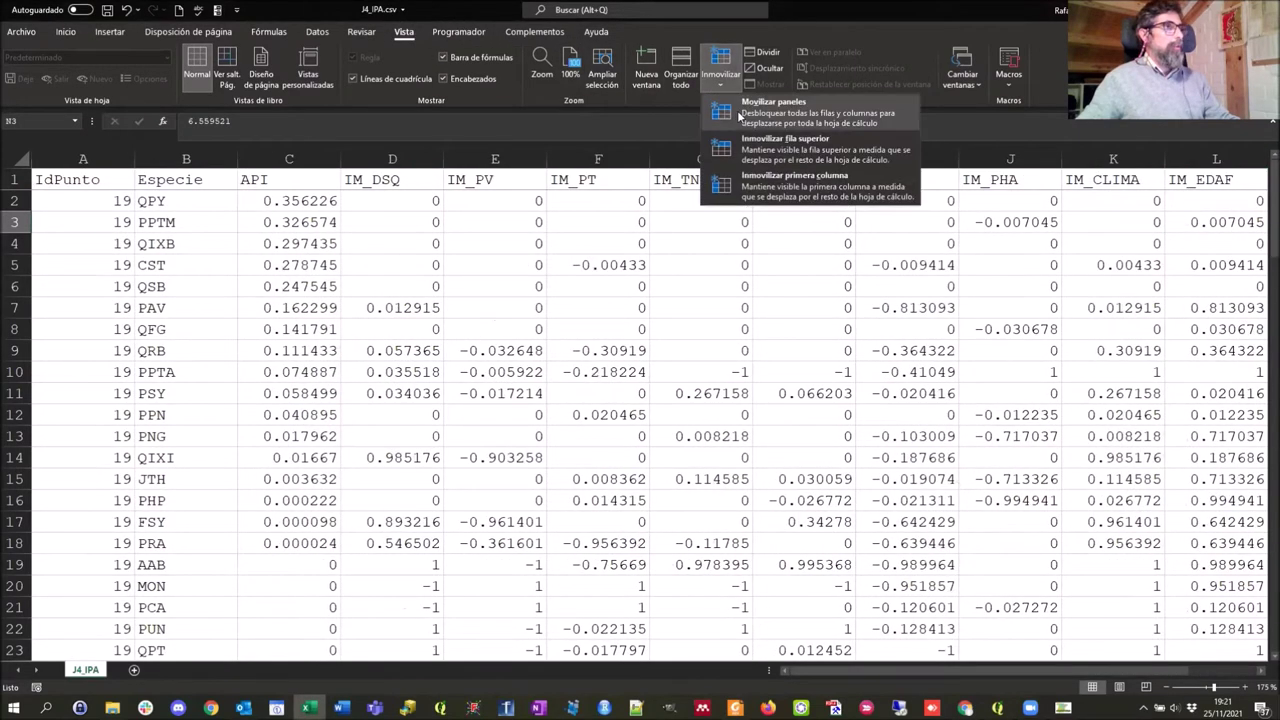
click(771, 177)
click(262, 203)
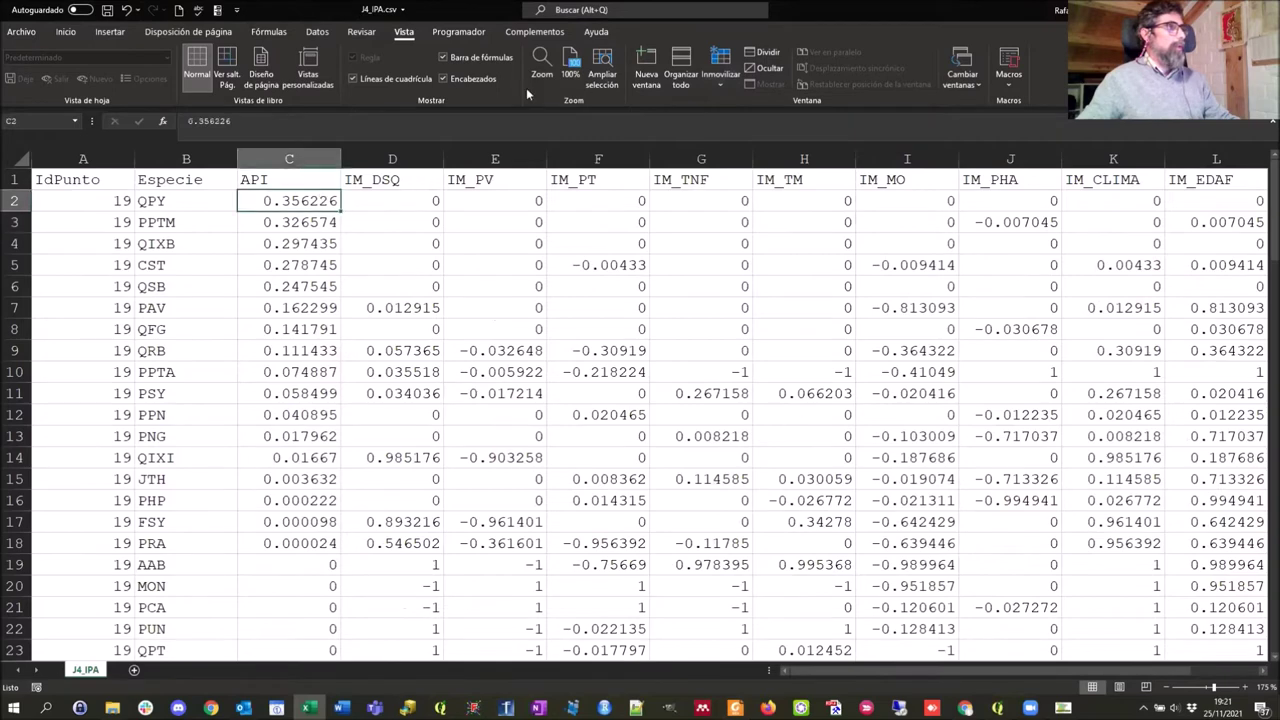
Freeze the header row together with the IdPunto and Especie columns of the J4_IPA sheet
click(720, 86)
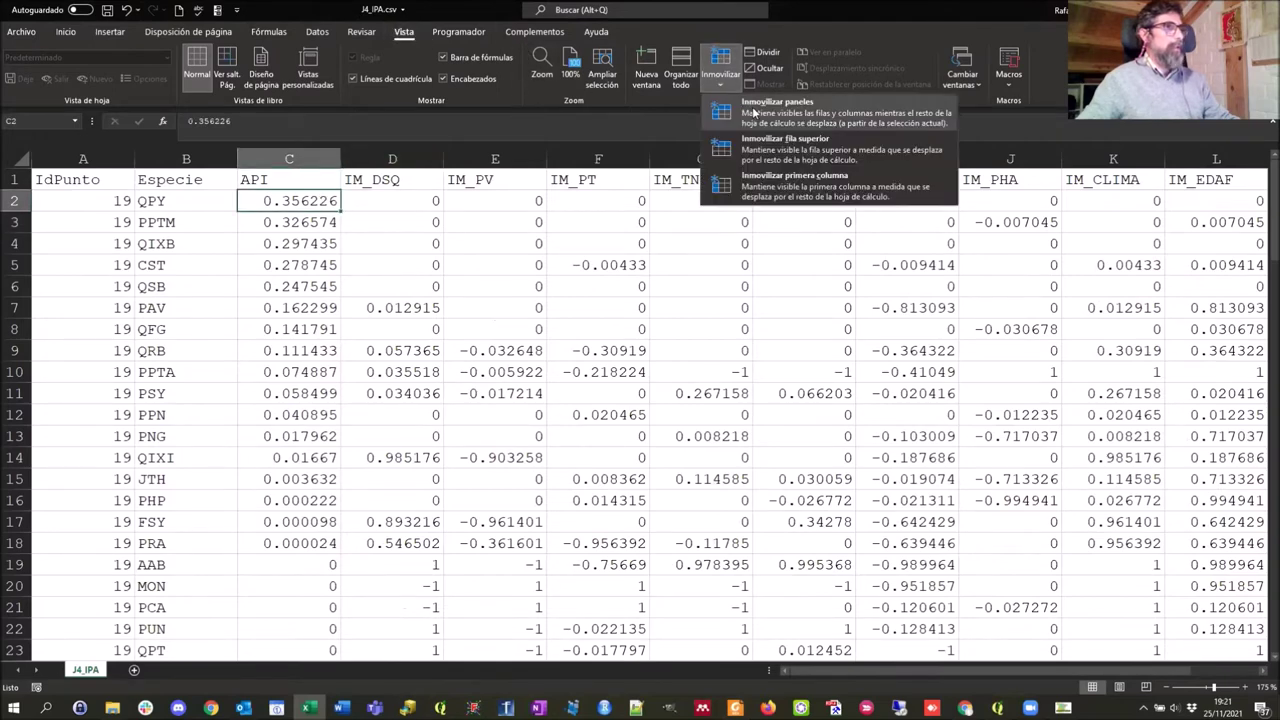
click(755, 110)
drag(805, 674, 891, 676)
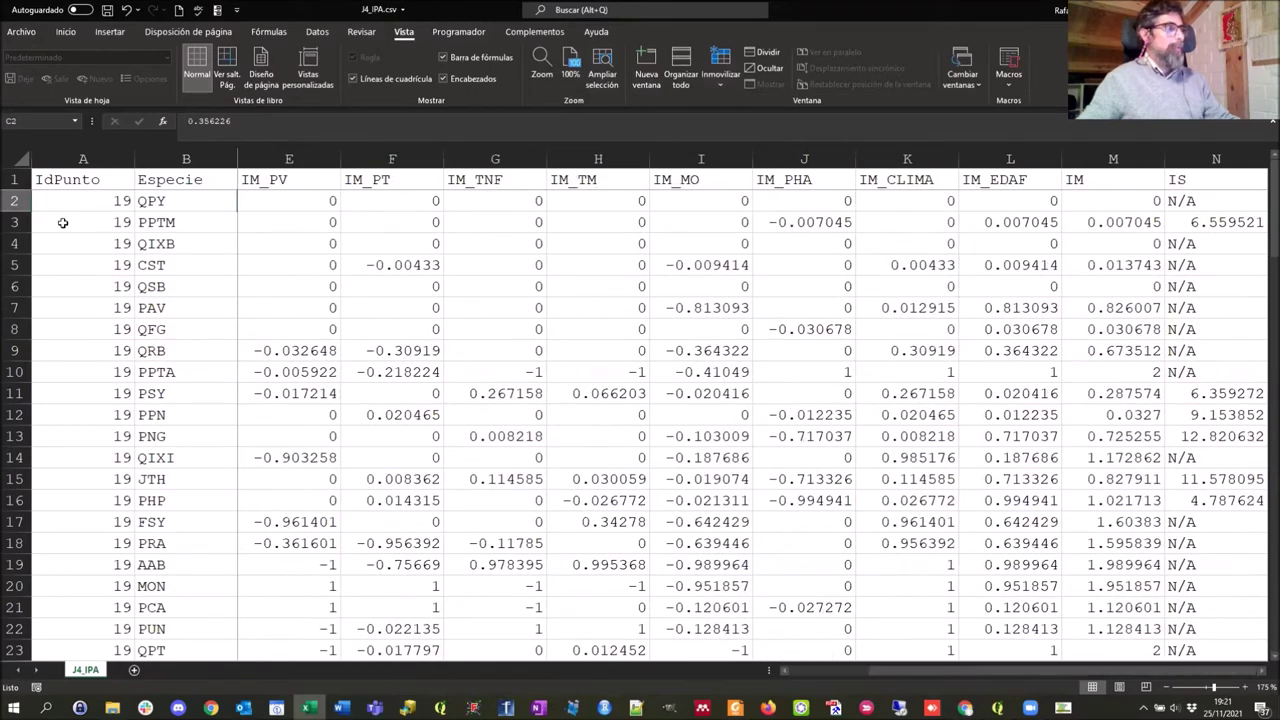
Examine the full PPTM row at point 19, check its IS value against Tabla 4 in Foxit Reader, and return to Excel
click(16, 222)
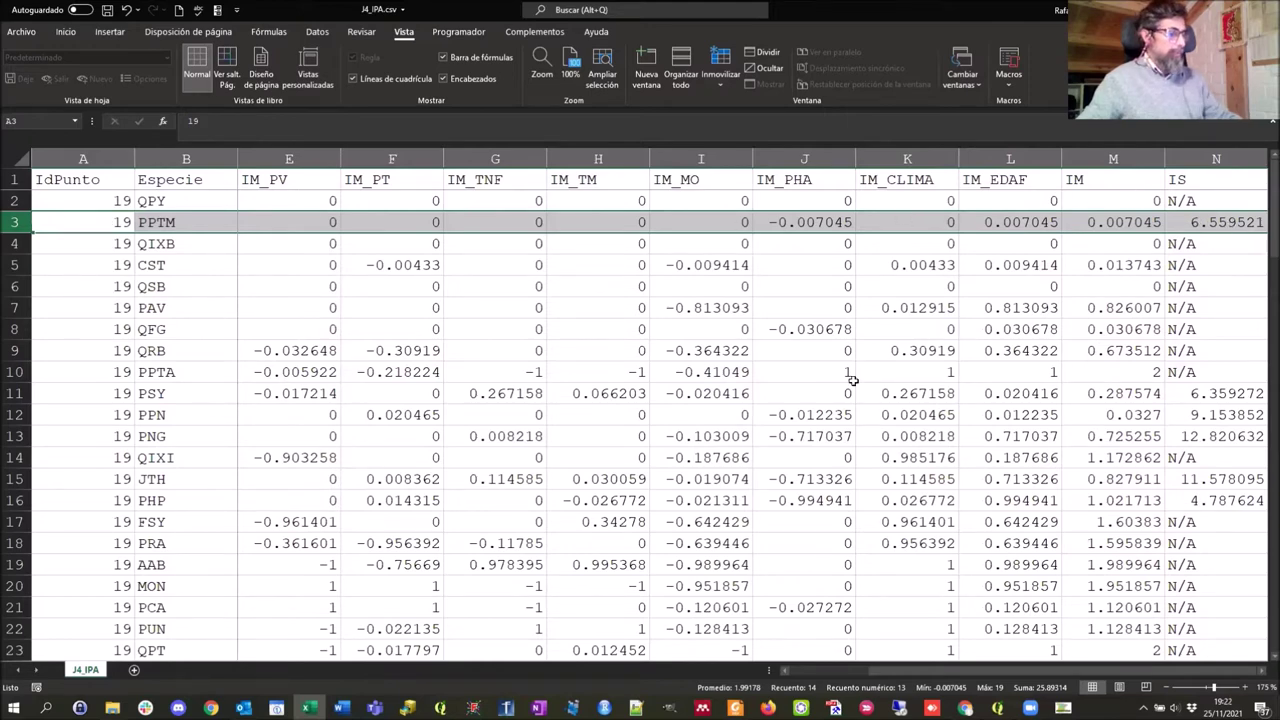
key(alt+Tab)
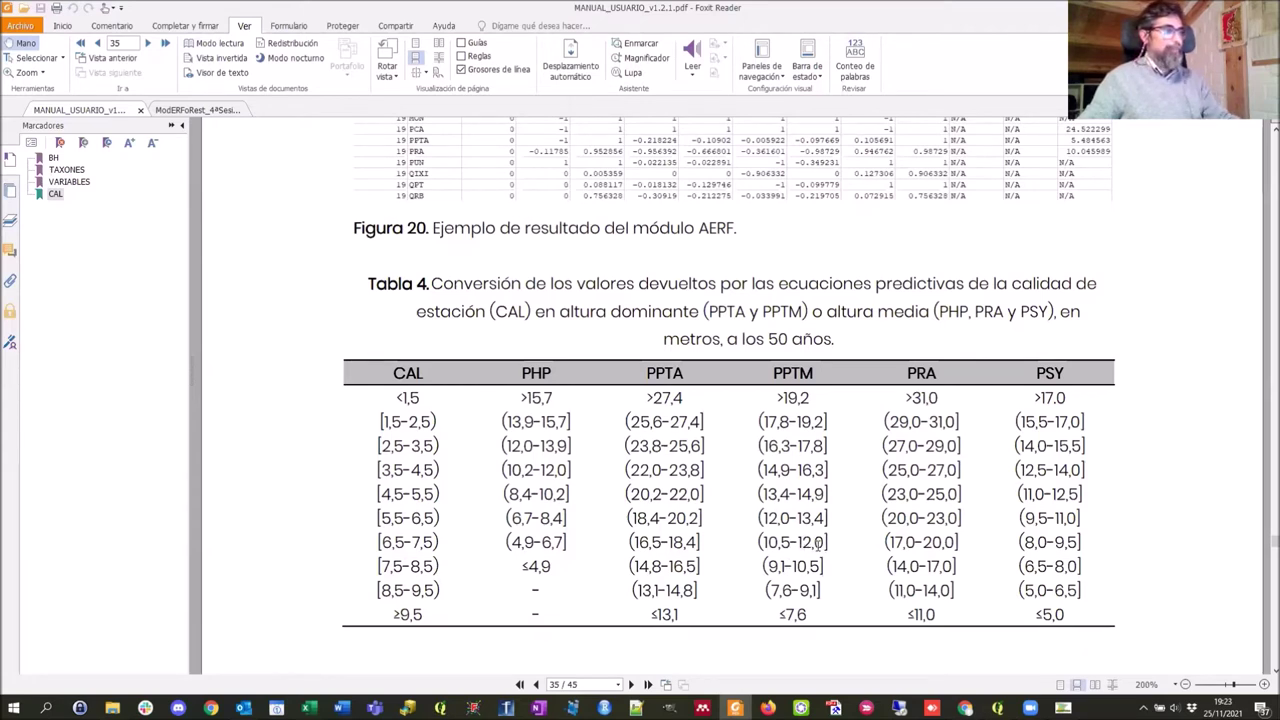
key(alt+Tab)
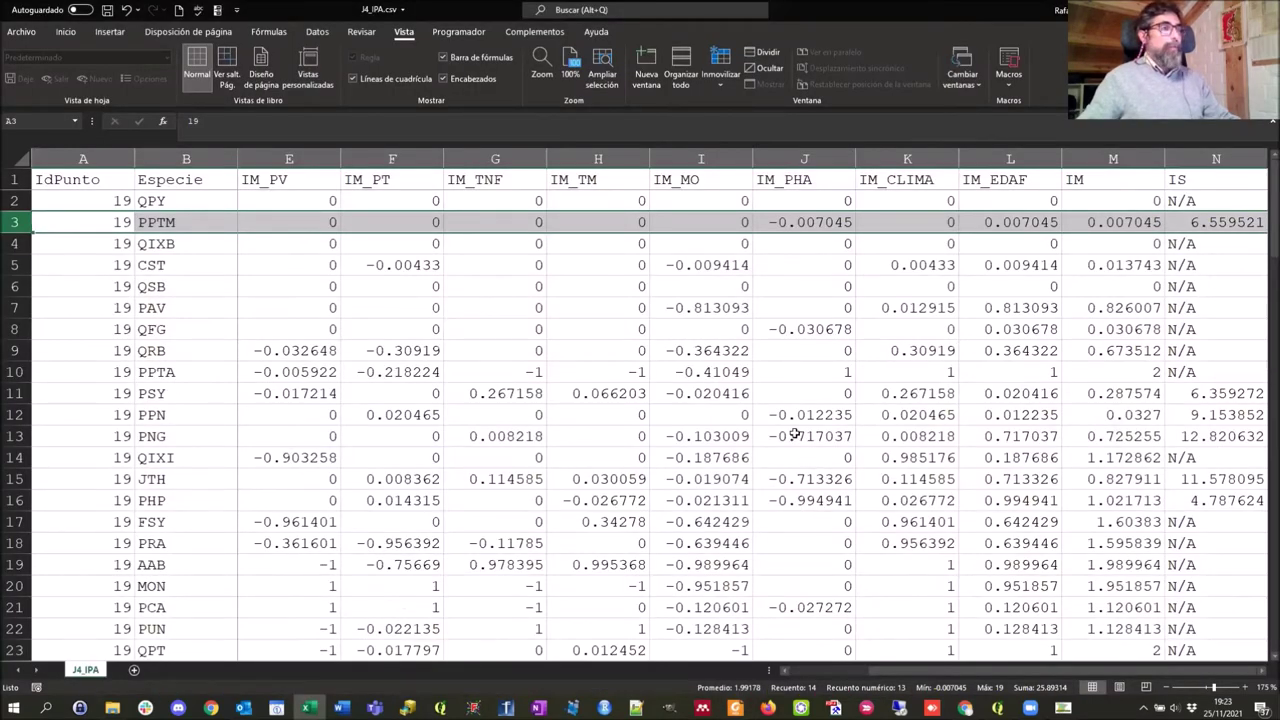
Switch to the ModERFoRest AERF module, select the IPF algorithm and set the input variable type to Definidas por el usuario
key(alt+Tab)
key(Tab)
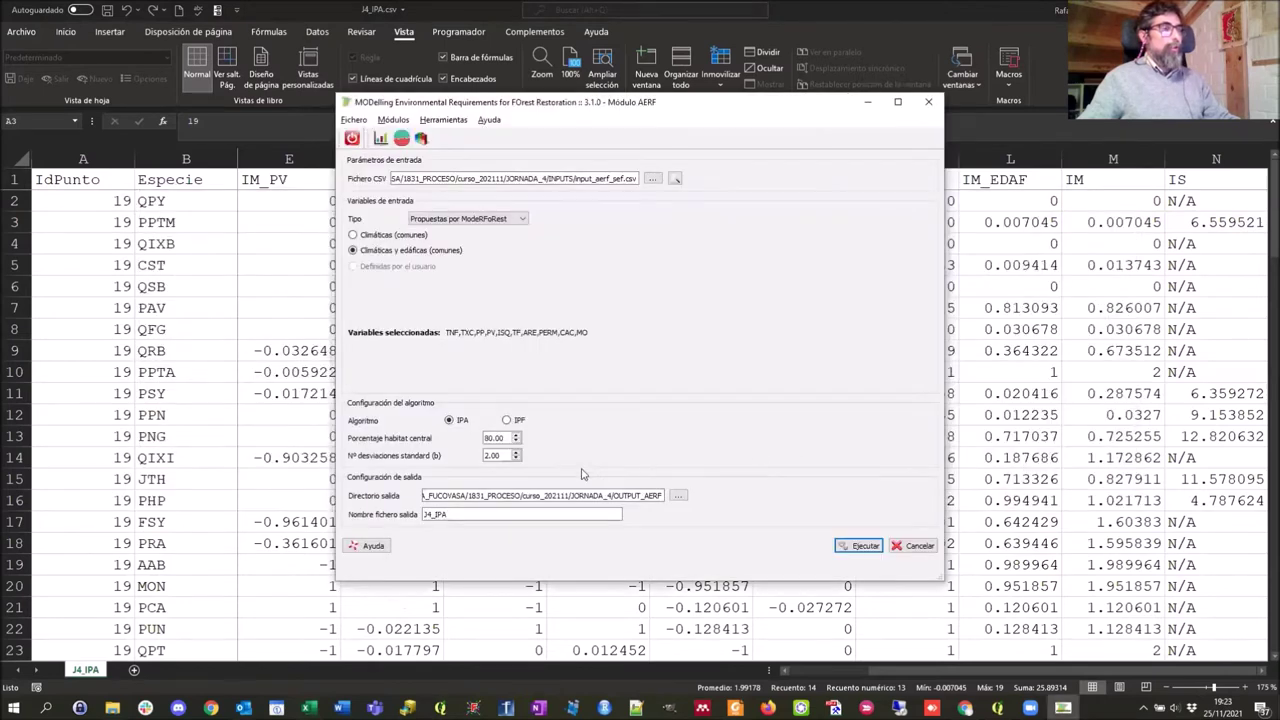
click(506, 420)
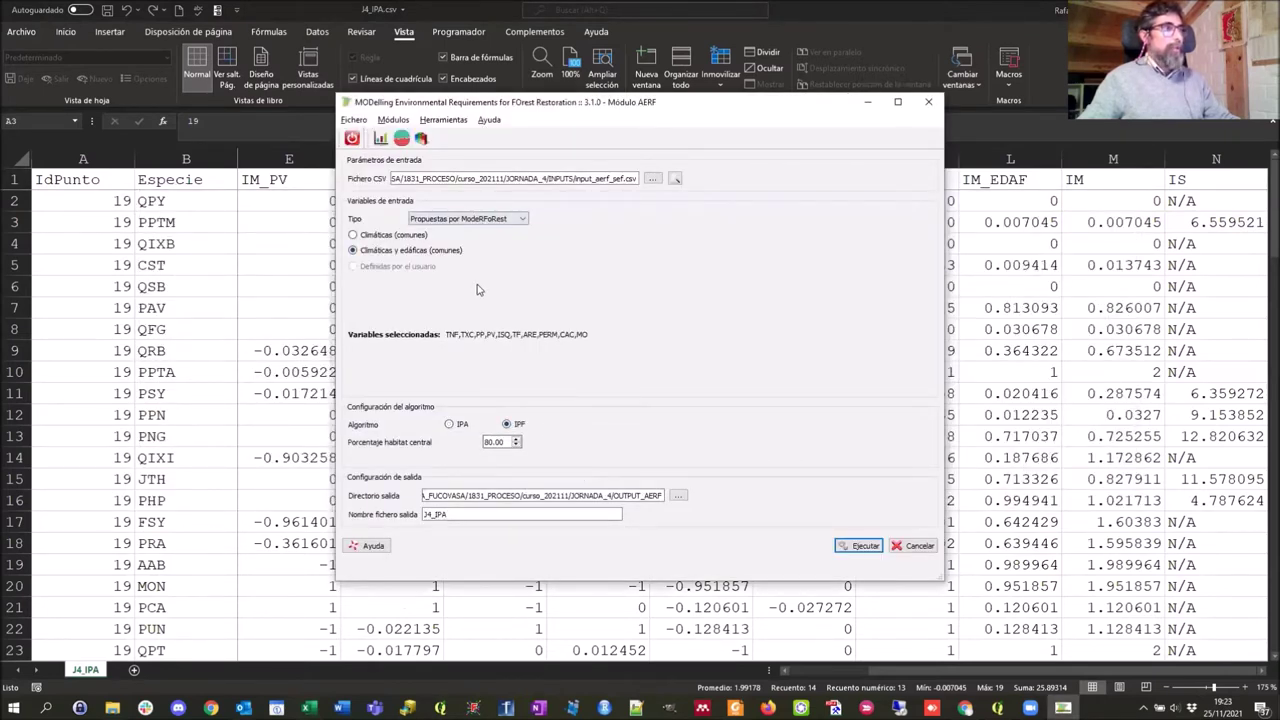
click(447, 220)
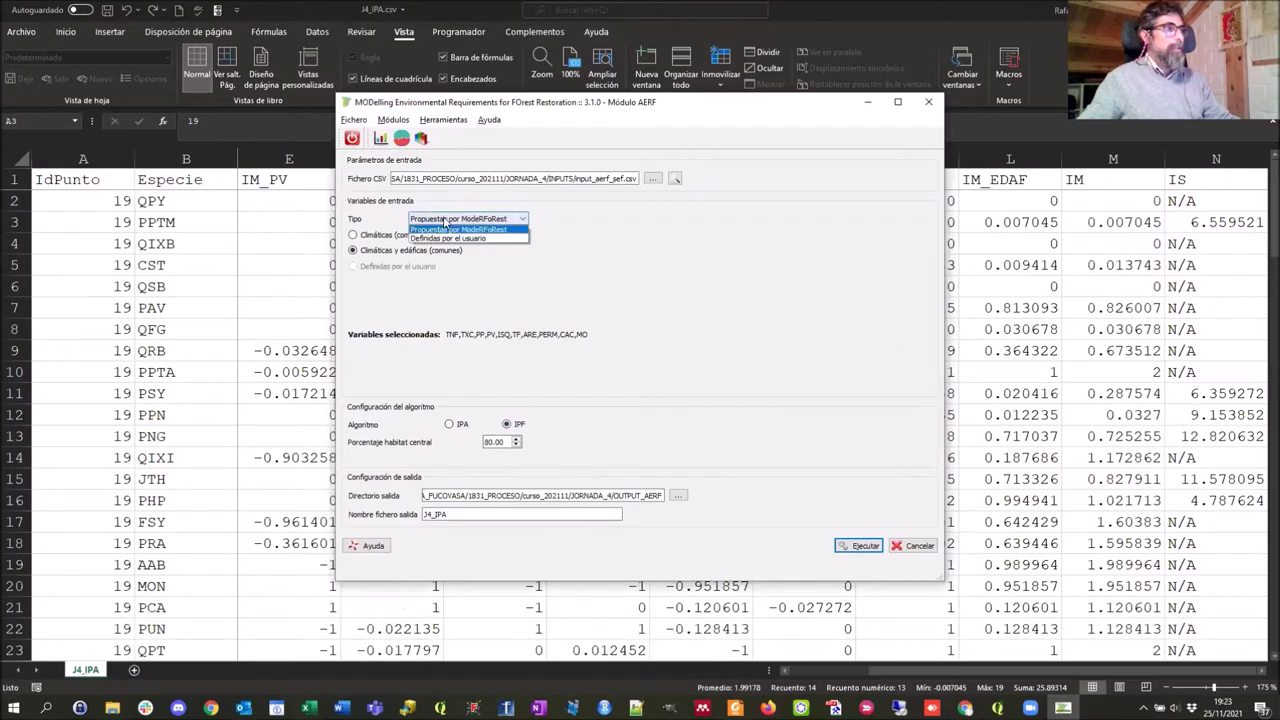
click(447, 239)
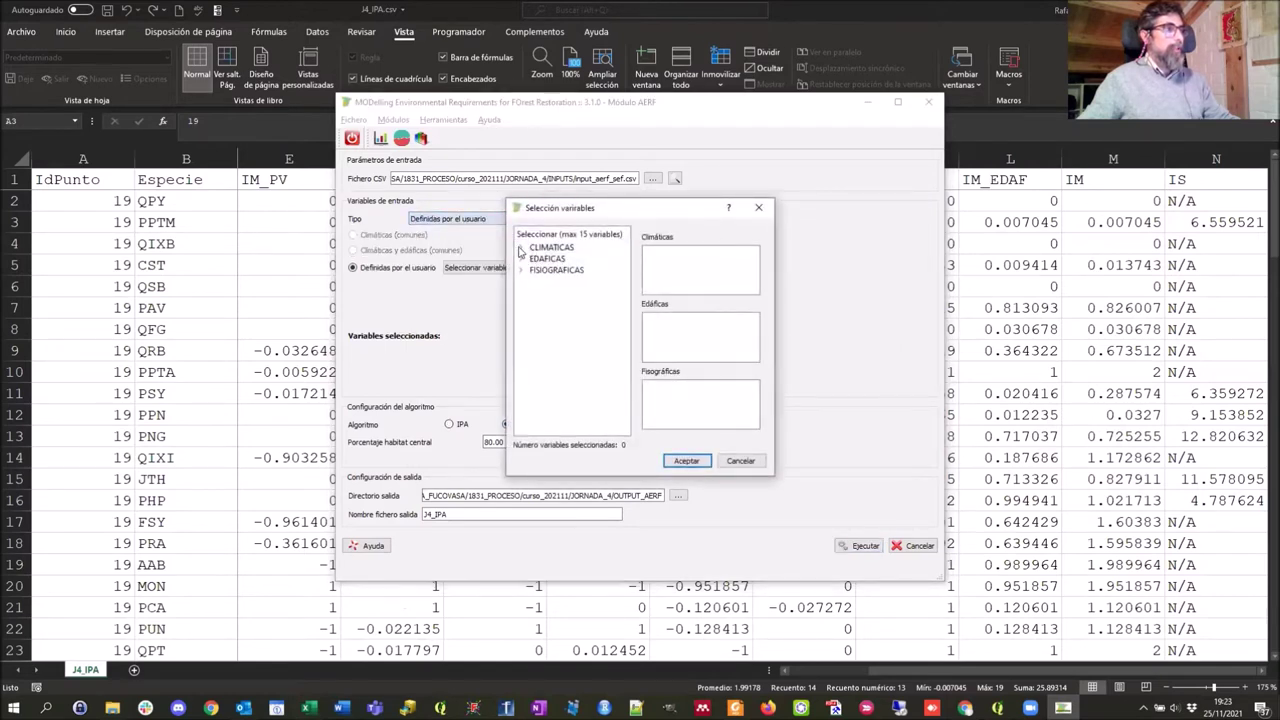
Select the climatic variables DSQ, PV, TNF, PT and TM in the variable selection dialog
click(520, 247)
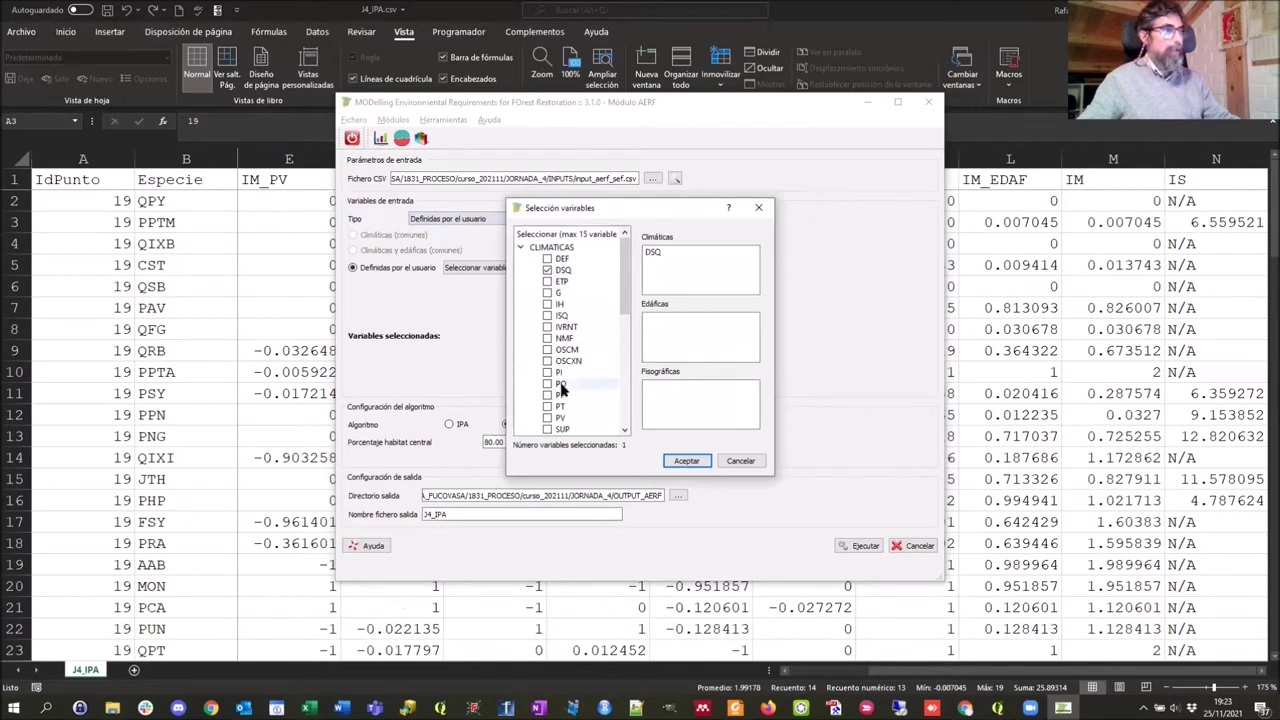
click(548, 418)
scroll(576, 382, down, 6)
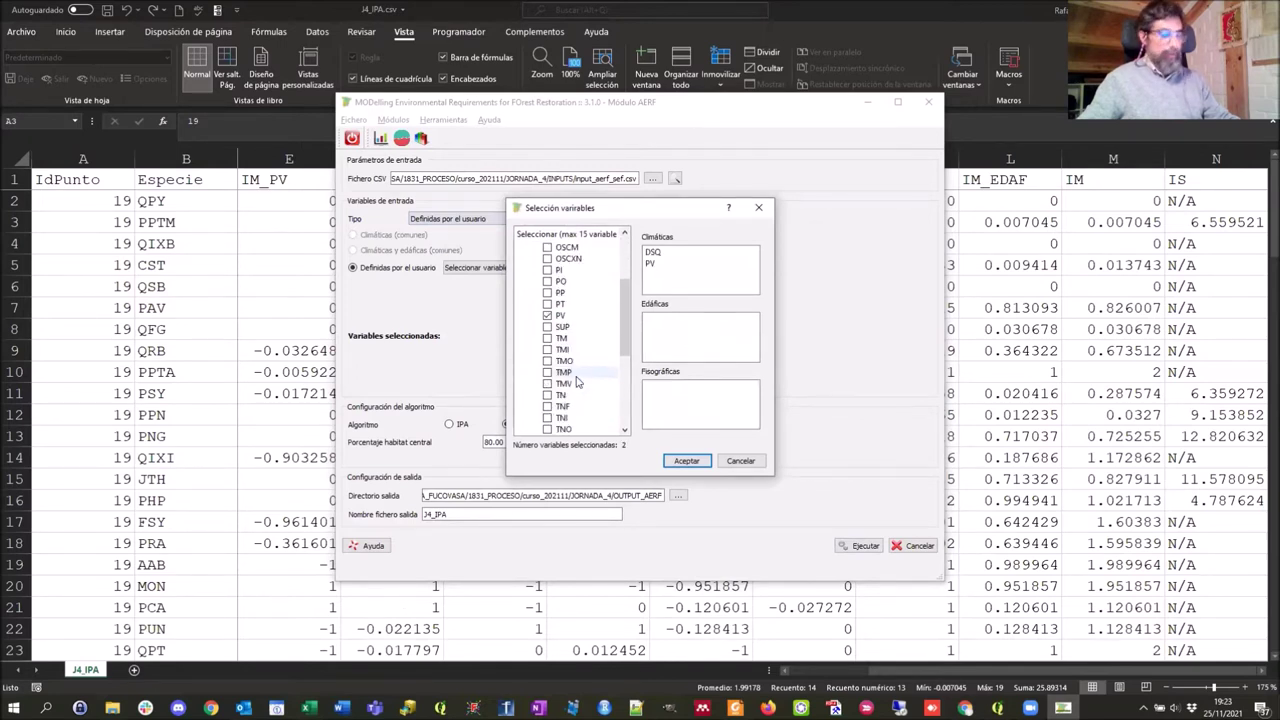
click(547, 305)
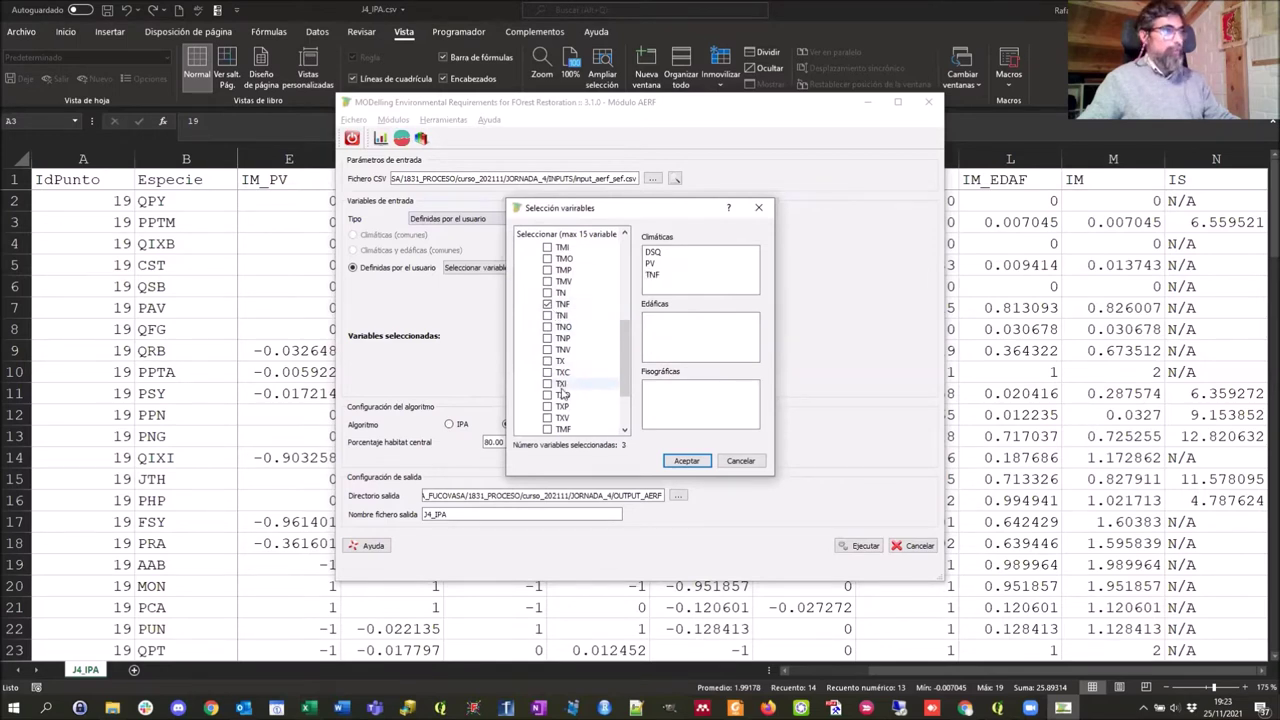
scroll(552, 305, down, 2)
scroll(555, 298, up, 5)
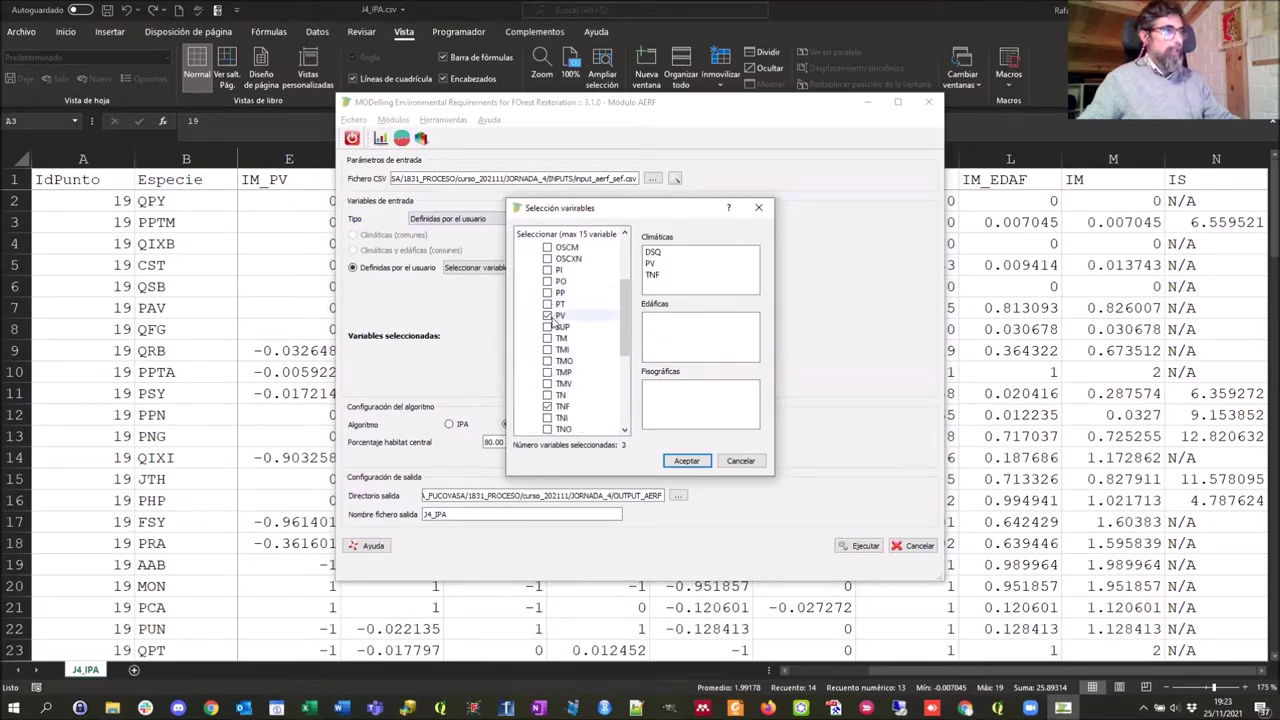
click(547, 304)
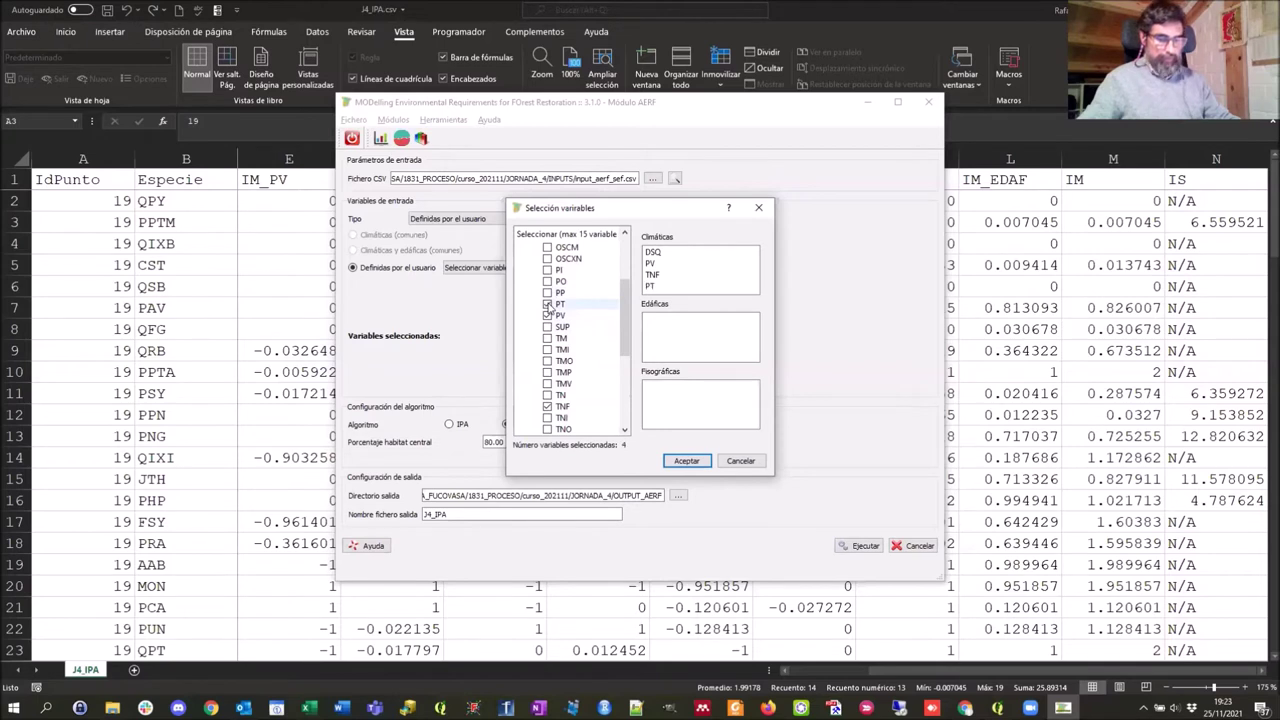
click(547, 339)
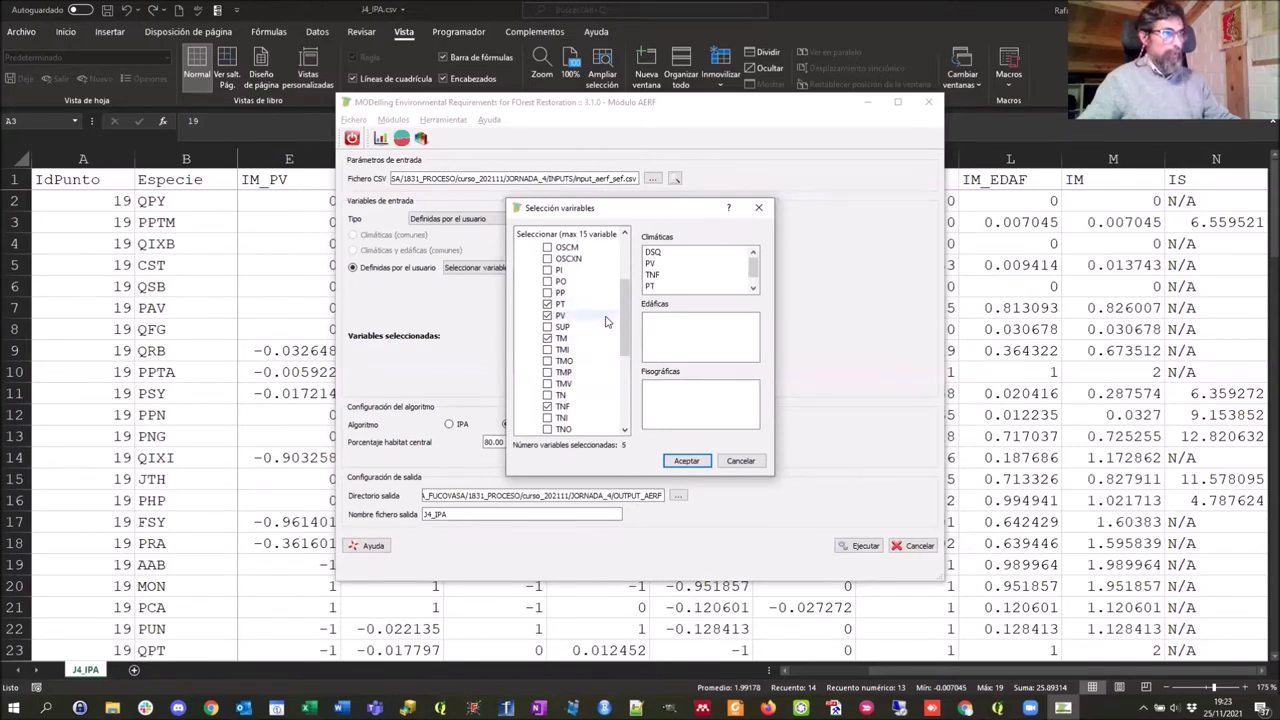
Add the edaphic variables MO and PHA and accept the variable selection
drag(627, 320, 593, 277)
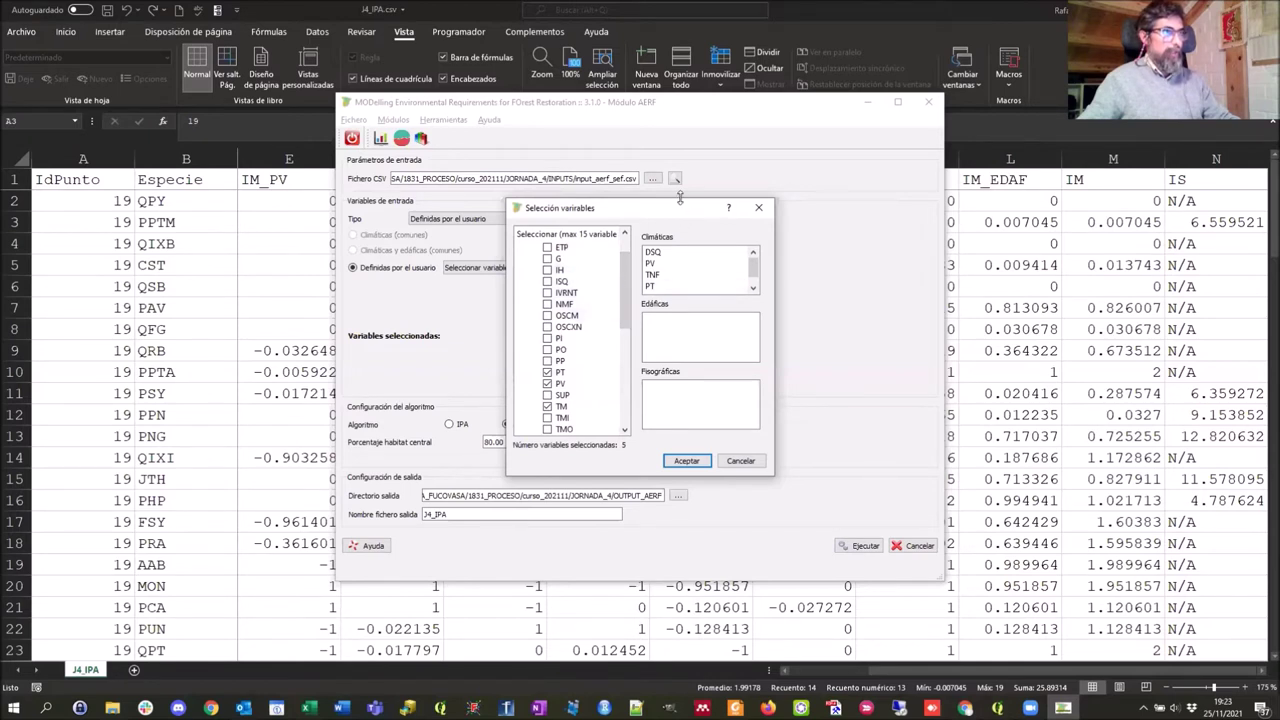
drag(680, 198, 690, 130)
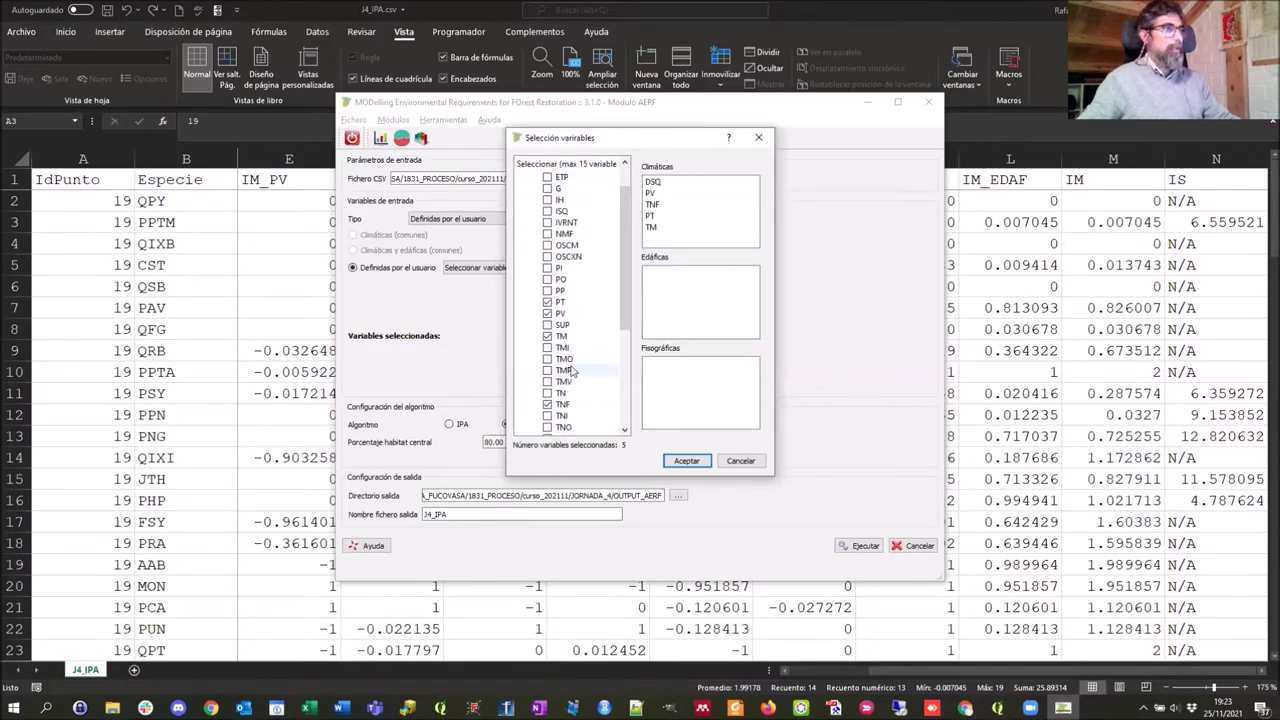
click(521, 180)
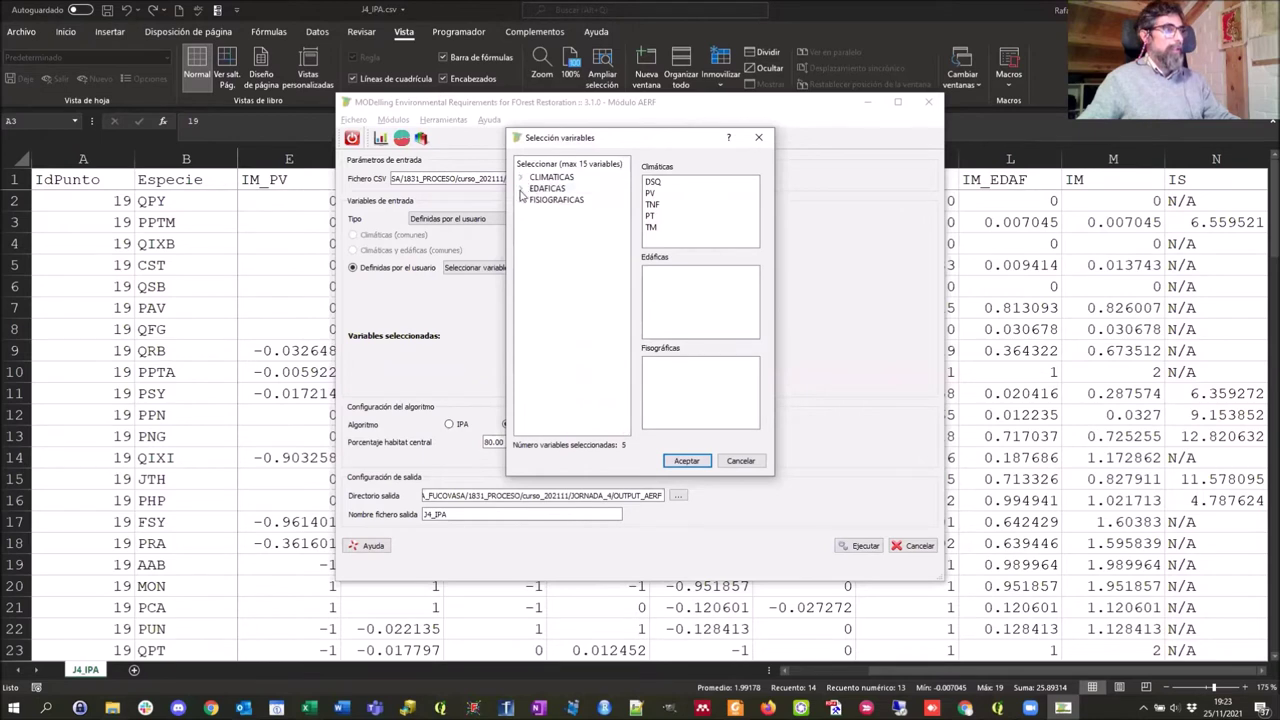
click(521, 190)
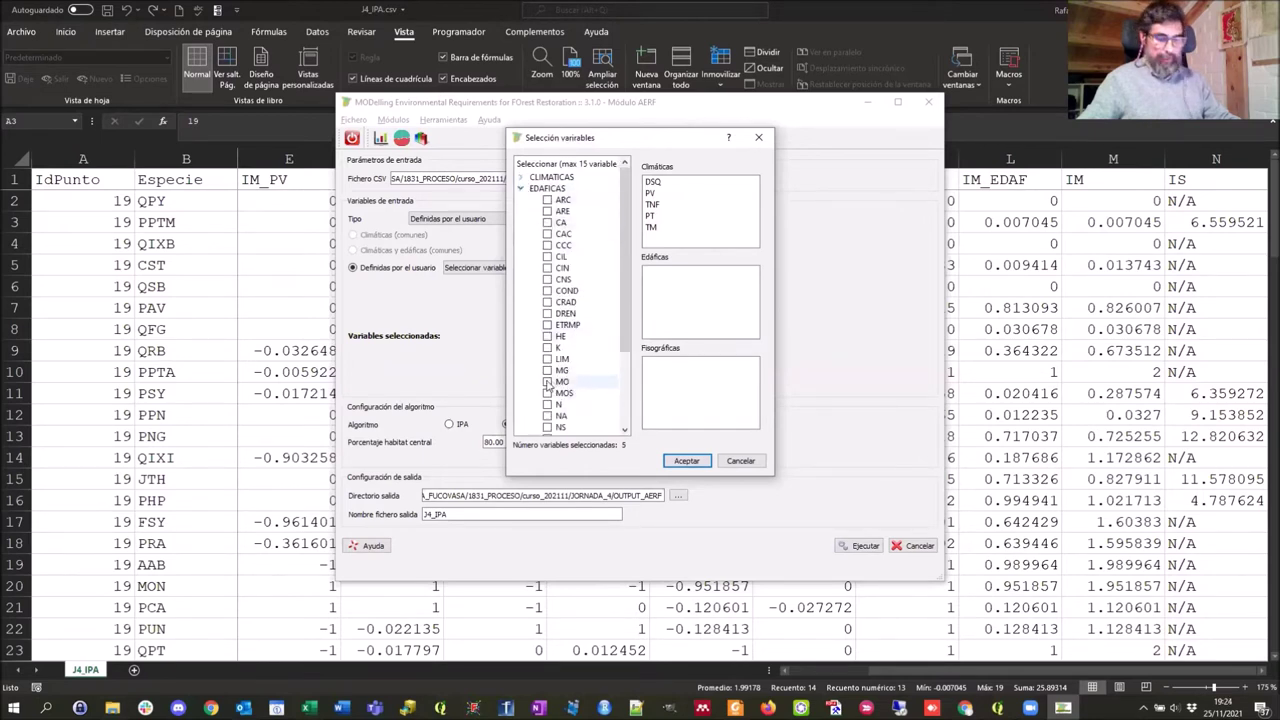
scroll(562, 420, down, 2)
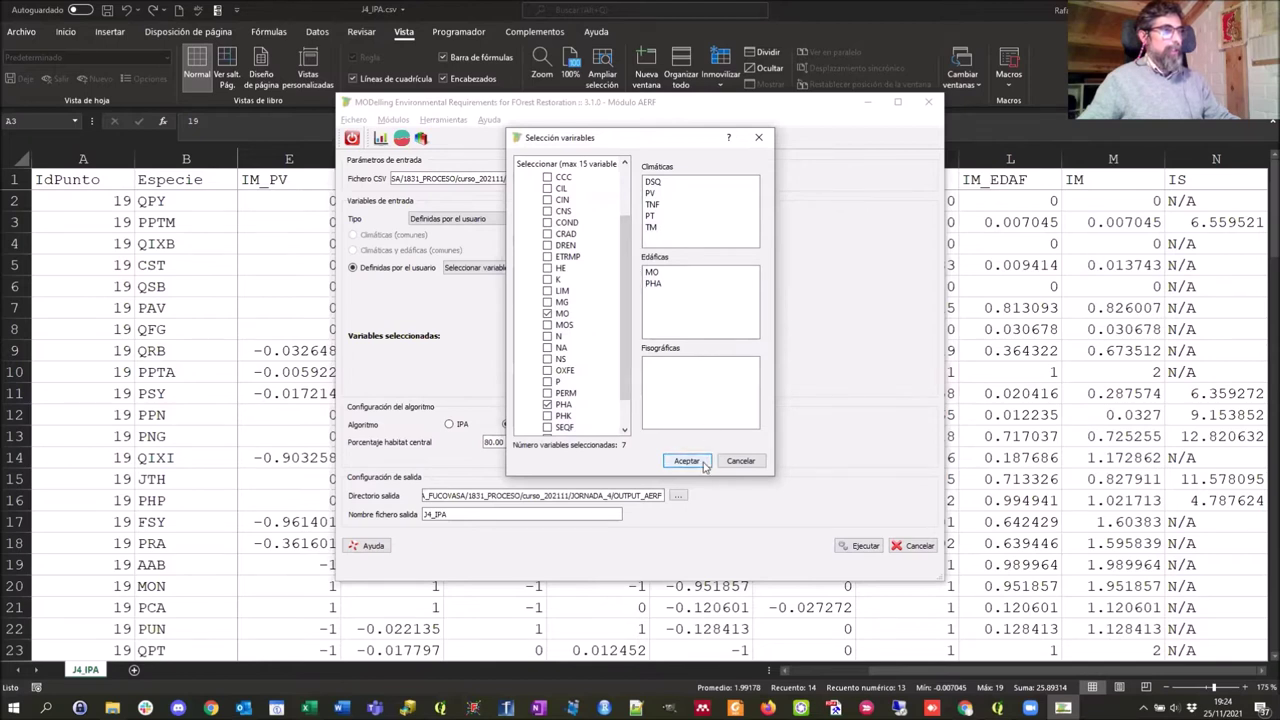
click(686, 461)
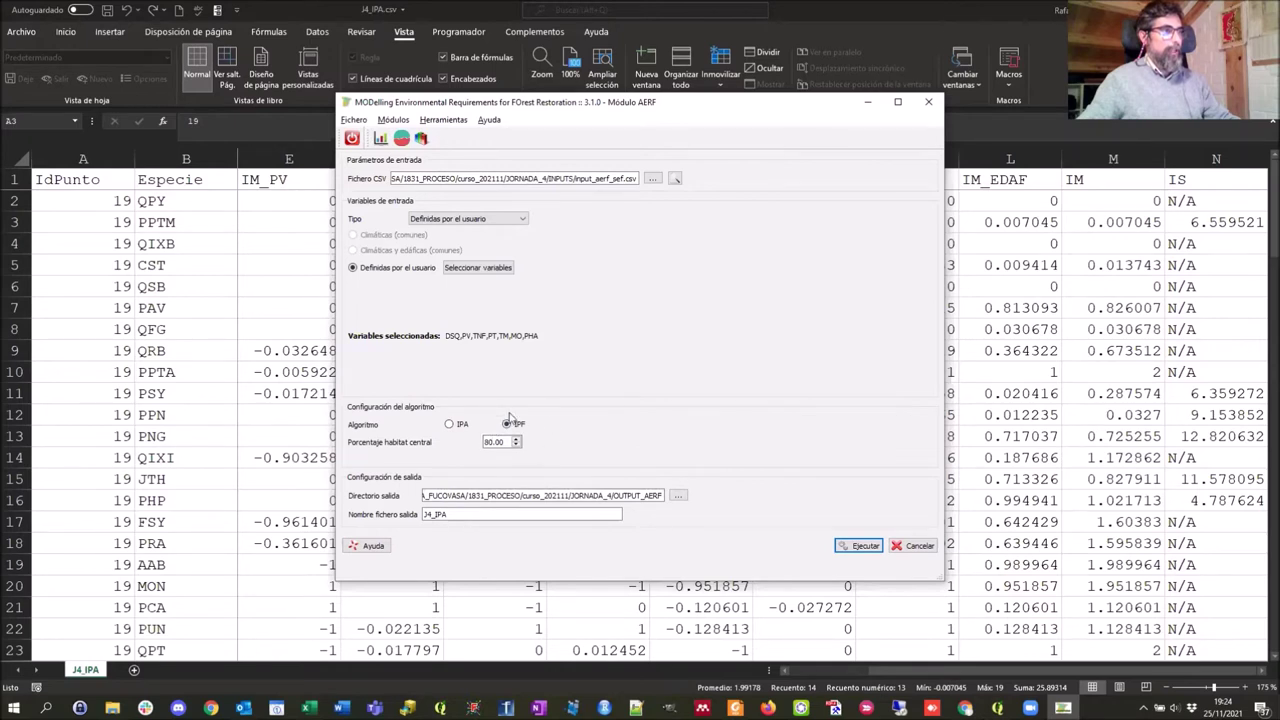
Name the output file J4_IPF, run the AERF module and dismiss the completion message
click(619, 513)
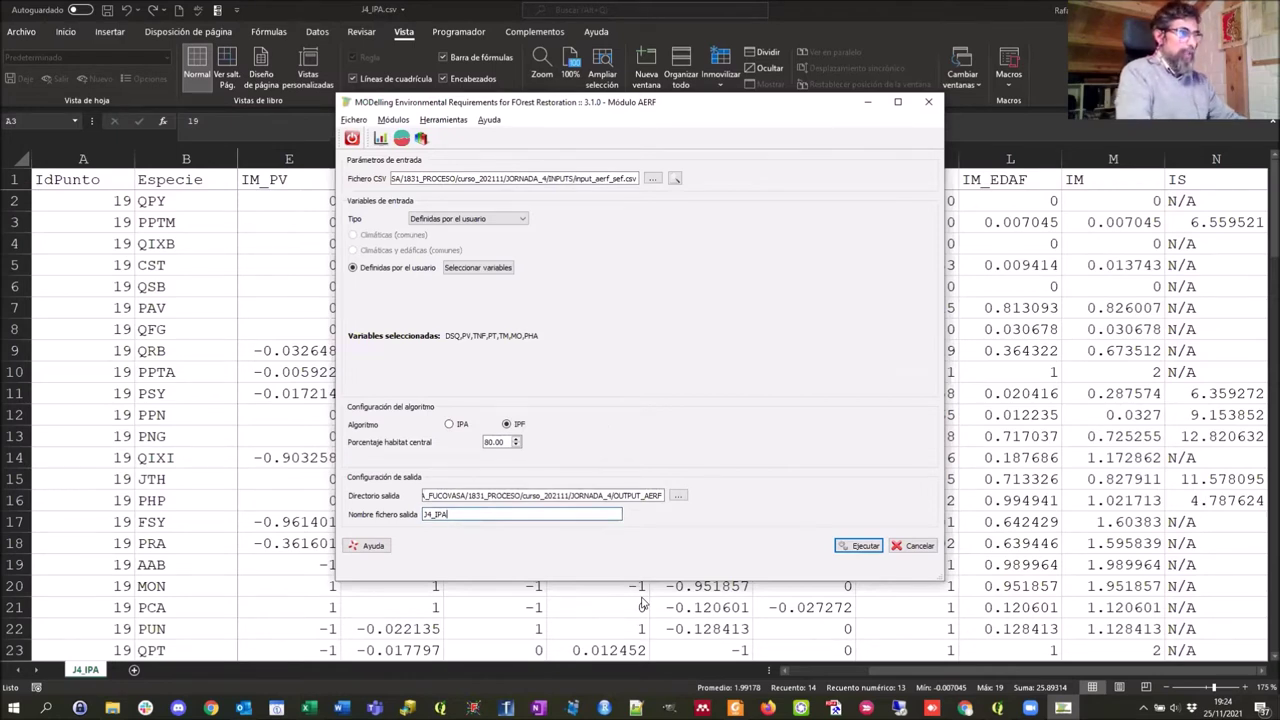
key(BackSpace)
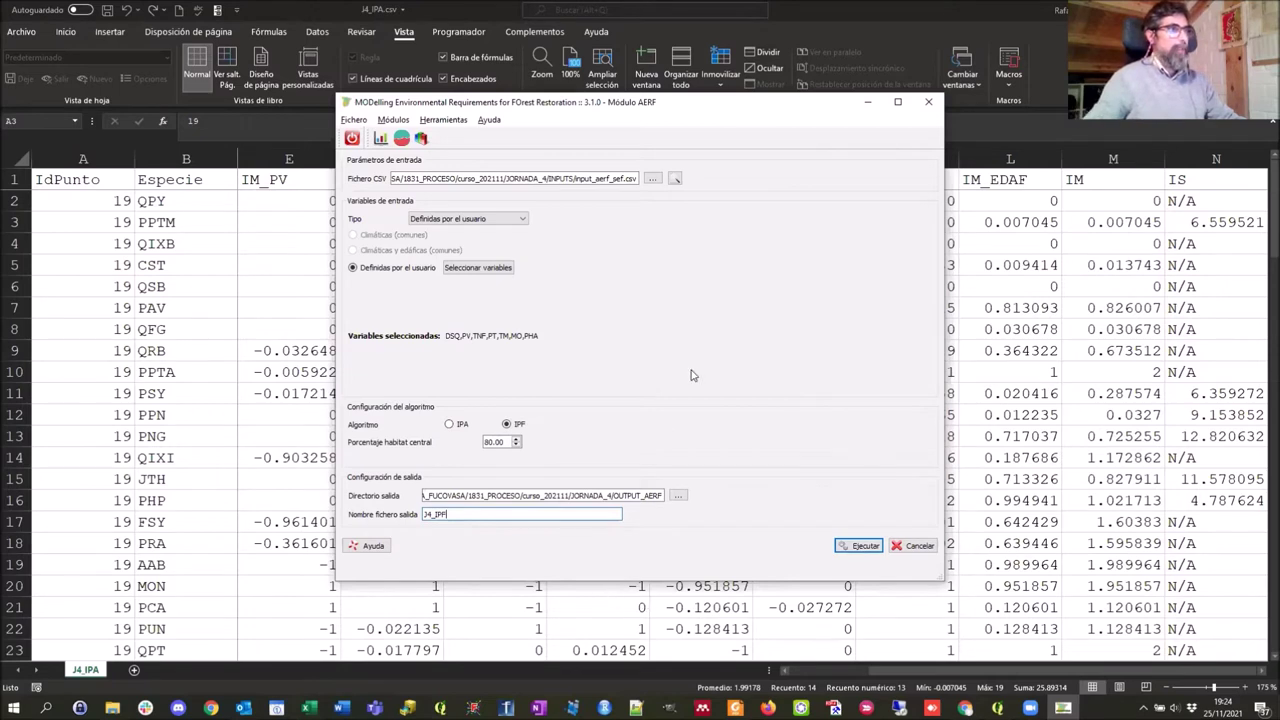
click(866, 547)
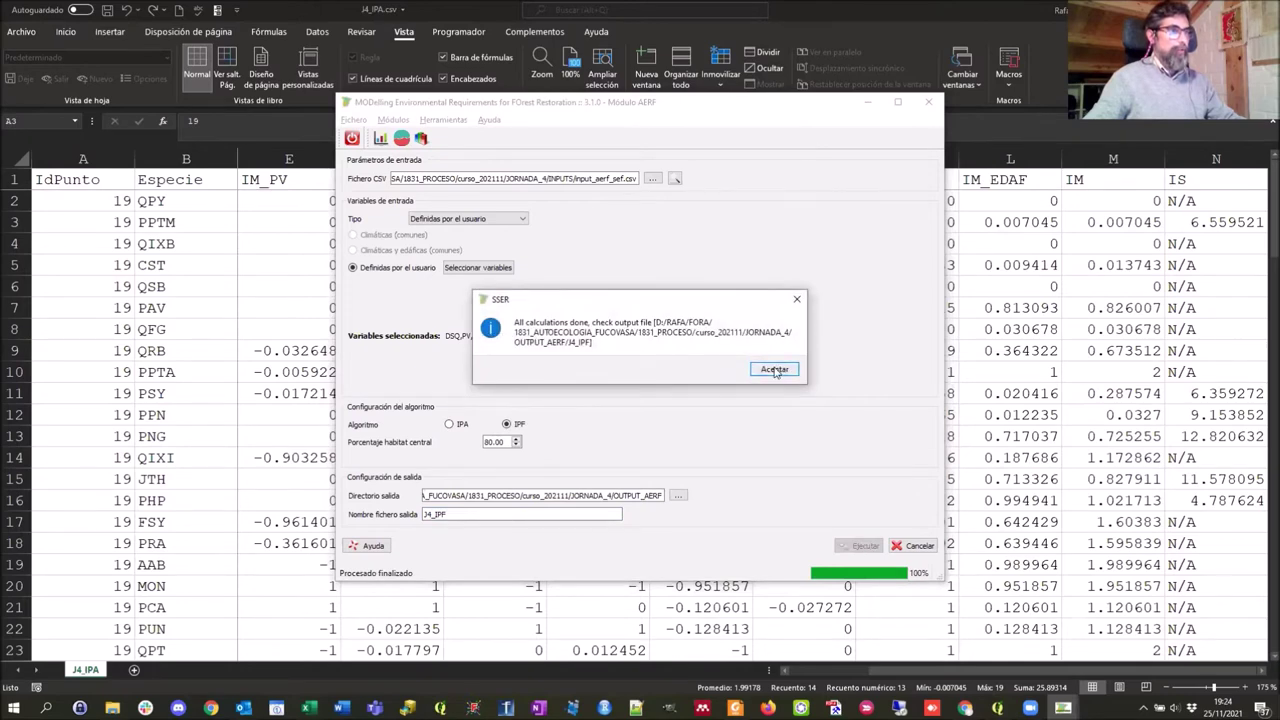
click(773, 369)
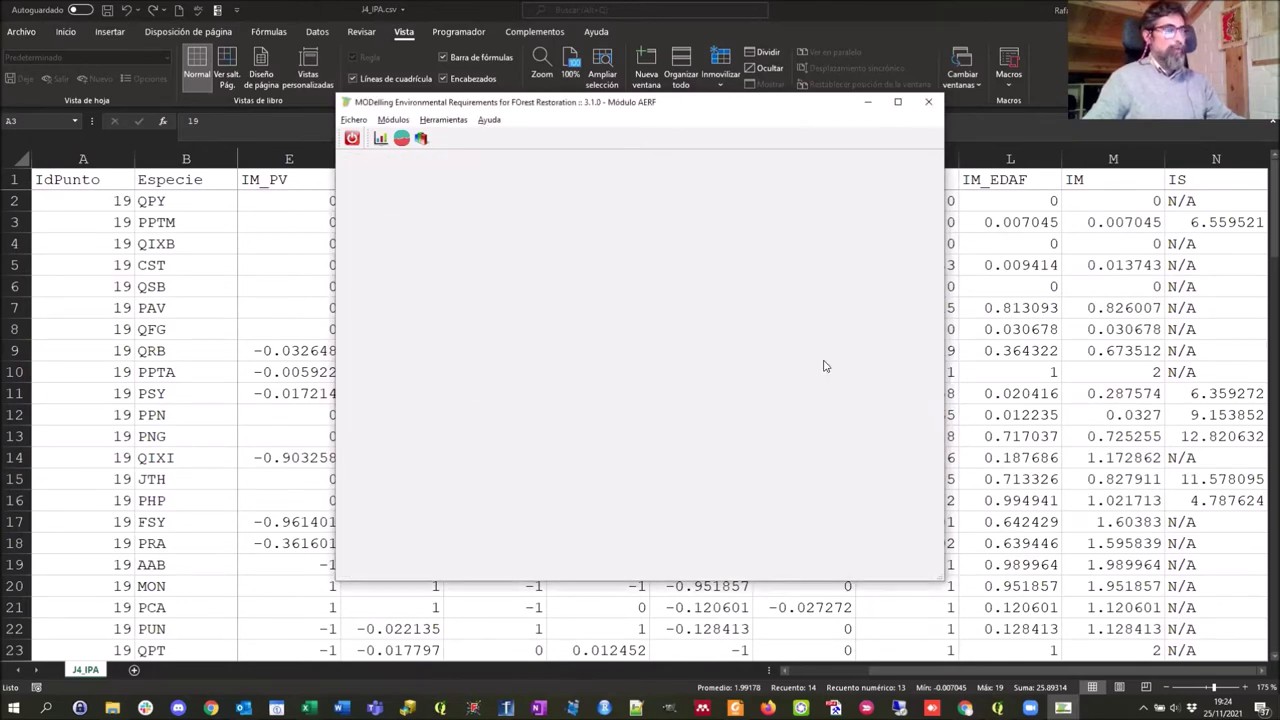
Switch to the OUTPUT_AERF folder in File Explorer and open J4_IPF.csv in Excel at a readable zoom
key(alt+Tab)
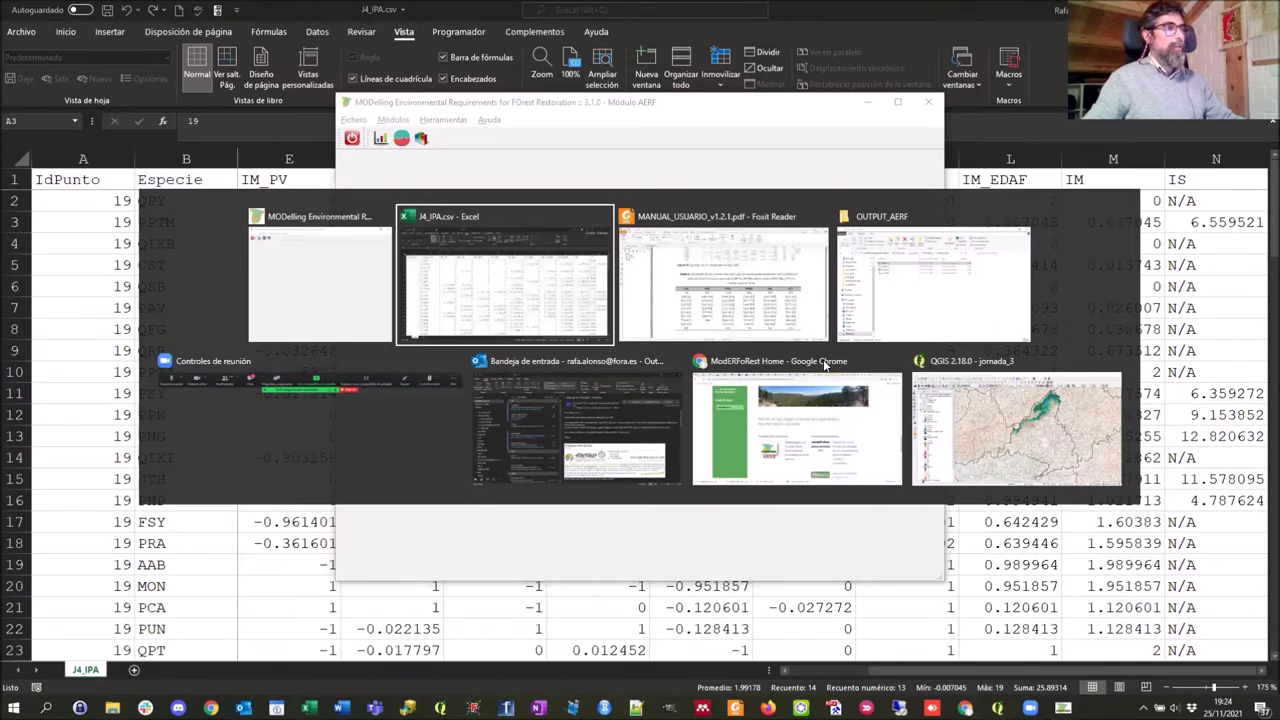
key(Tab)
key(Tab)
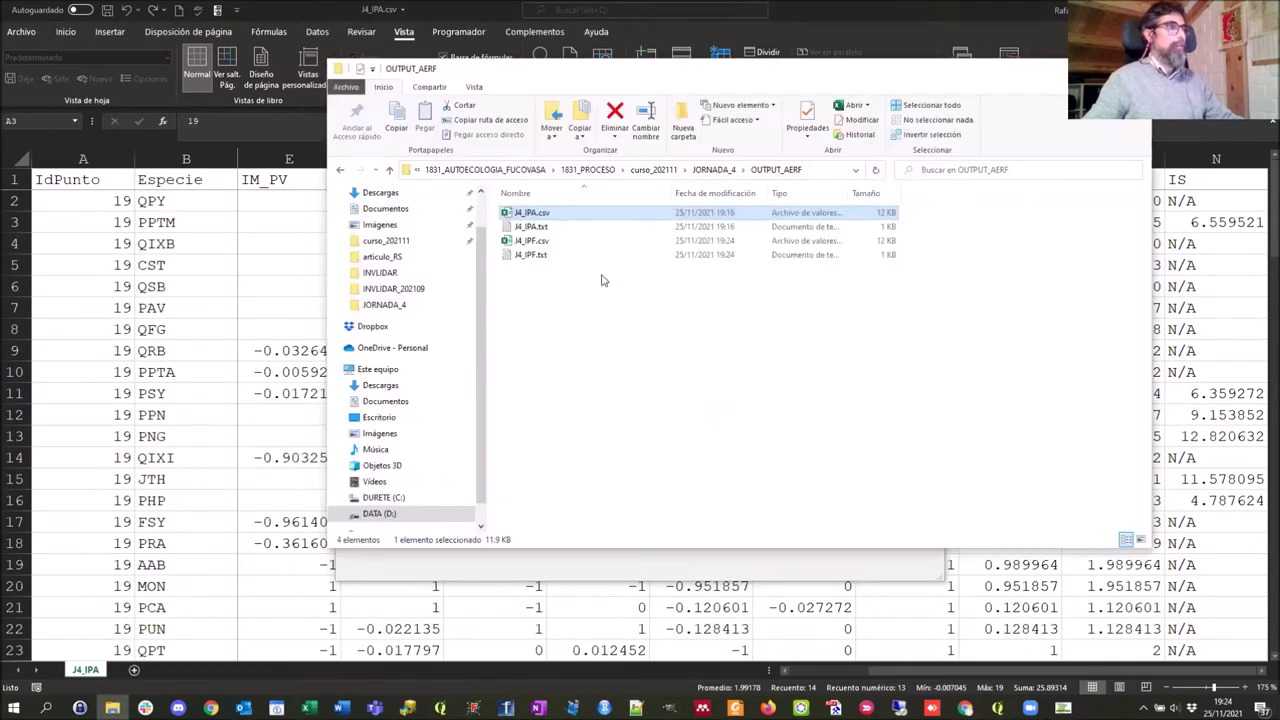
click(518, 245)
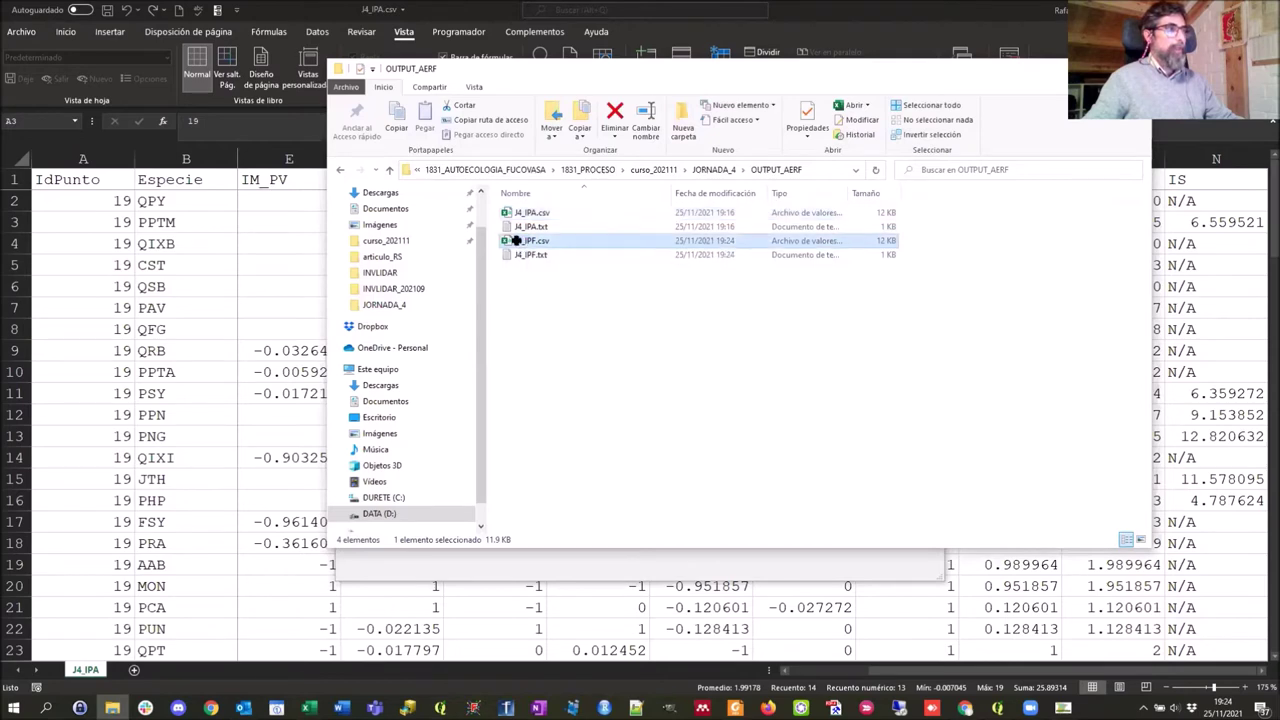
double_click(516, 241)
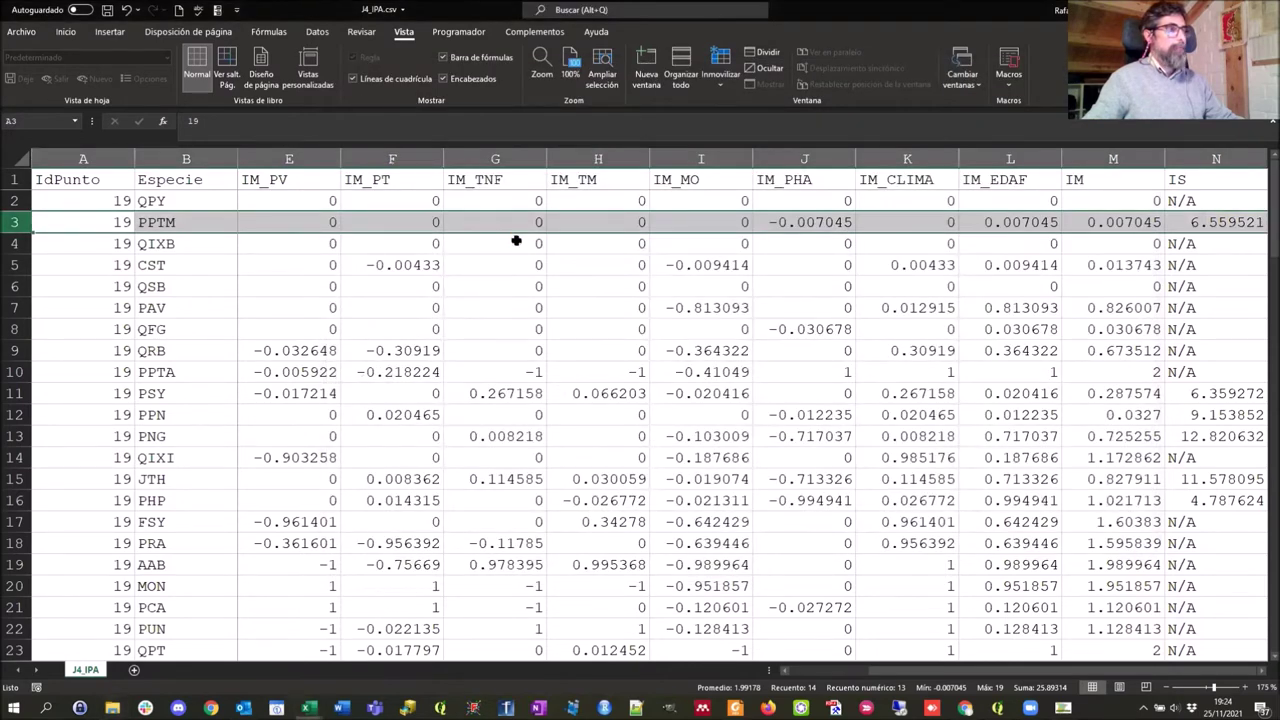
ctrl+scroll(510, 328, up, 6)
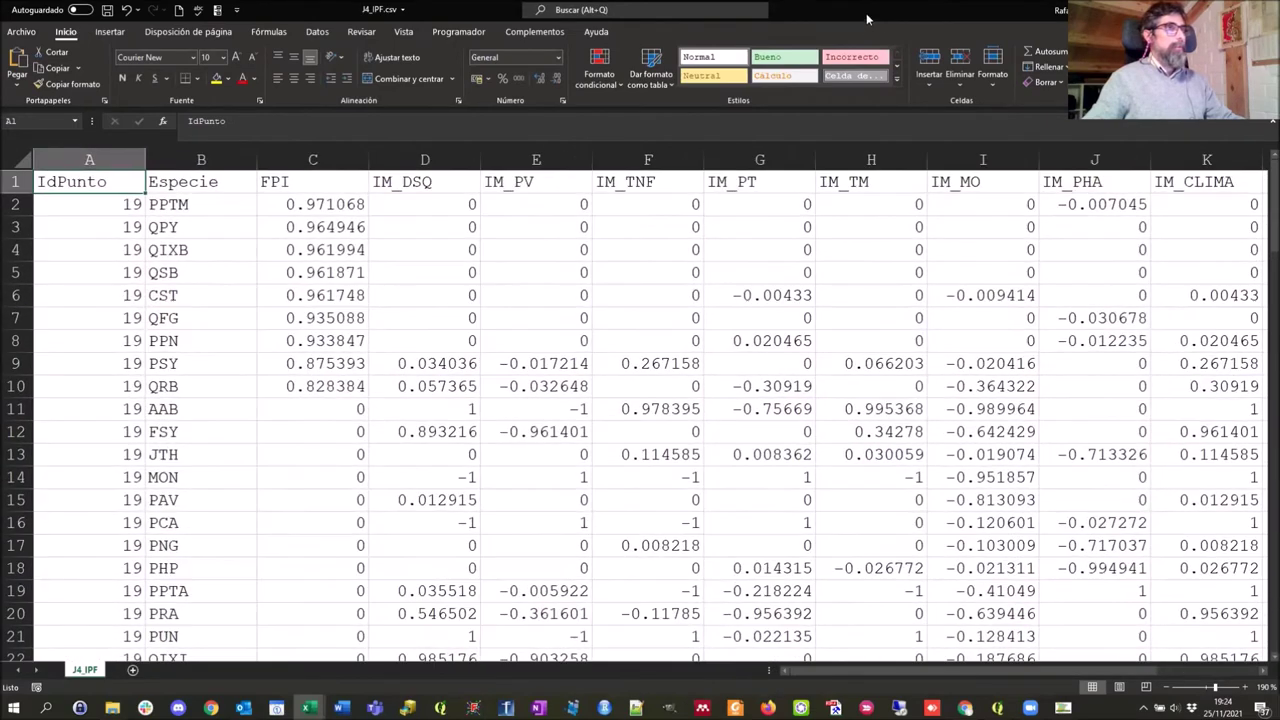
Arrange the J4_IPA and J4_IPF workbooks side by side
key(alt+Tab)
key(super+Left)
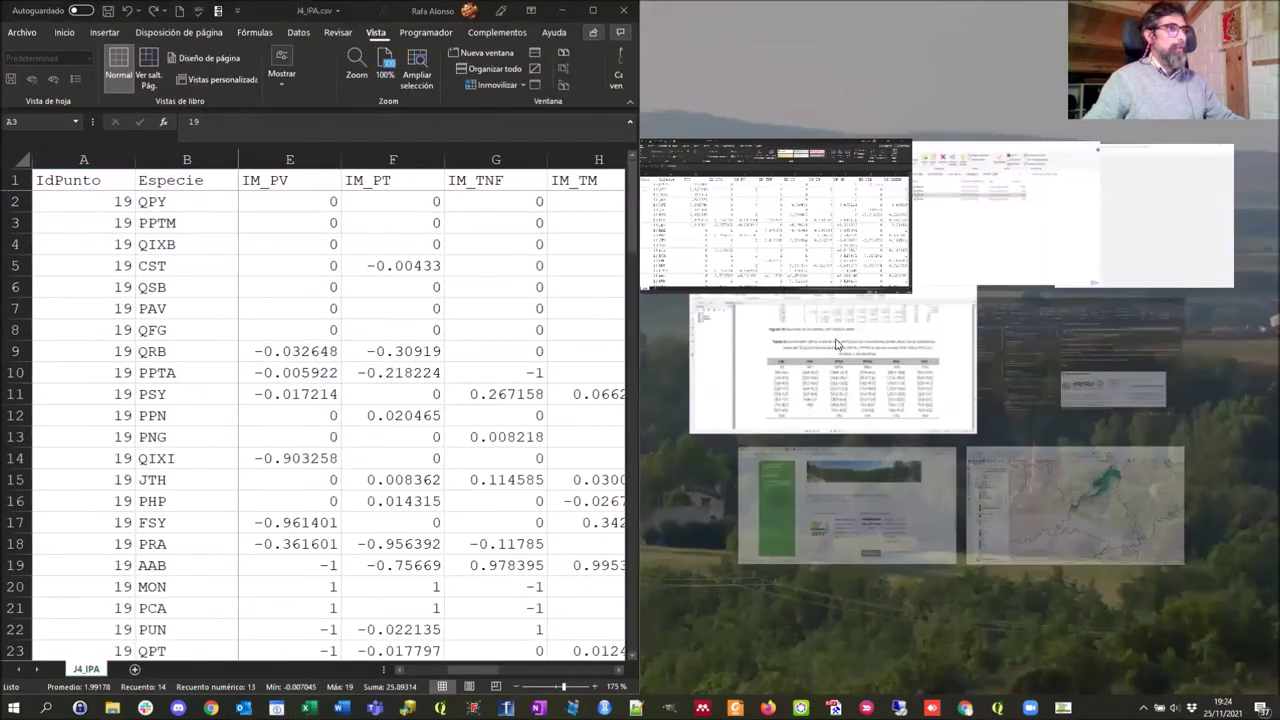
click(855, 358)
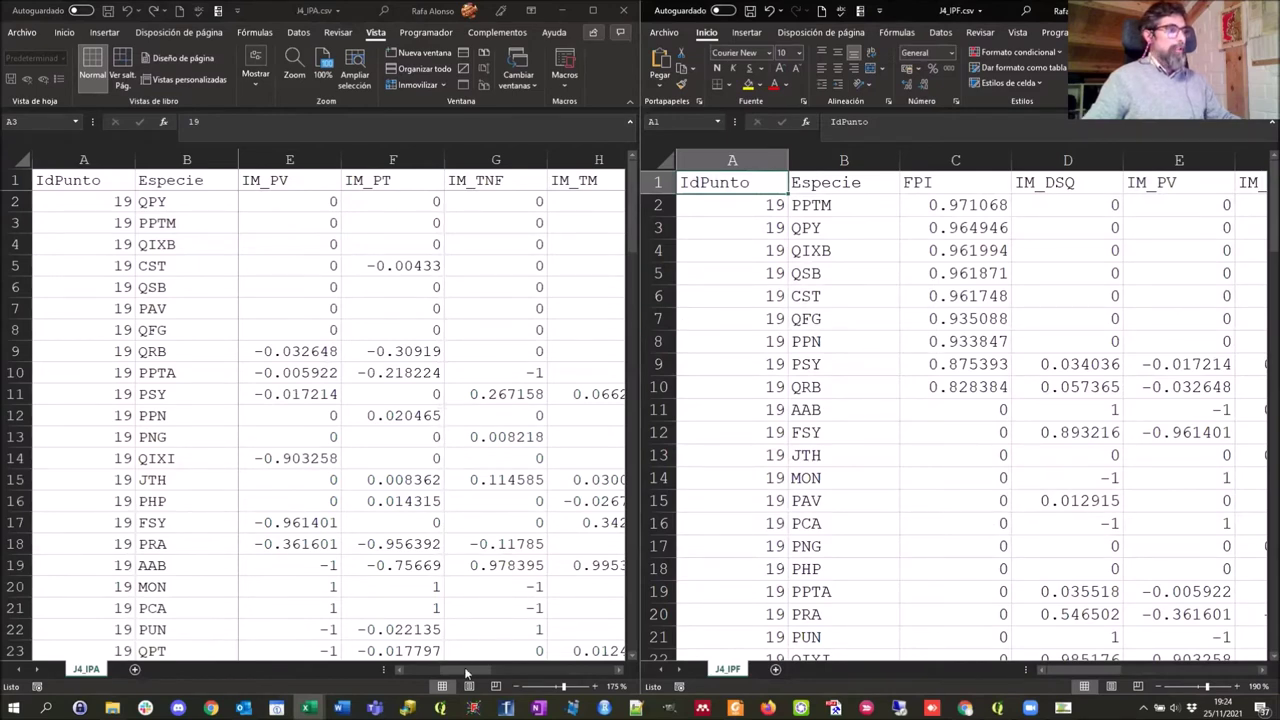
Compare the nonzero FPI values of point 19 in J4_IPF with the nonzero API values in J4_IPA
drag(401, 671, 388, 671)
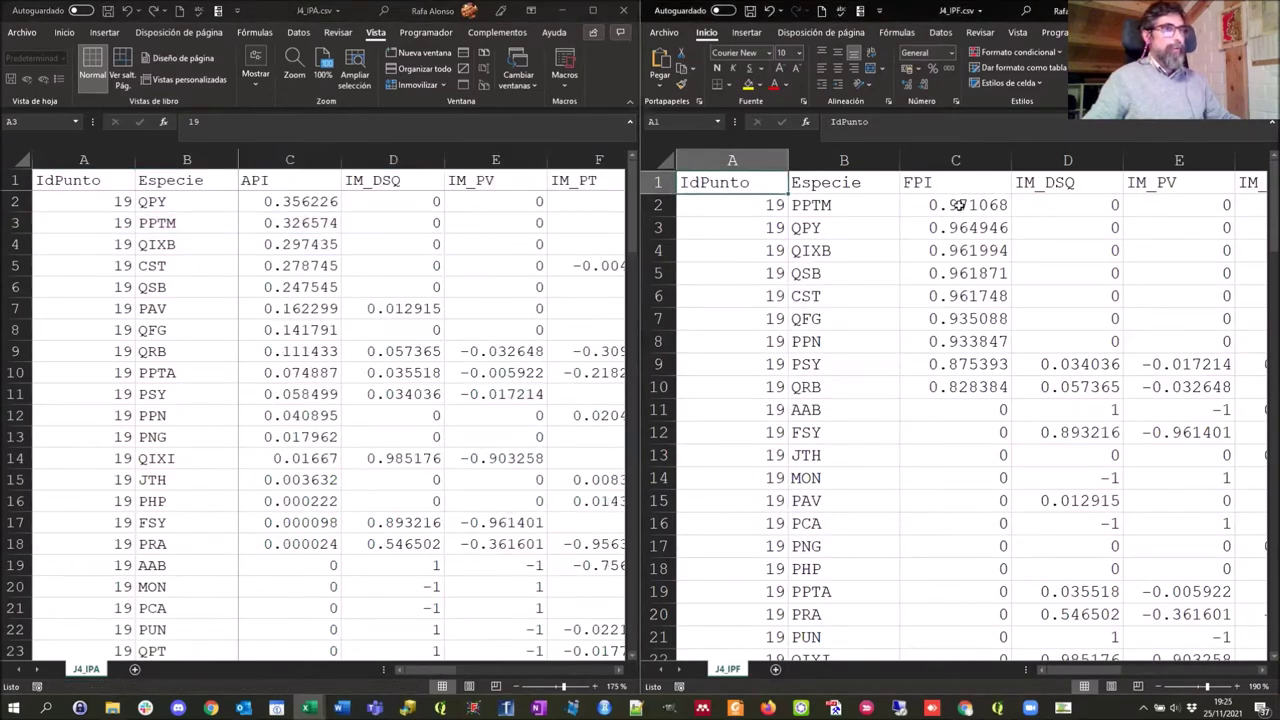
drag(955, 205, 1000, 388)
drag(303, 200, 290, 540)
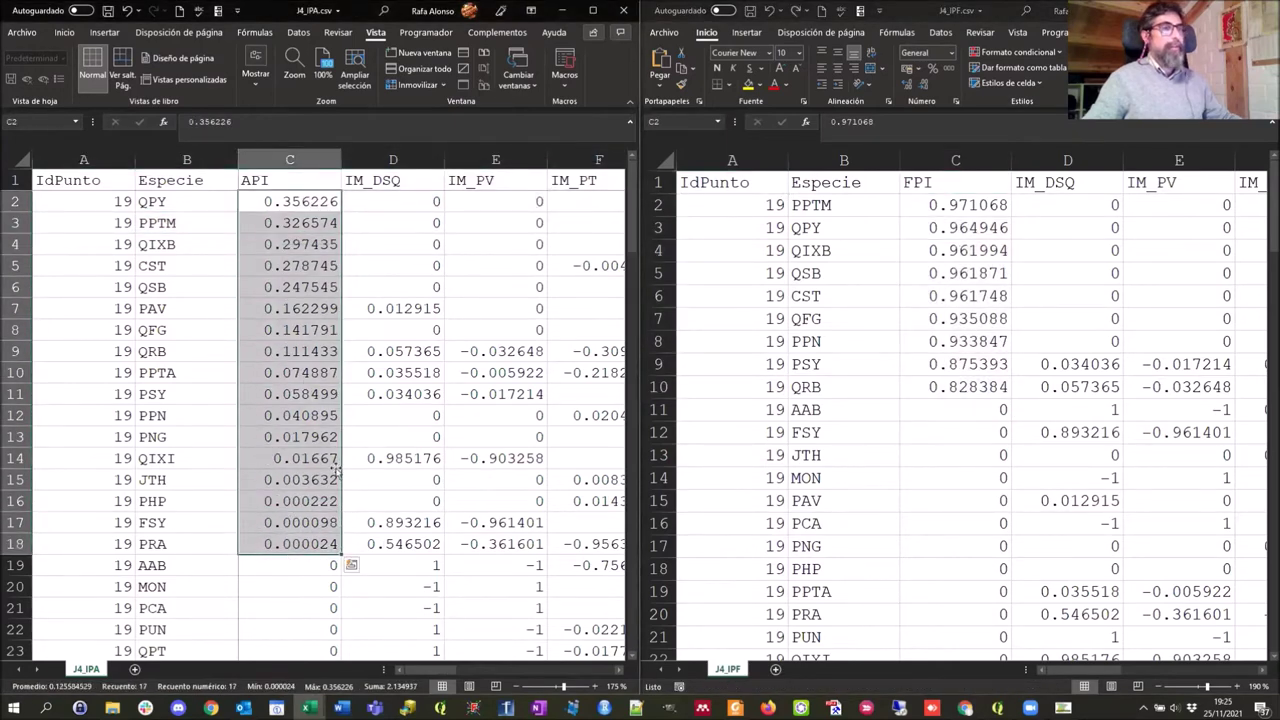
click(280, 180)
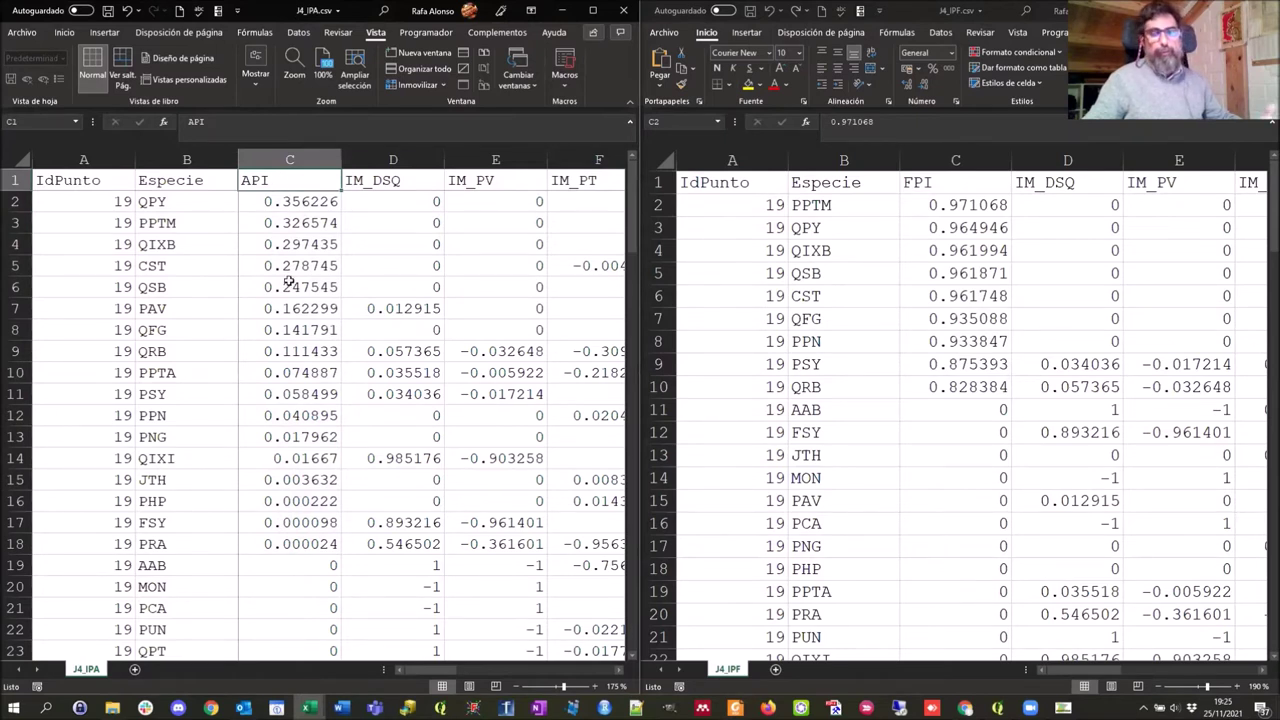
Highlight the nonzero FPI values of point 19 in J4_IPF, then maximize J4_IPA and examine the PSY IM_TNF and IM_TM values
click(966, 206)
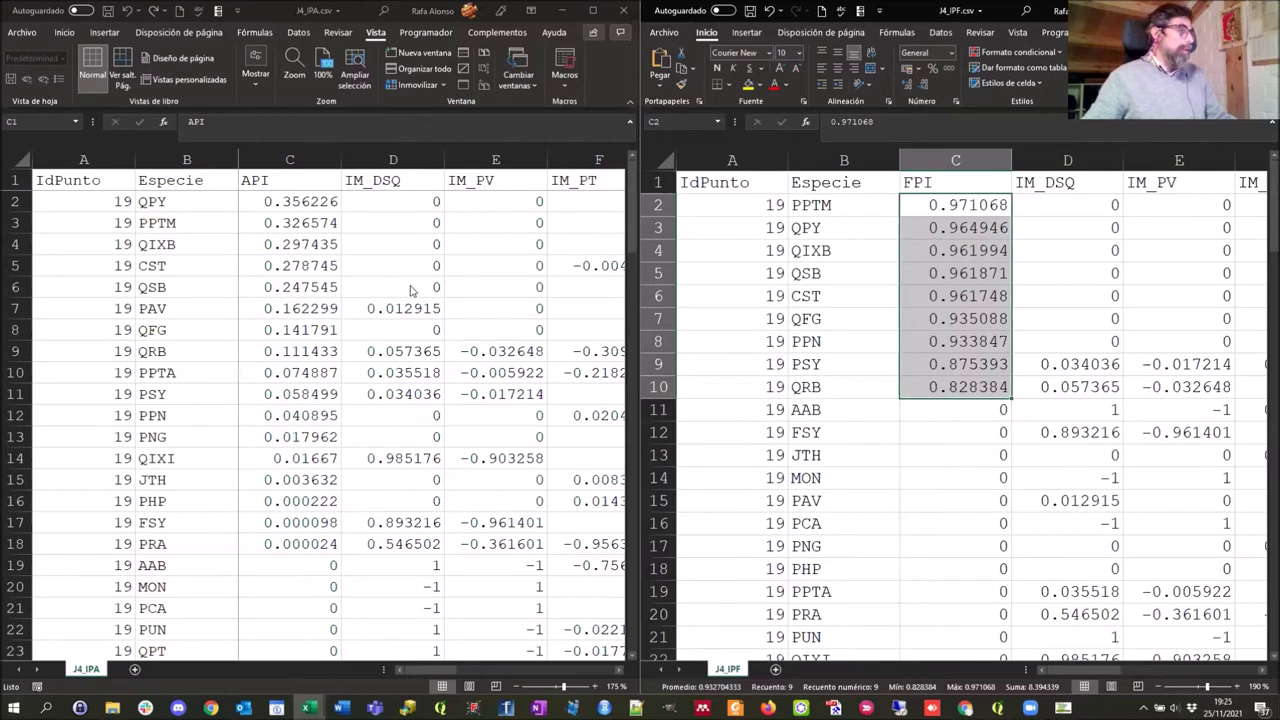
click(599, 12)
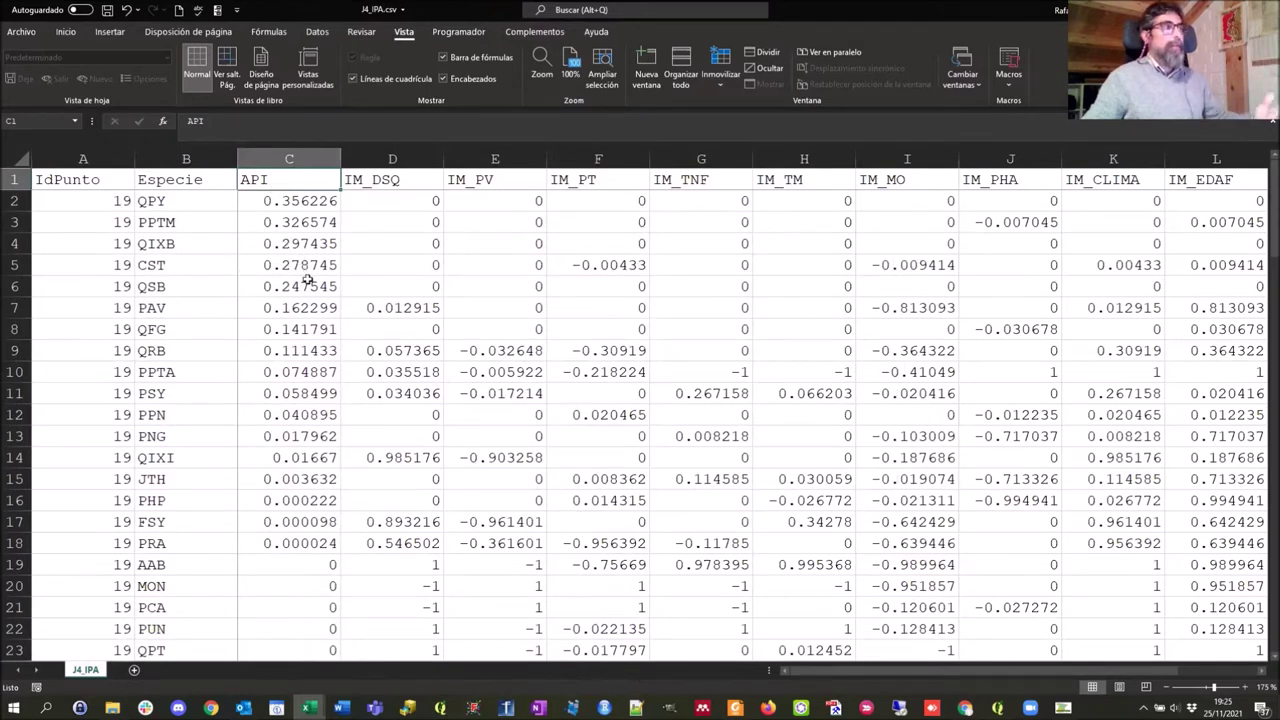
click(626, 265)
click(697, 393)
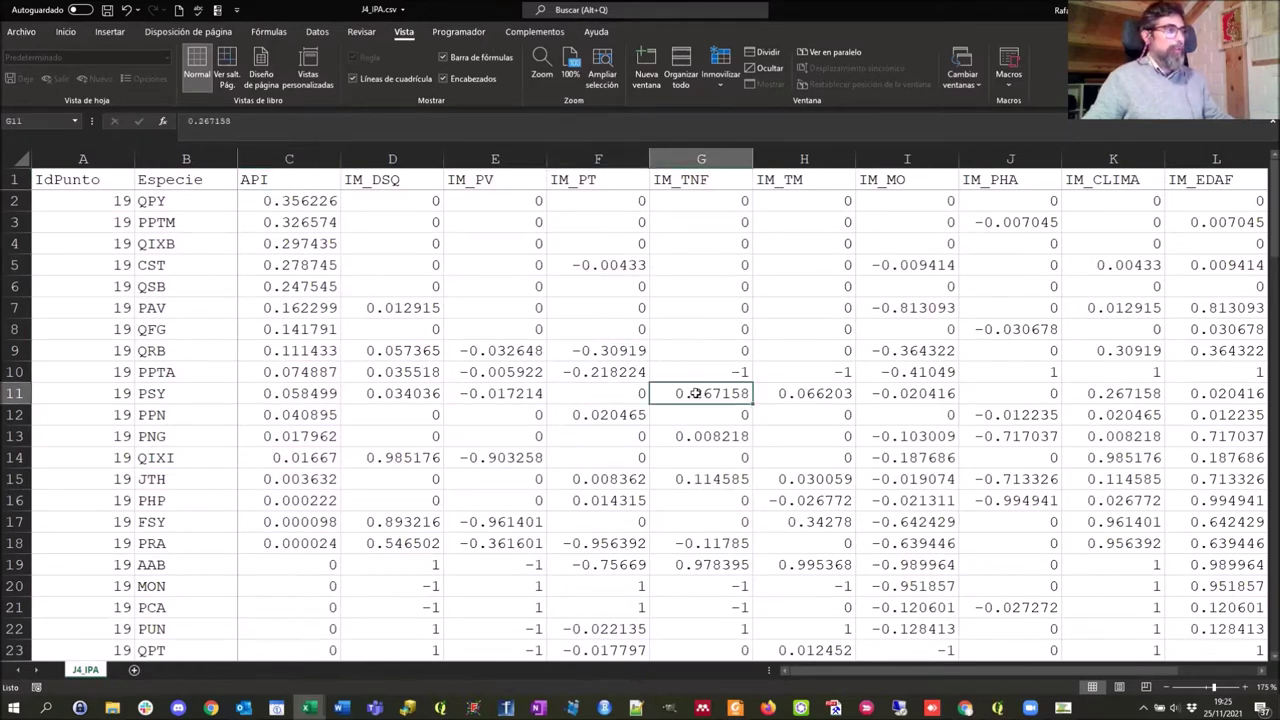
click(788, 393)
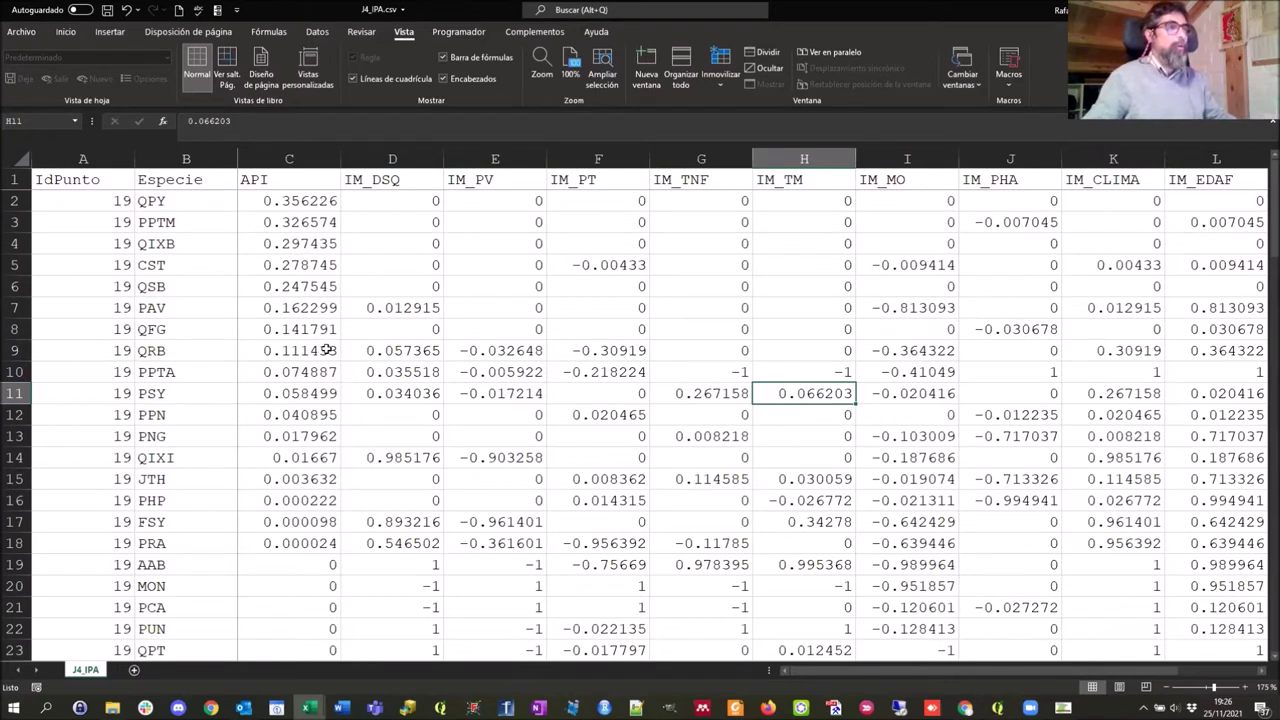
click(286, 201)
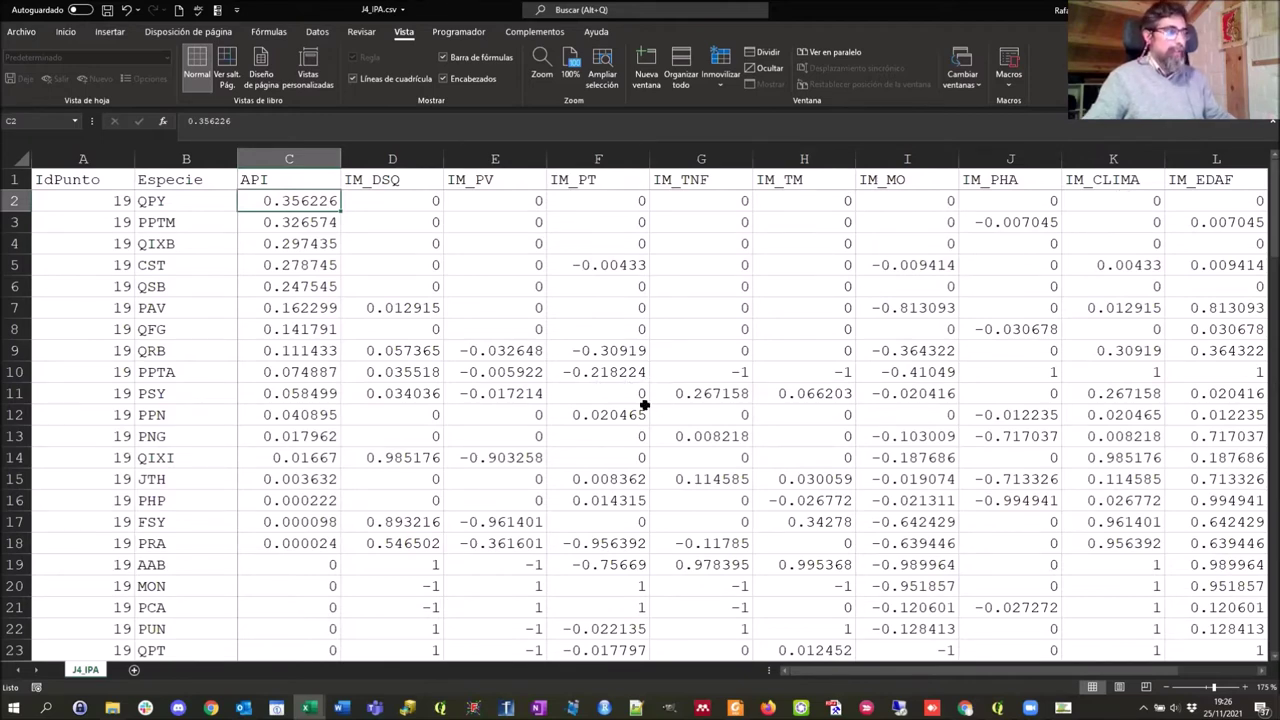
Maximize the J4_IPF workbook, set its zoom to 175% and look through the rows of points 19 and 3098
key(alt+Tab)
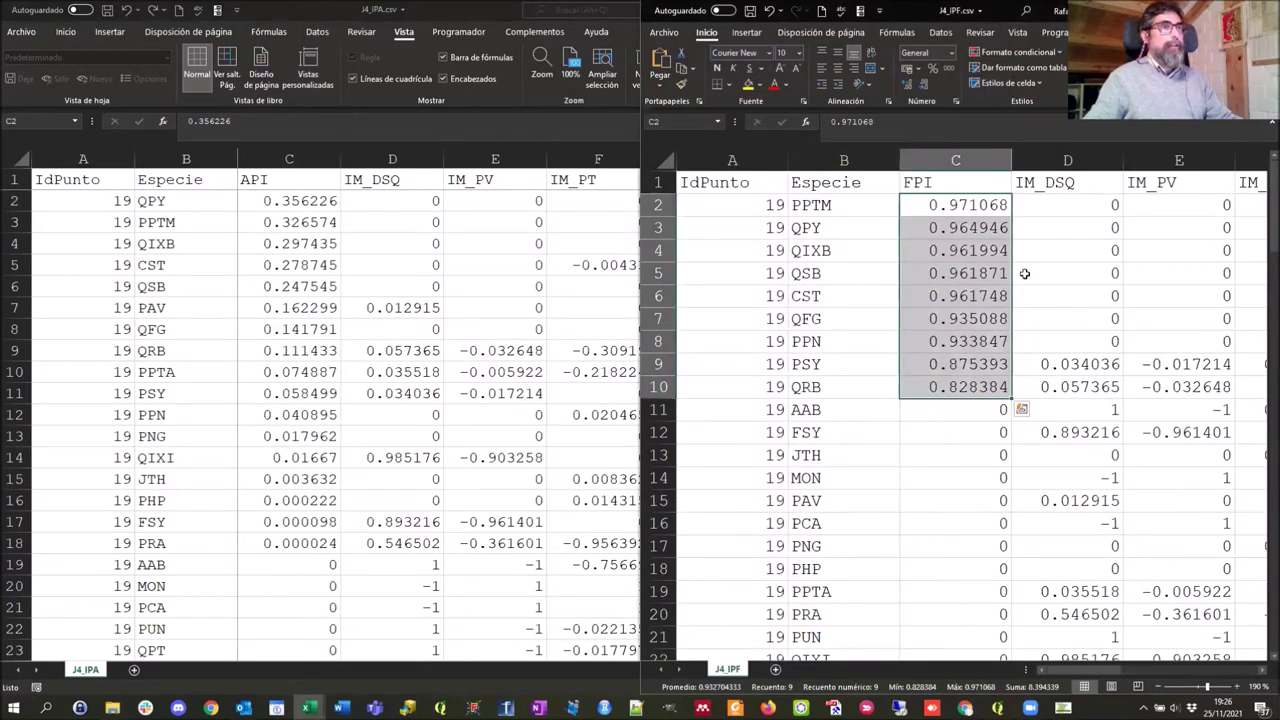
key(super+Up)
scroll(717, 339, down, 1)
scroll(717, 339, up, 2)
scroll(717, 339, down, 6)
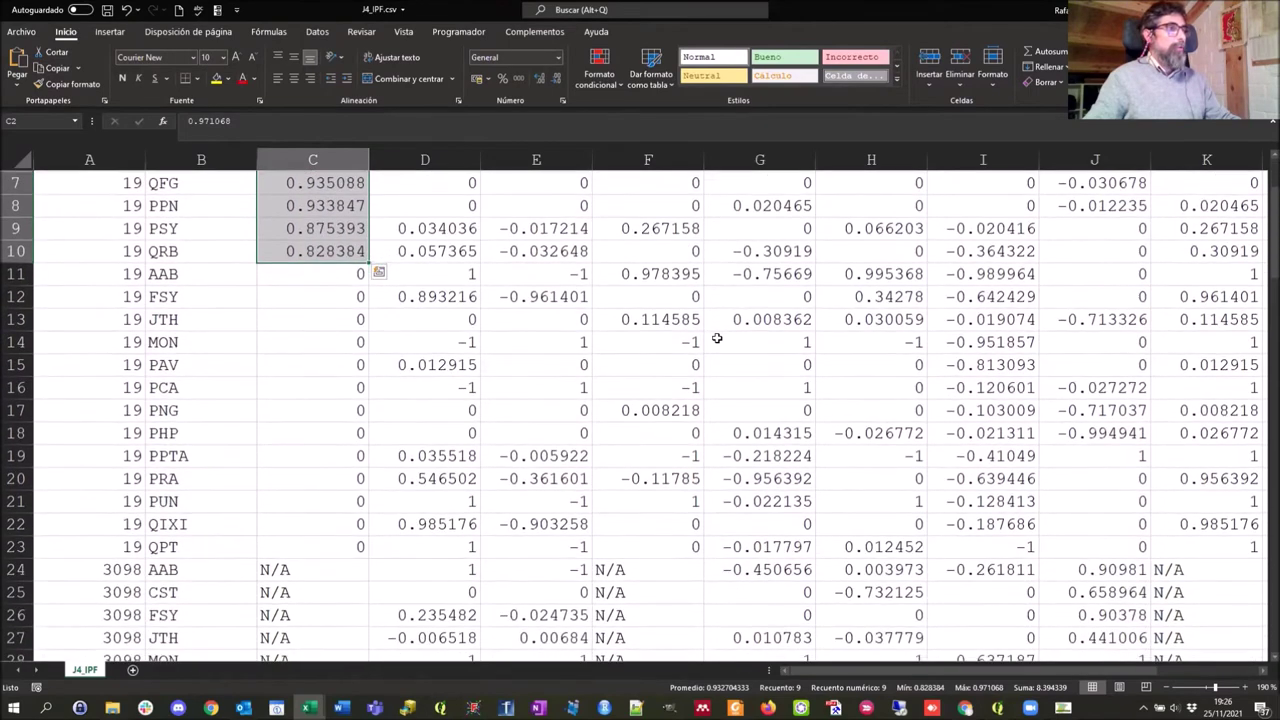
ctrl+scroll(717, 339, down, 1)
scroll(717, 339, up, 1)
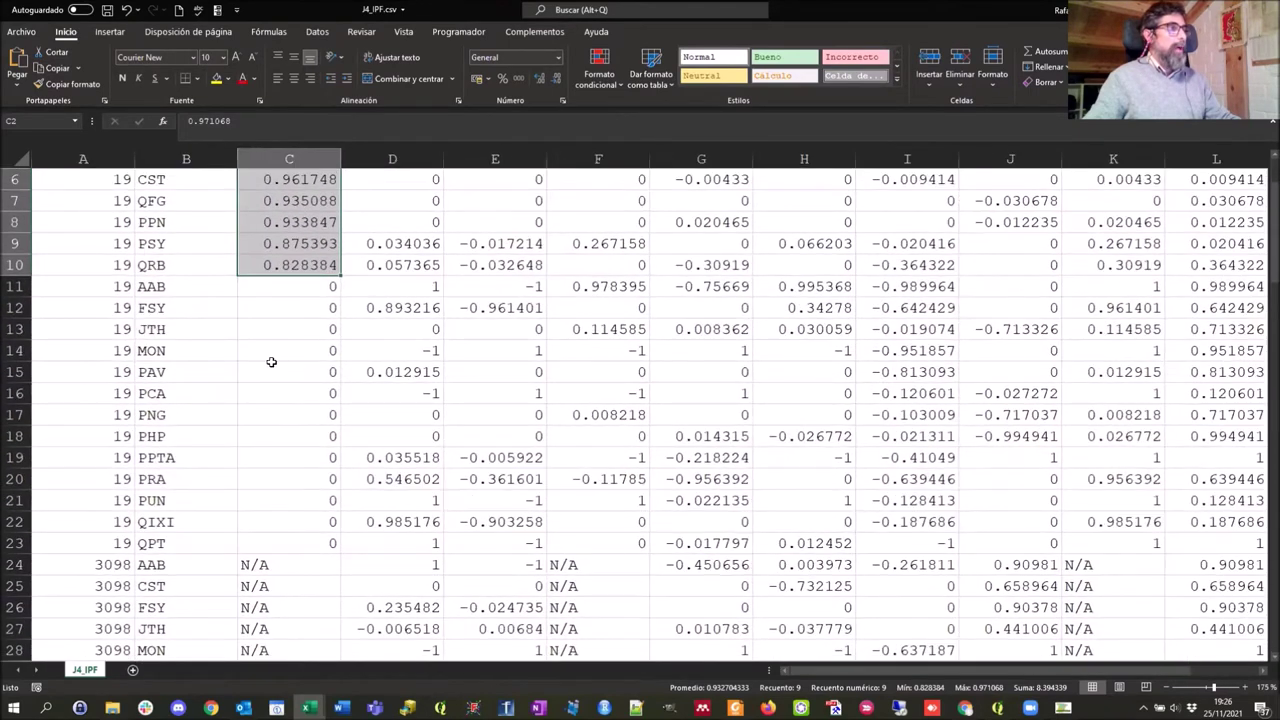
scroll(271, 362, up, 5)
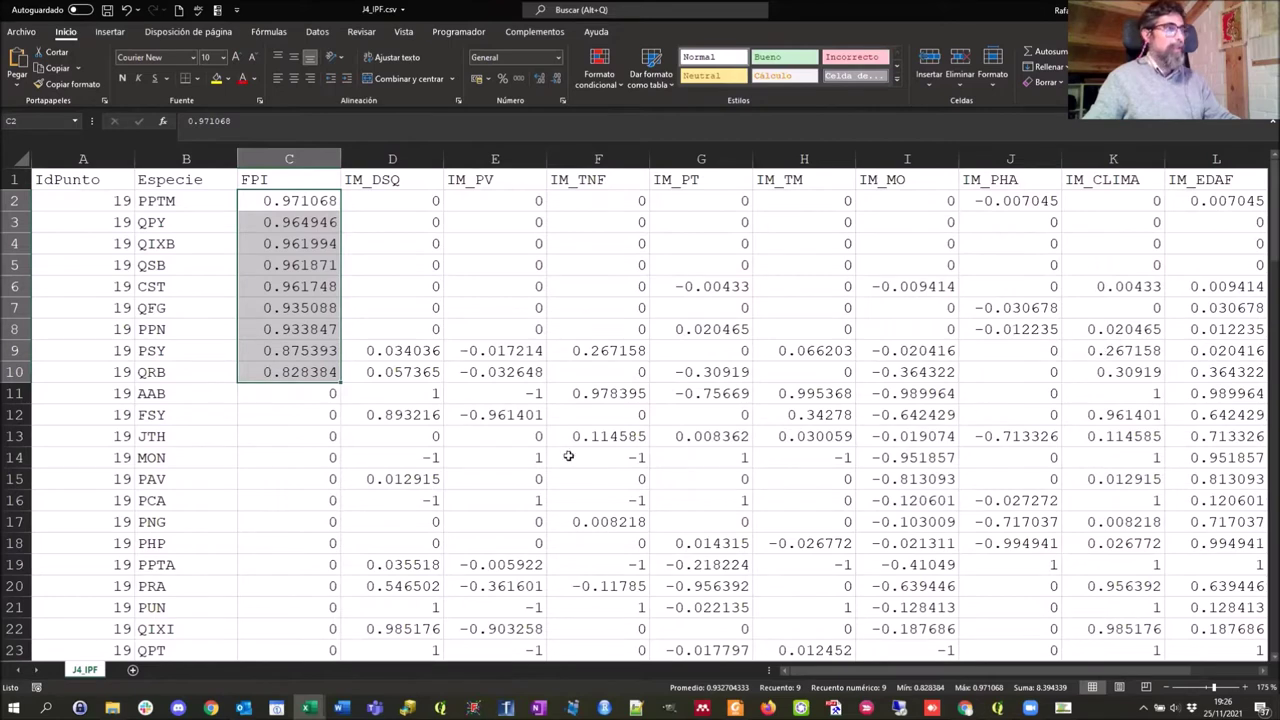
scroll(381, 490, down, 3)
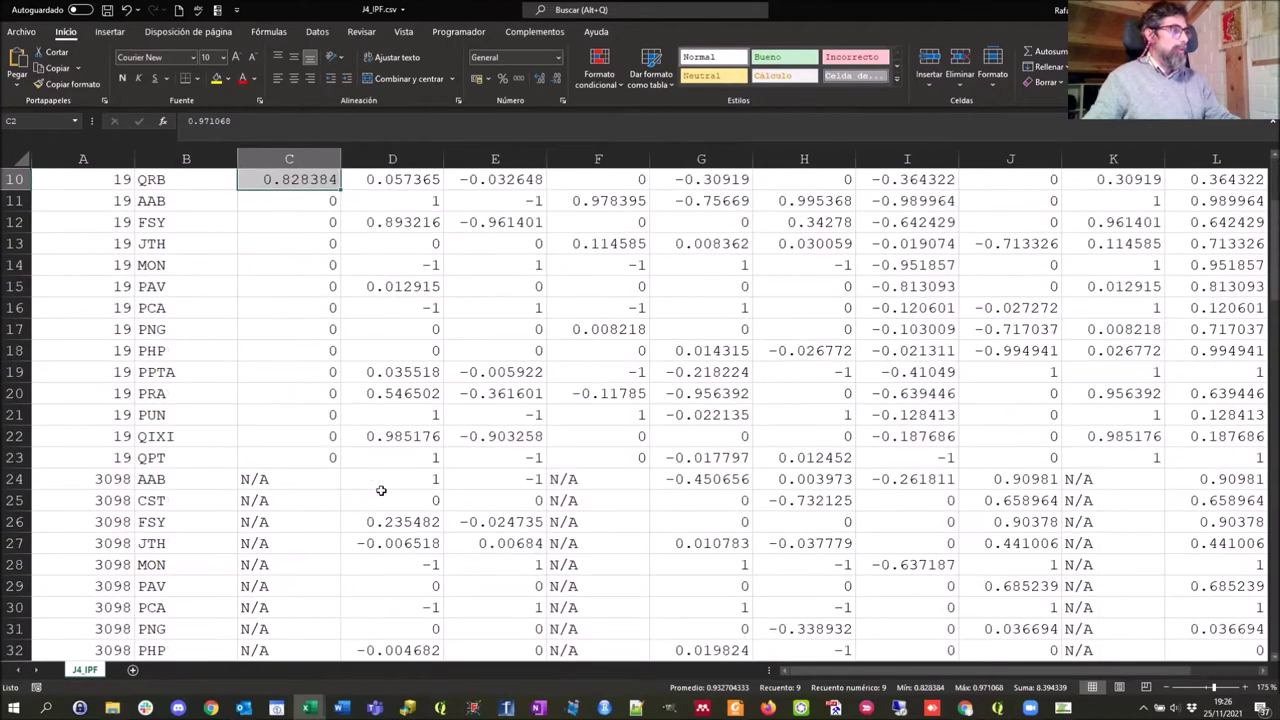
scroll(381, 490, down, 8)
scroll(300, 300, up, 11)
Freeze the header row and the IdPunto and Especie columns of J4_IPF, and check that they stay fixed while browsing the rows
click(289, 200)
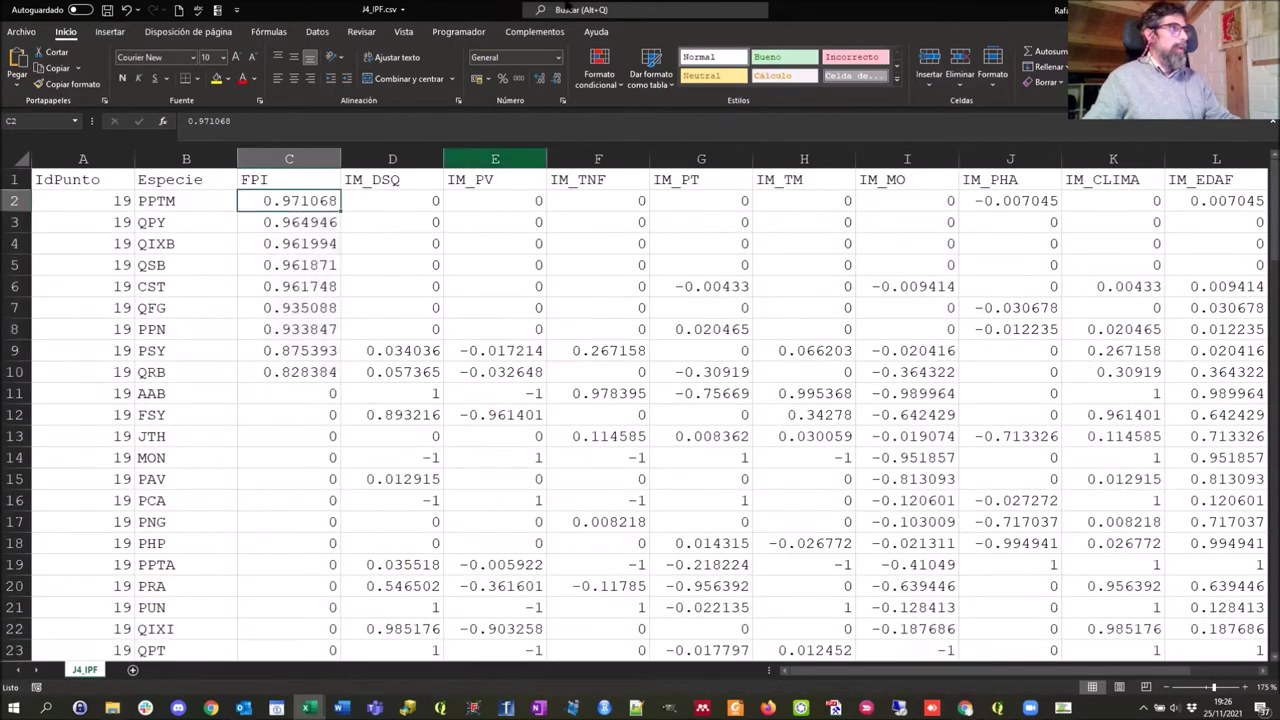
click(403, 31)
click(720, 80)
click(752, 120)
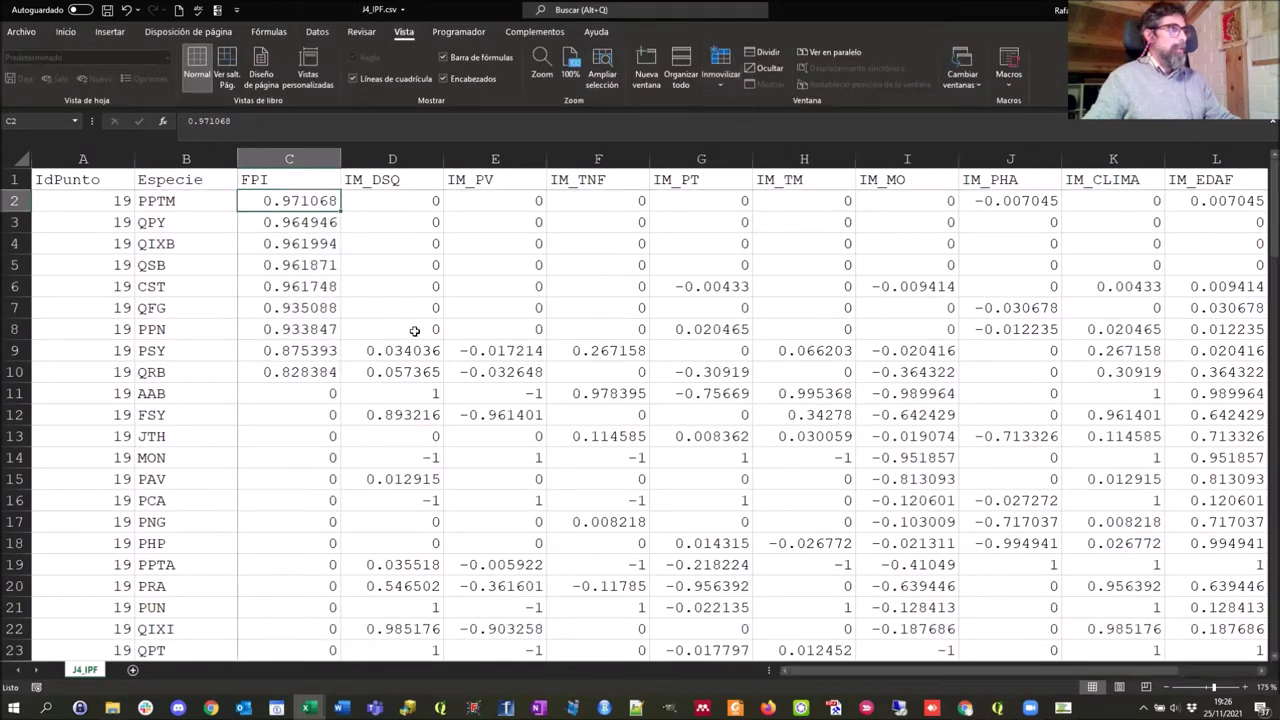
scroll(400, 330, down, 6)
scroll(398, 331, down, 10)
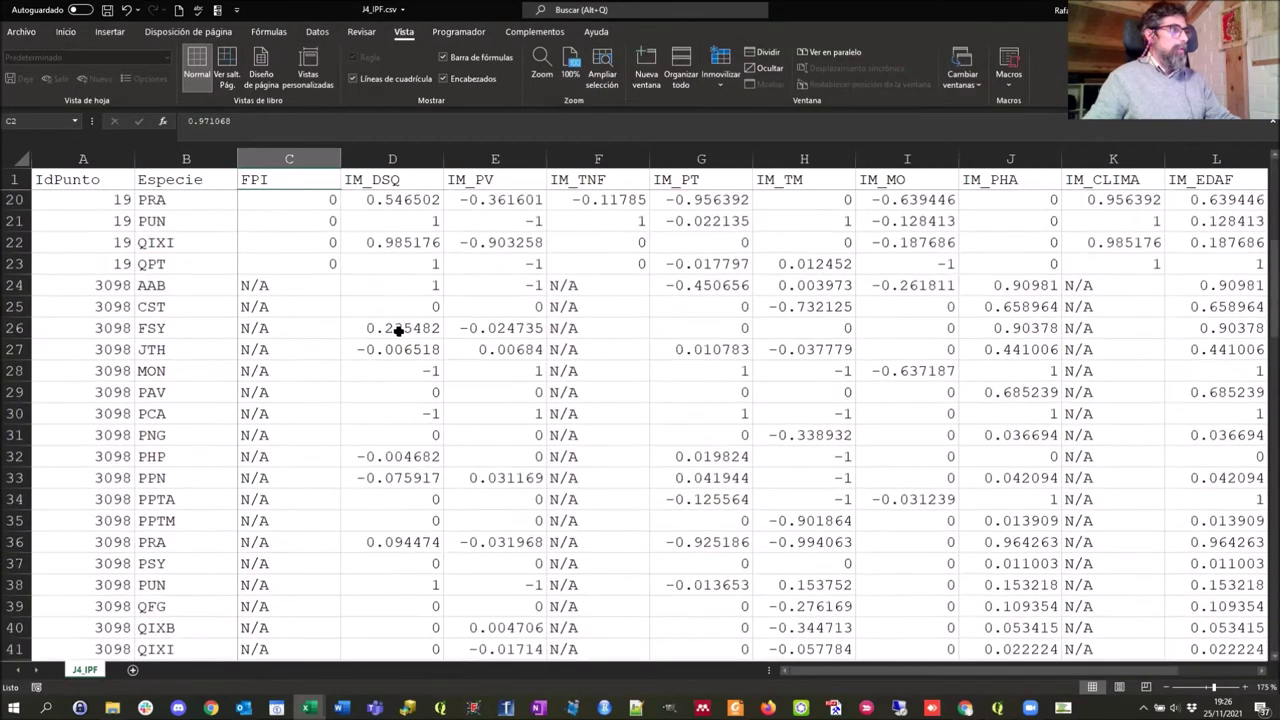
scroll(398, 331, up, 11)
scroll(398, 331, up, 4)
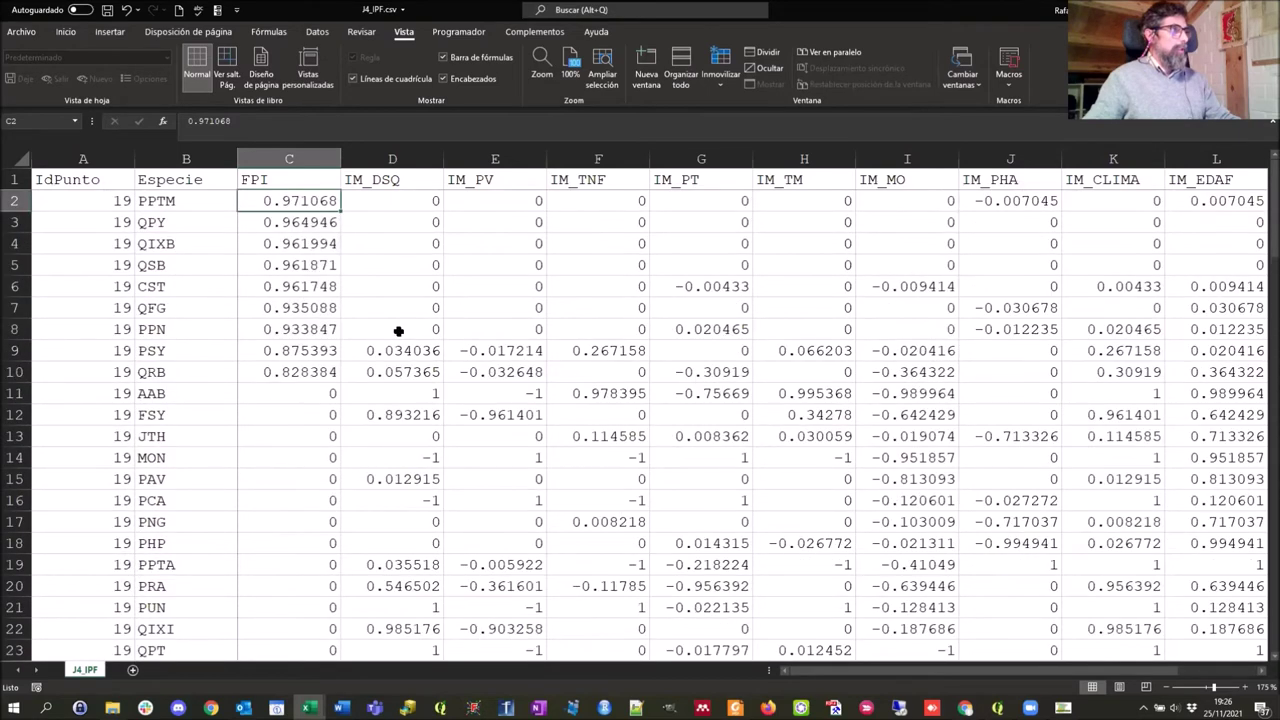
In J4_IPA, examine the PAV row of point 19, including its API and IM_MO values
key(alt+Tab)
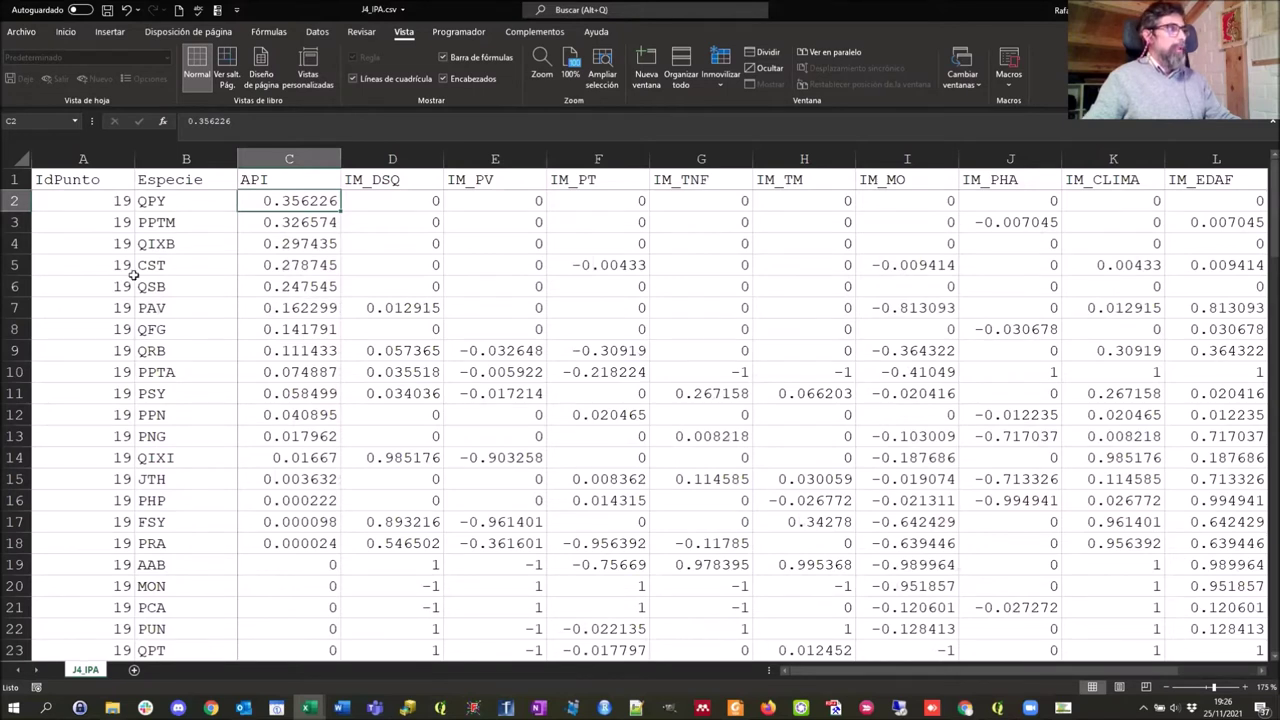
click(285, 178)
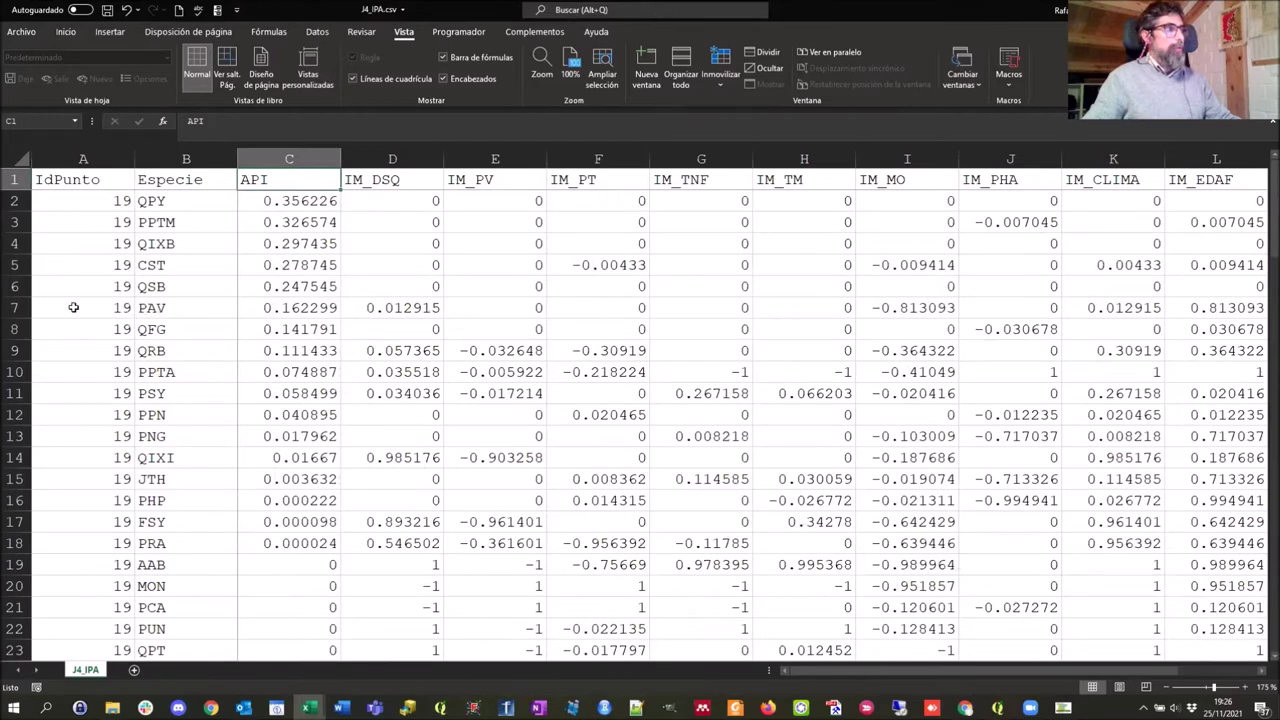
click(14, 308)
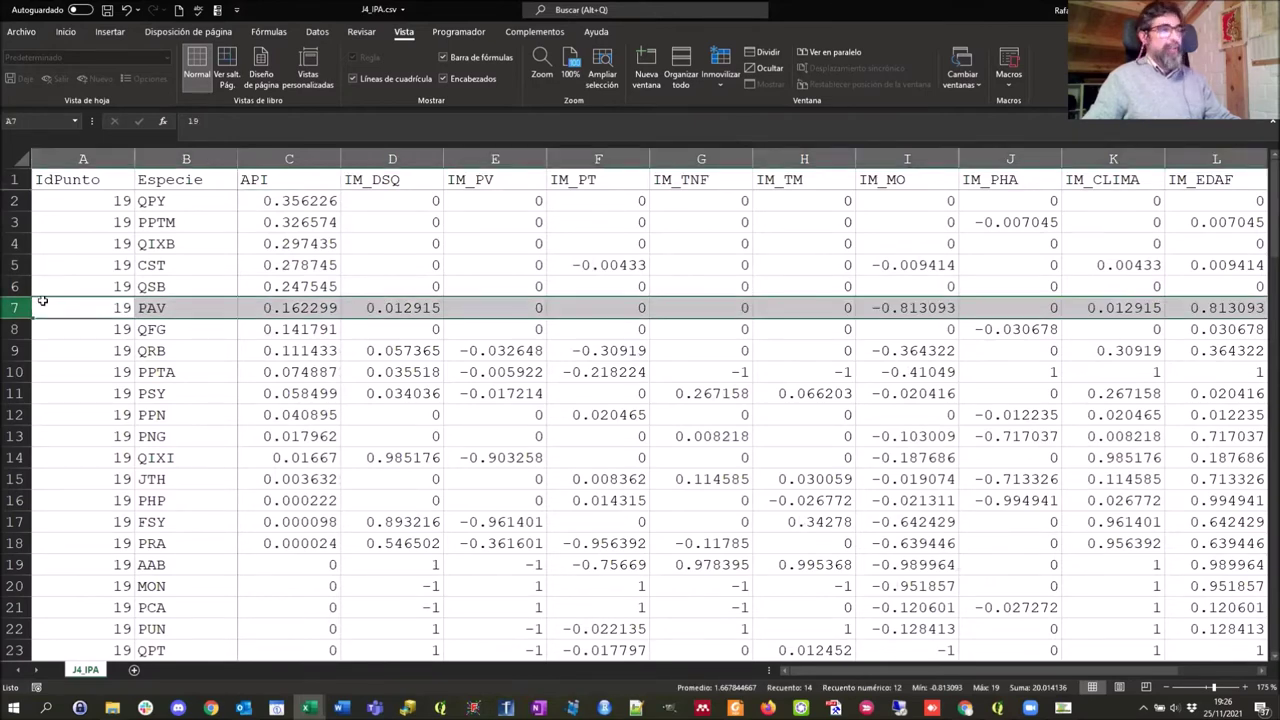
click(284, 308)
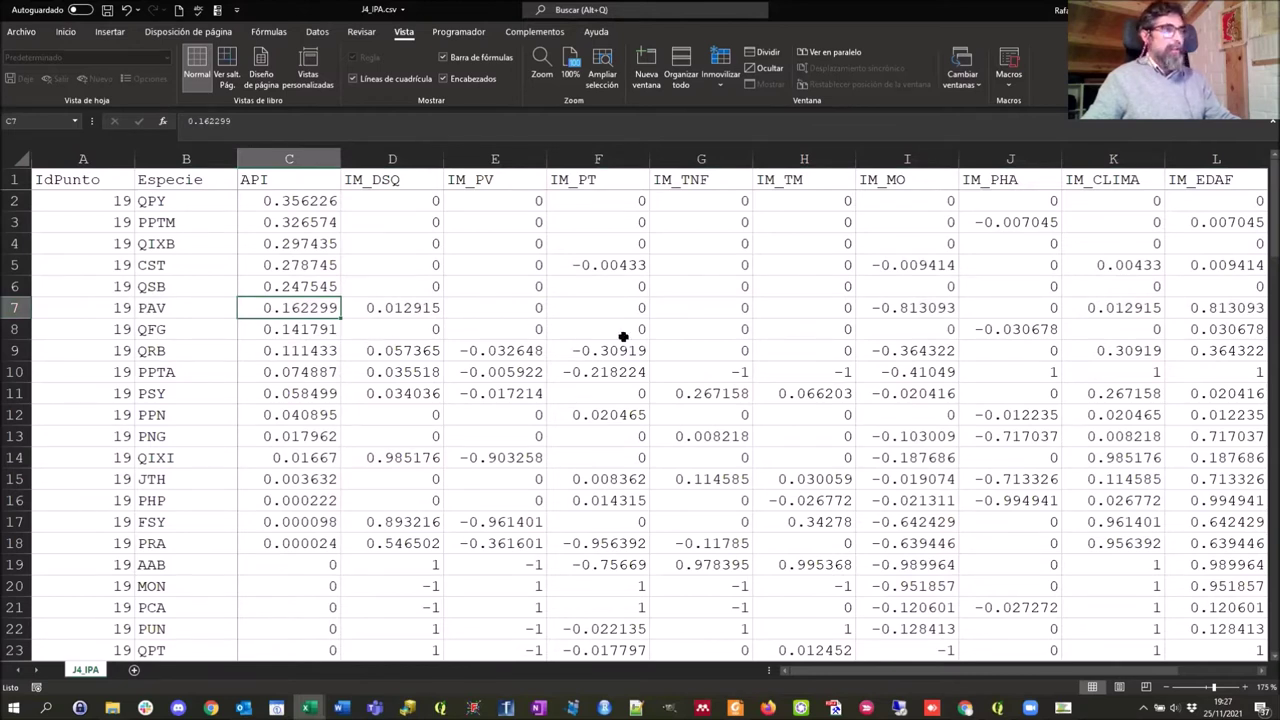
click(908, 308)
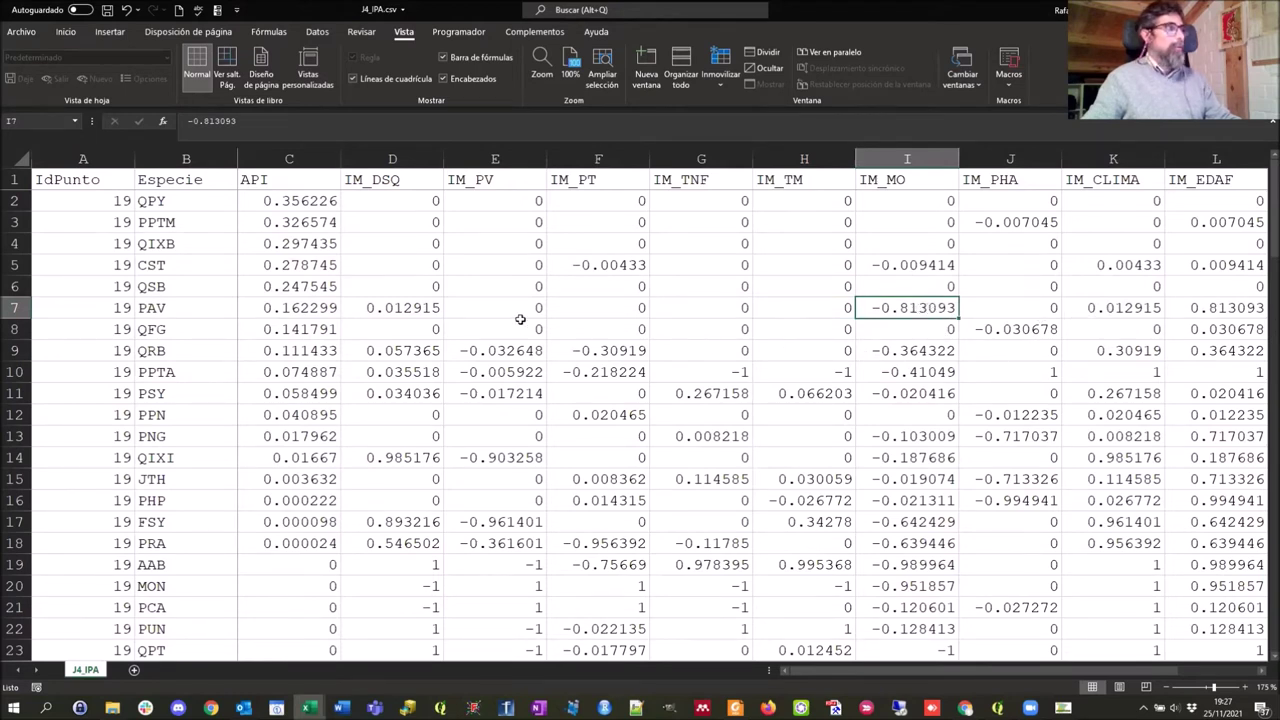
In J4_IPF, examine the PAV row of point 19, including its FPI and IM_MO values
key(alt+Tab)
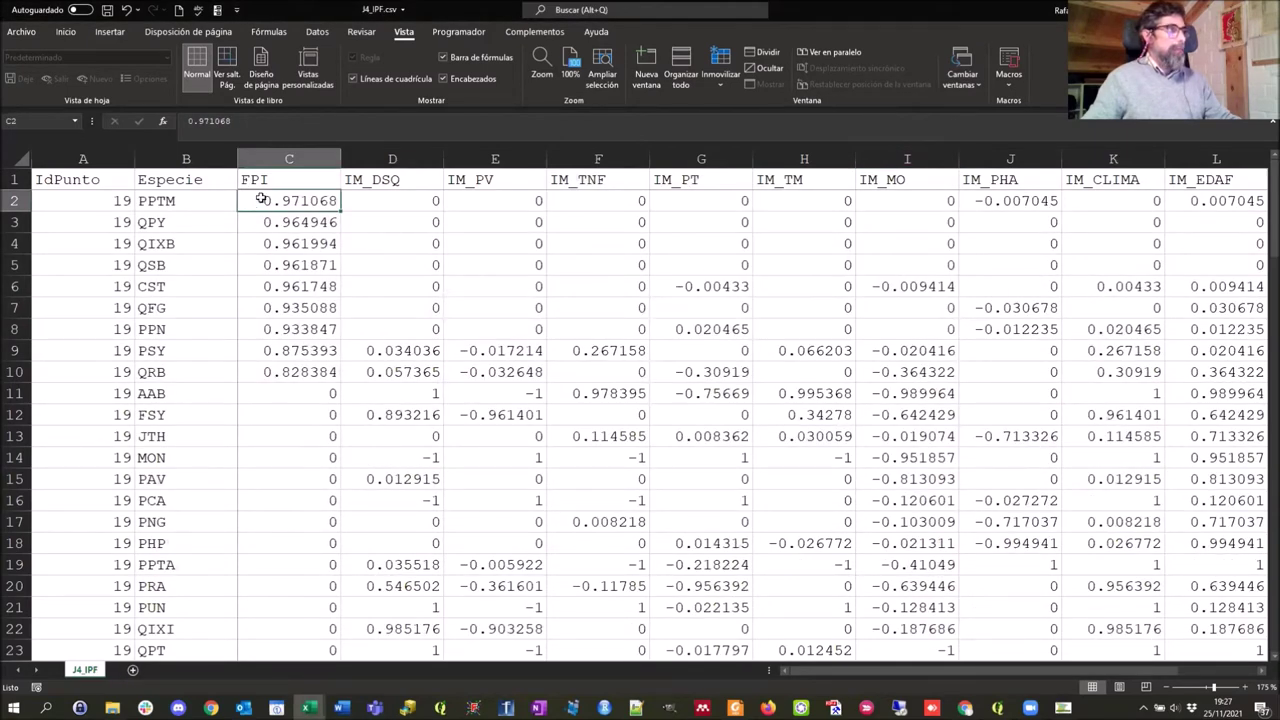
click(281, 477)
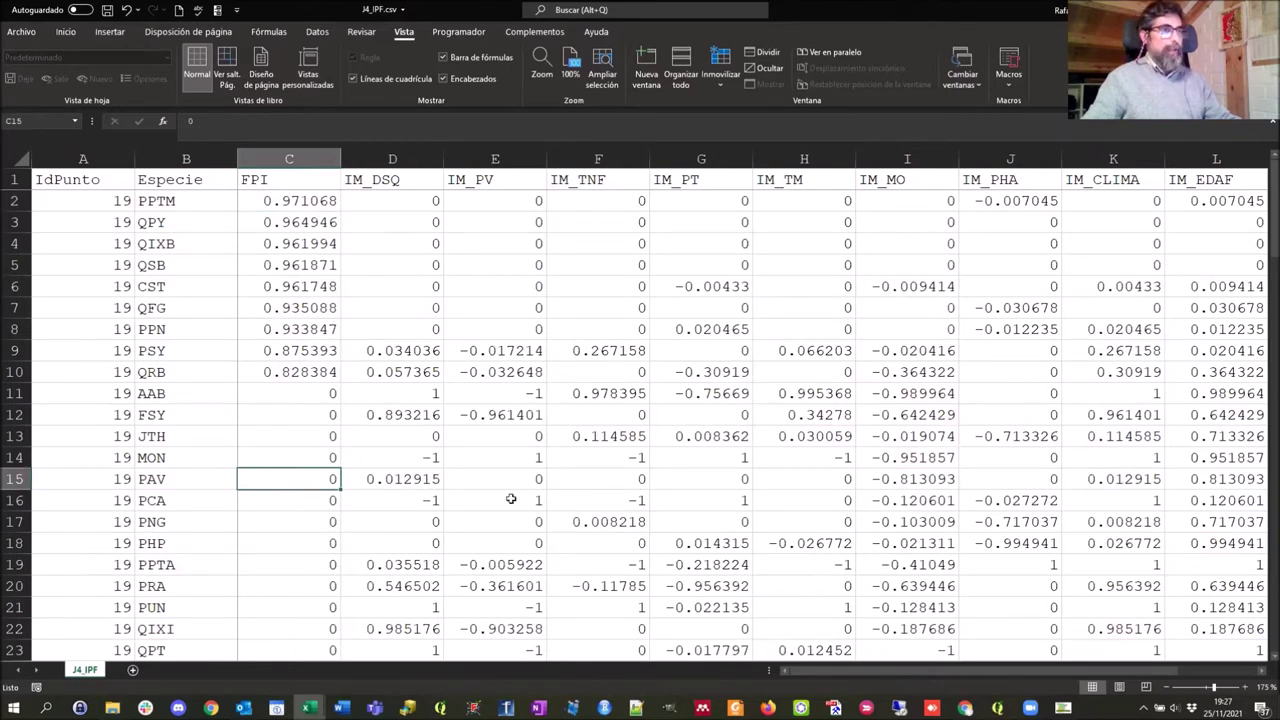
click(912, 482)
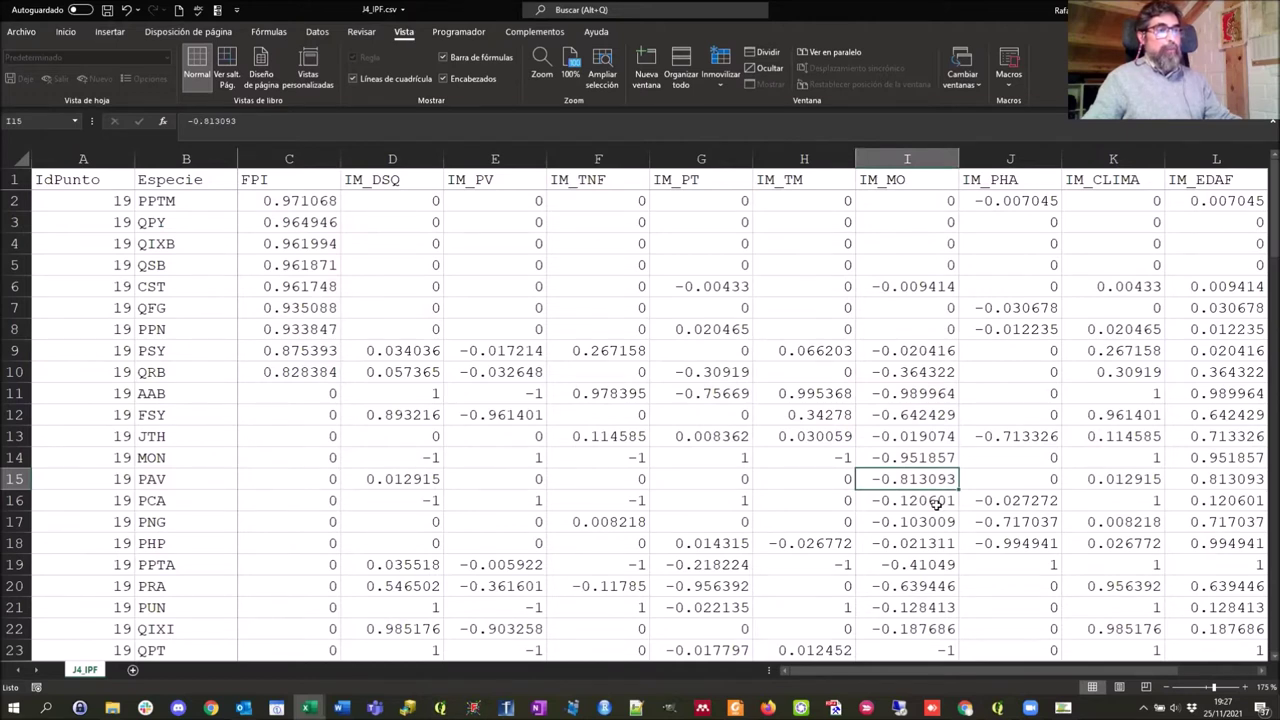
click(294, 476)
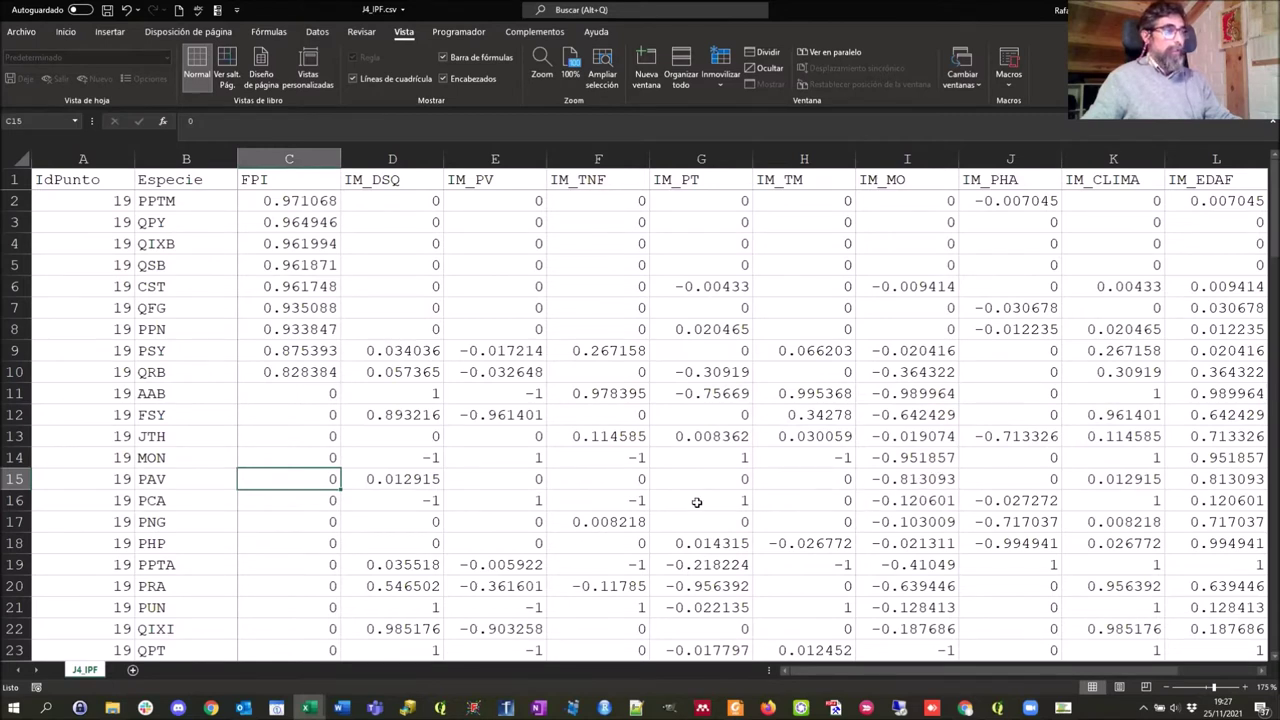
click(20, 478)
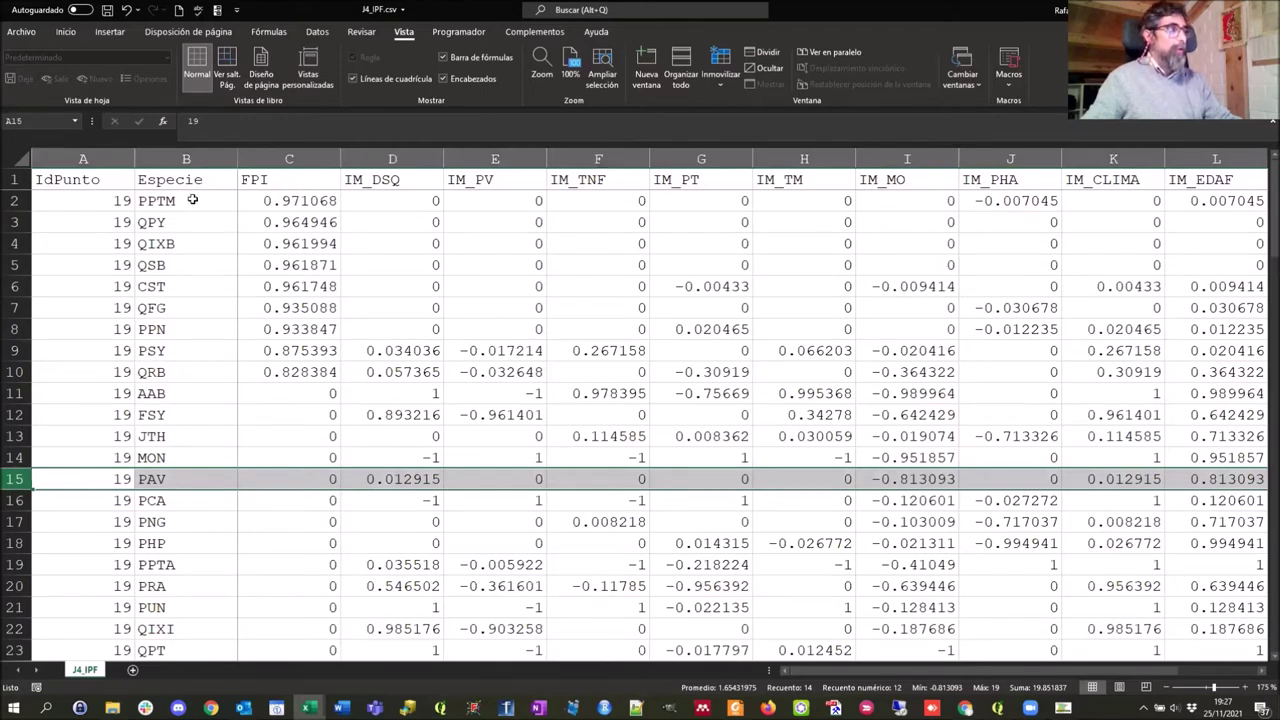
Highlight the point 19 species from PPTM to QRB and examine the IM and IS columns of J4_IPF
drag(193, 206, 186, 371)
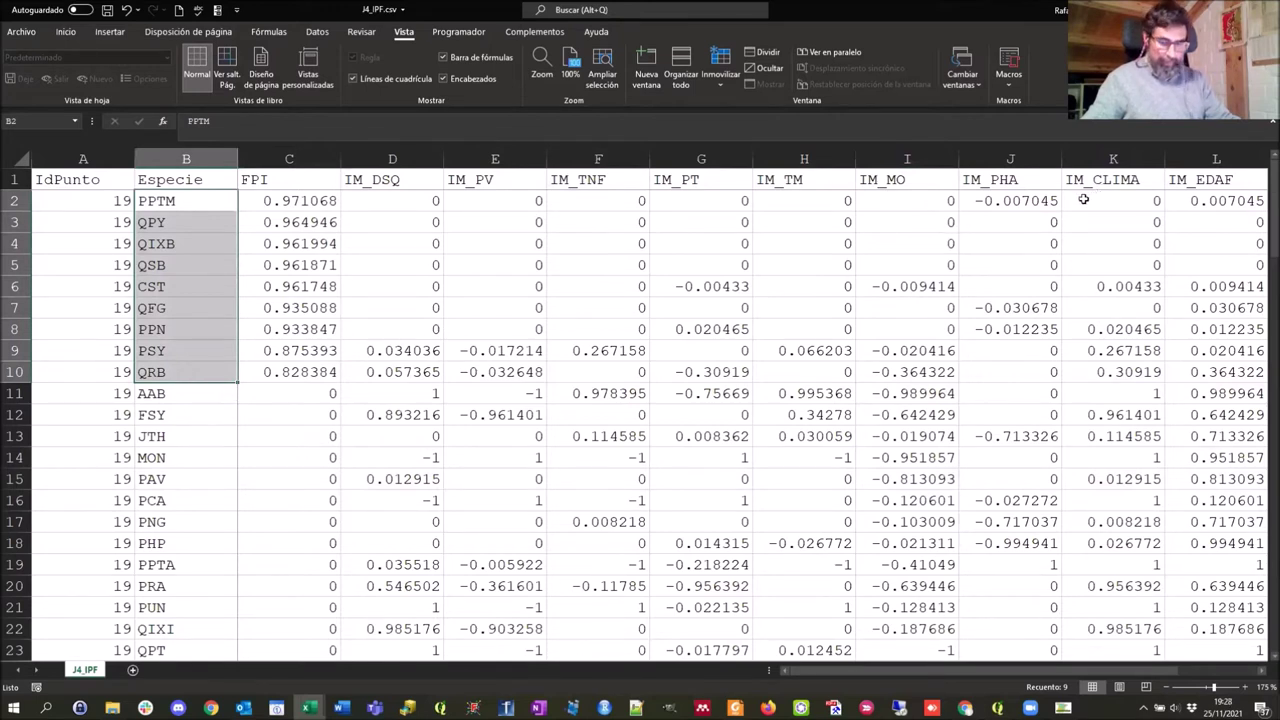
drag(878, 671, 994, 670)
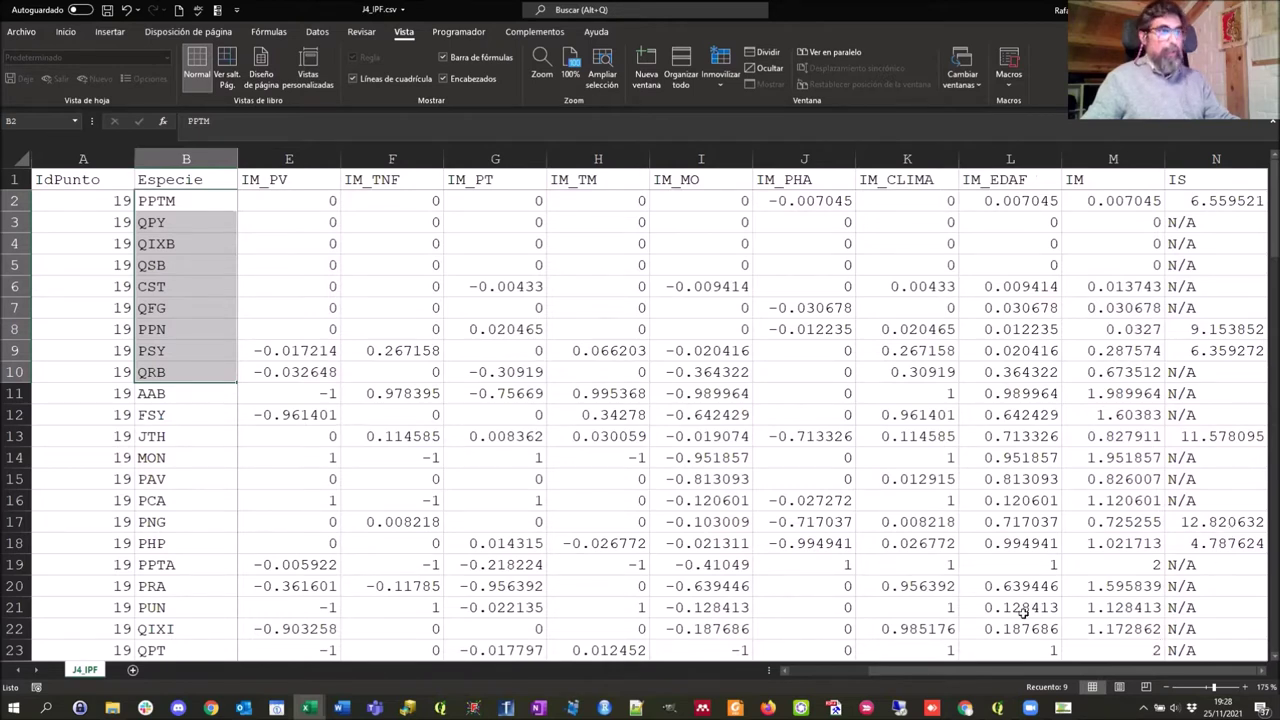
Switch to MANUAL_USUARIO_v1.2.1.pdf in Foxit Reader and read Tabla 4 and the explanation of the IS site index
key(alt+Tab)
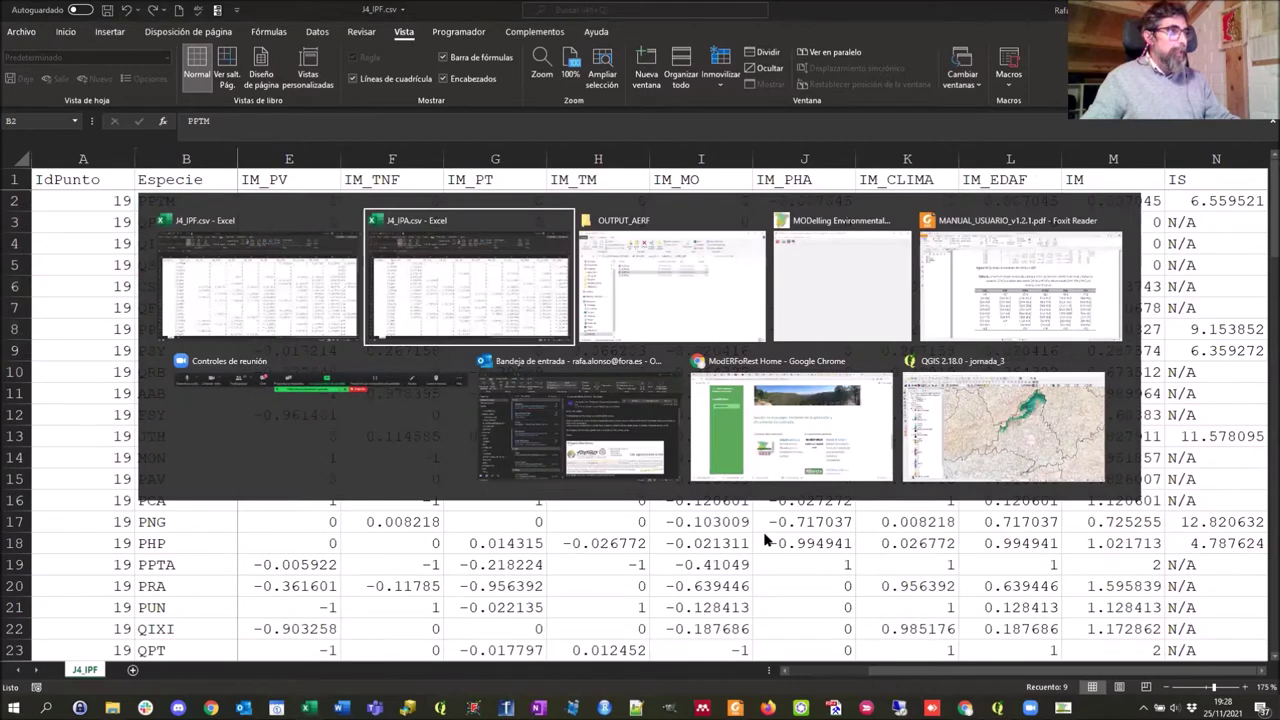
key(alt+Tab)
key(alt+Tab)
key(alt+Tab)
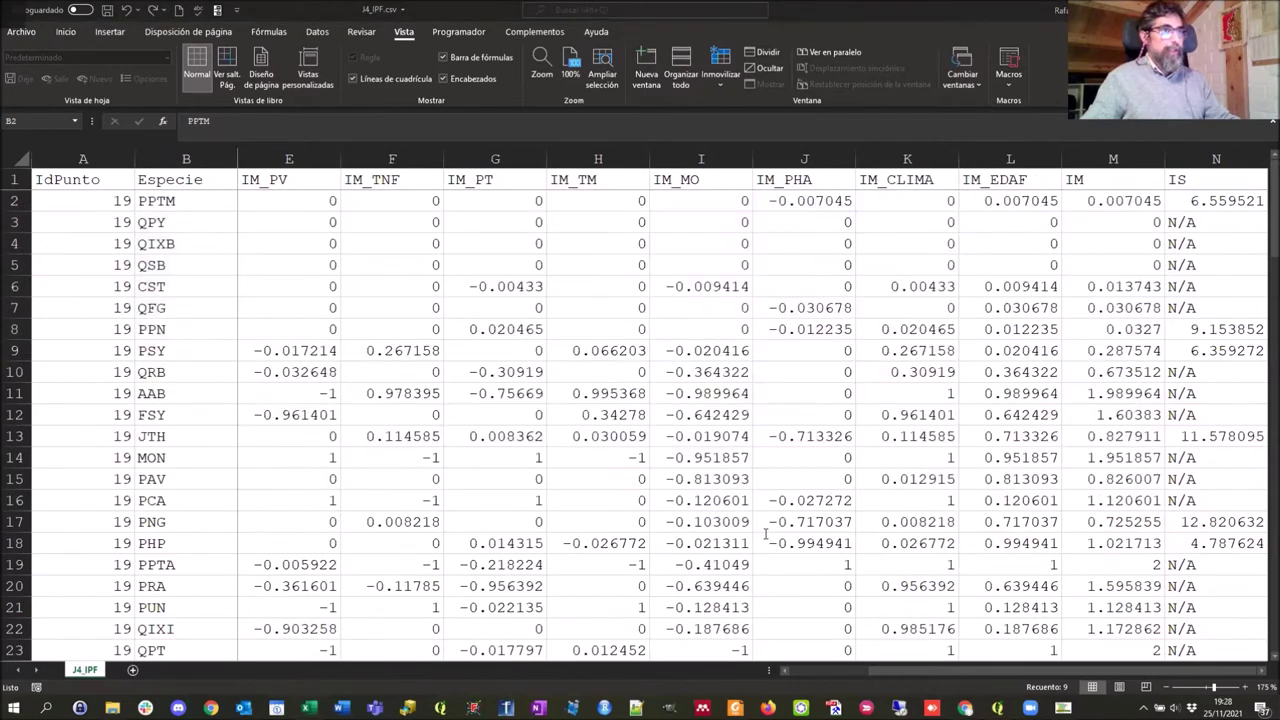
scroll(920, 450, down, 3)
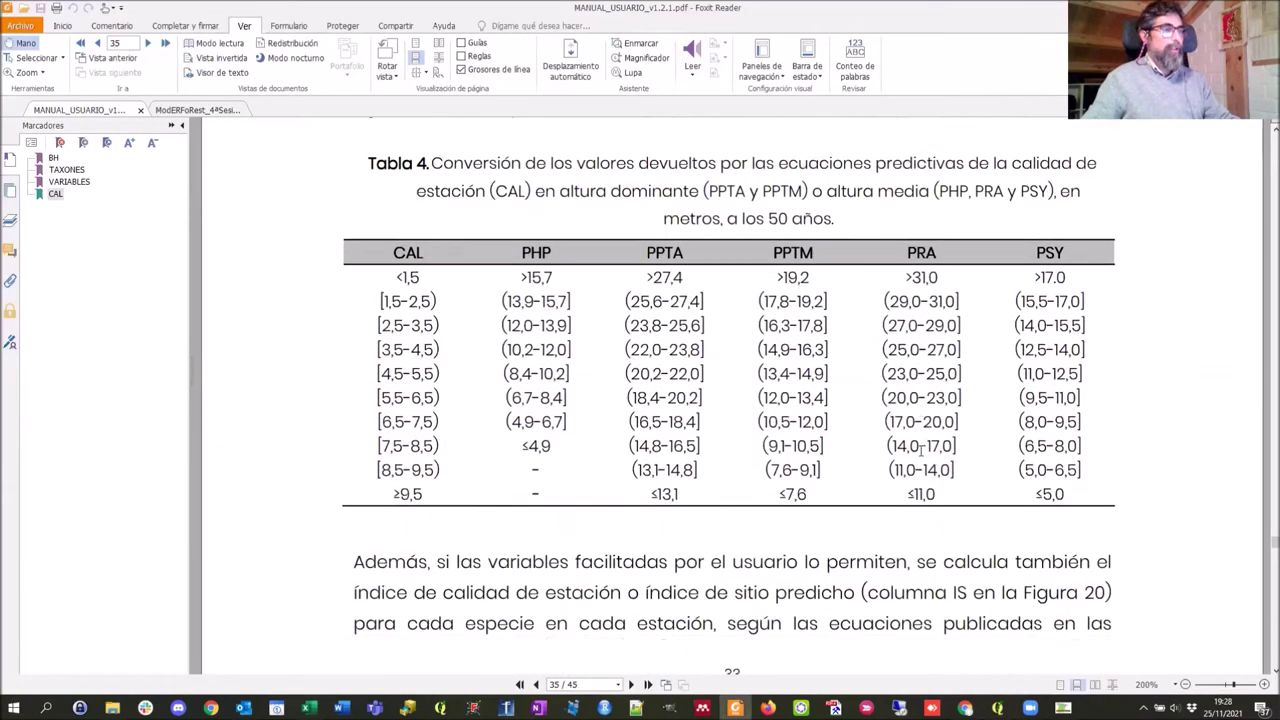
scroll(920, 453, down, 5)
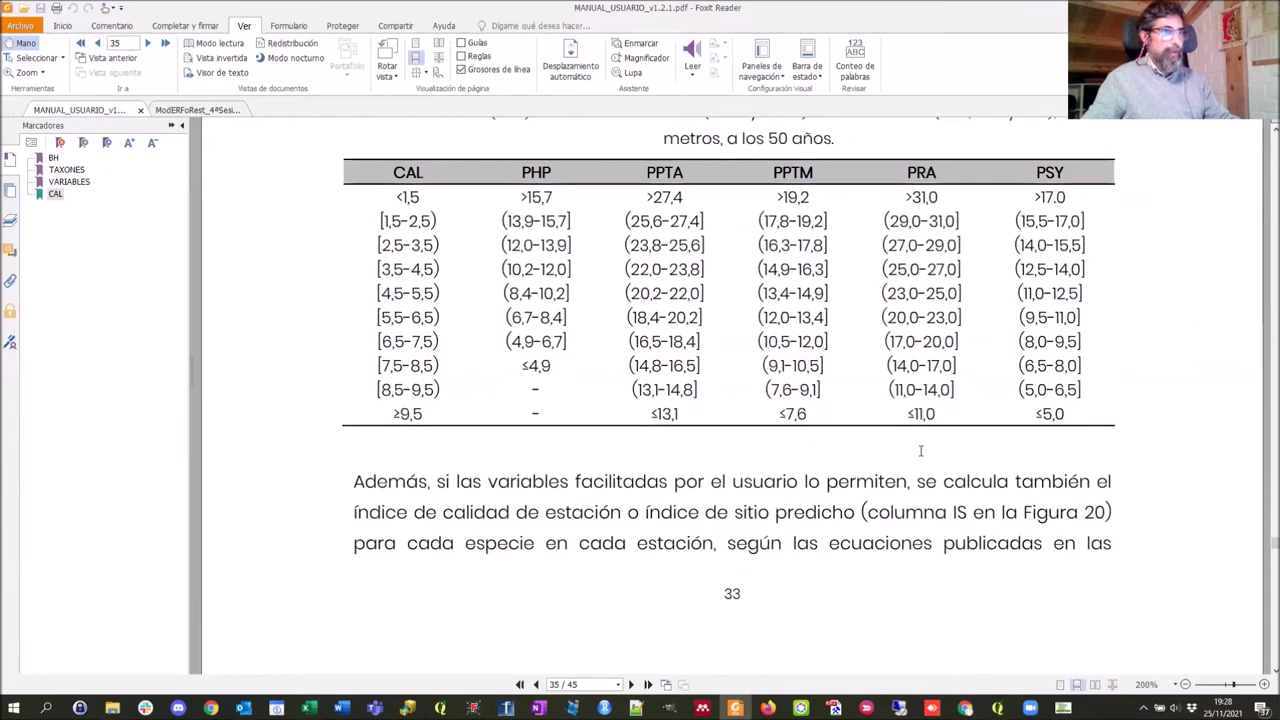
scroll(920, 451, down, 5)
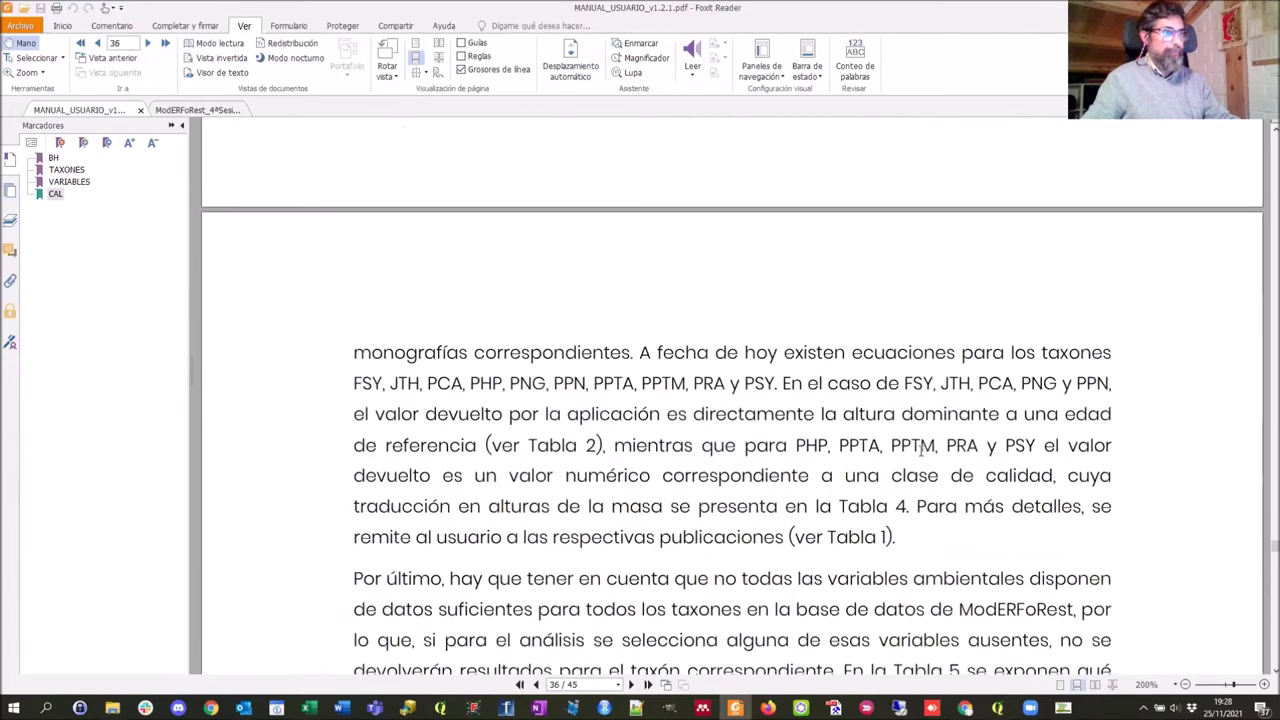
Examine Tabla 5 of the manual, which lists the variables without sufficient data for each taxon
scroll(920, 450, down, 11)
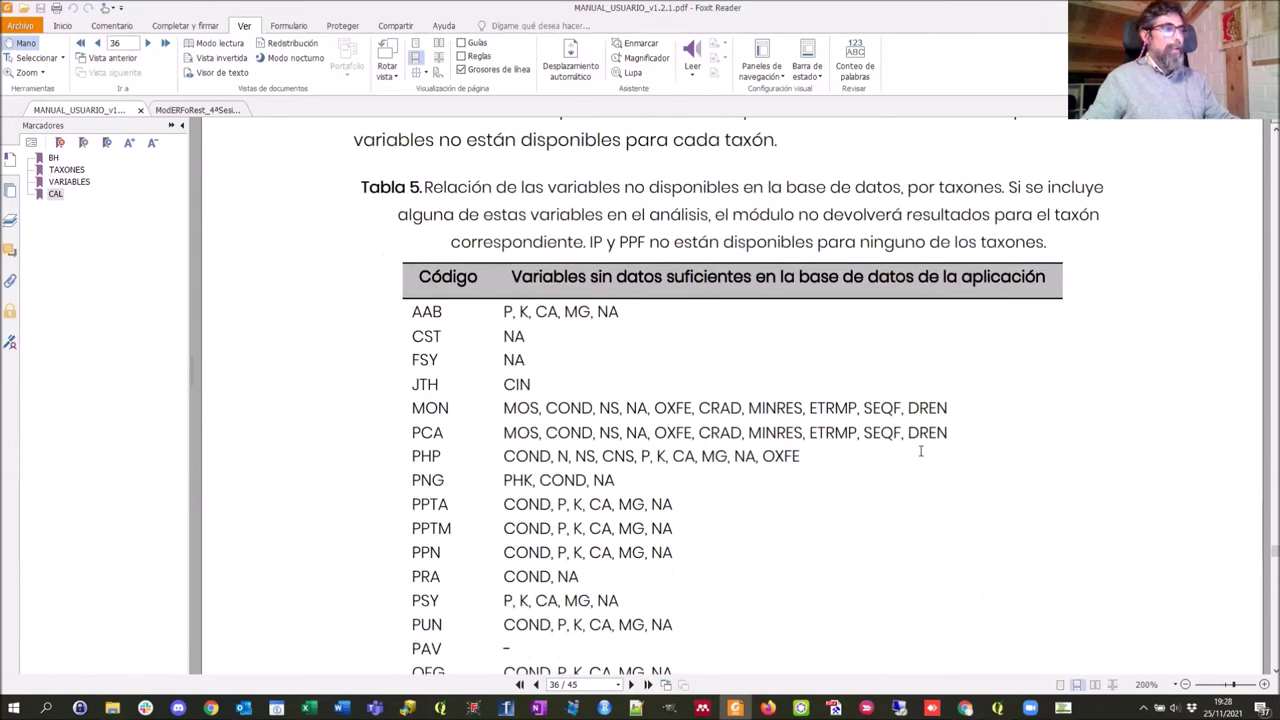
scroll(920, 451, down, 2)
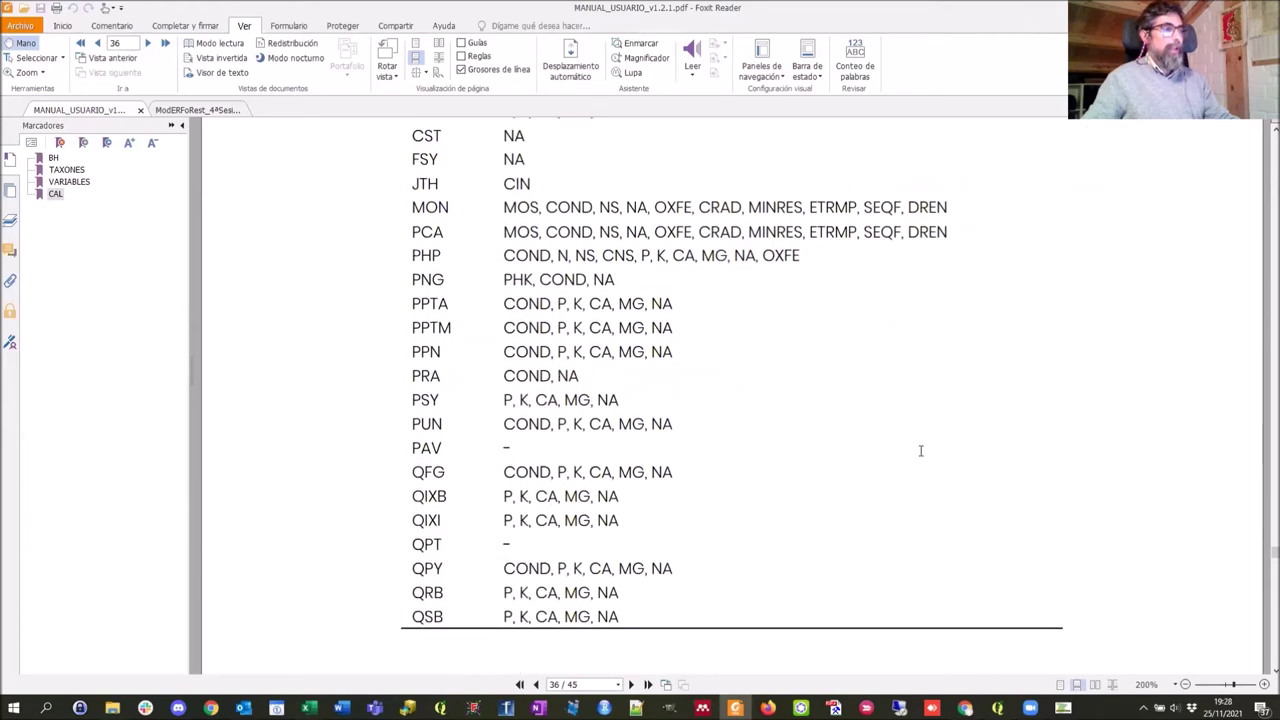
scroll(920, 451, up, 1)
scroll(909, 423, up, 1)
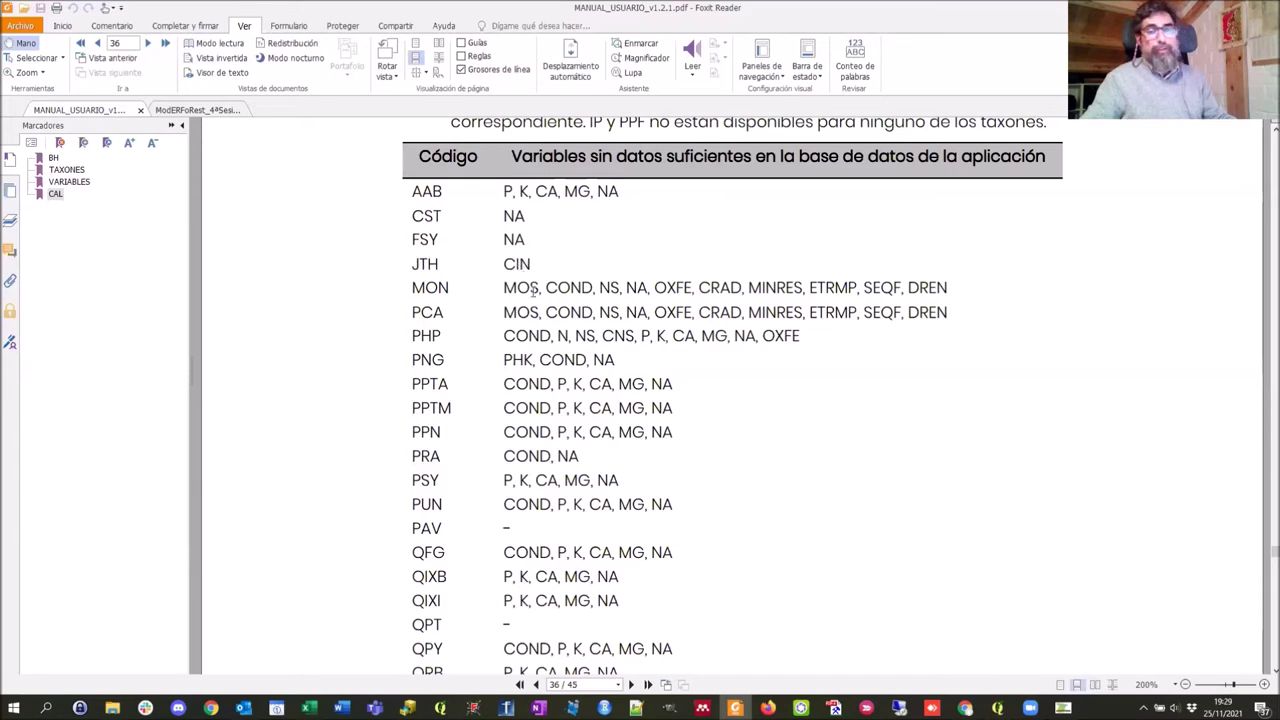
scroll(678, 486, down, 1)
scroll(679, 486, up, 3)
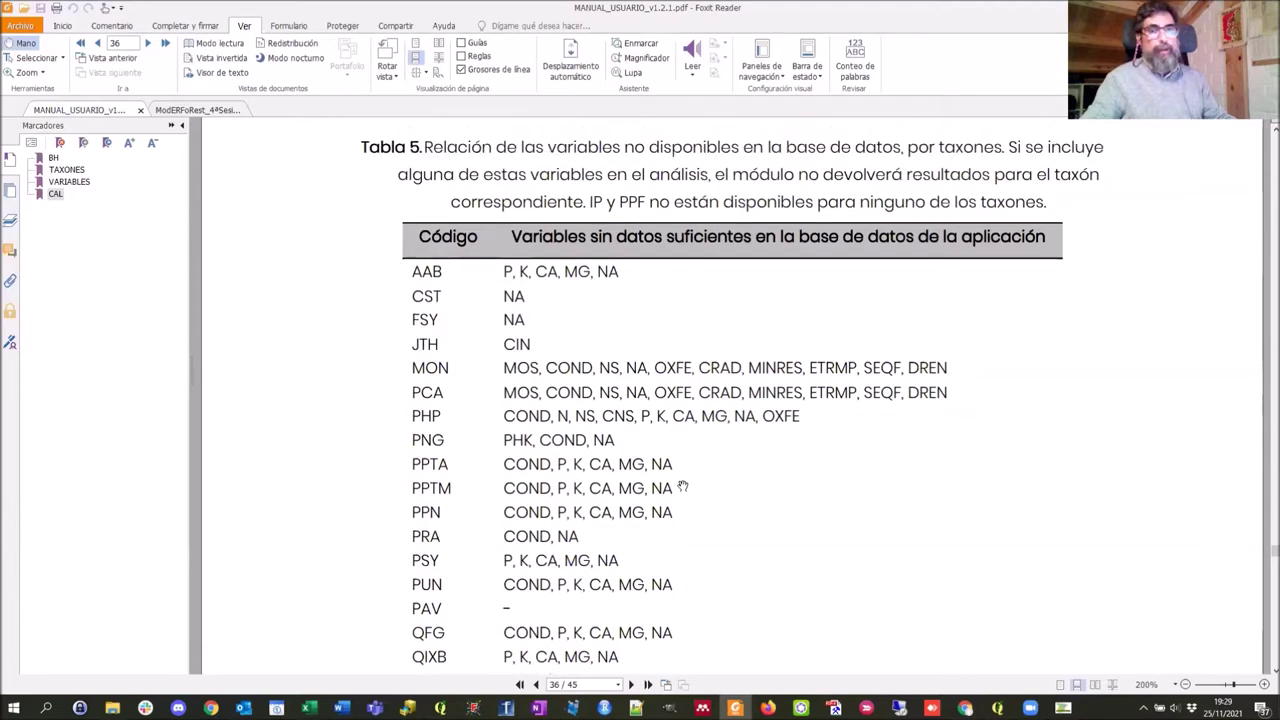
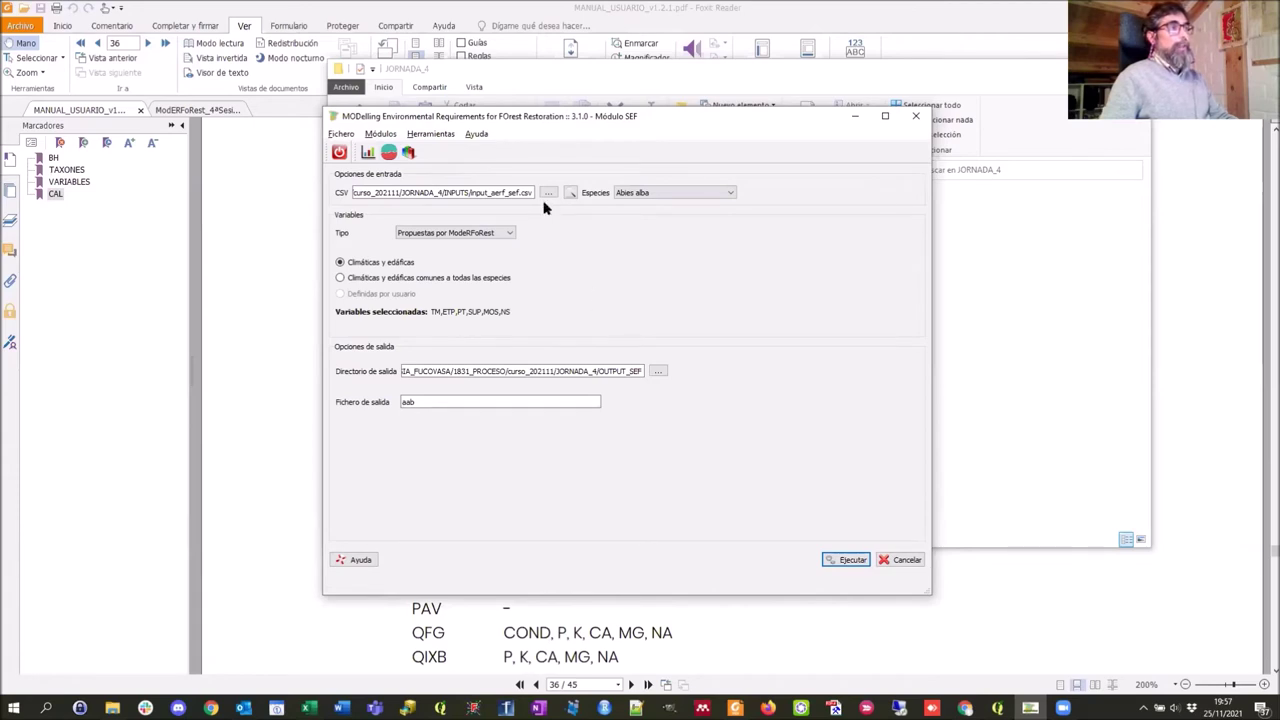
Choose Juniperus thurifera as the species for the SEF analysis
click(732, 194)
mouse_move(732, 216)
mouse_down()
mouse_move(735, 250)
mouse_move(733, 214)
mouse_up()
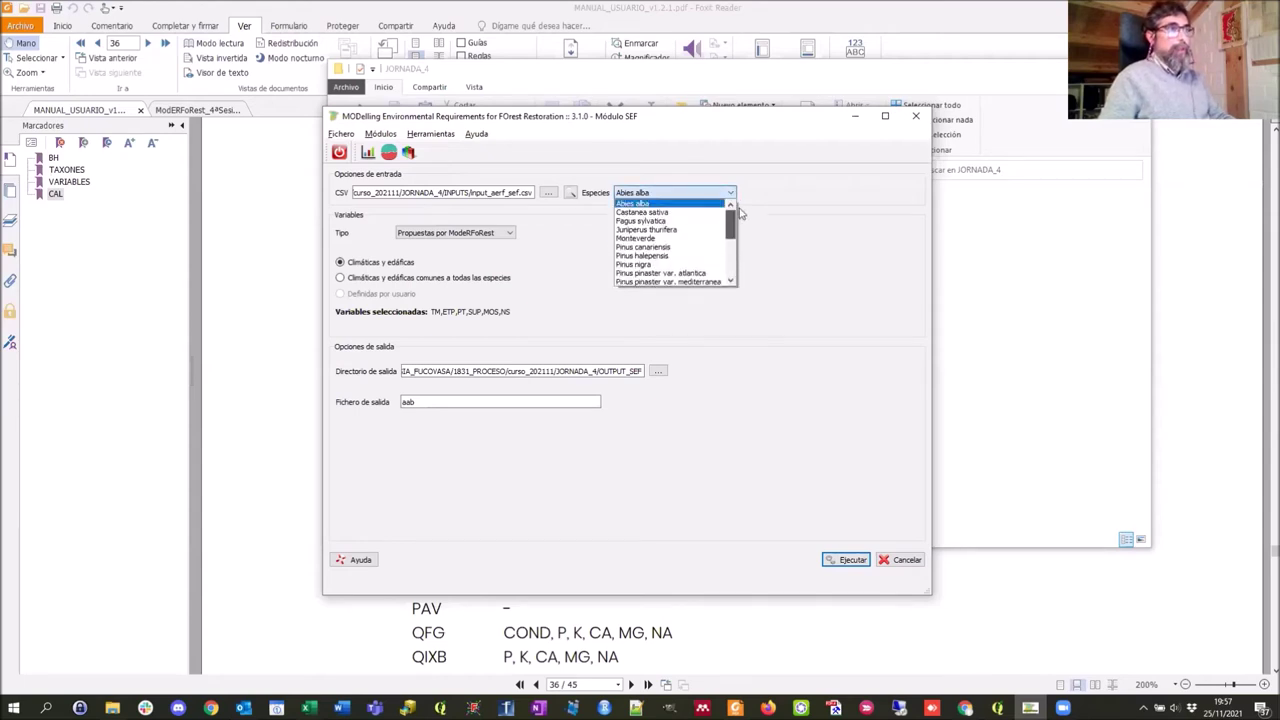
click(657, 193)
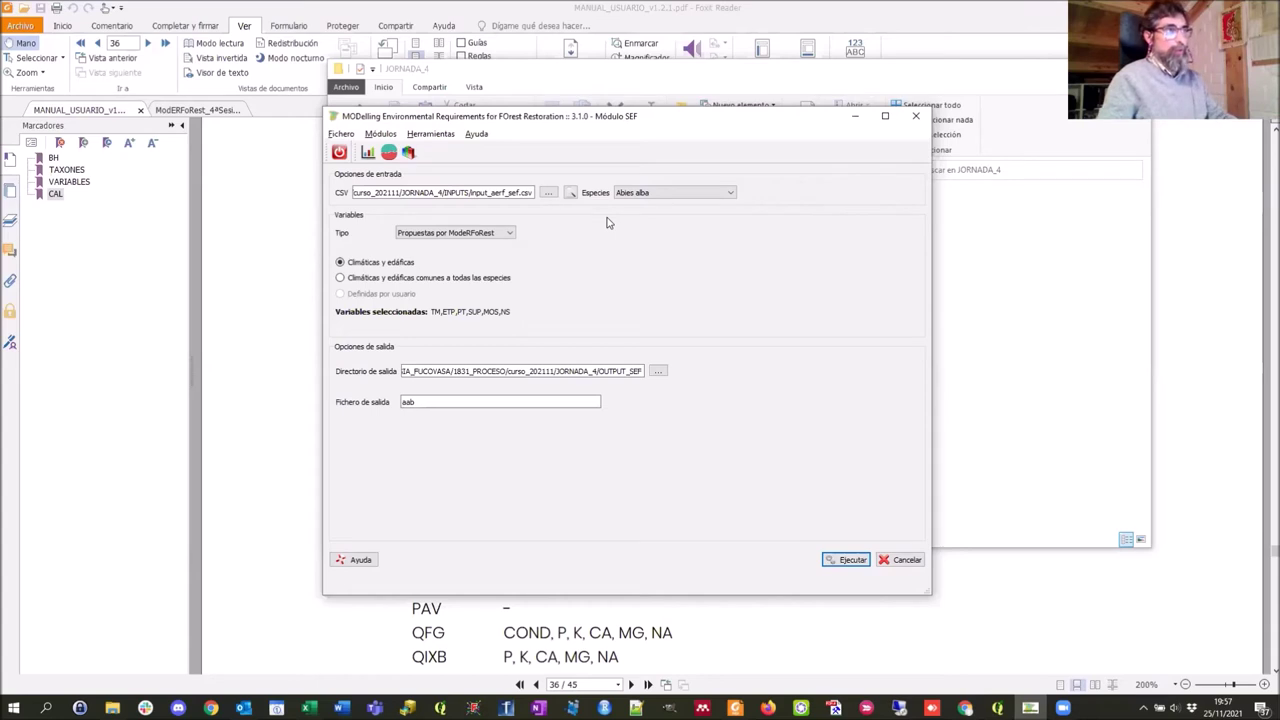
click(694, 193)
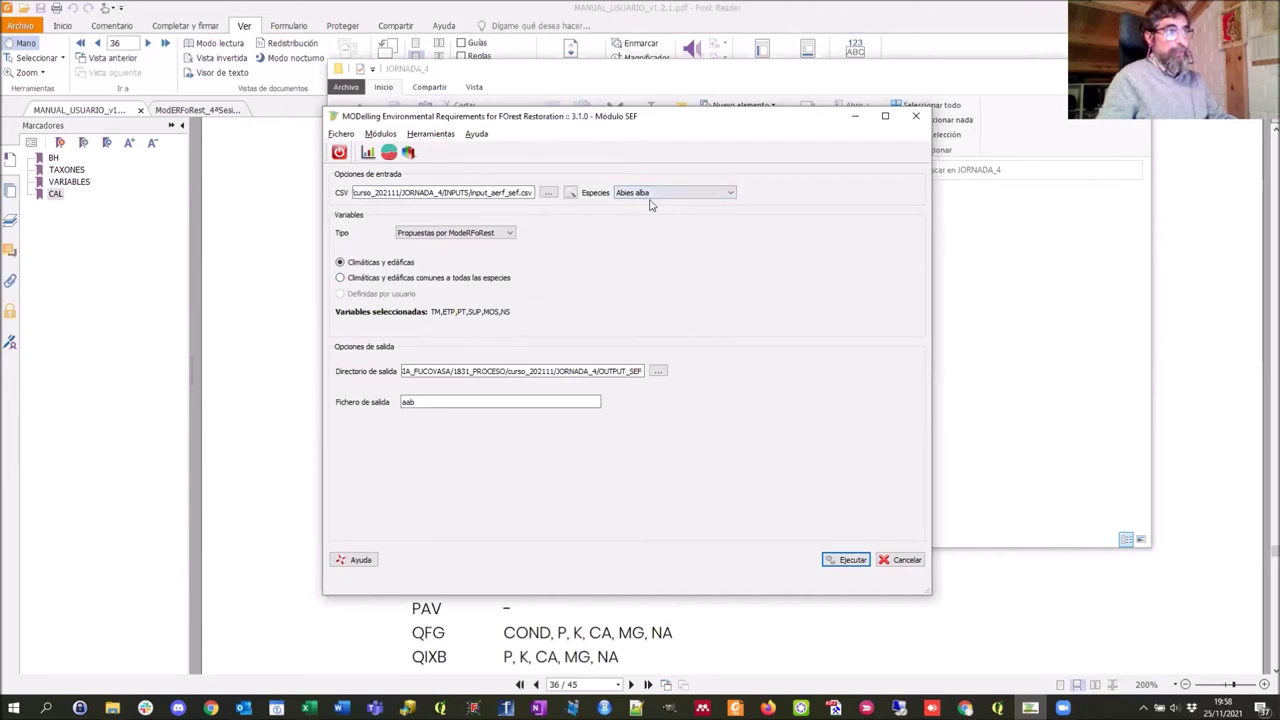
click(729, 193)
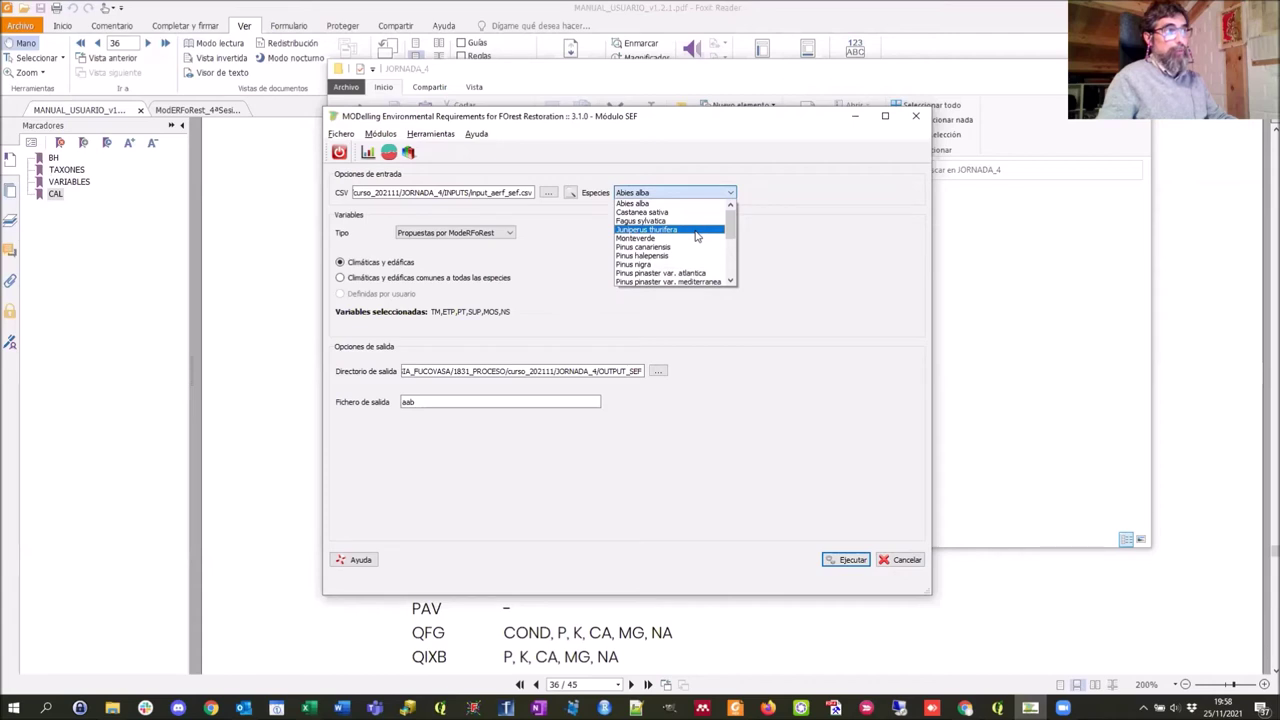
click(697, 234)
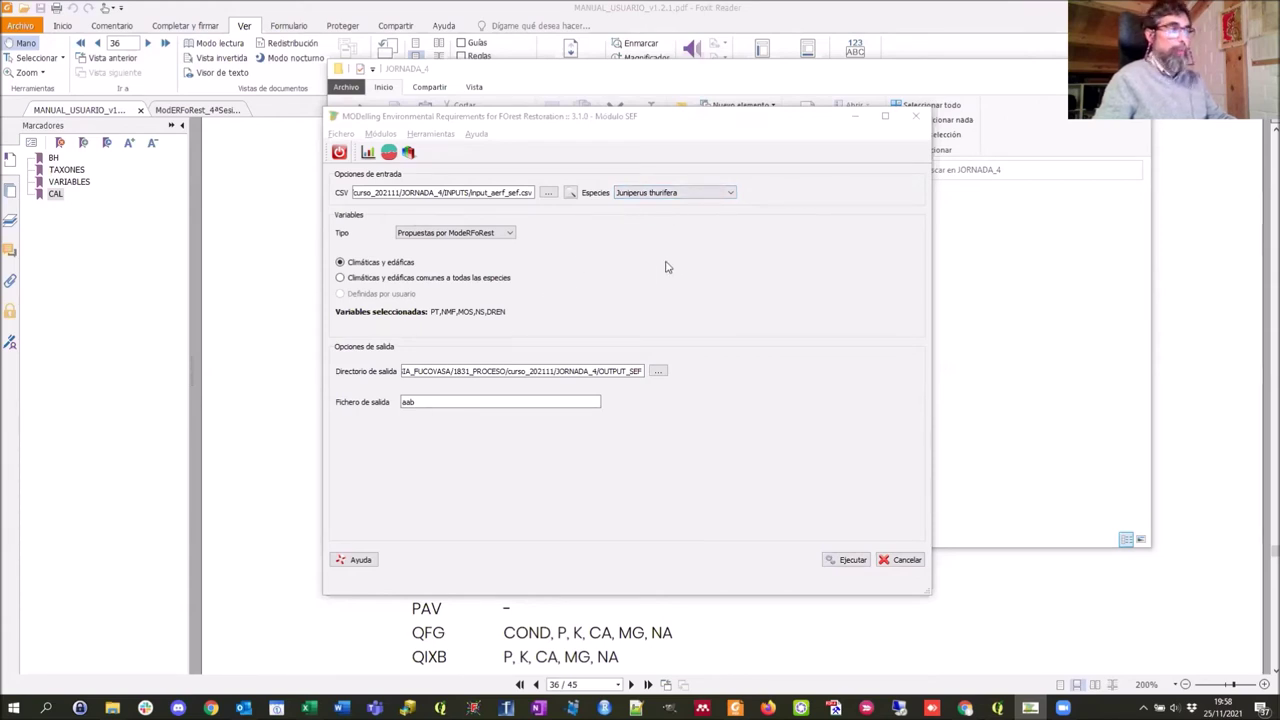
Preview the contents of the input CSV file and close the preview
click(571, 193)
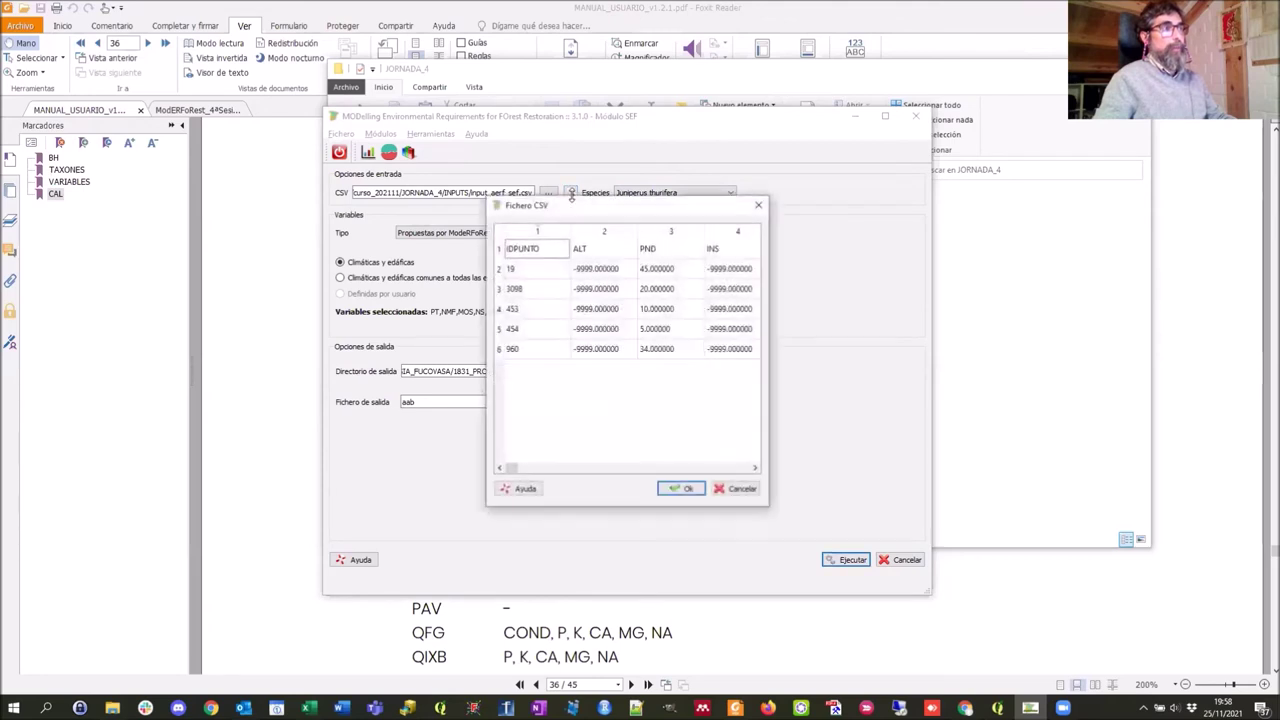
mouse_move(510, 469)
mouse_down()
mouse_move(718, 477)
mouse_move(508, 468)
mouse_up()
click(742, 490)
Load input_aerf_sef.csv from the INPUTS folder of JORNADA_4 as the input CSV
click(549, 196)
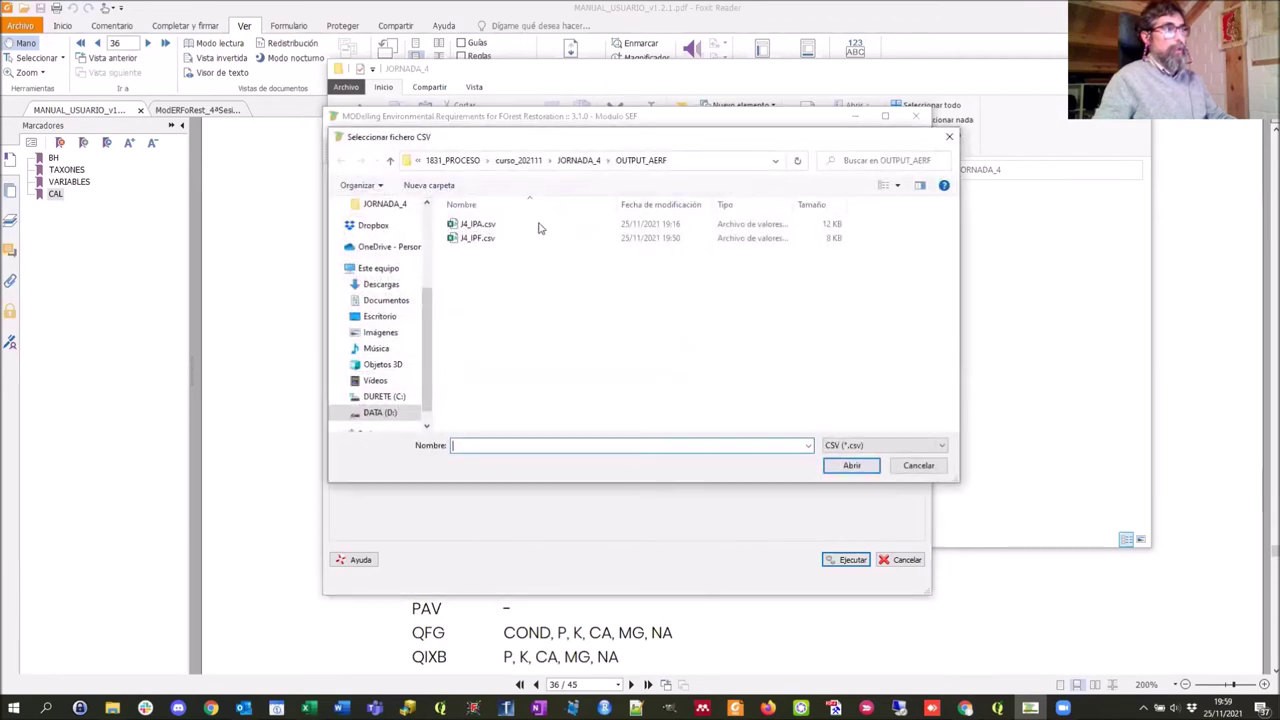
click(579, 161)
double_click(474, 226)
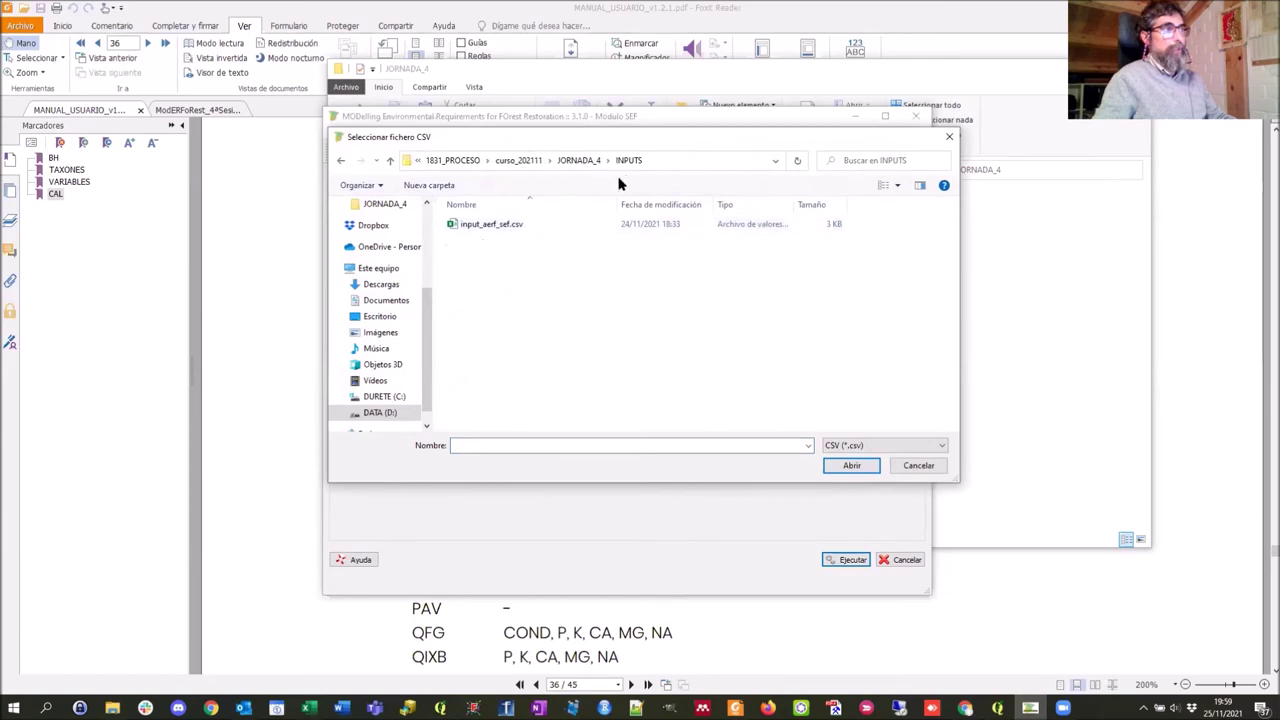
click(468, 228)
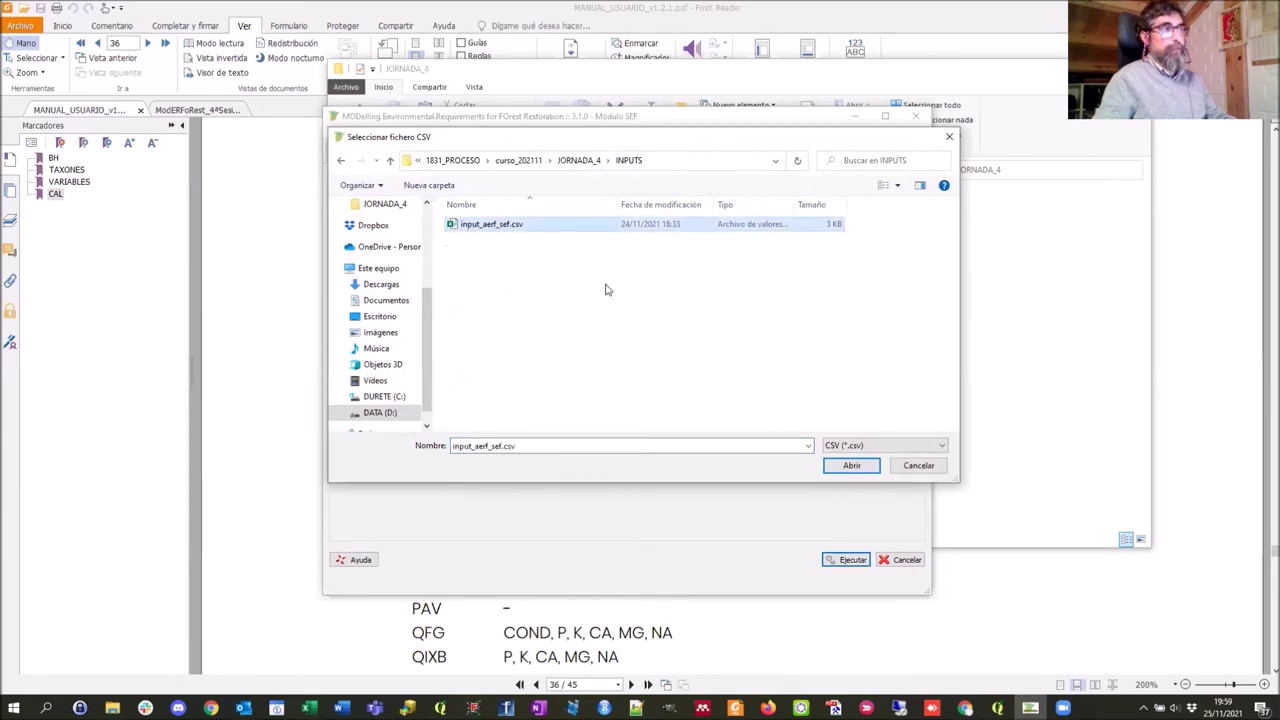
click(849, 465)
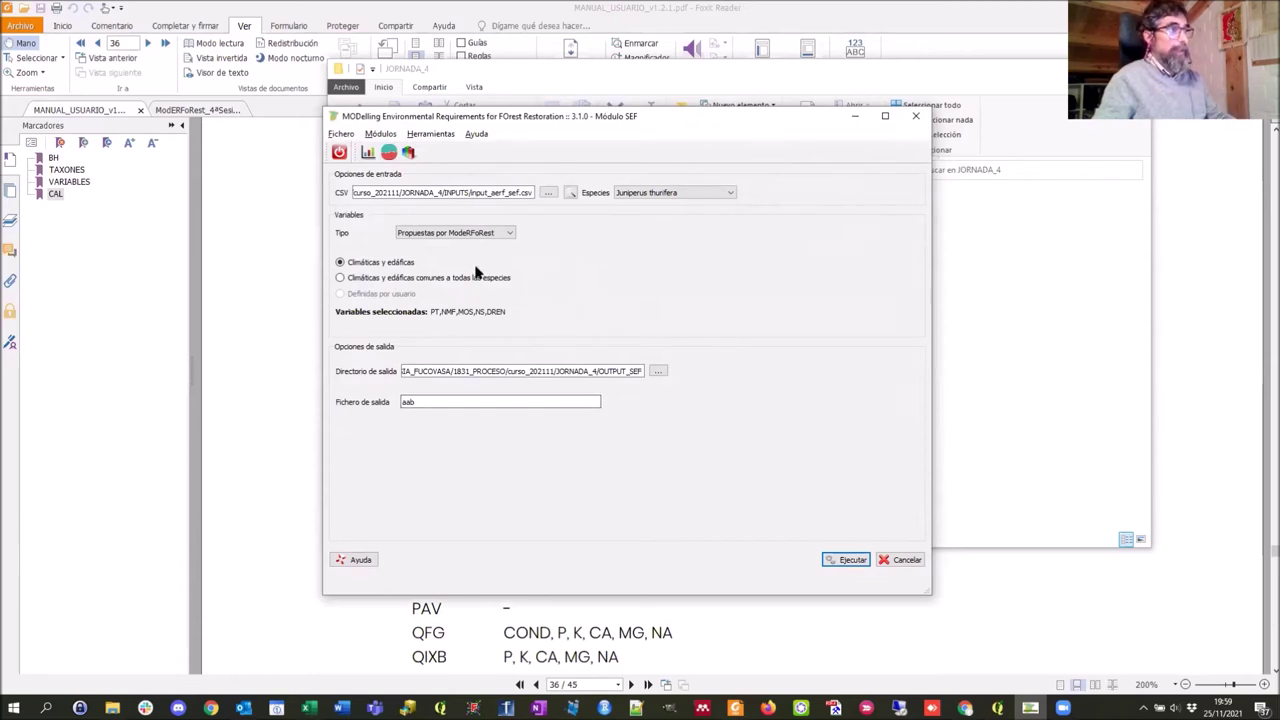
Compare the variables proposed under "Climáticas y edáficas" with those under "Climáticas y edáficas comunes a todas las especies"
click(339, 277)
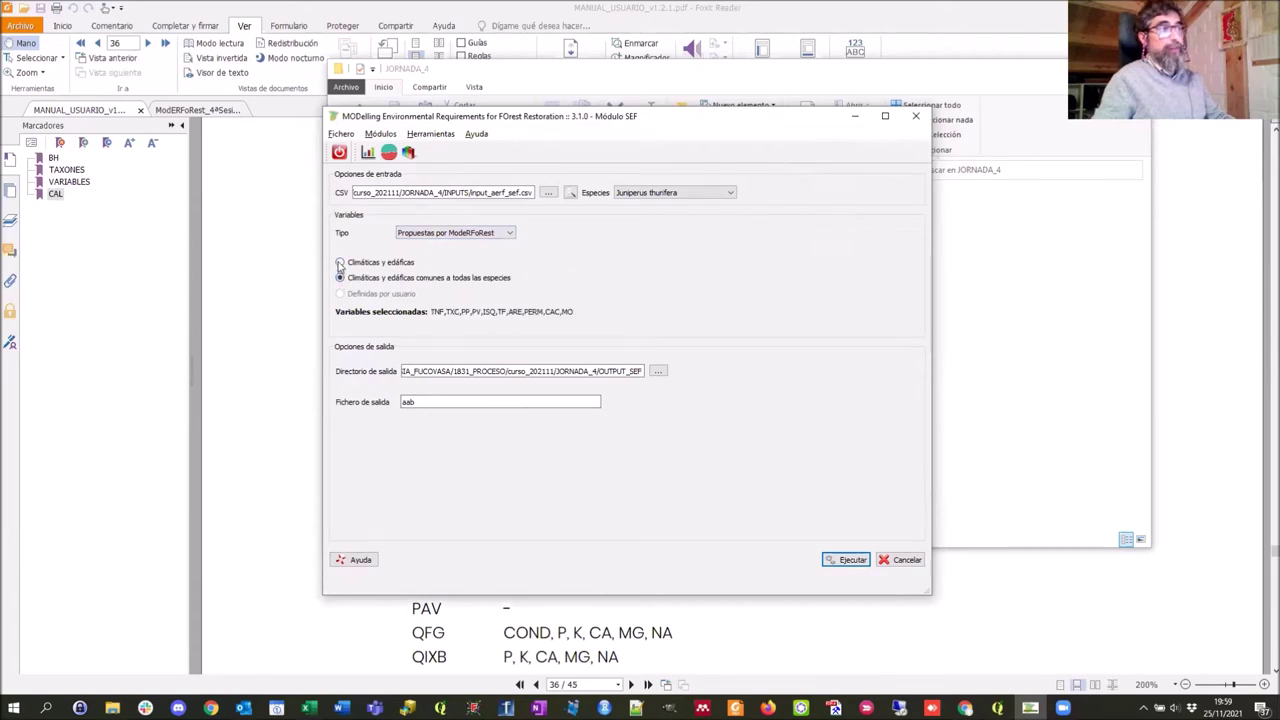
click(339, 263)
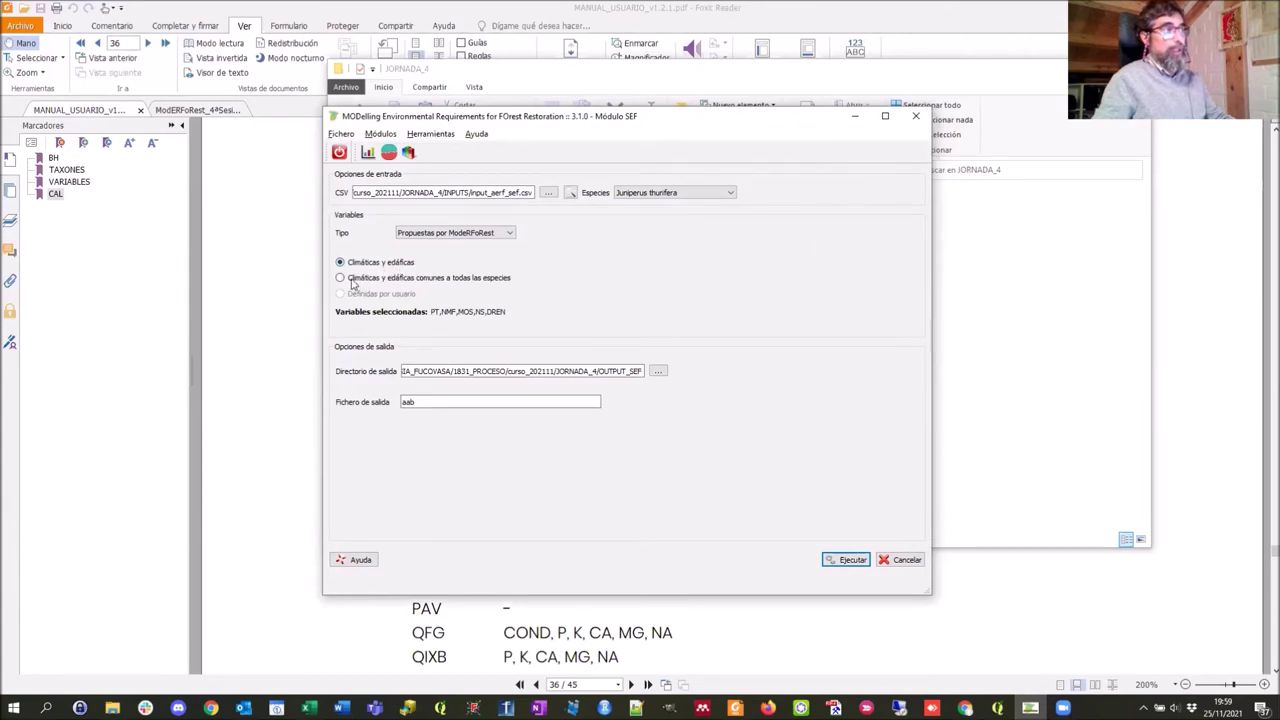
click(340, 278)
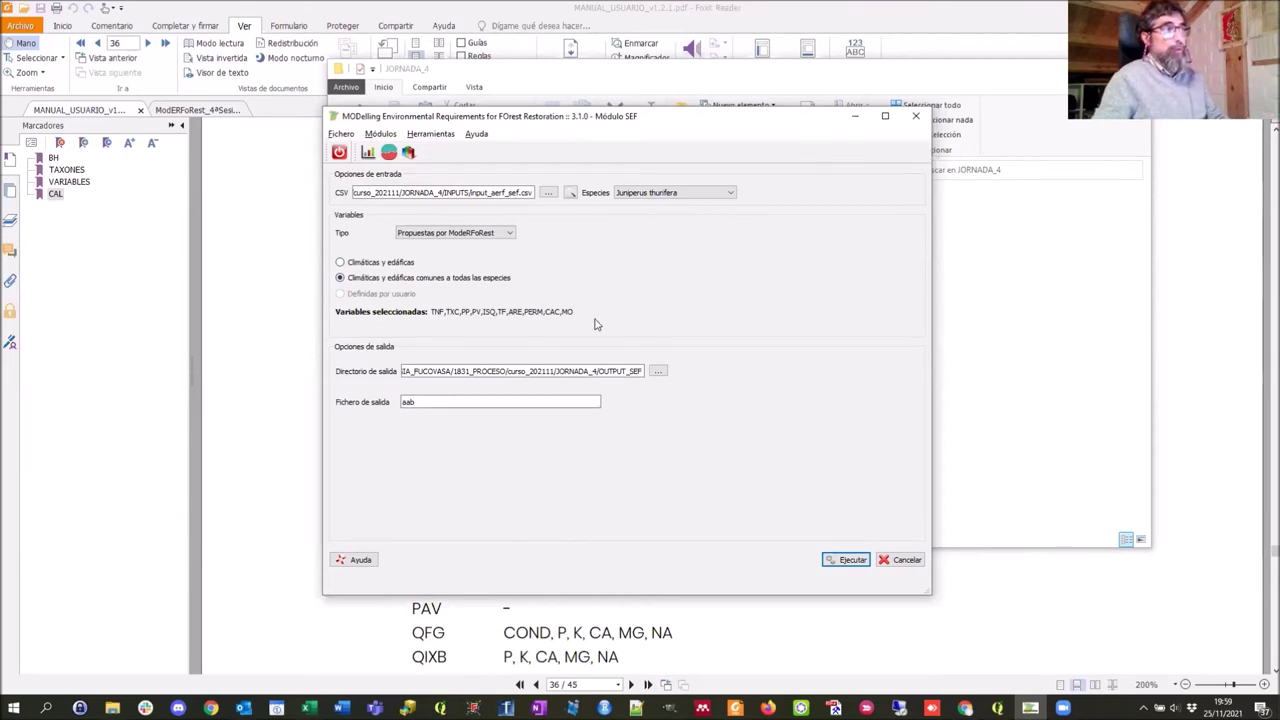
Examine the selectable climatic variables of the "Definidas por usuario" type, then return to "Propuestas por ModeRFoRest" without selecting any
click(510, 233)
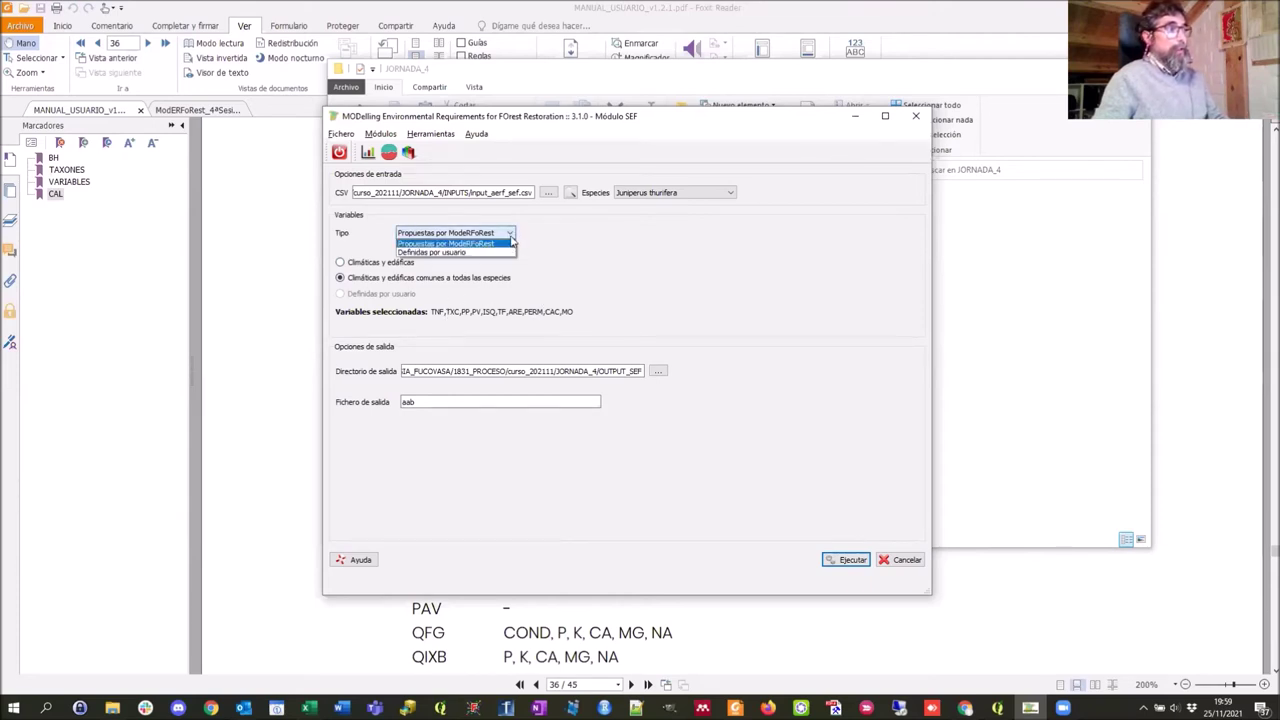
click(464, 253)
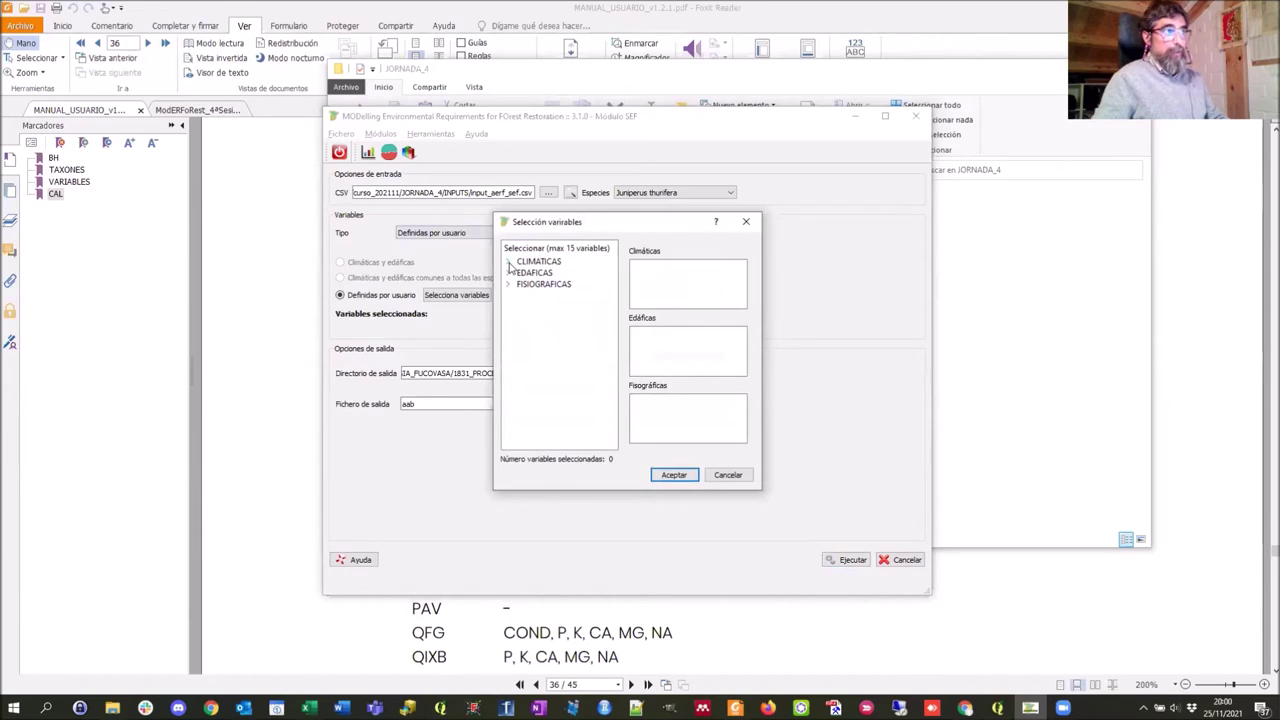
click(509, 262)
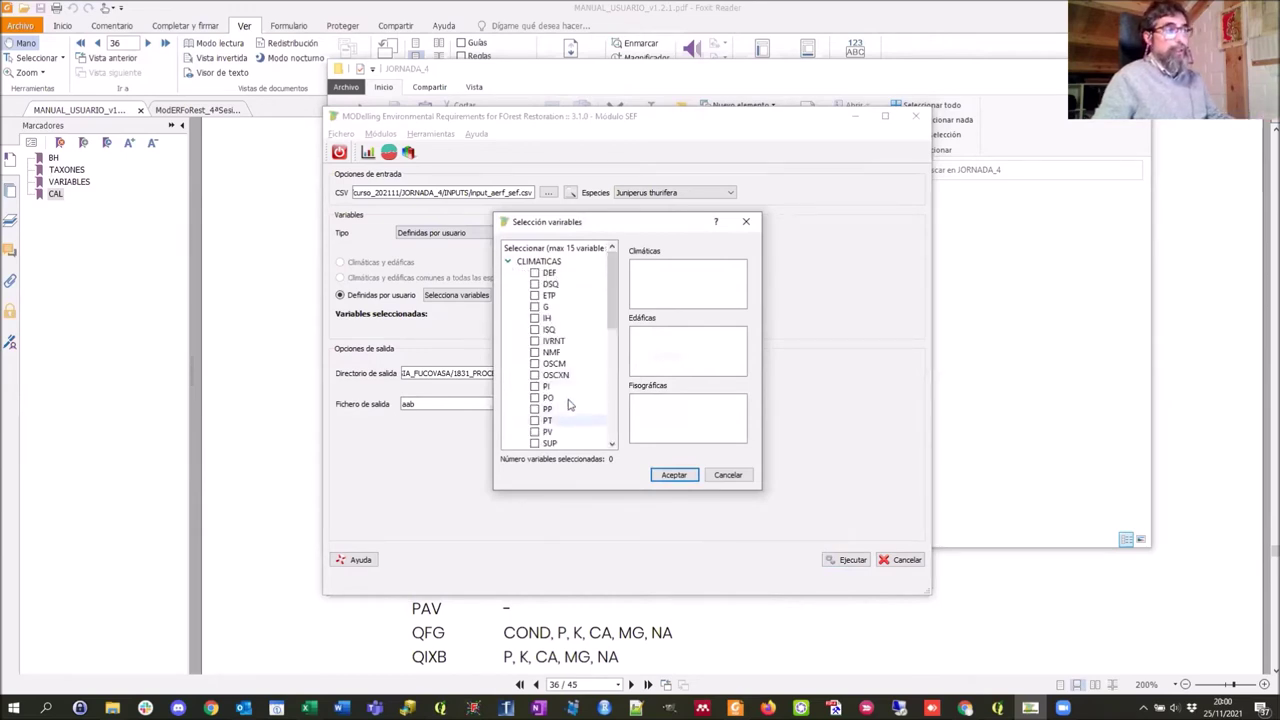
click(508, 262)
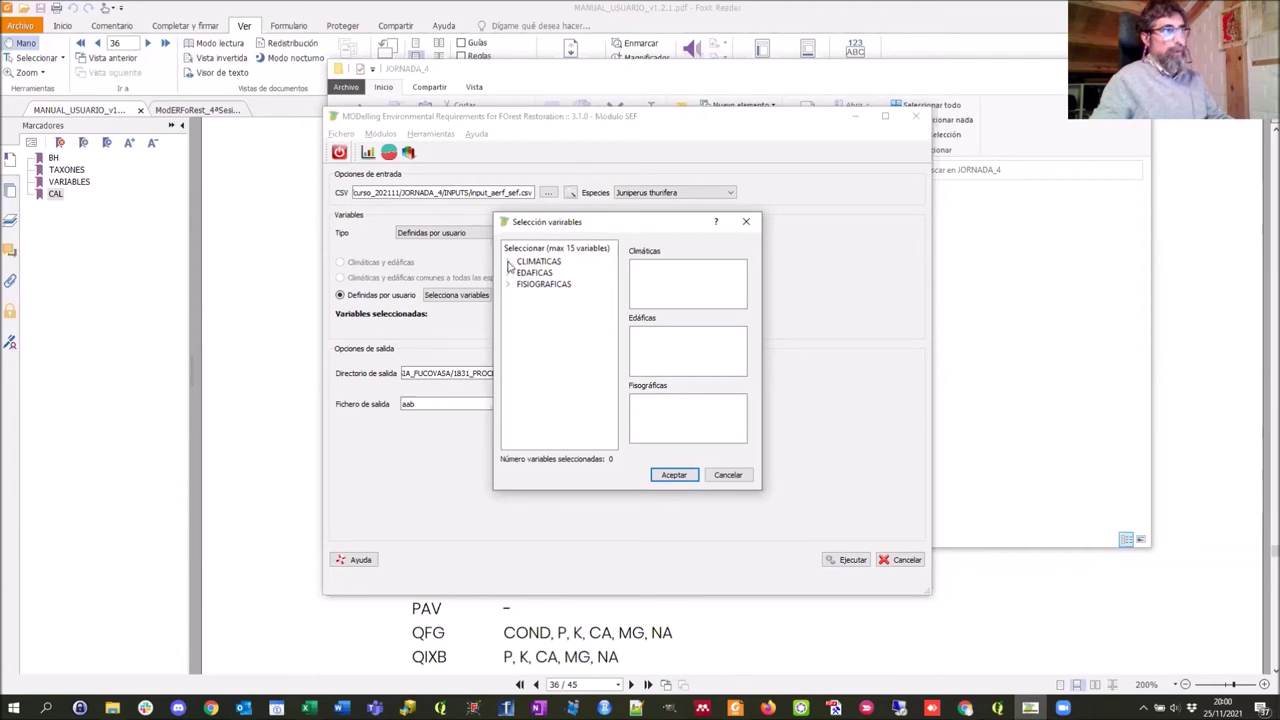
click(745, 221)
click(469, 233)
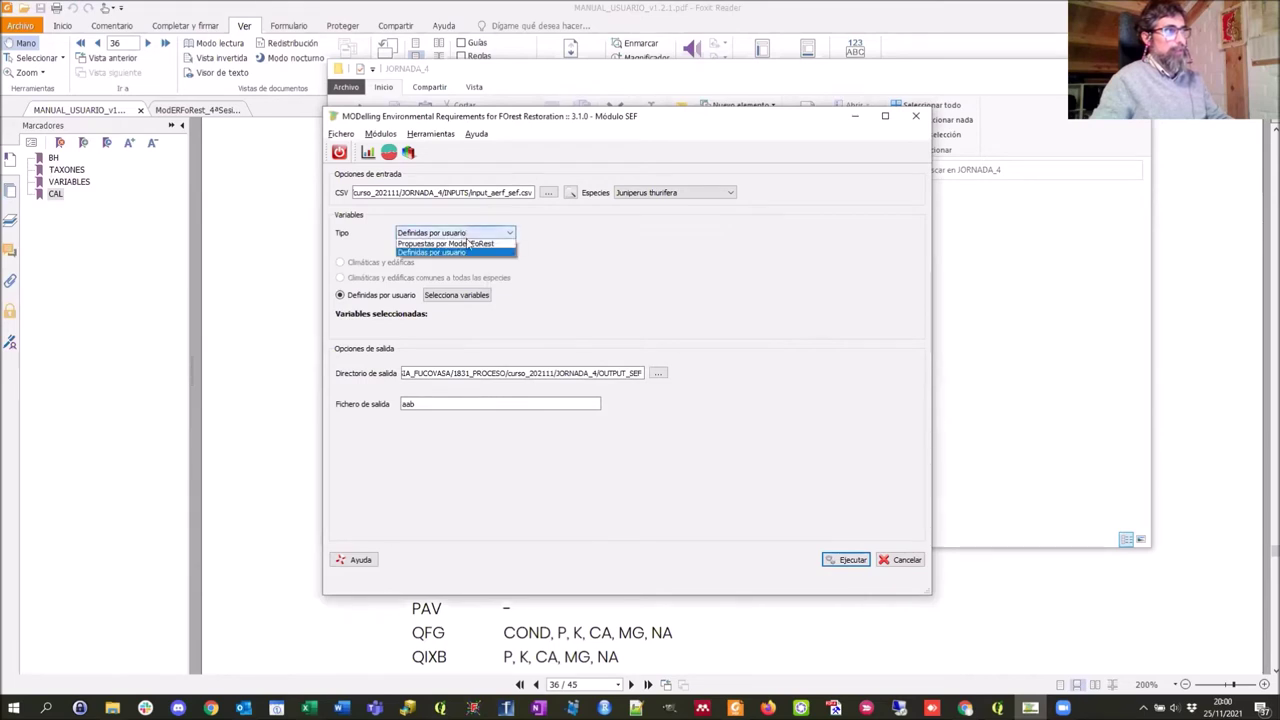
click(469, 247)
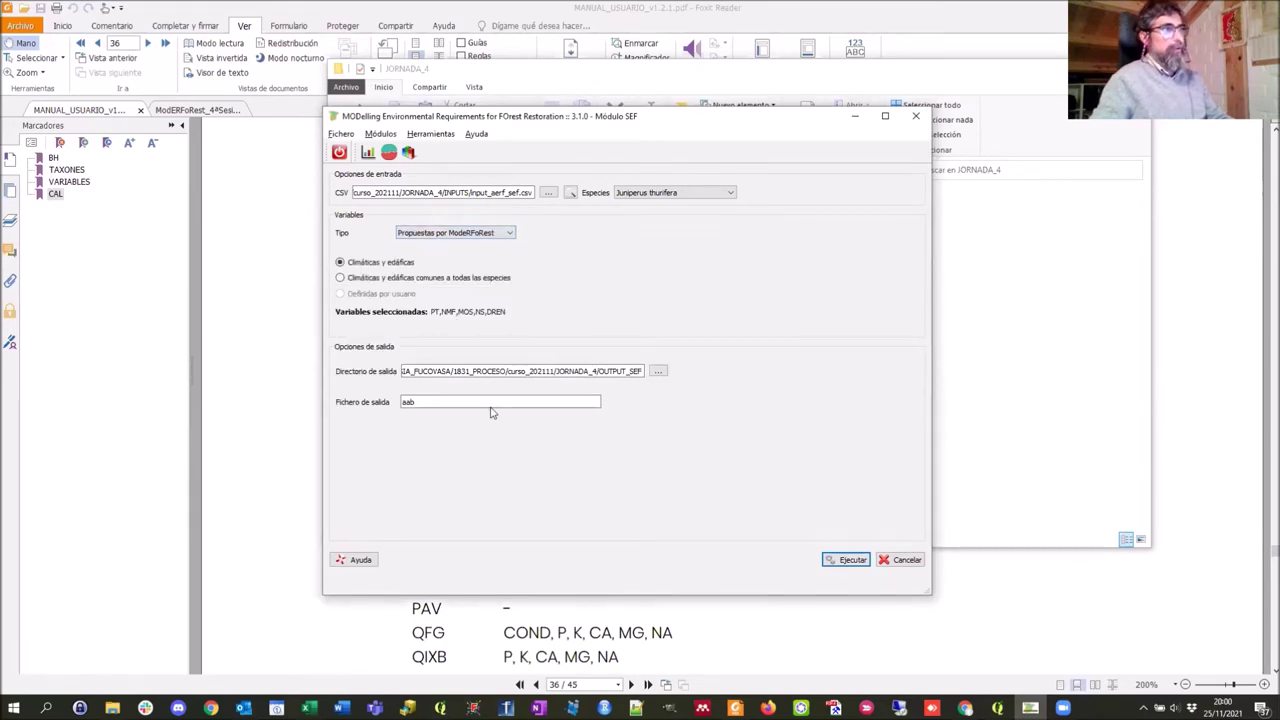
Set the output directory to the OUTPUT_SEF folder inside JORNADA_4
click(659, 372)
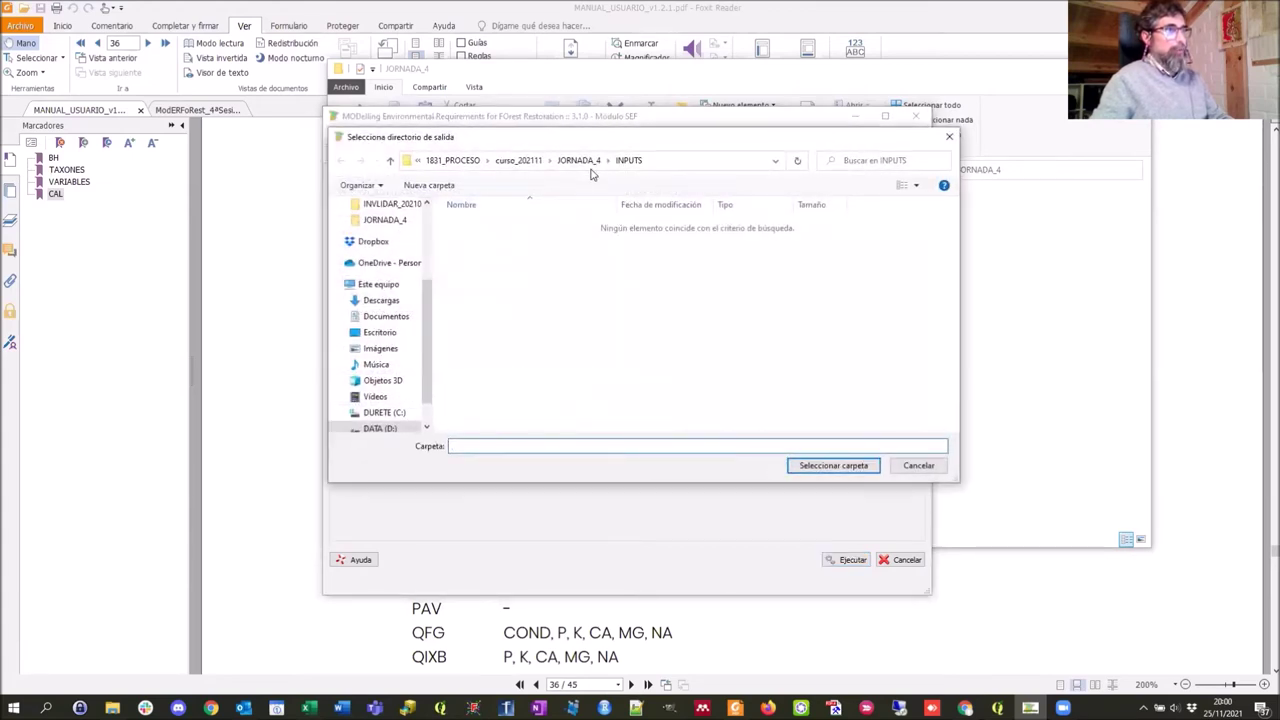
click(587, 162)
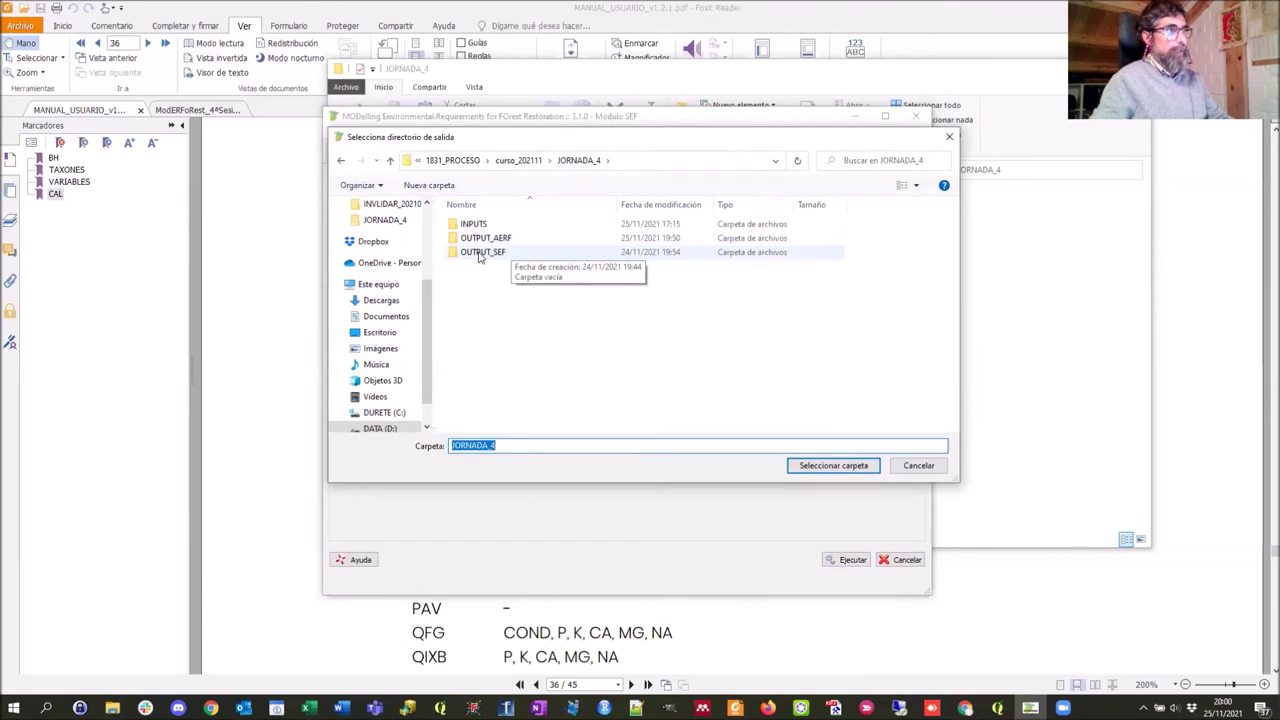
double_click(484, 253)
click(851, 466)
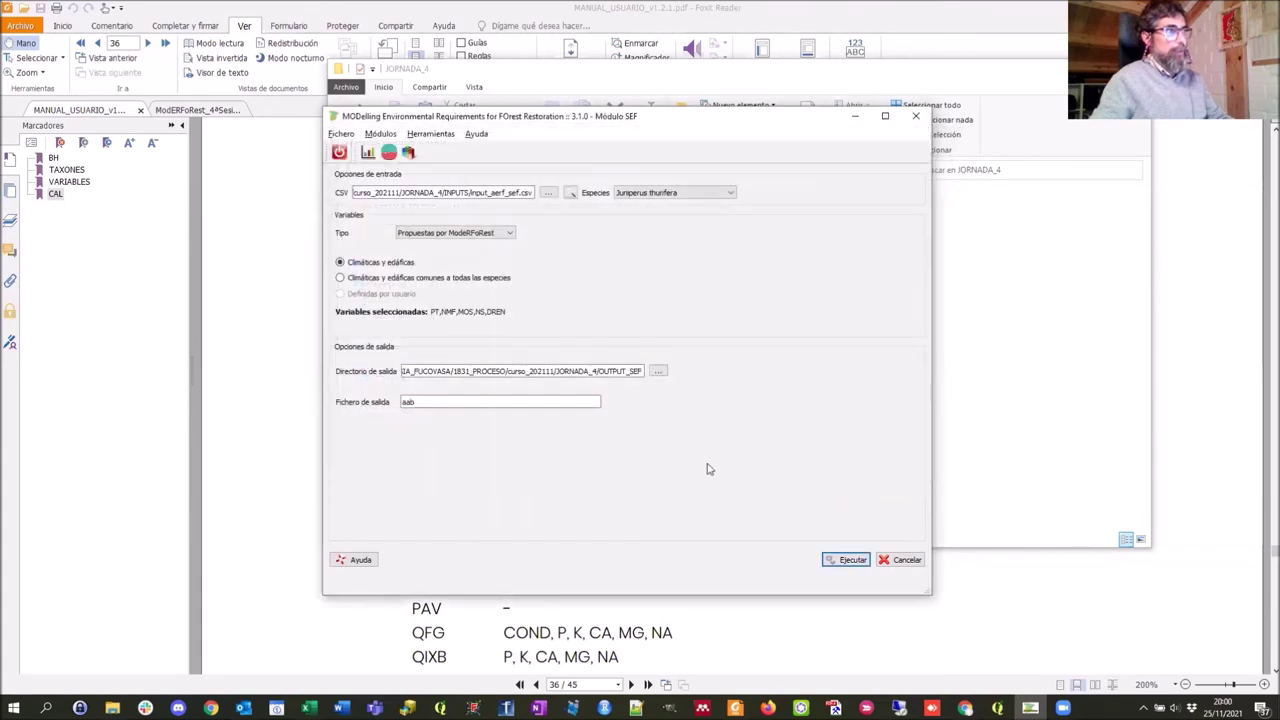
Name the output file J4_sef
double_click(428, 401)
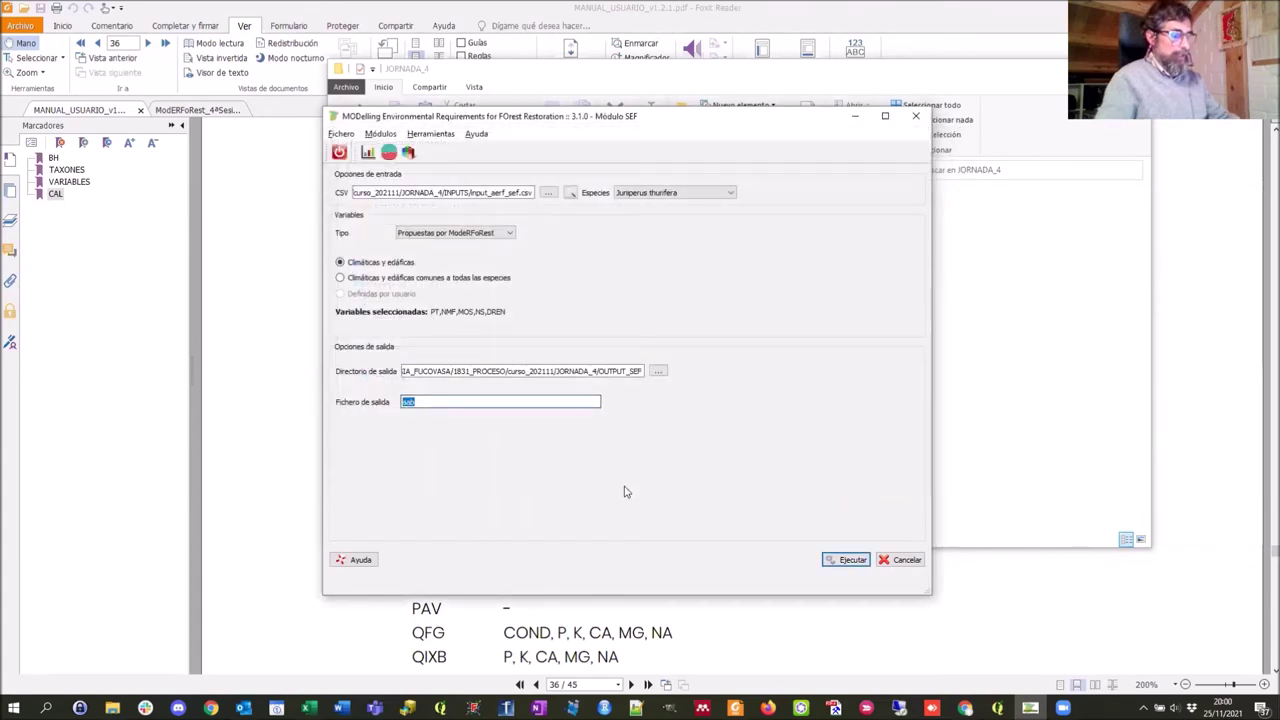
key(BackSpace)
key(Caps_Lock)
text(JT)
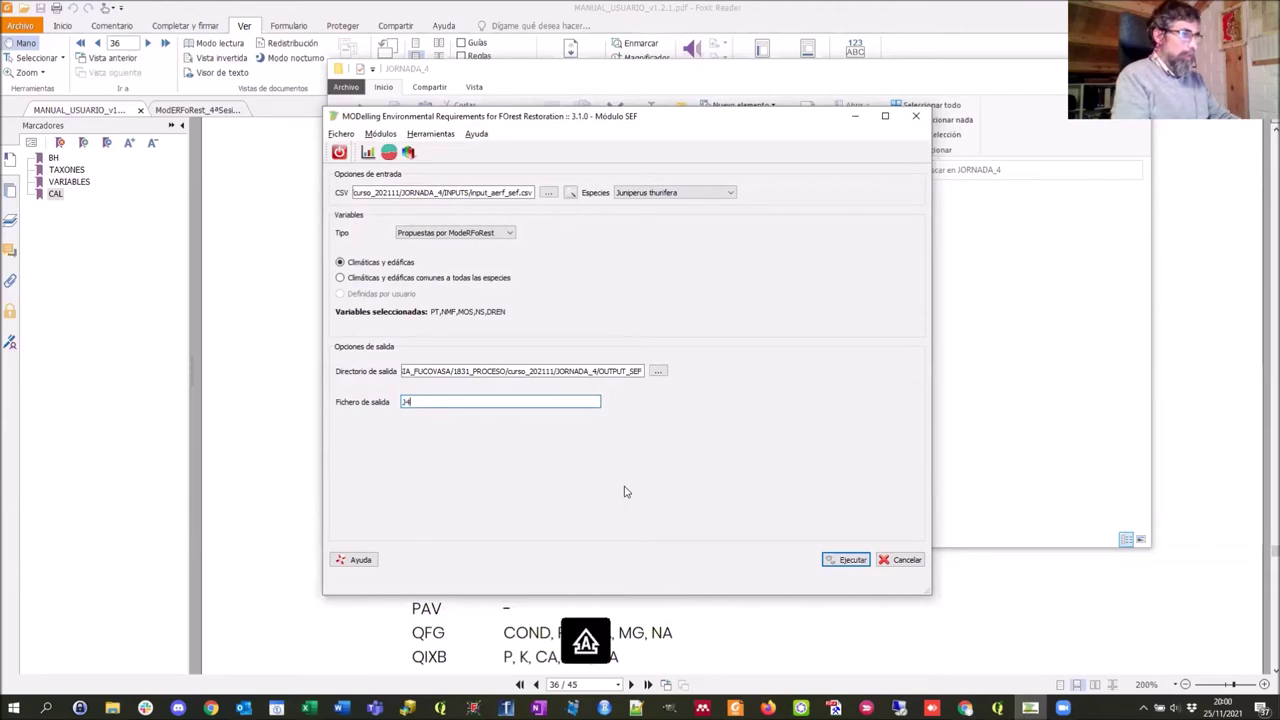
key(Caps_Lock)
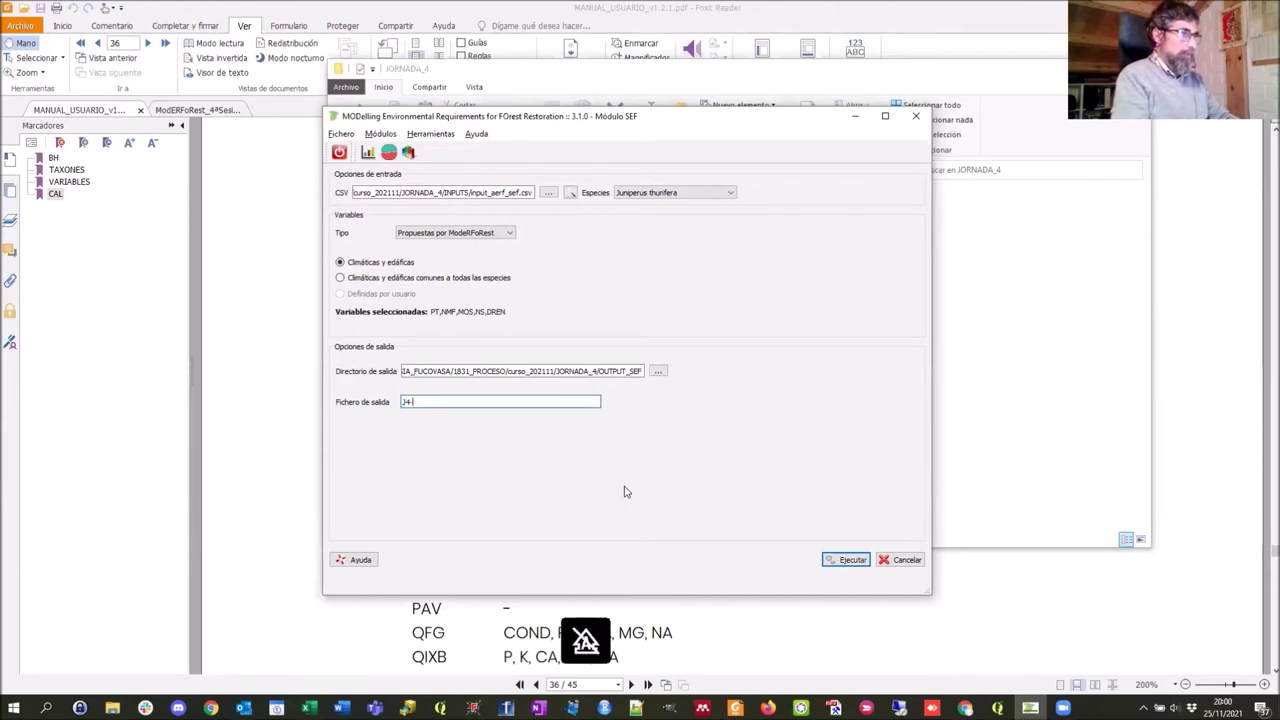
text(4_se)
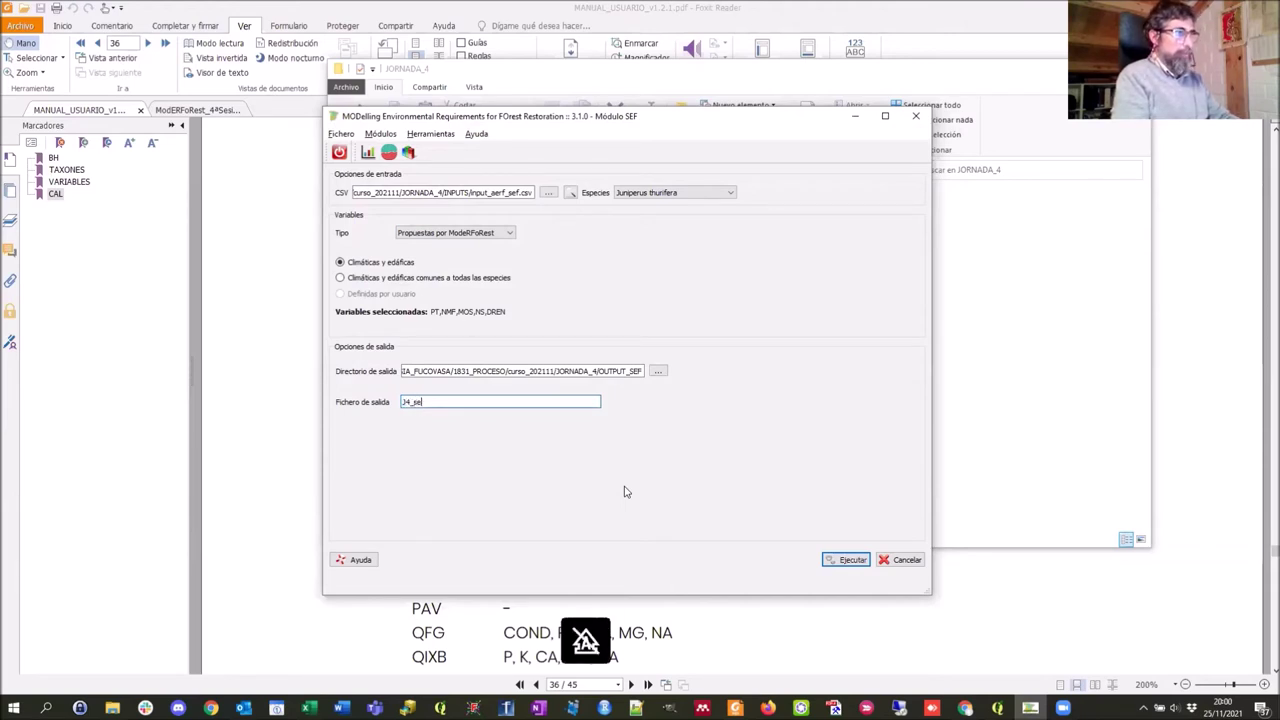
text(f)
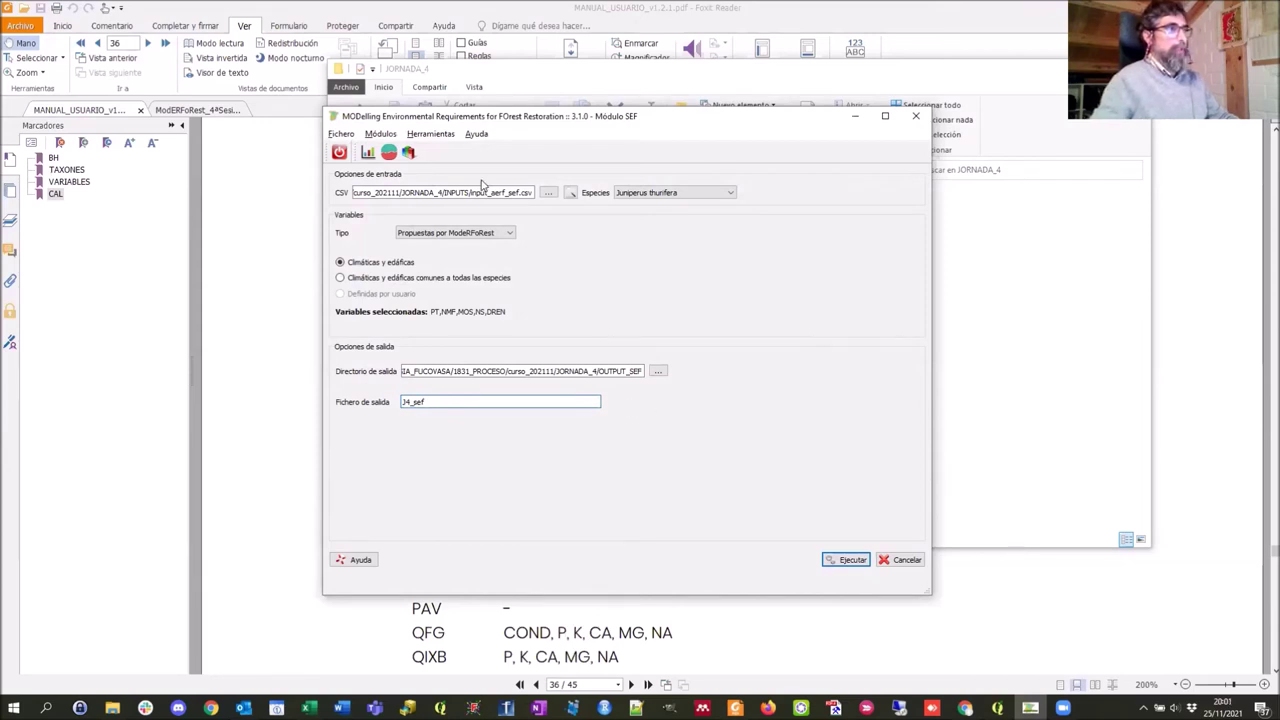
Run the SEF module and acknowledge its messages until processing finishes
click(843, 563)
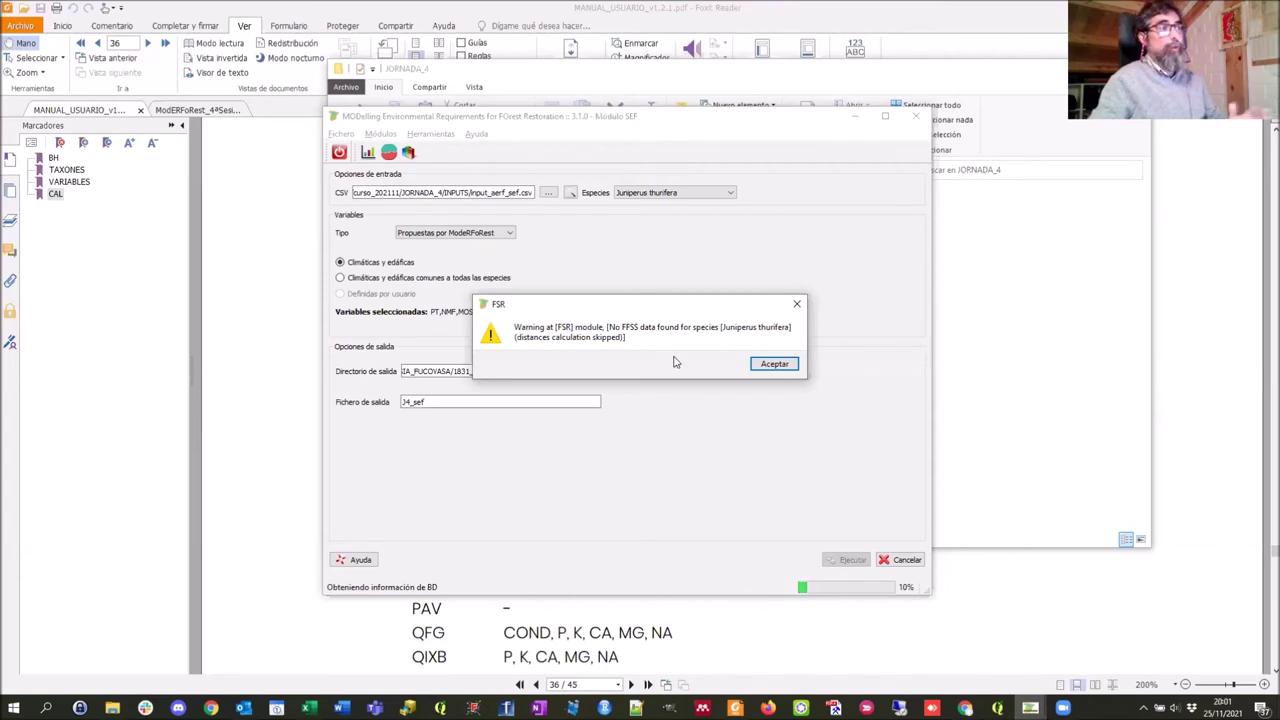
click(774, 364)
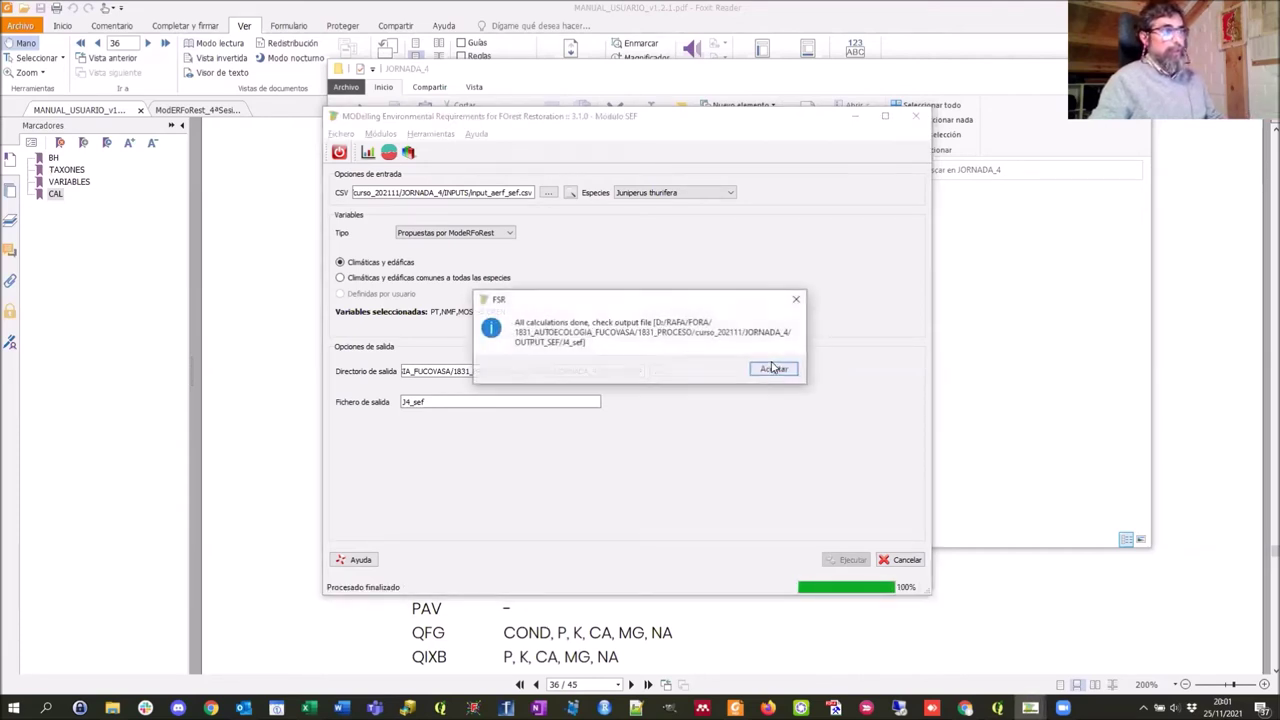
click(760, 370)
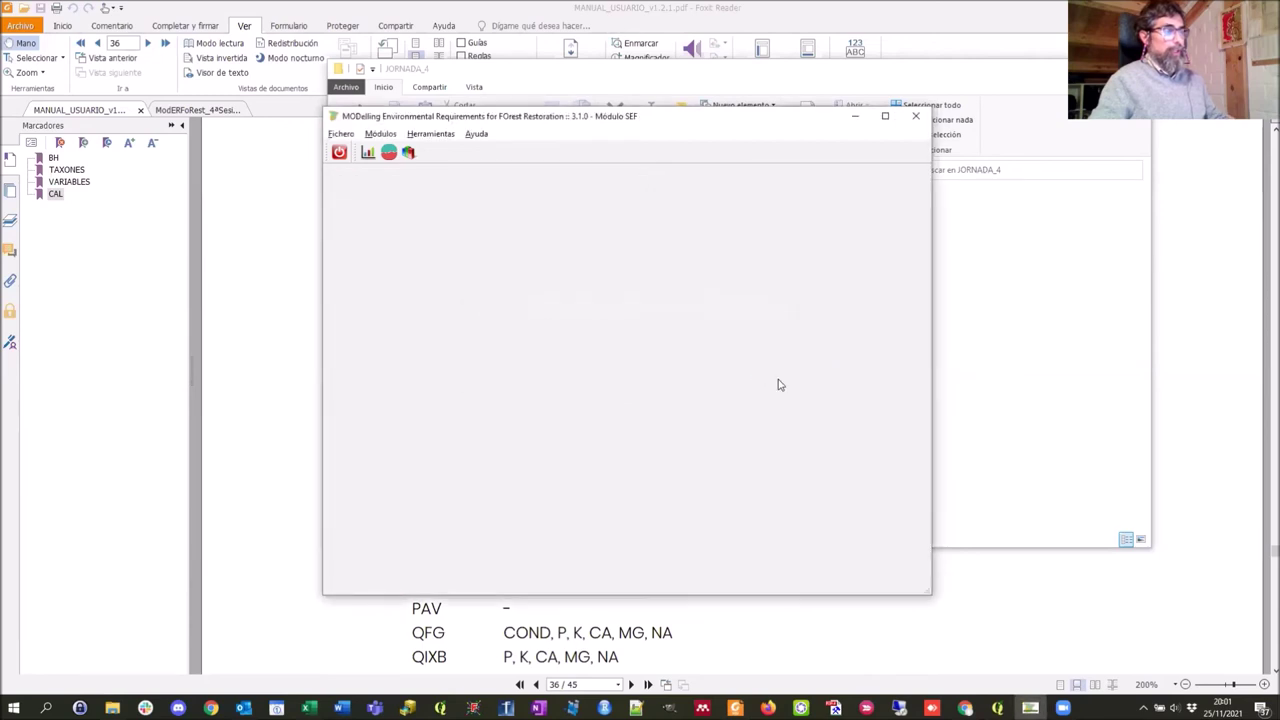
Switch to File Explorer, open auto_ecology_JTH_J4_sef.txt from OUTPUT_SEF, and highlight the list of variables used
key(alt+Tab)
key(alt+Tab)
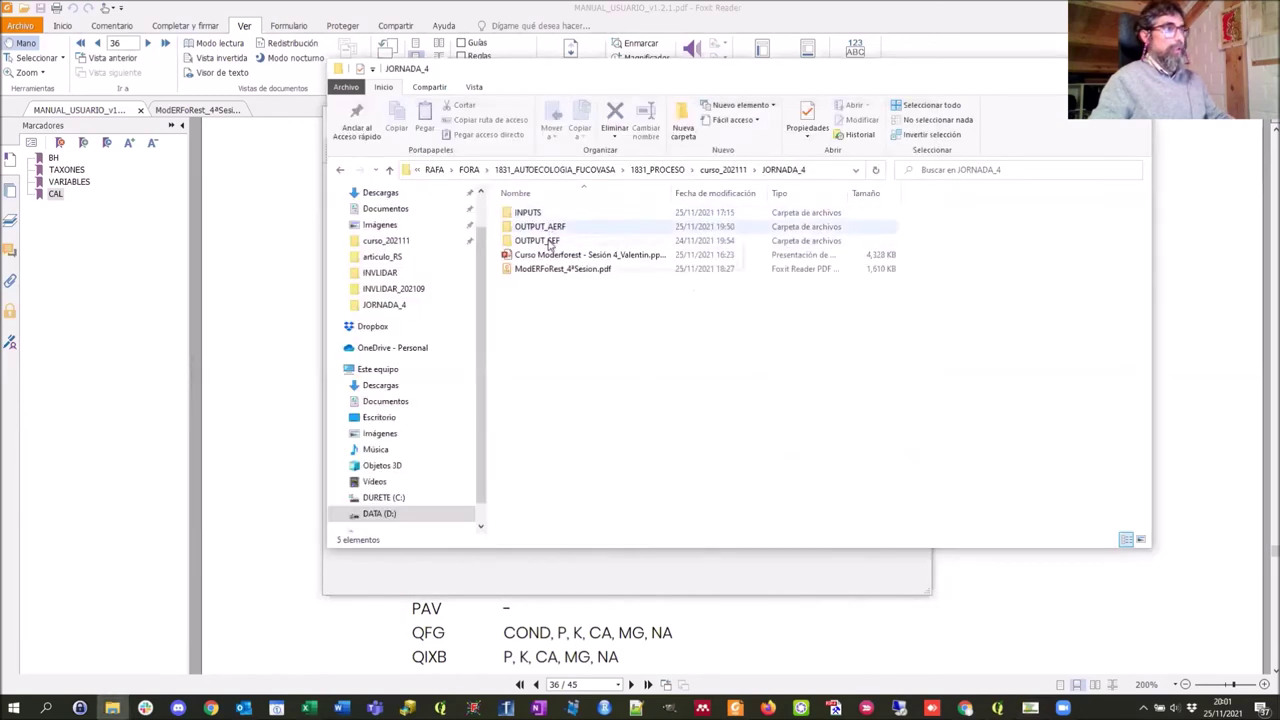
mouse_move(536, 248)
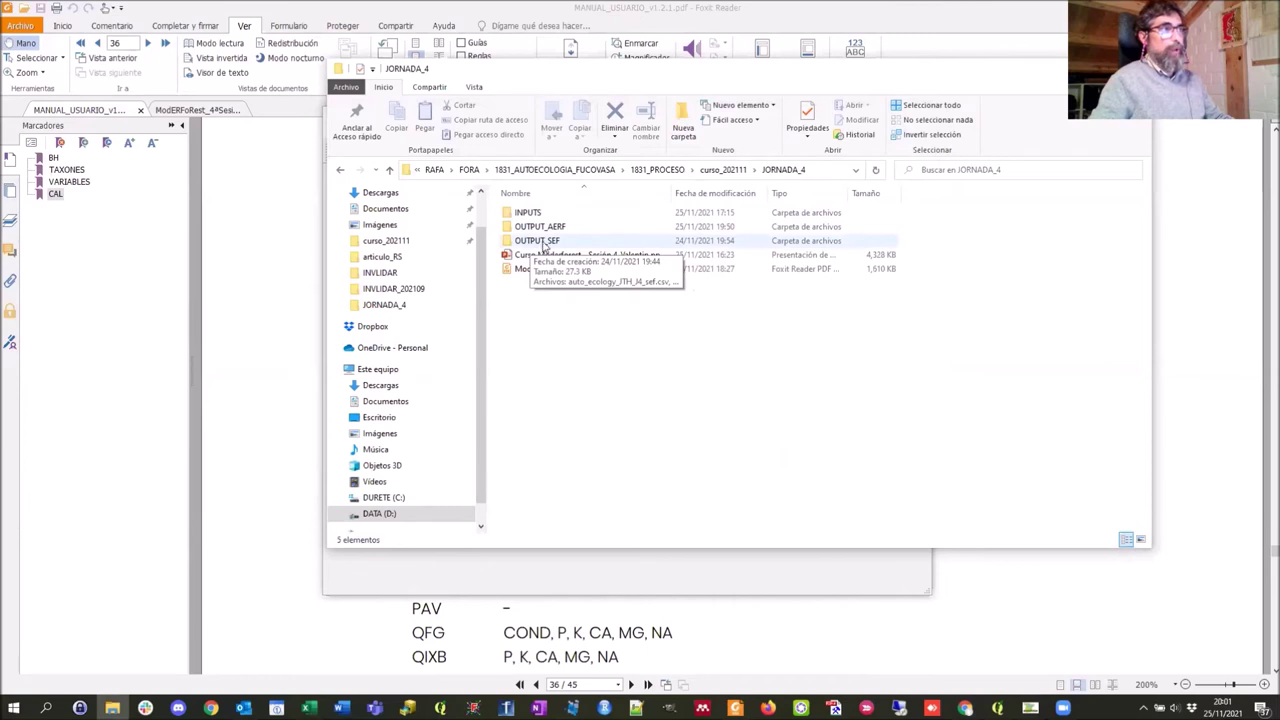
double_click(543, 247)
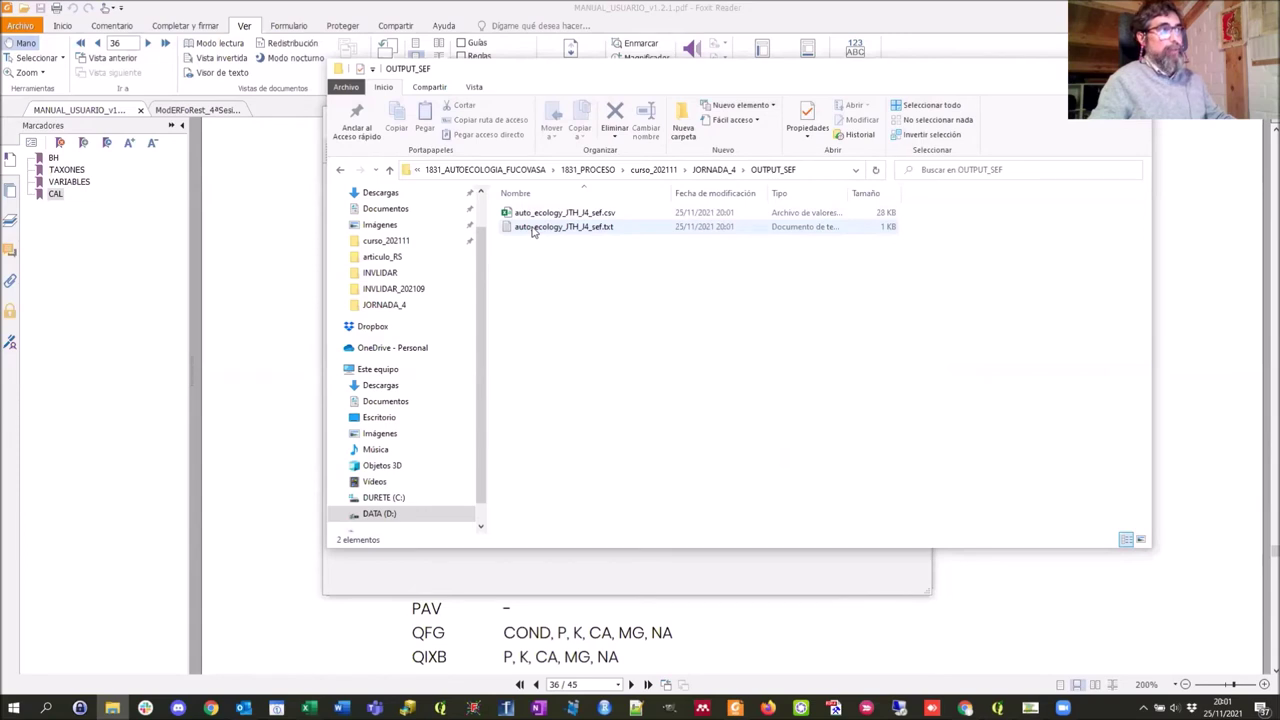
double_click(533, 228)
drag(184, 149, 288, 149)
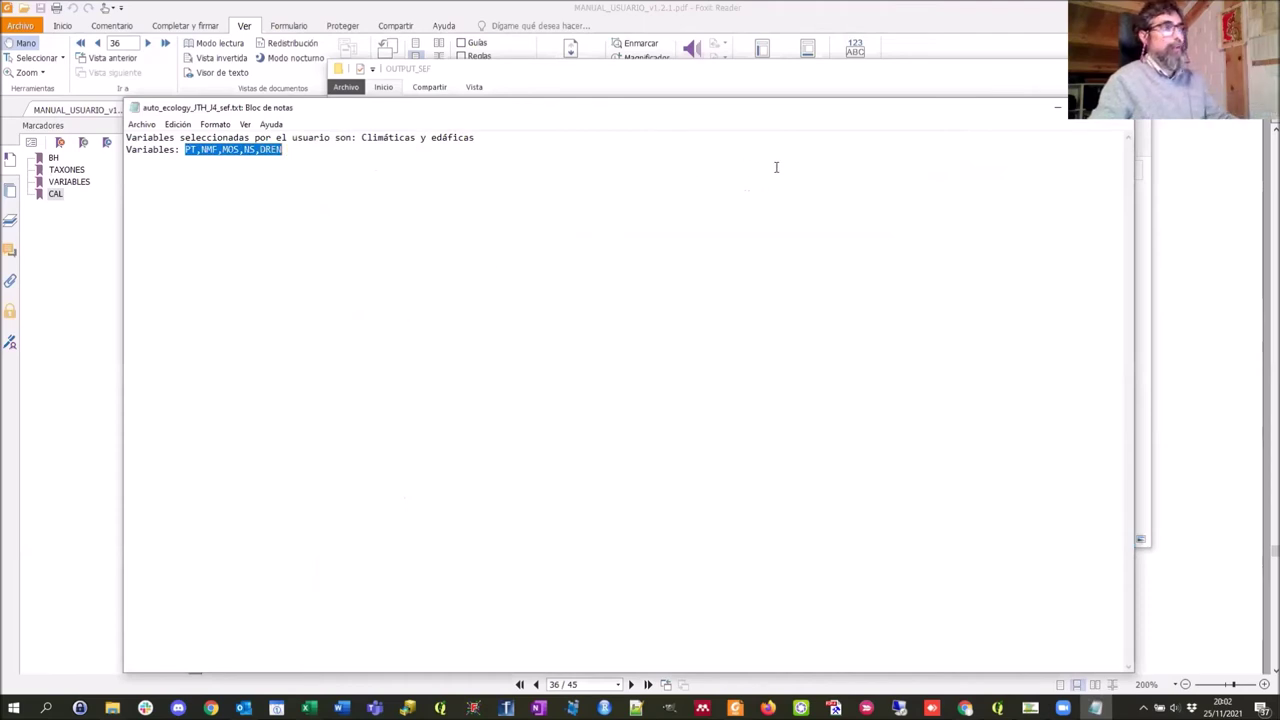
Put the text file away and open auto_ecology_JTH_J4_sef.csv from the OUTPUT_SEF folder in Excel at a readable size
click(1057, 106)
click(545, 213)
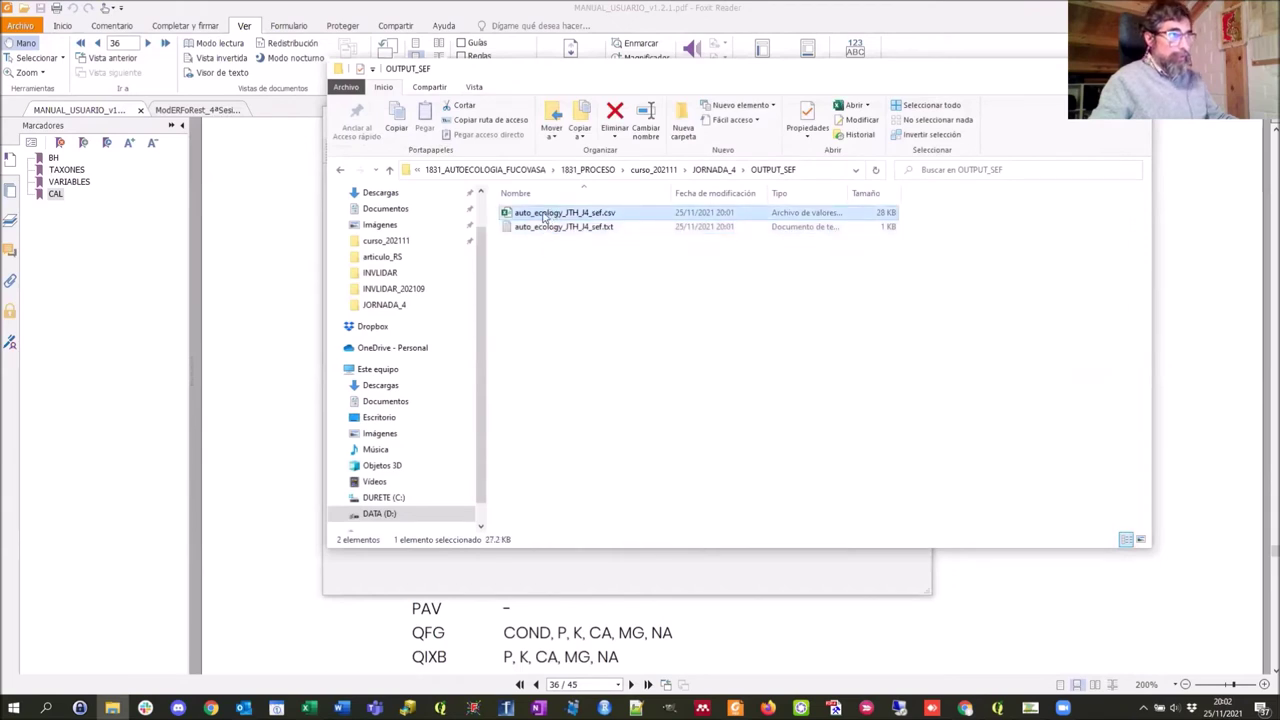
double_click(545, 214)
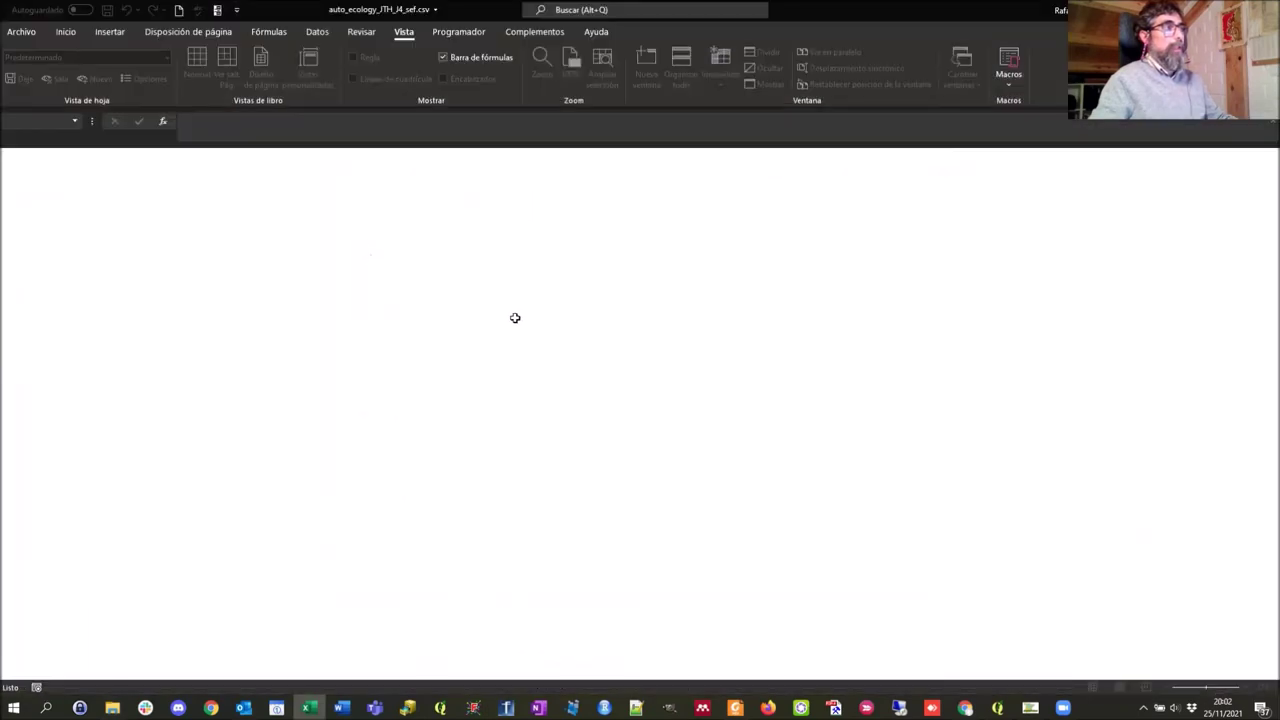
scroll(521, 345, up, 6)
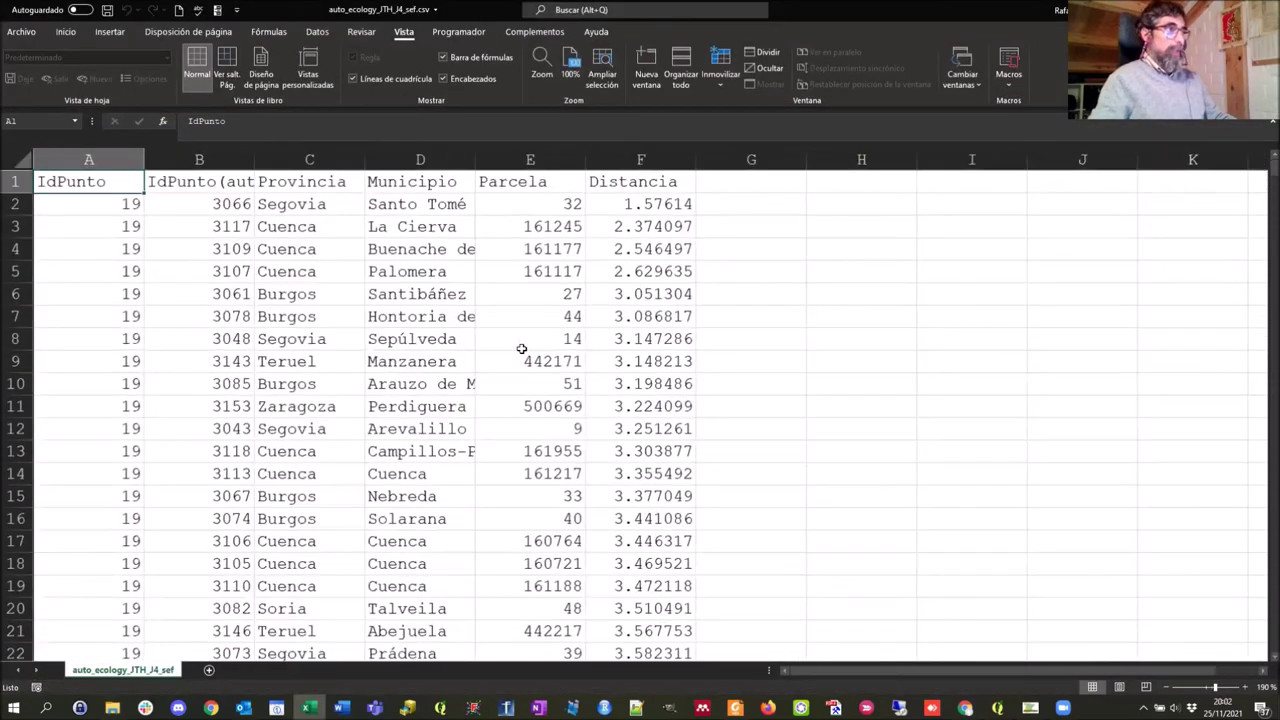
scroll(521, 348, up, 1)
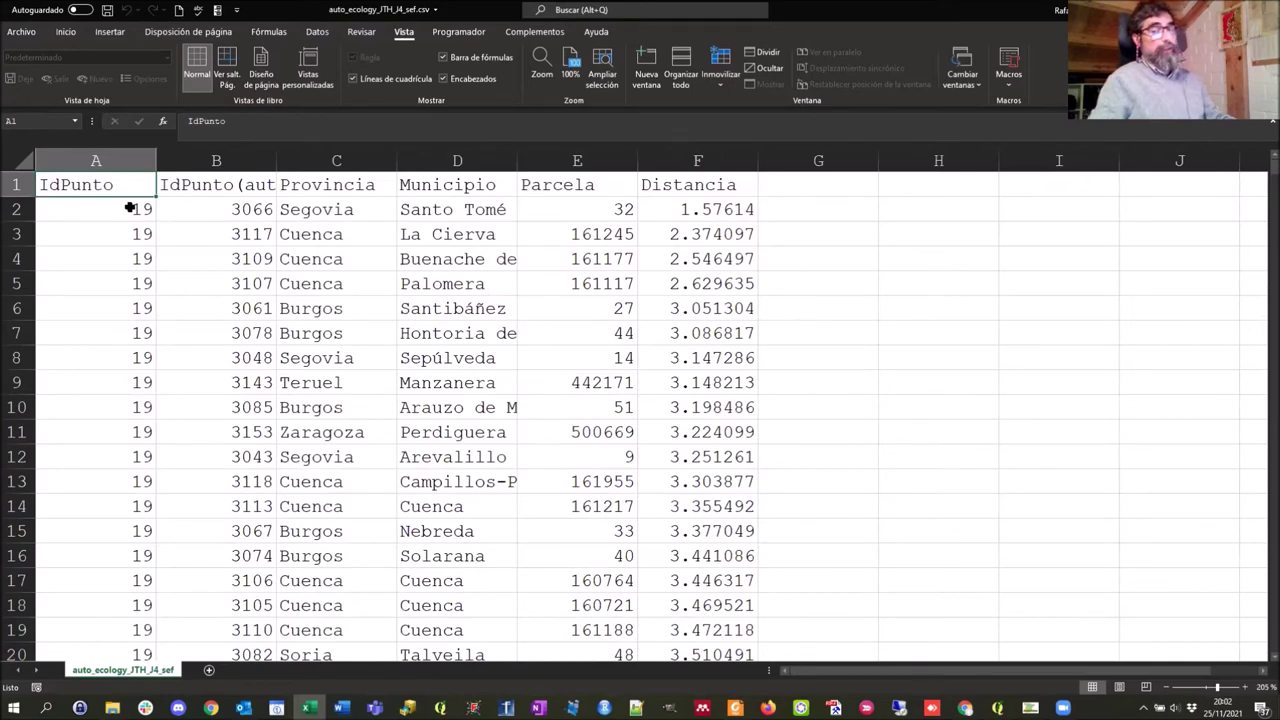
Examine the Juniperus thurifera results for point 19, checking the province, municipality, plot and distance of its most similar stations
scroll(167, 377, down, 20)
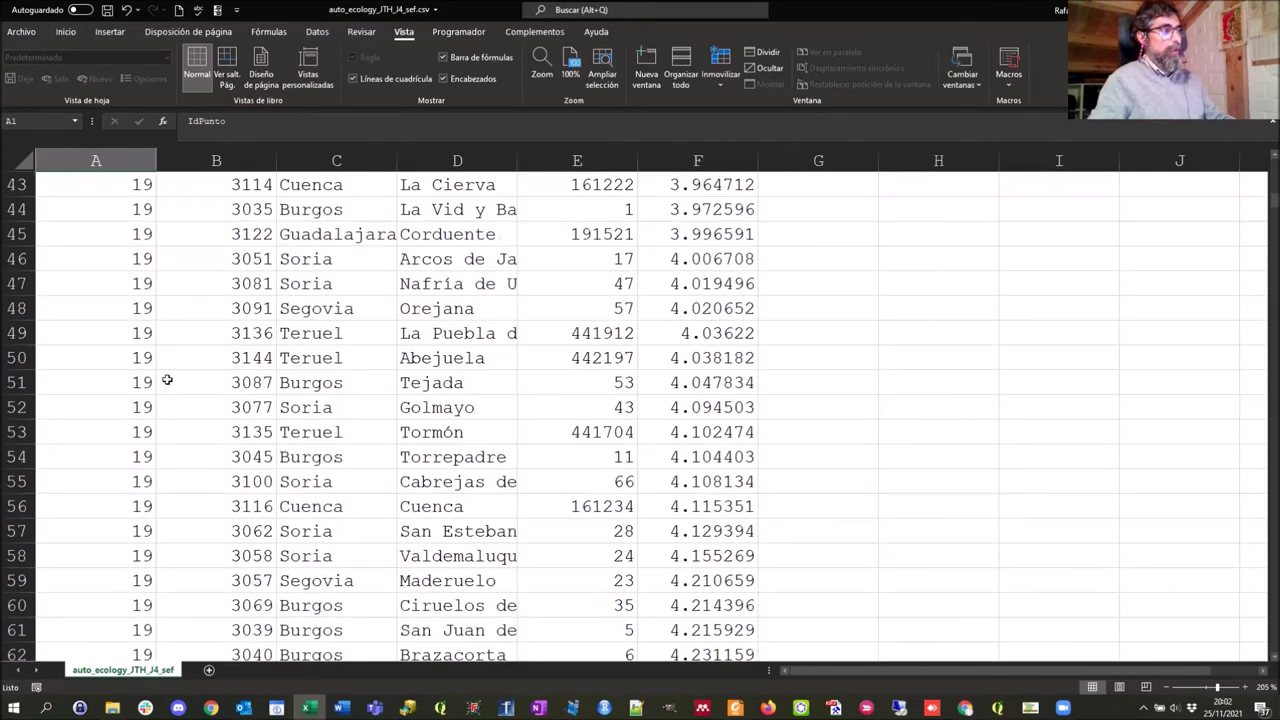
scroll(167, 377, up, 20)
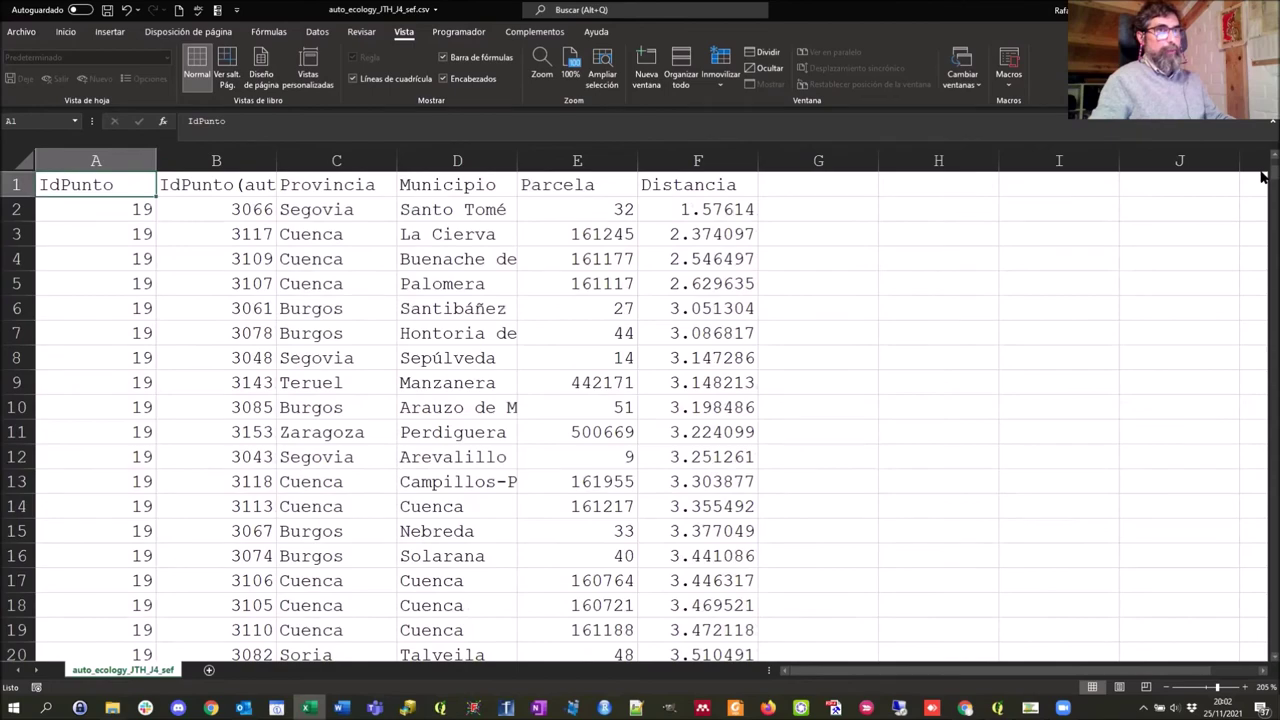
scroll(1260, 286, down, 20)
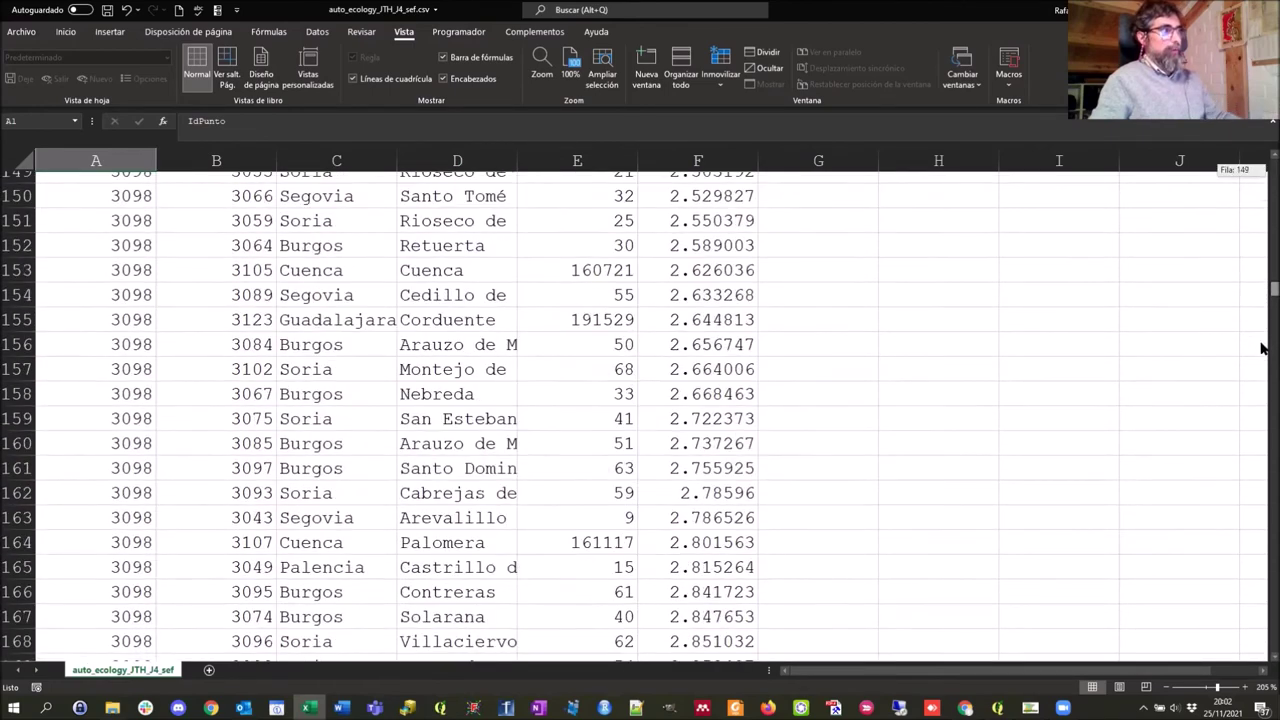
scroll(1254, 407, down, 20)
scroll(143, 283, up, 20)
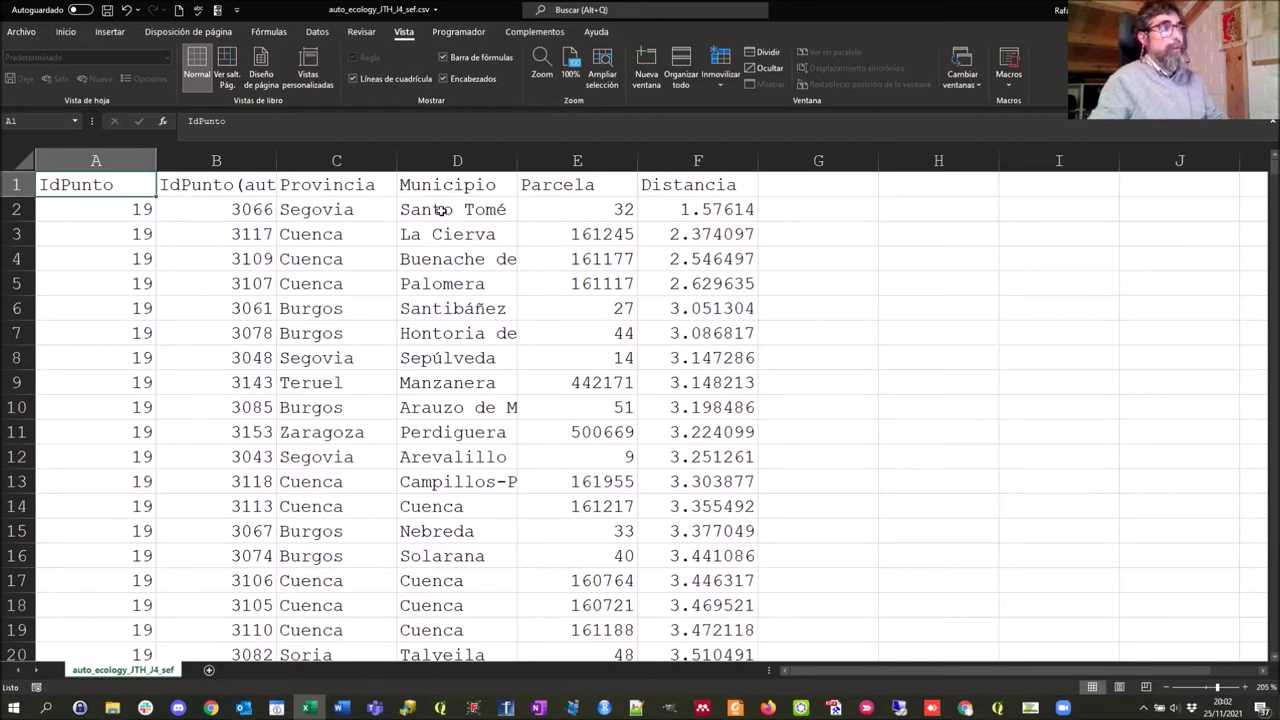
click(585, 211)
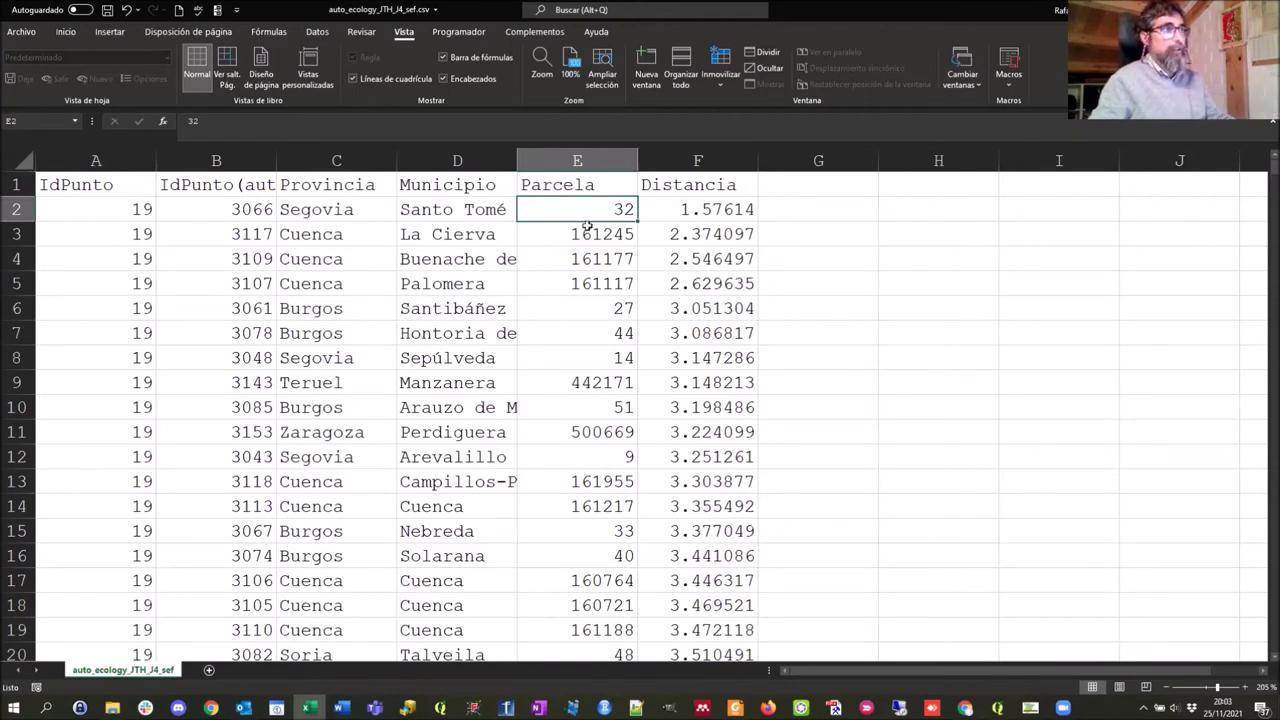
click(138, 209)
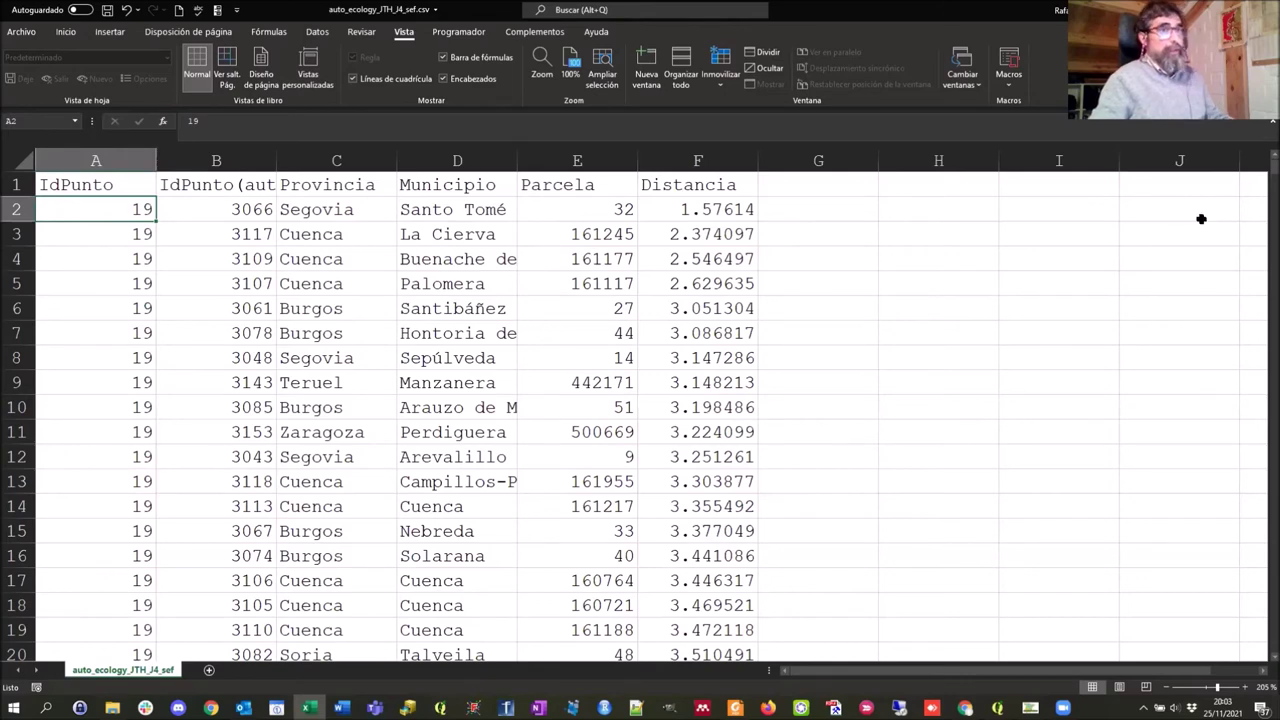
Find where the results for point 3098 begin and check the municipality of its closest station
drag(1262, 195, 1262, 278)
mouse_move(1262, 266)
mouse_down()
mouse_move(1262, 278)
mouse_move(1260, 254)
mouse_up()
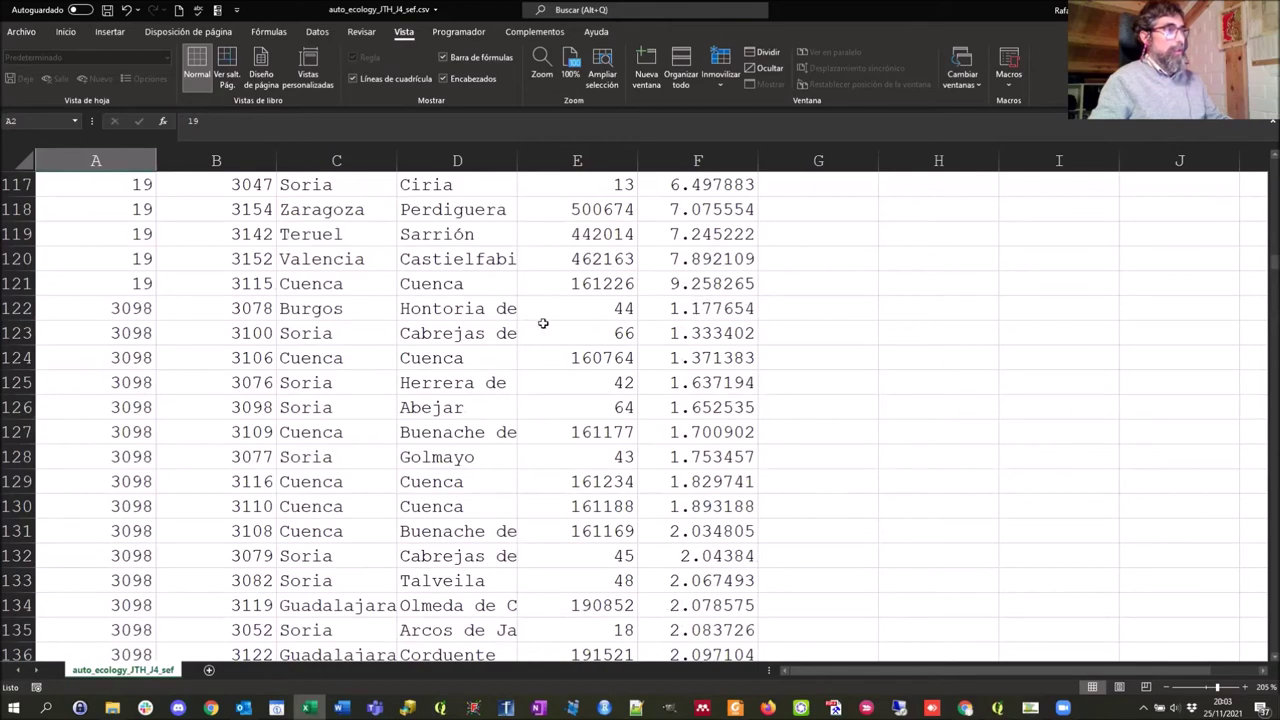
click(455, 306)
Find the results for point 453, check its first distance, and highlight province, municipality and plot in rows 242 to 250
drag(1262, 270, 1256, 357)
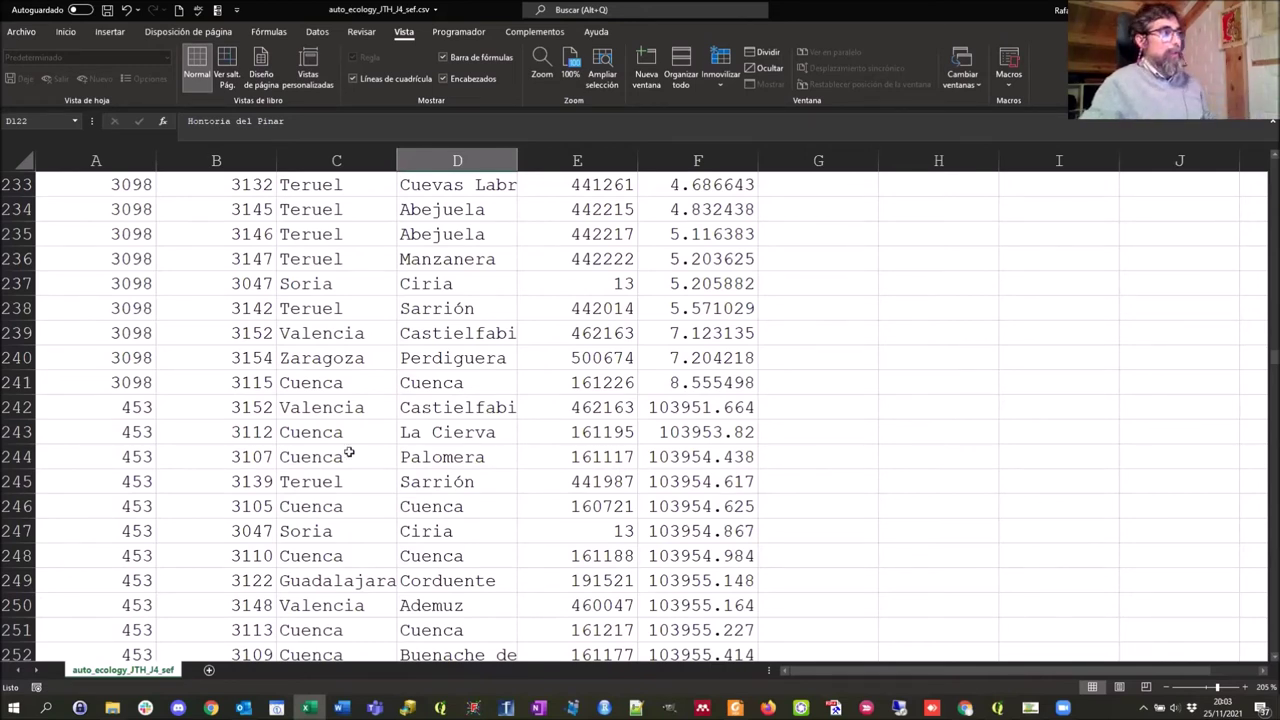
click(108, 411)
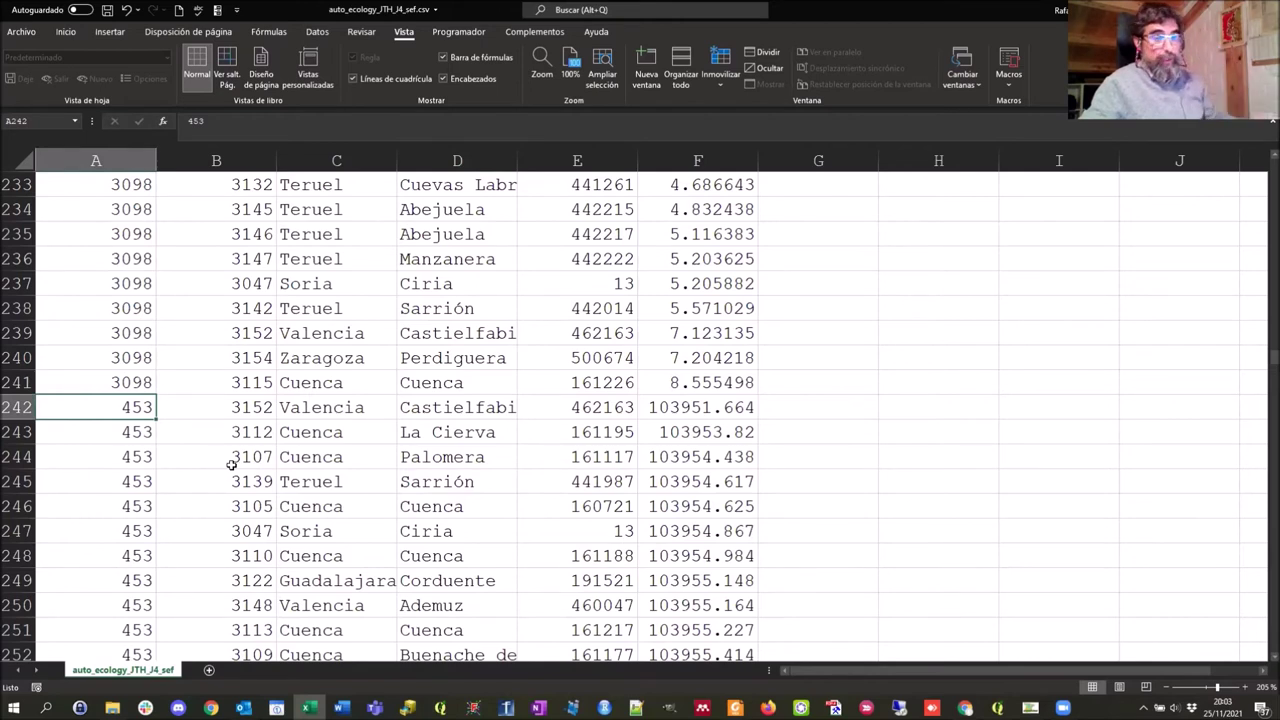
click(698, 414)
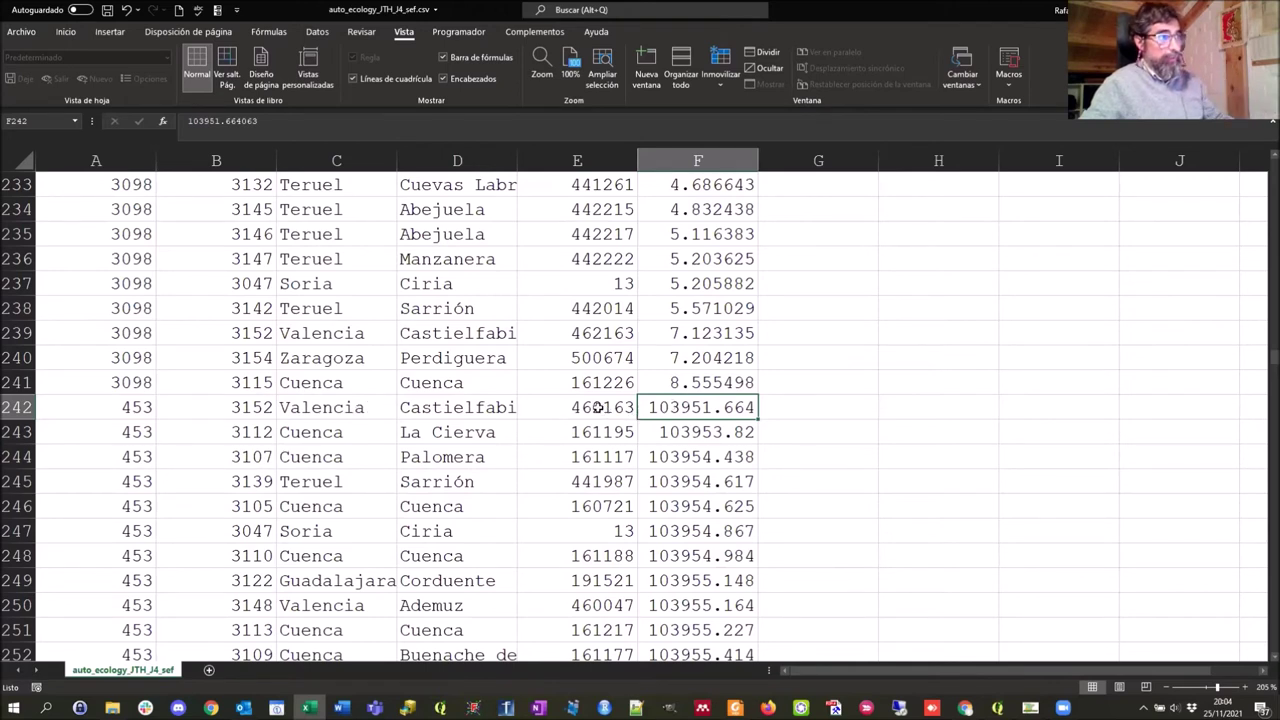
drag(332, 407, 585, 604)
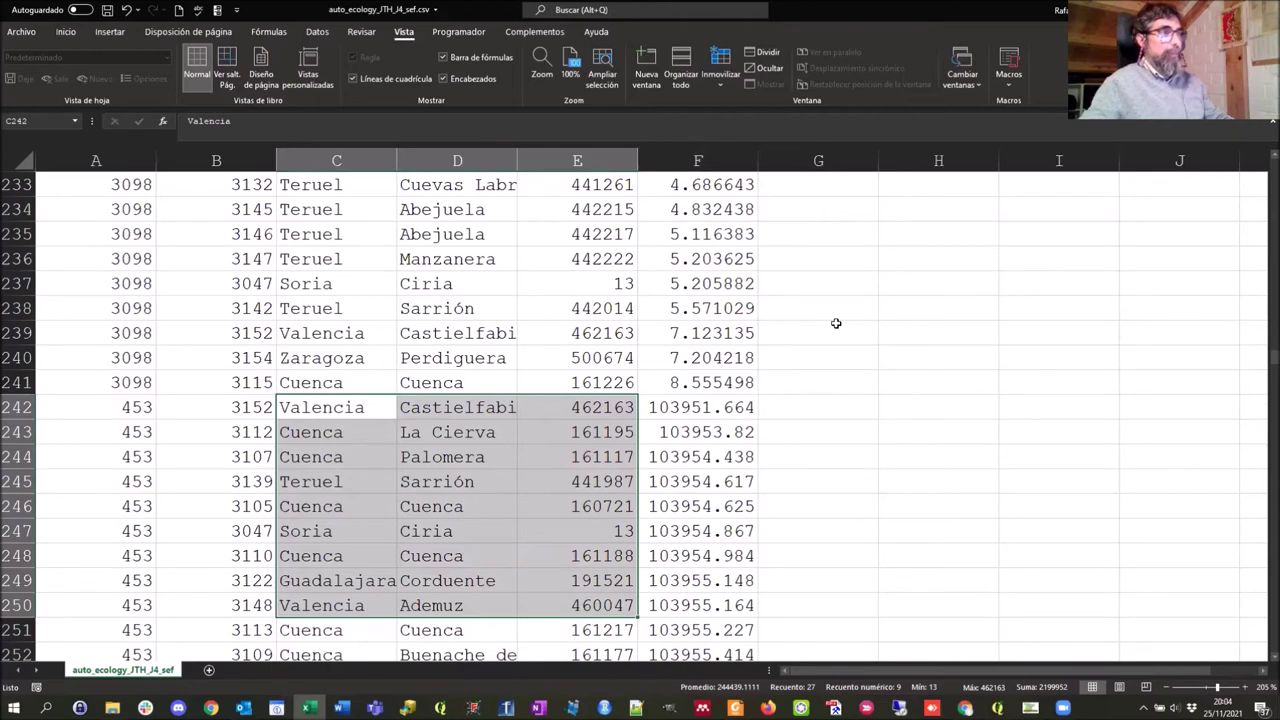
Switch to ModERFoRest, open the SEF module again and choose Pinus sylvestris as the species
key(alt+Tab)
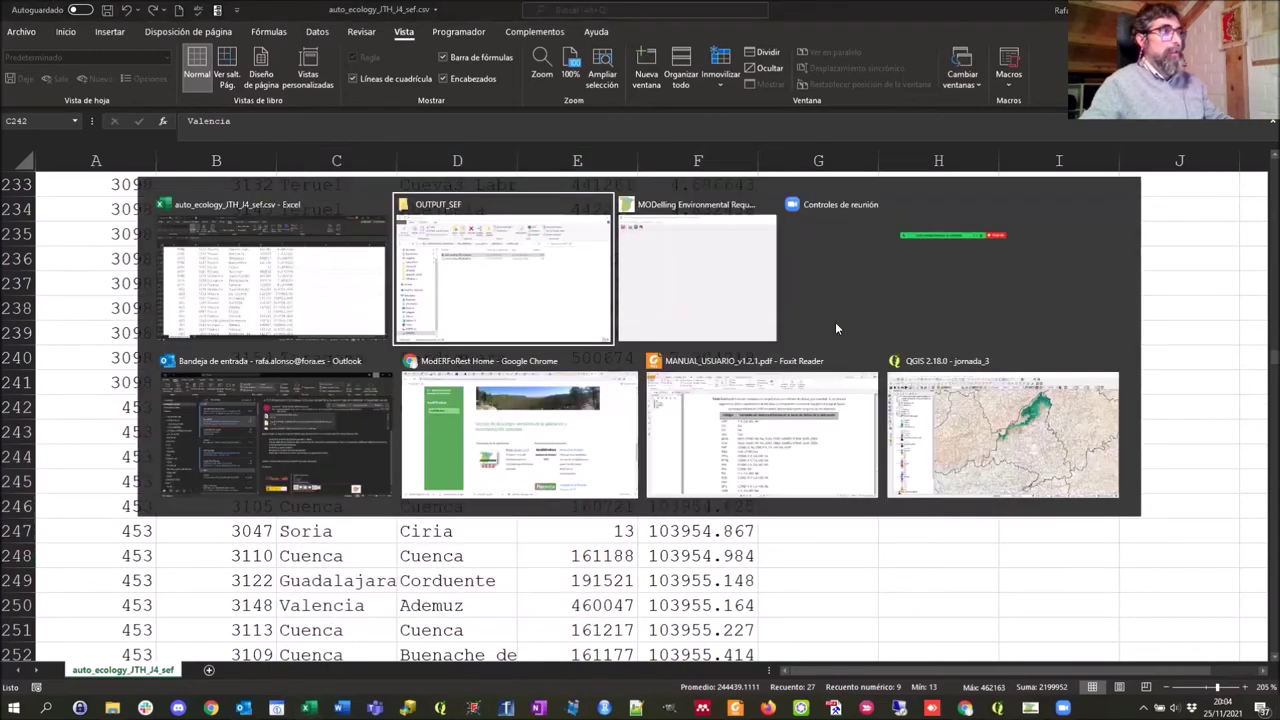
key(alt+Tab)
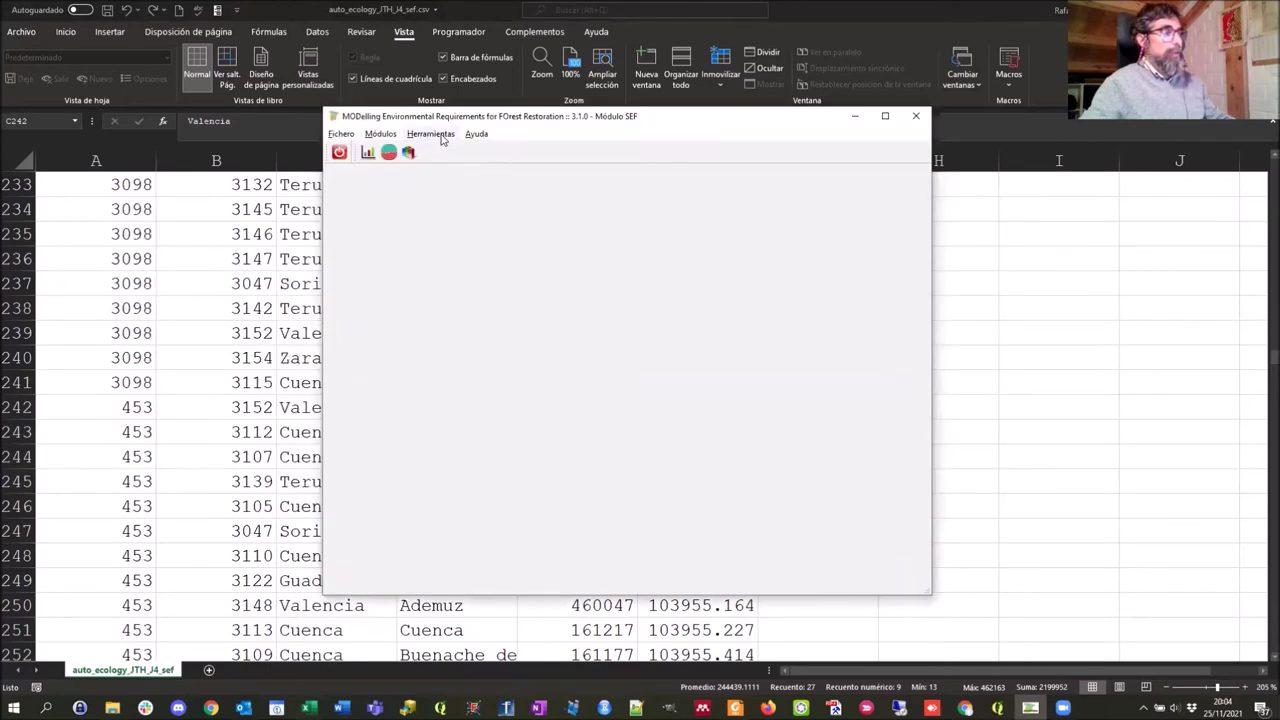
click(408, 152)
click(660, 192)
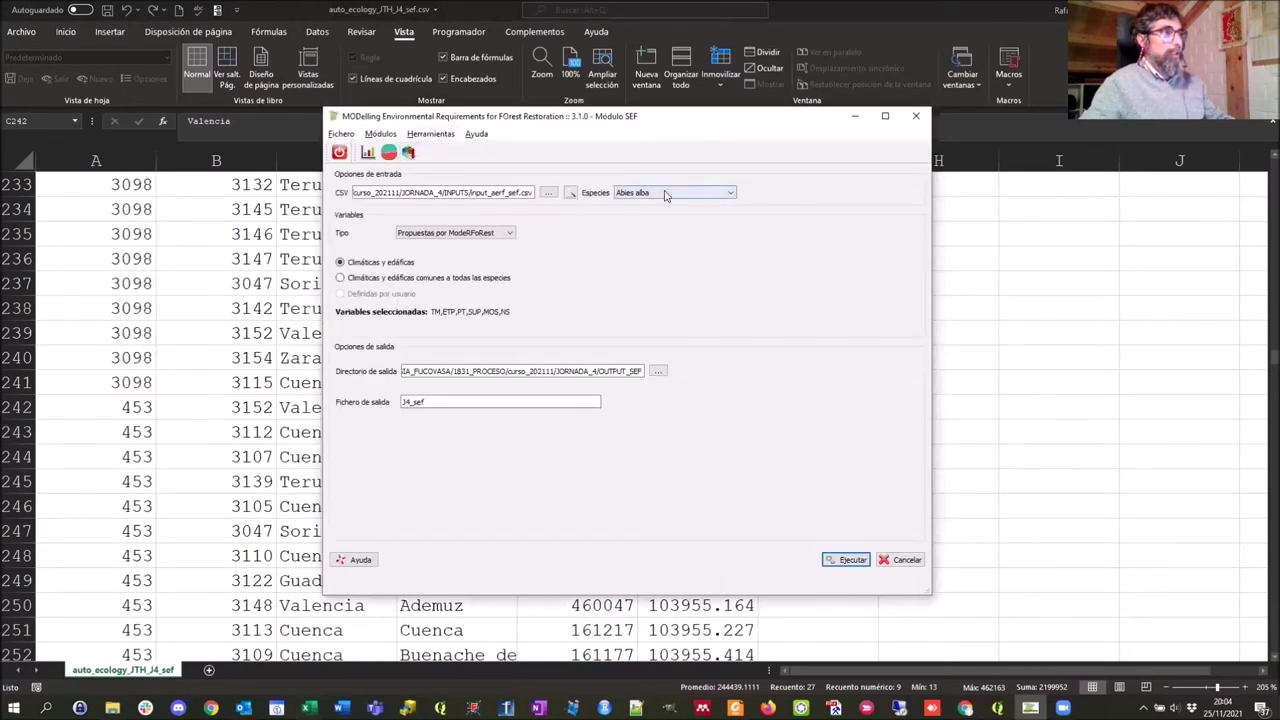
click(663, 195)
scroll(663, 250, down, 4)
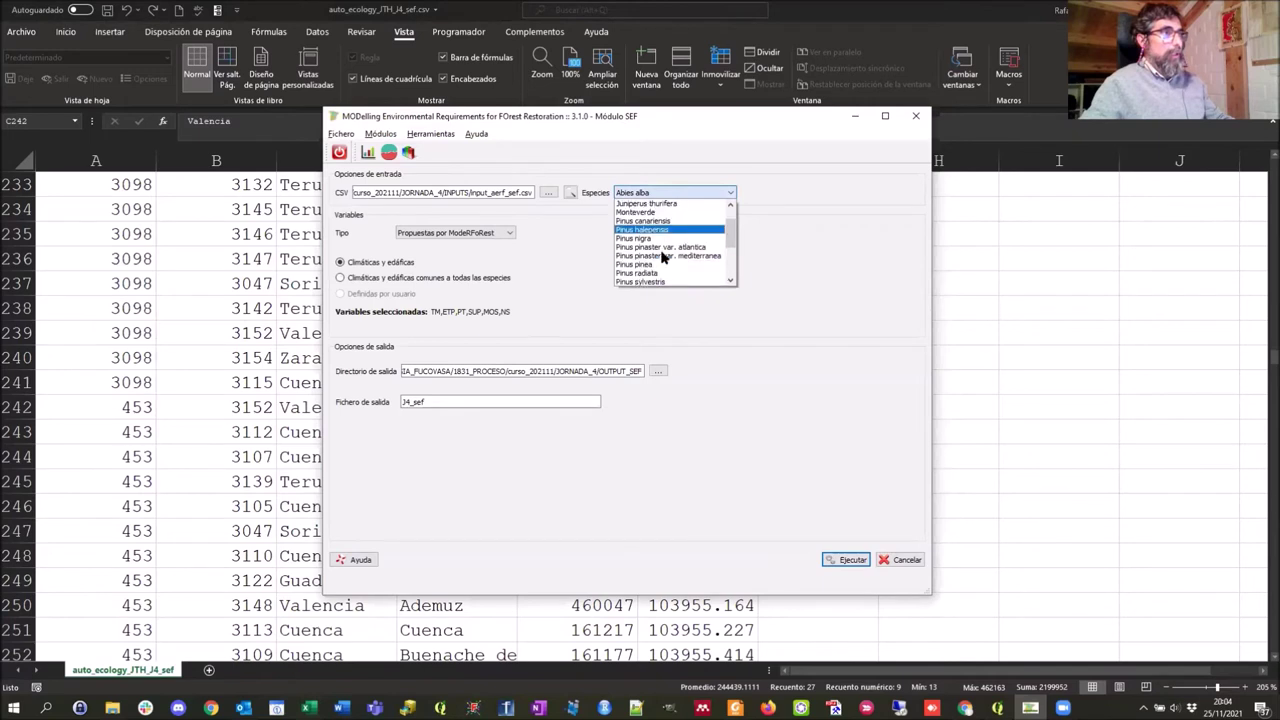
scroll(662, 258, down, 1)
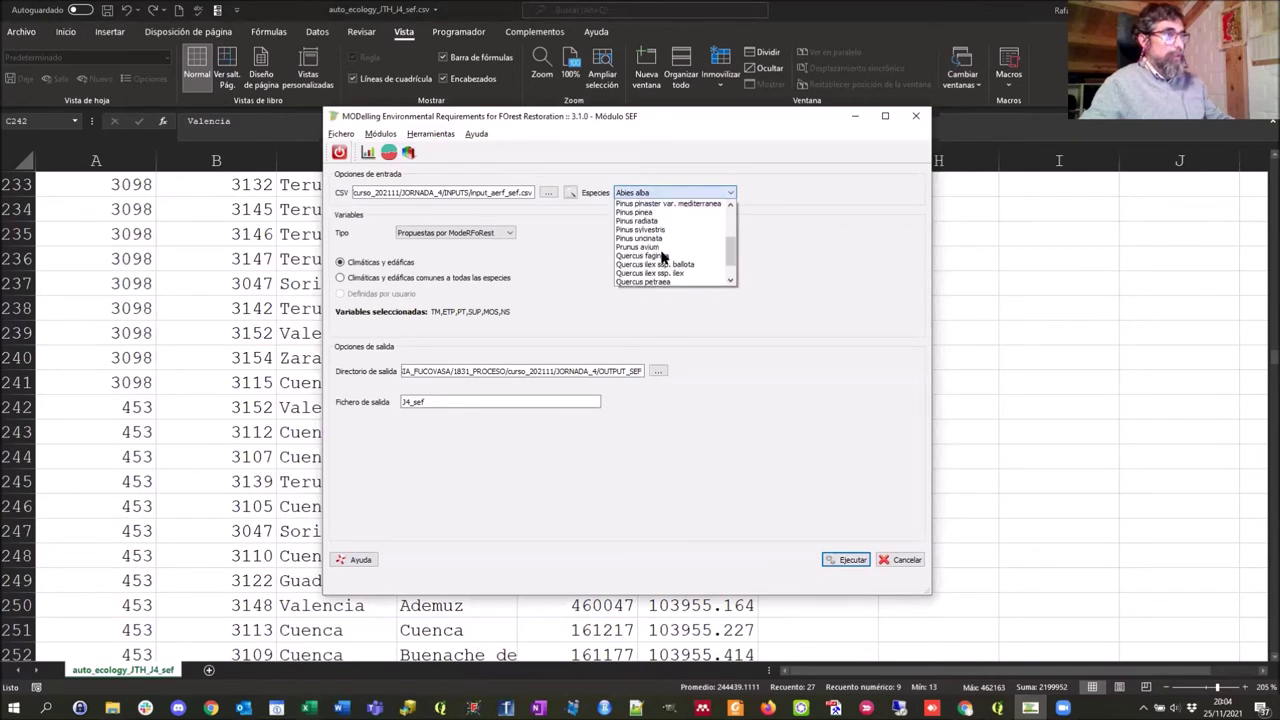
click(640, 229)
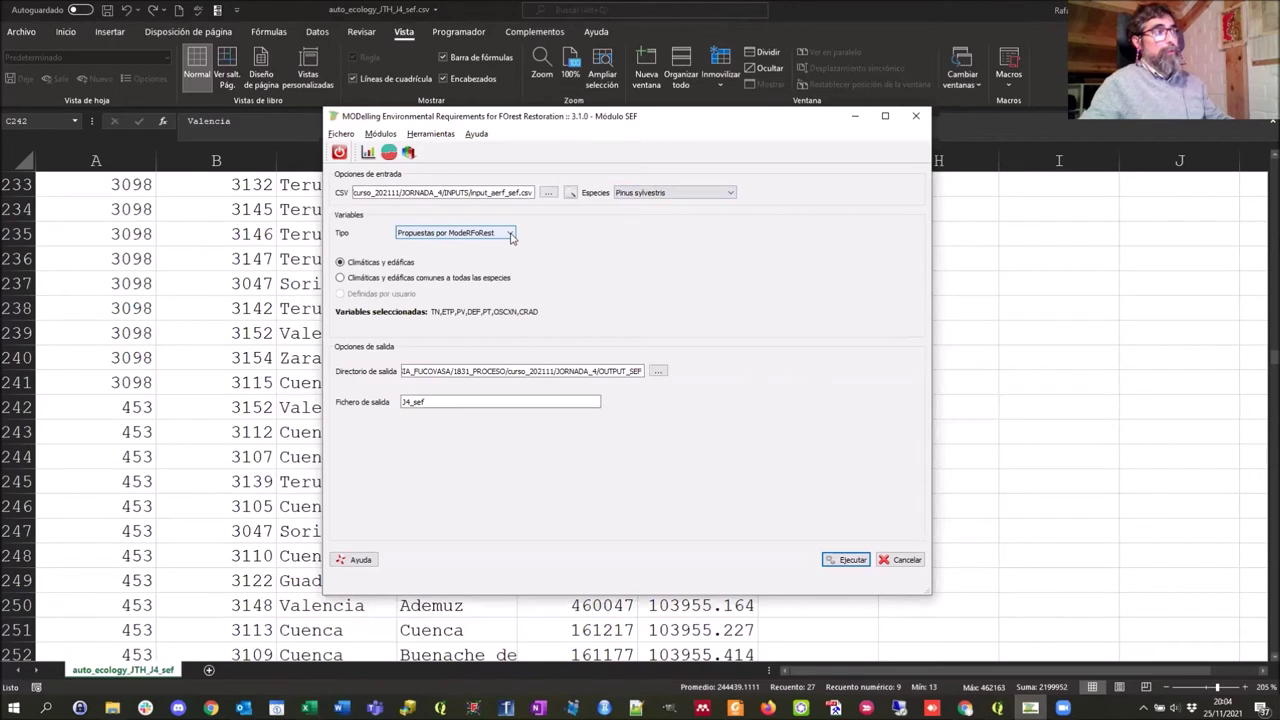
Choose the climatic and edaphic variables common to all species, then run the SEF module and acknowledge its completion message
click(341, 278)
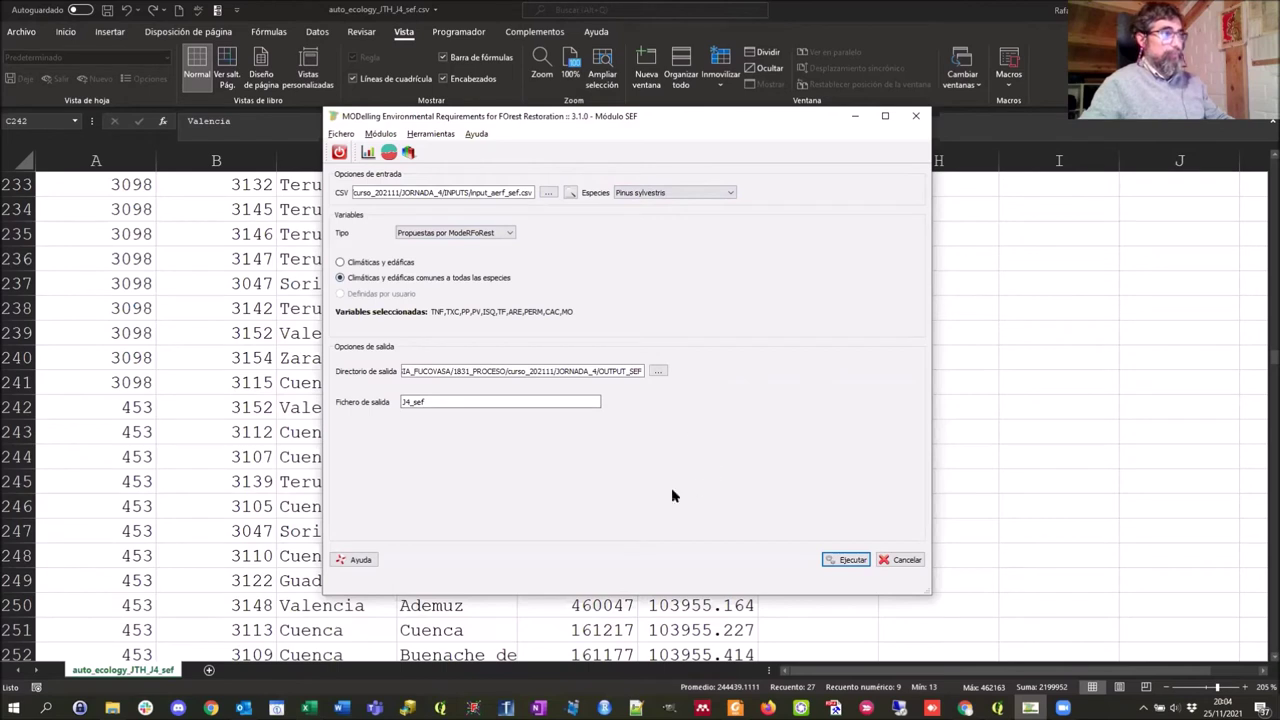
click(437, 403)
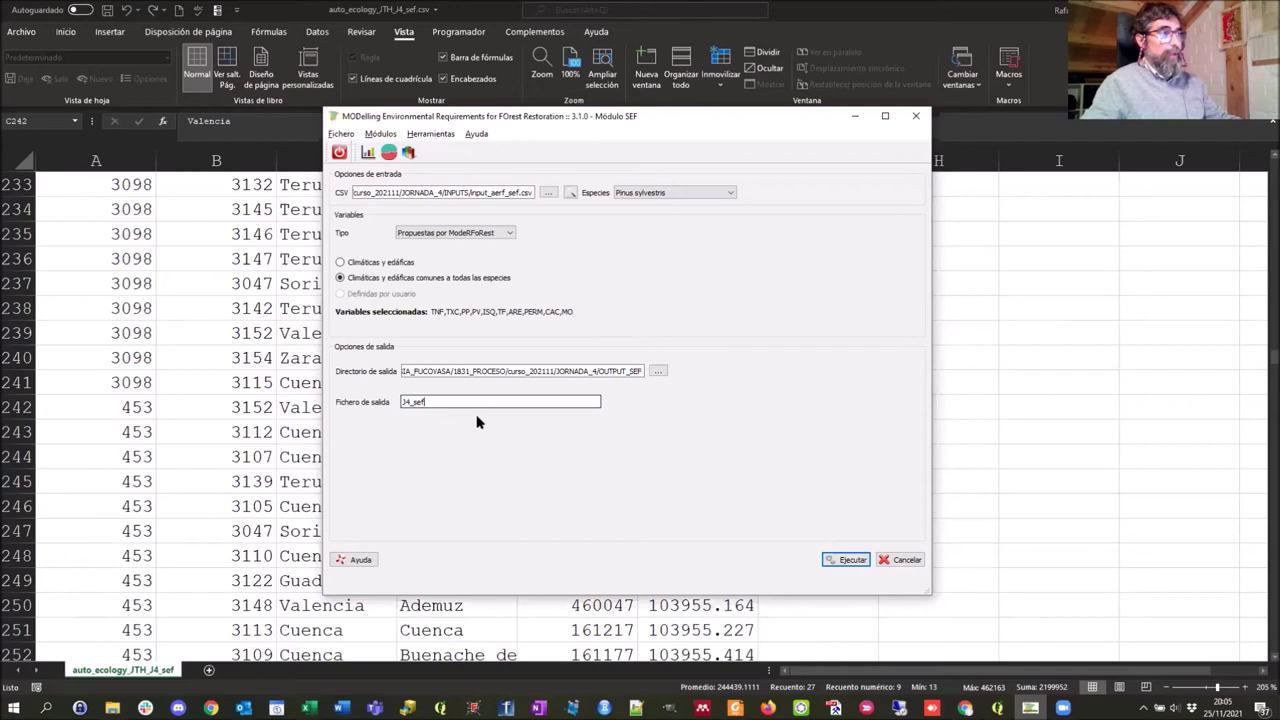
click(852, 560)
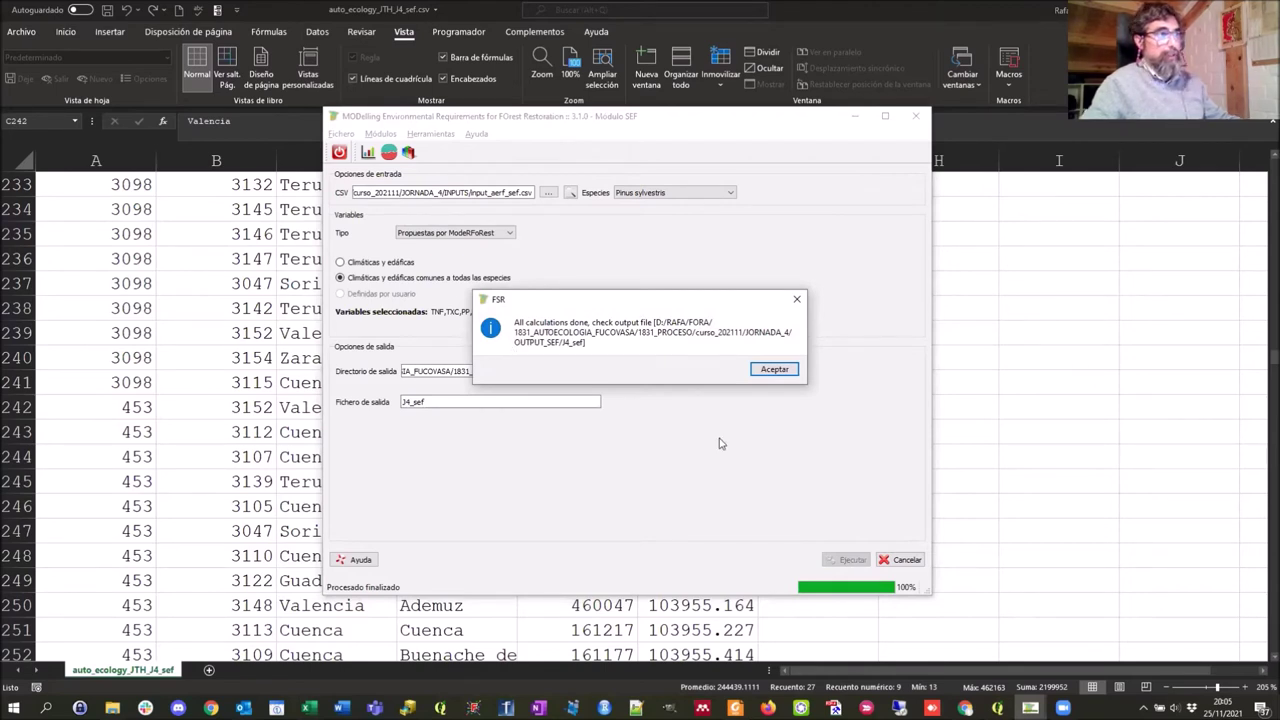
click(772, 370)
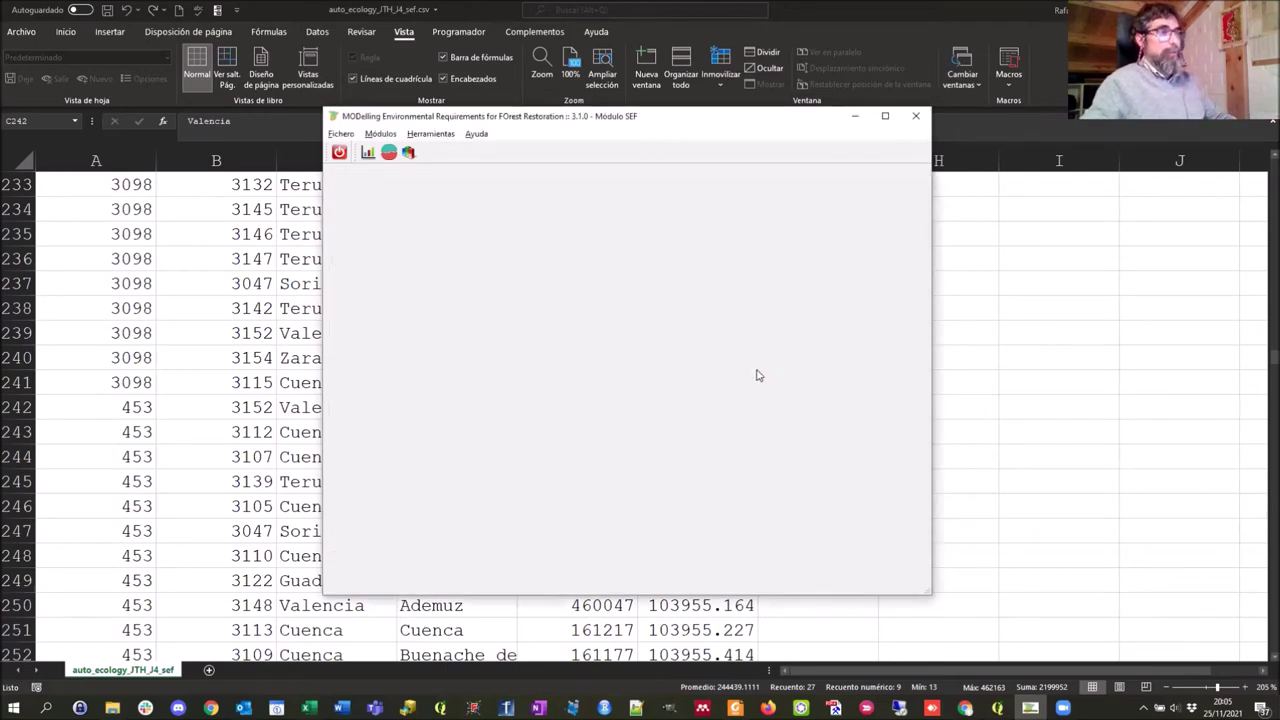
Switch to File Explorer and select the three Pinus sylvestris (PSY) output files in OUTPUT_SEF
key(alt+Tab)
key(alt+Tab)
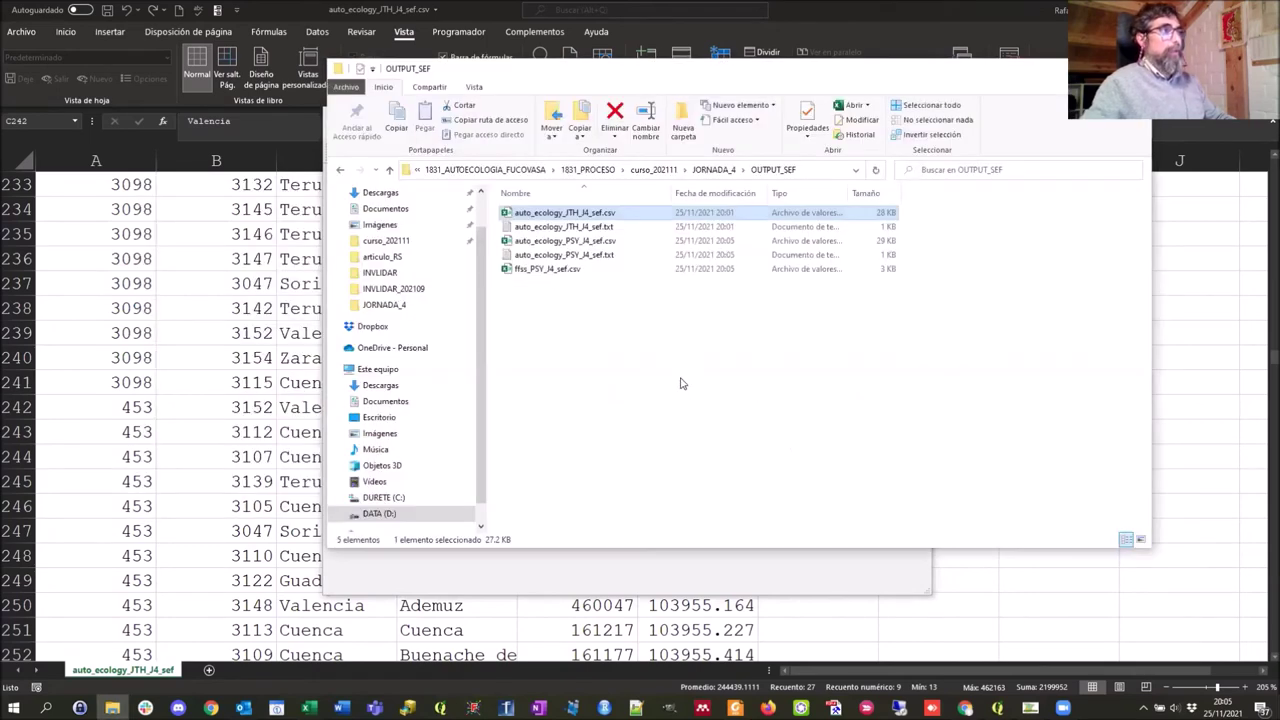
click(564, 242)
shift+click(563, 269)
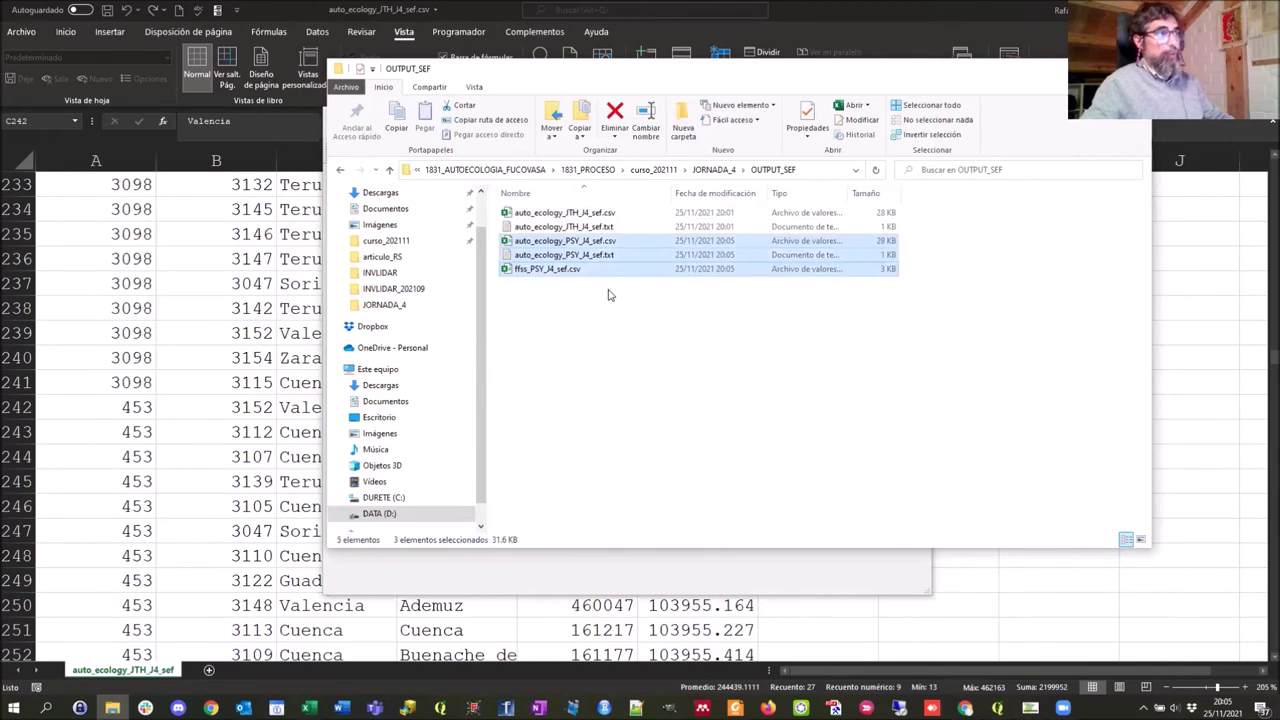
Open ffss_PSY_J4_sef.csv in Excel, enlarge it and widen the IdPunto(ffss) column to show the full seed source codes
click(538, 285)
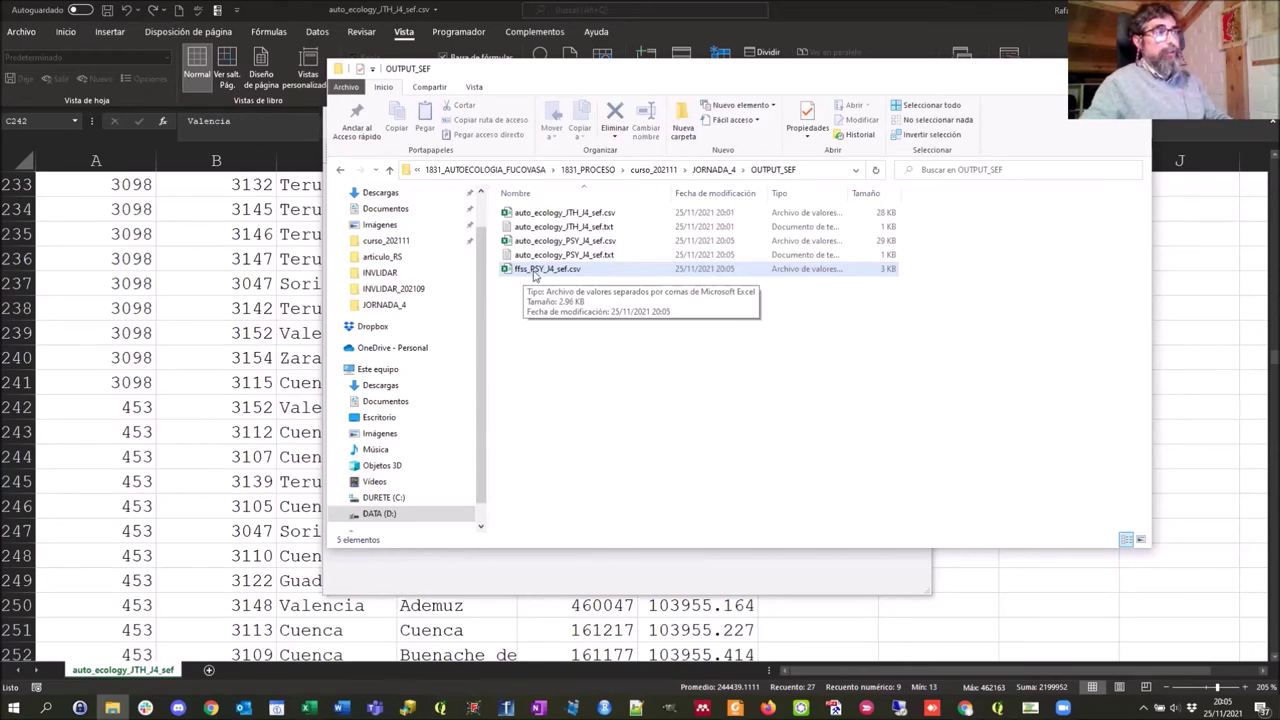
click(522, 276)
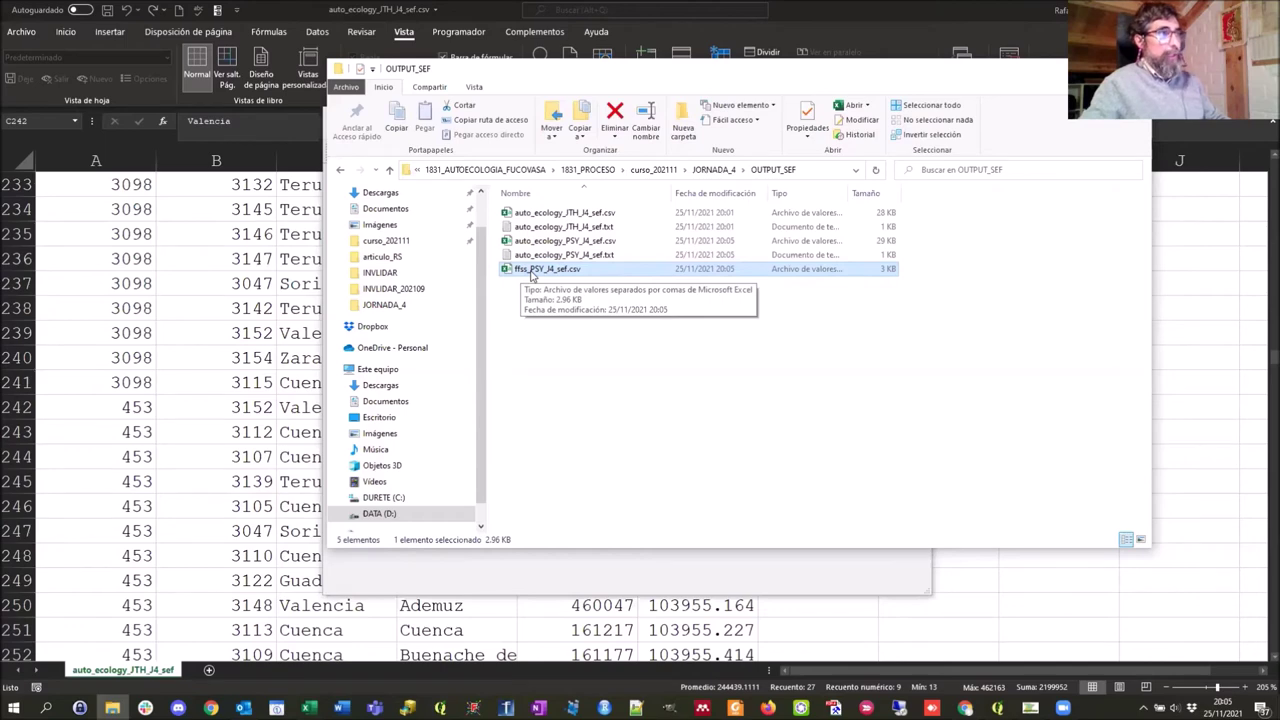
double_click(530, 269)
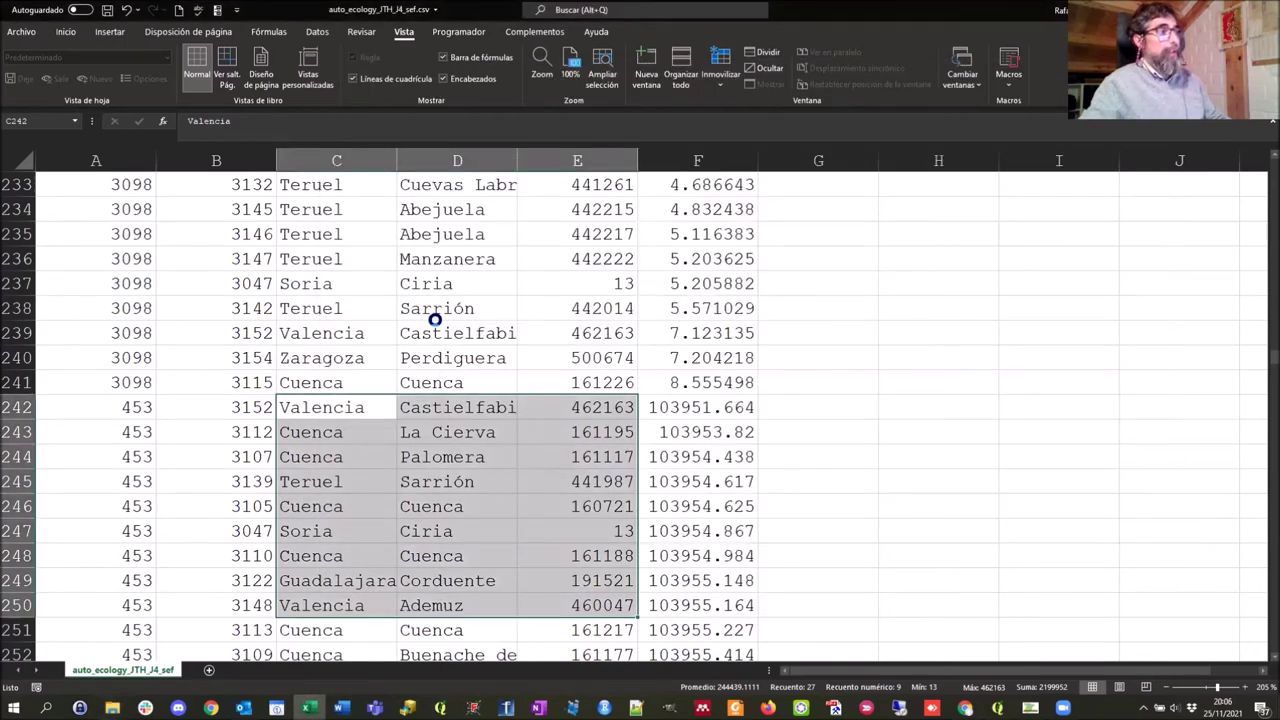
scroll(421, 339, up, 6)
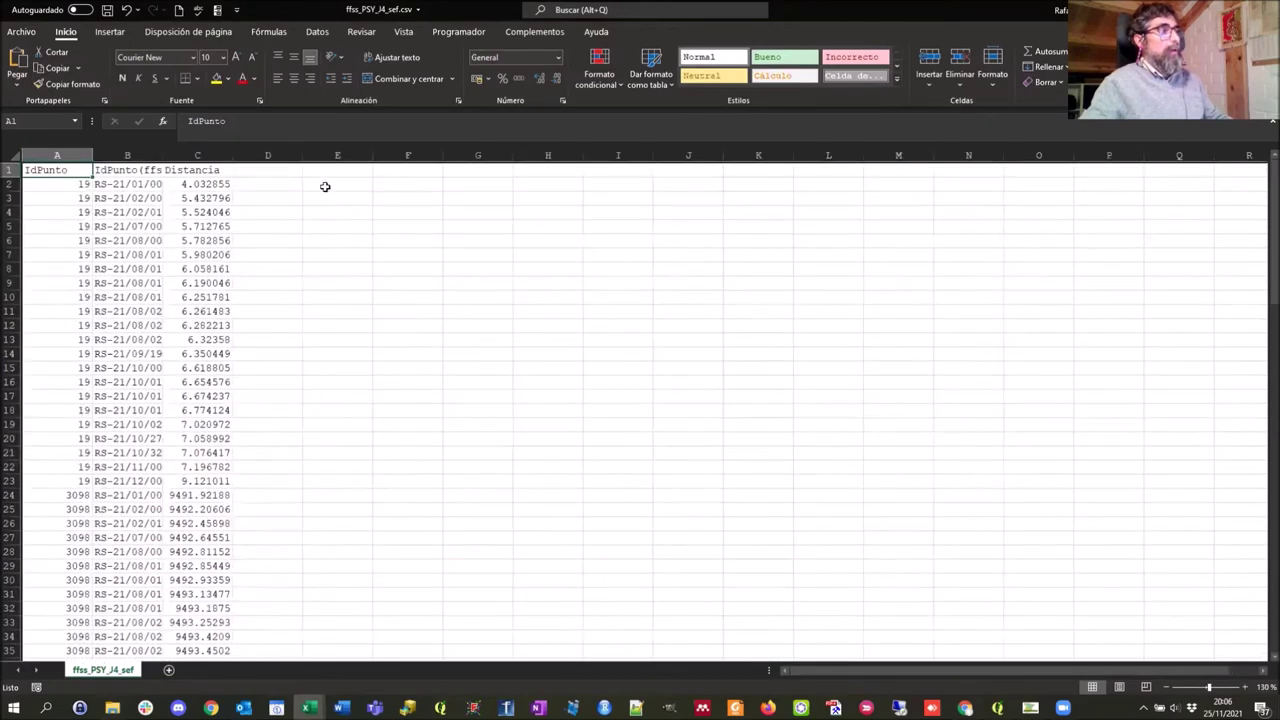
drag(258, 160, 436, 181)
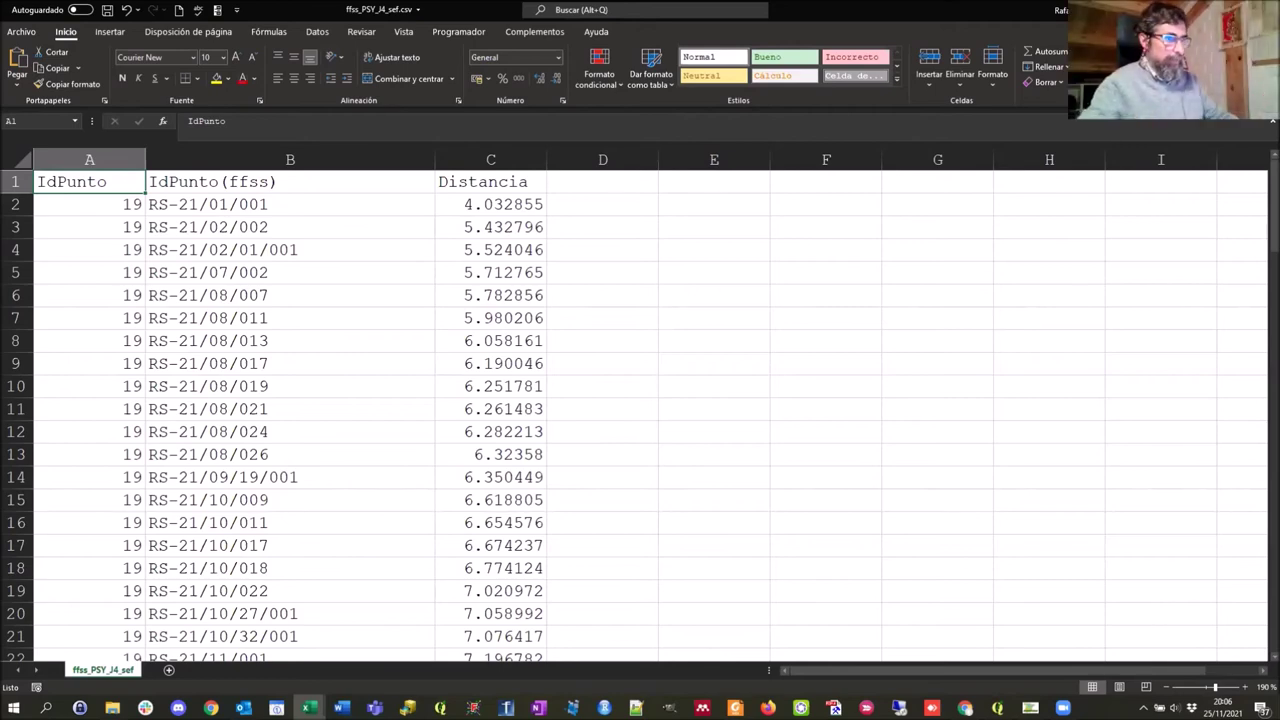
Switch to Foxit Reader and go back to the SEF module slide on page 9 of the ModERFoRest fourth session presentation
key(alt+Tab)
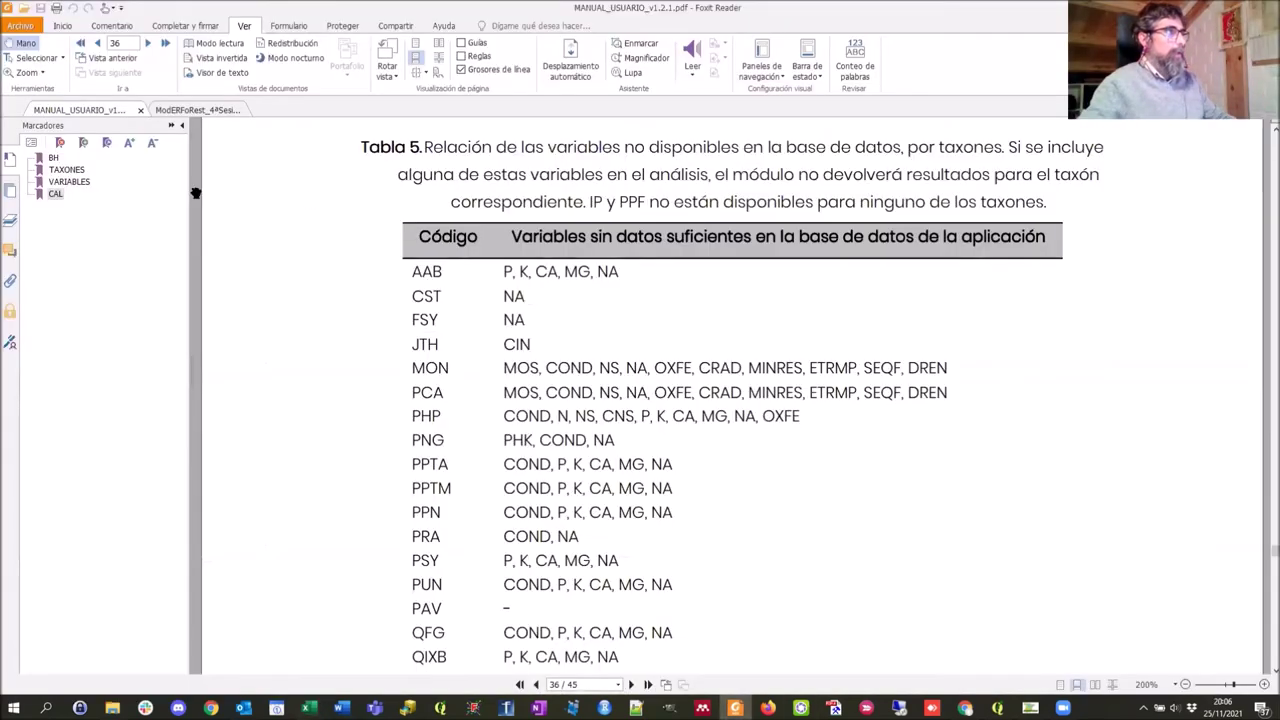
click(200, 112)
scroll(717, 414, up, 15)
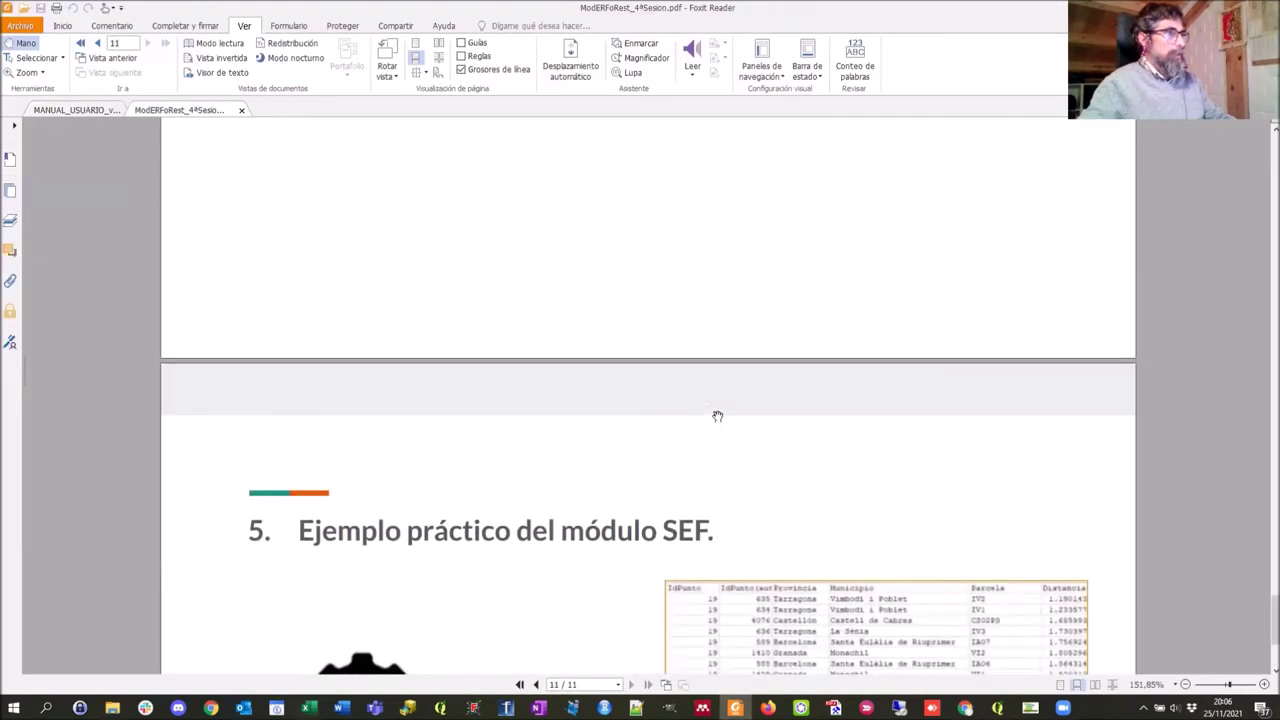
scroll(717, 414, up, 2)
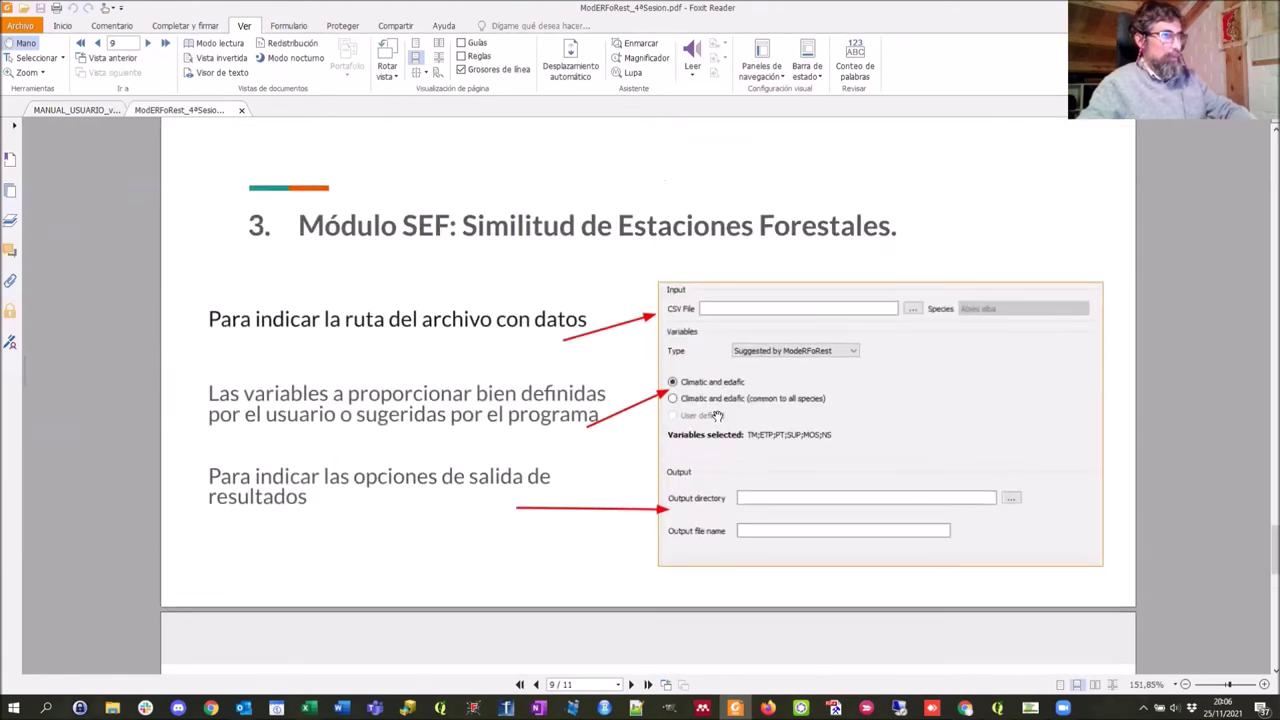
View the presentation full screen and compare the Euclidean and Mahalanobis distance plots on the SEF slide, then leave full screen
key(F11)
scroll(717, 414, down, 1)
scroll(717, 414, down, 1)
scroll(717, 418, up, 1)
scroll(717, 418, up, 1)
scroll(717, 418, down, 1)
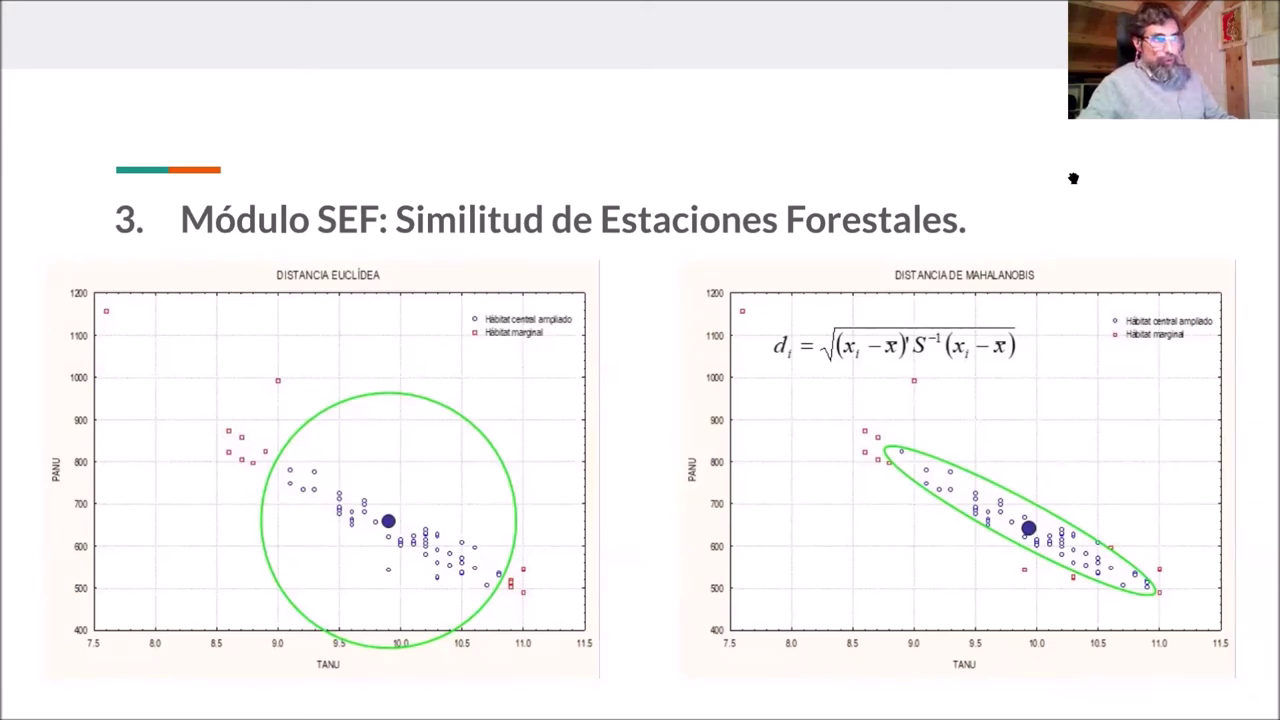
key(Escape)
Switch to File Explorer, open input_aerf_sef.csv from the INPUTS folder of JORNADA_4 in Excel and enlarge the sheet
key(alt+Tab)
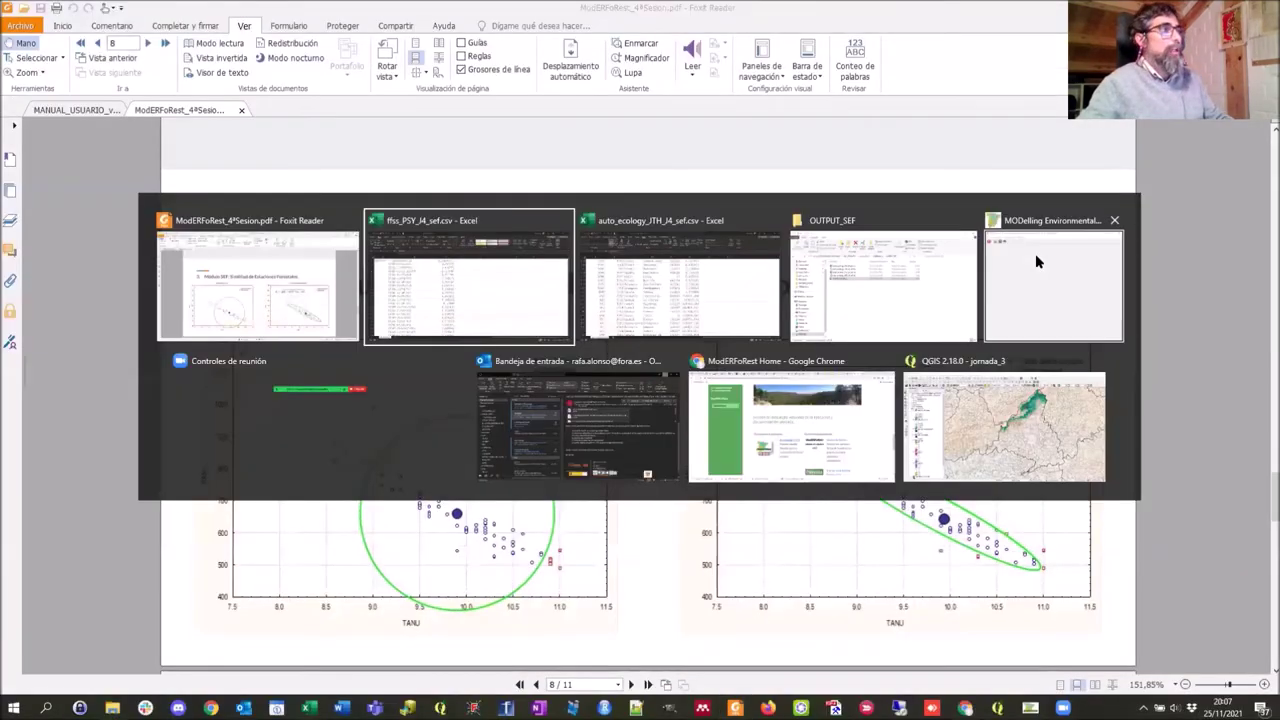
key(Tab)
key(Tab)
click(715, 170)
double_click(527, 213)
double_click(540, 216)
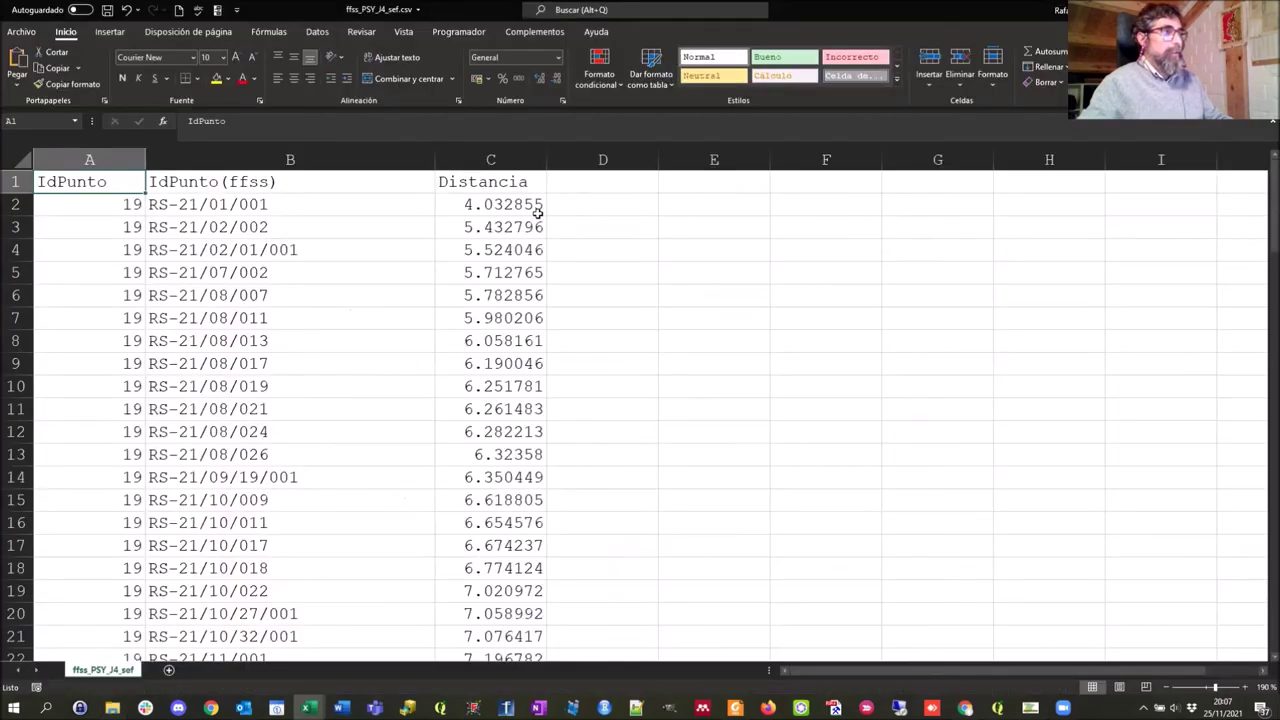
ctrl+scroll(572, 272, up, 3)
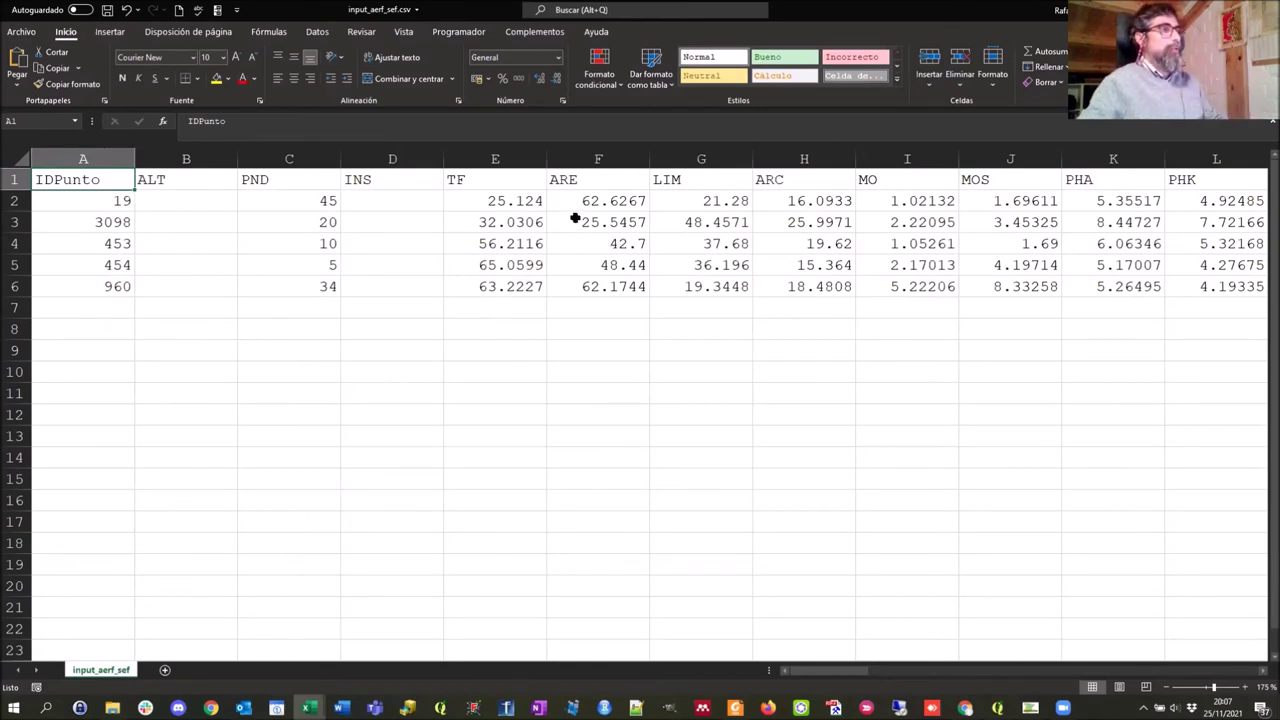
Point out the TF, ARE and LIM headers, the values of these variables for point 19, and the MO column
drag(480, 180, 661, 179)
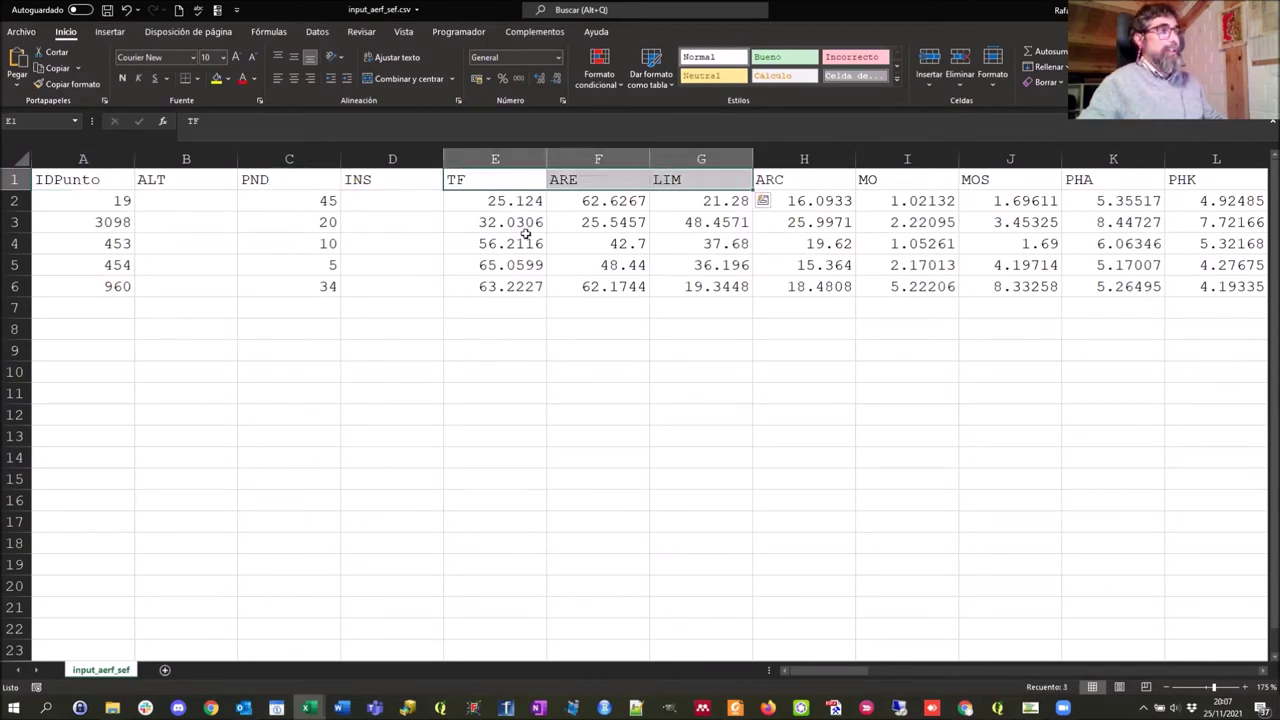
click(72, 203)
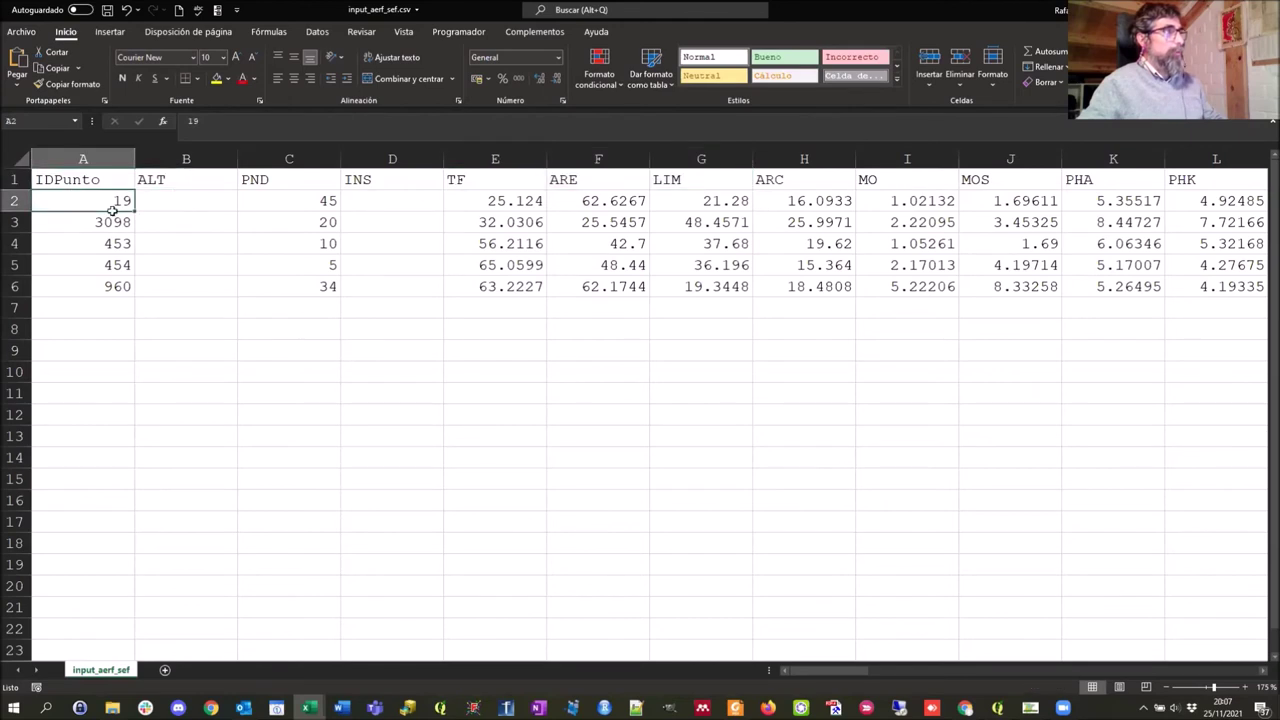
click(493, 201)
click(617, 204)
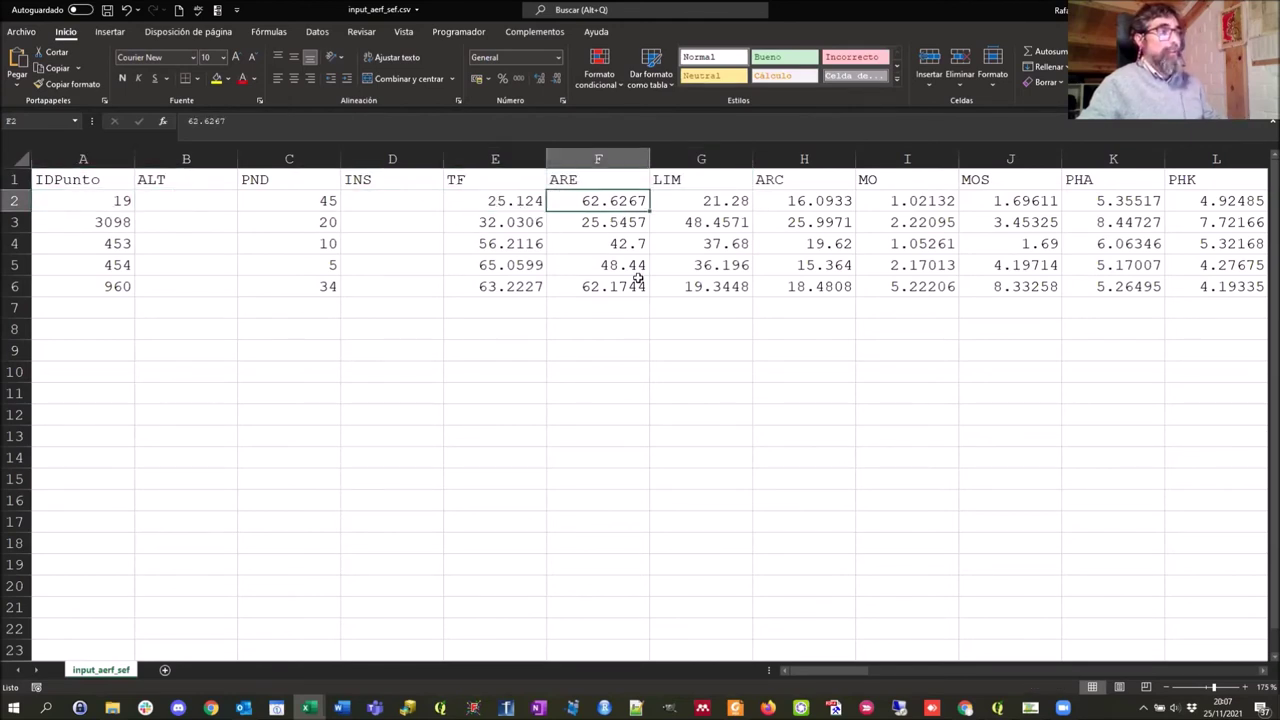
click(722, 202)
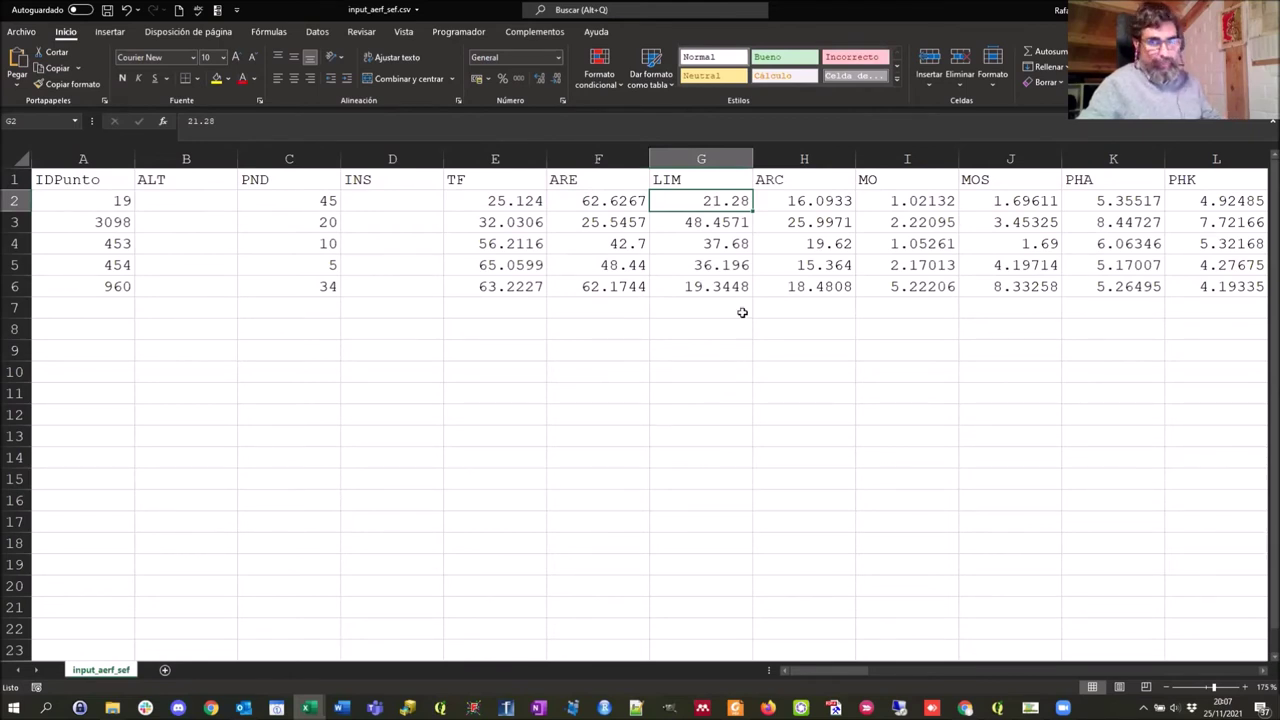
click(510, 206)
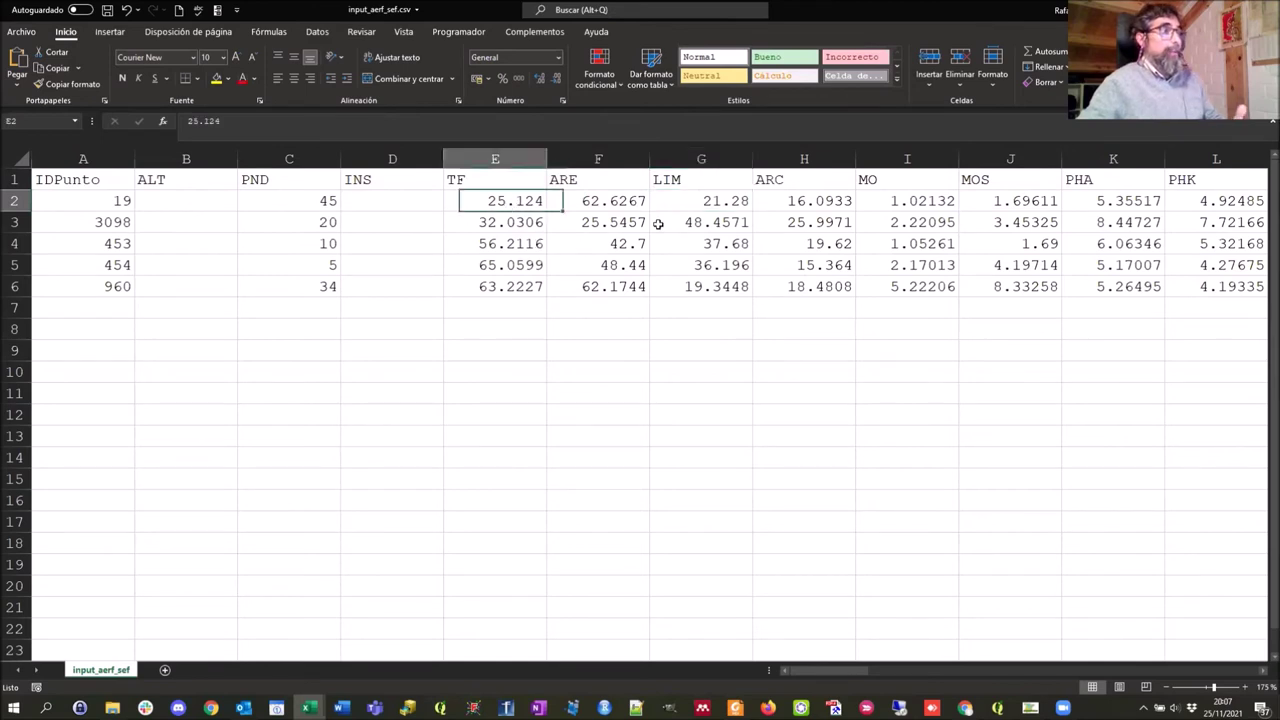
click(910, 158)
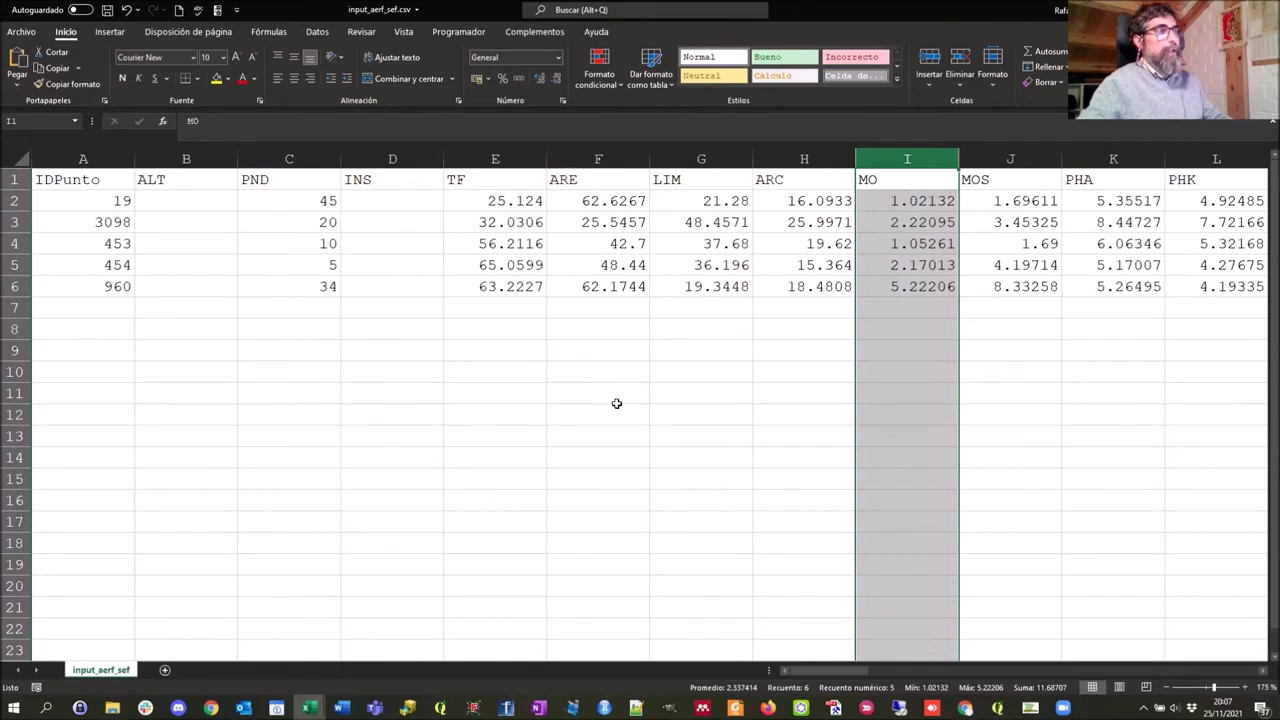
Switch to File Explorer, open auto_ecology_PSY_J4_sef.txt from OUTPUT_SEF, highlight its list of variables and close the file
key(alt+Tab)
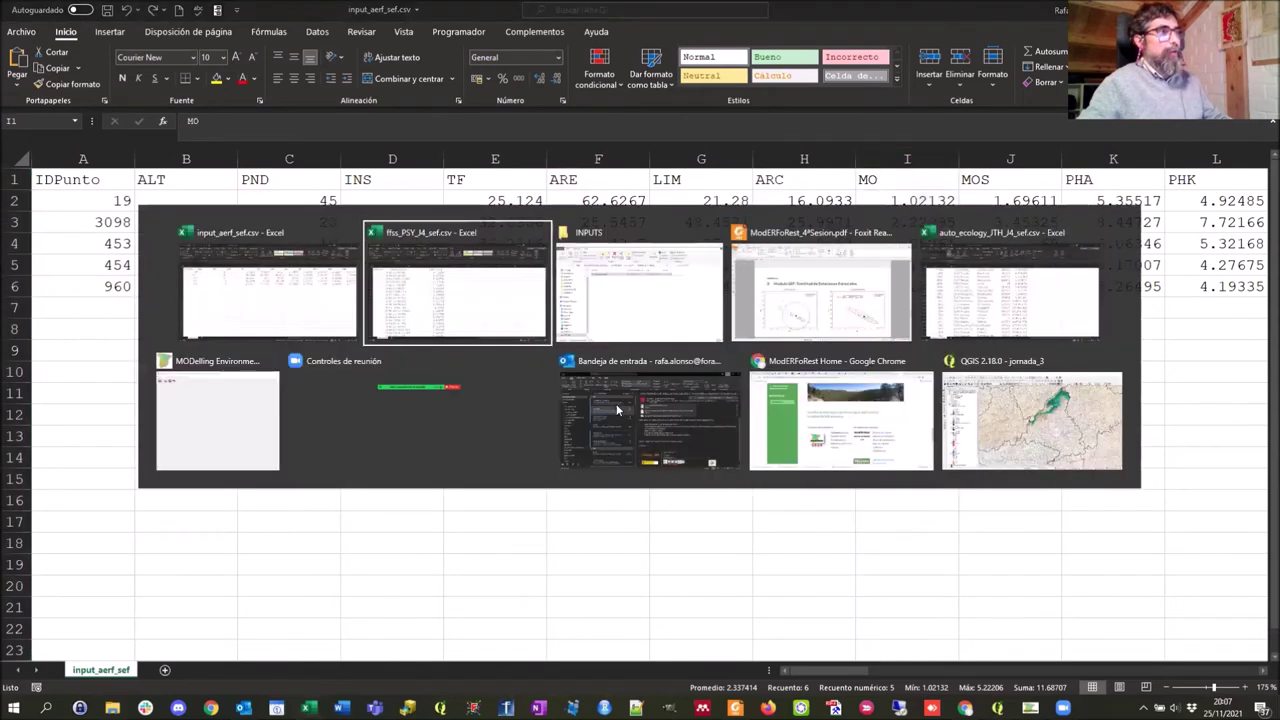
key(alt+Tab)
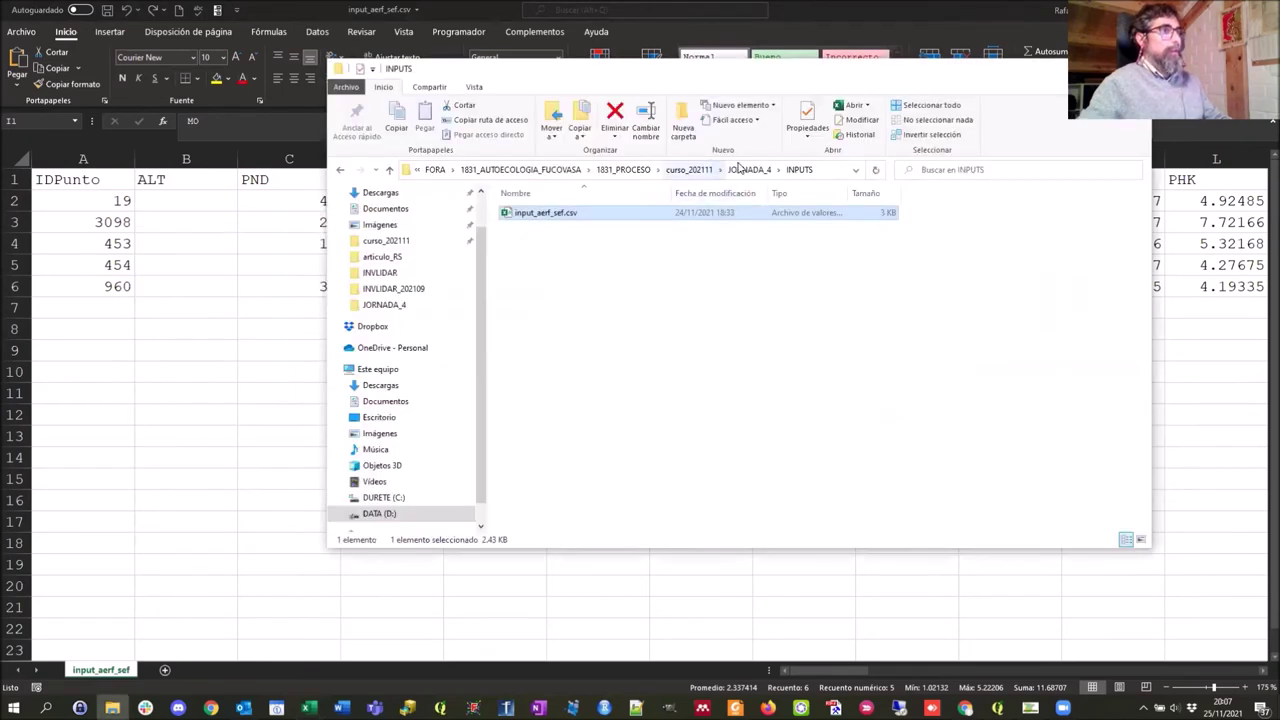
click(695, 169)
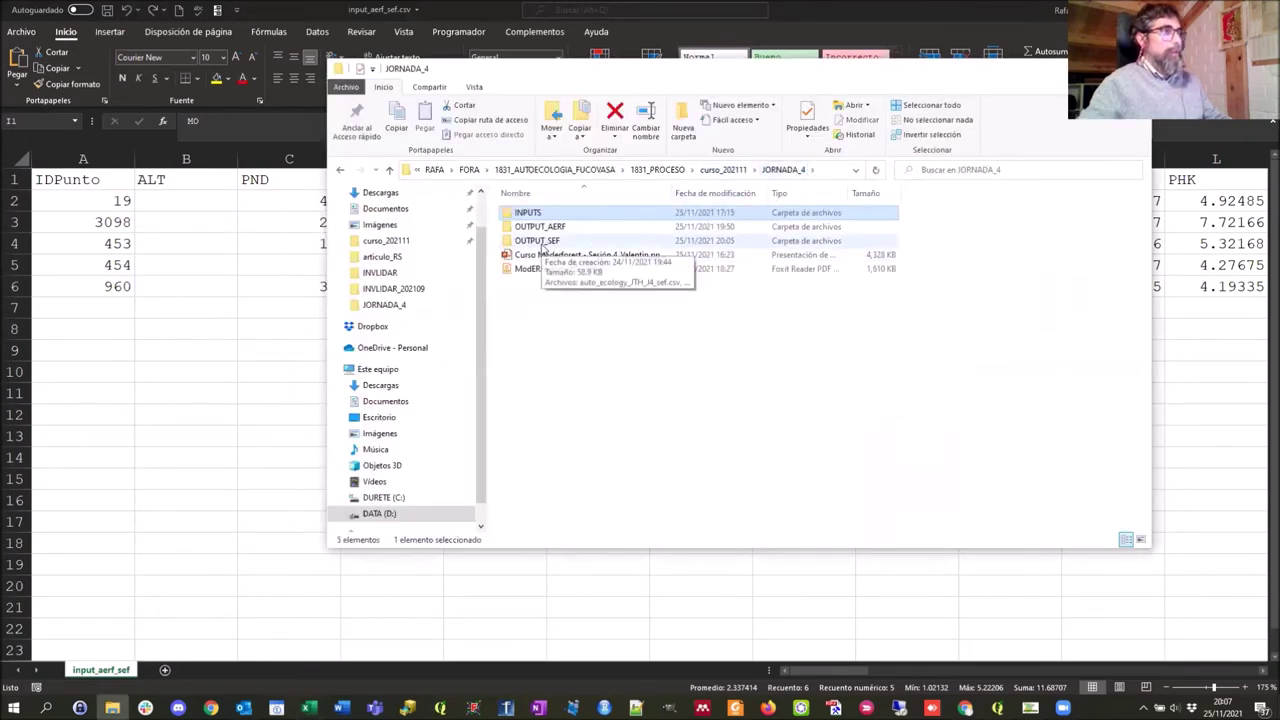
double_click(543, 242)
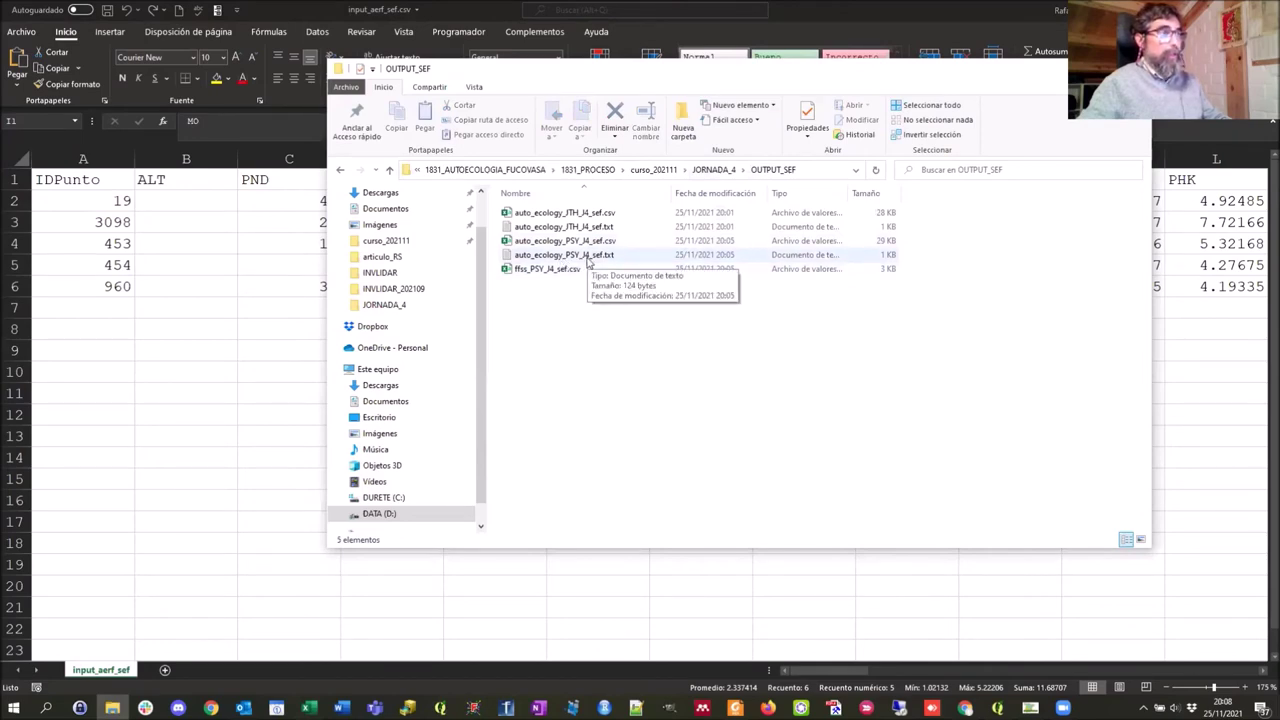
double_click(589, 257)
drag(186, 149, 228, 149)
key(shift+End)
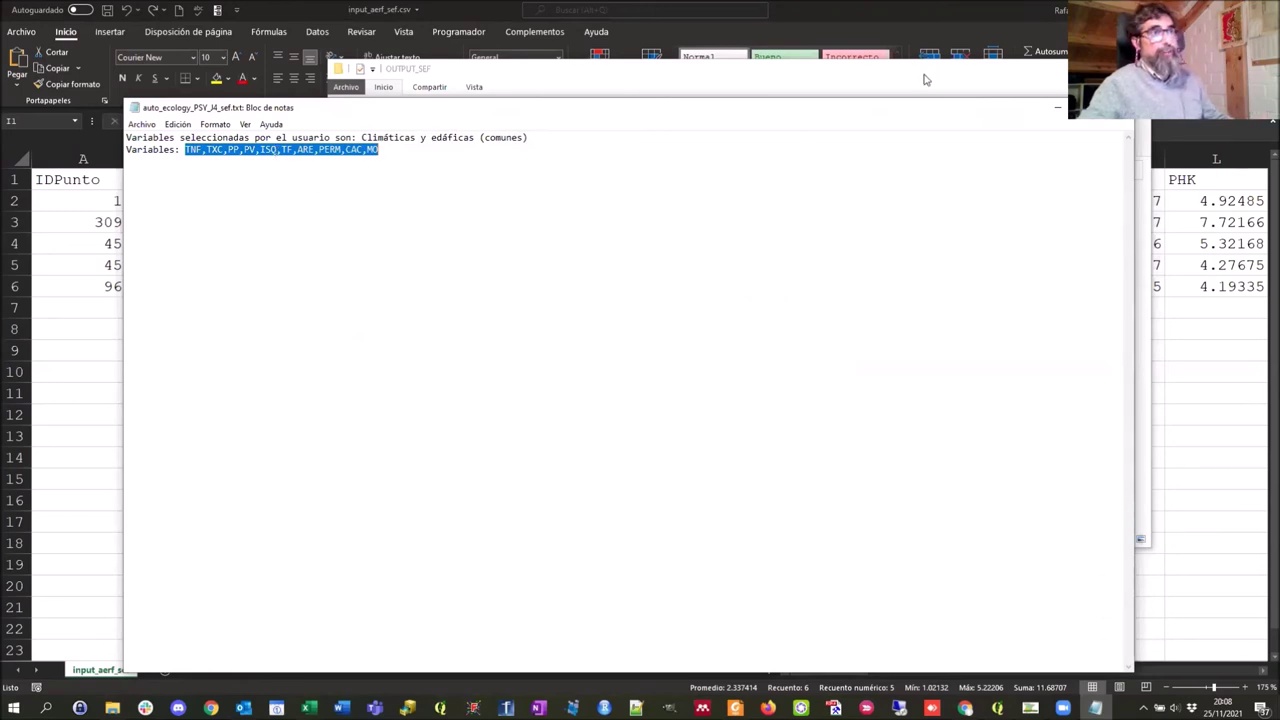
click(1110, 112)
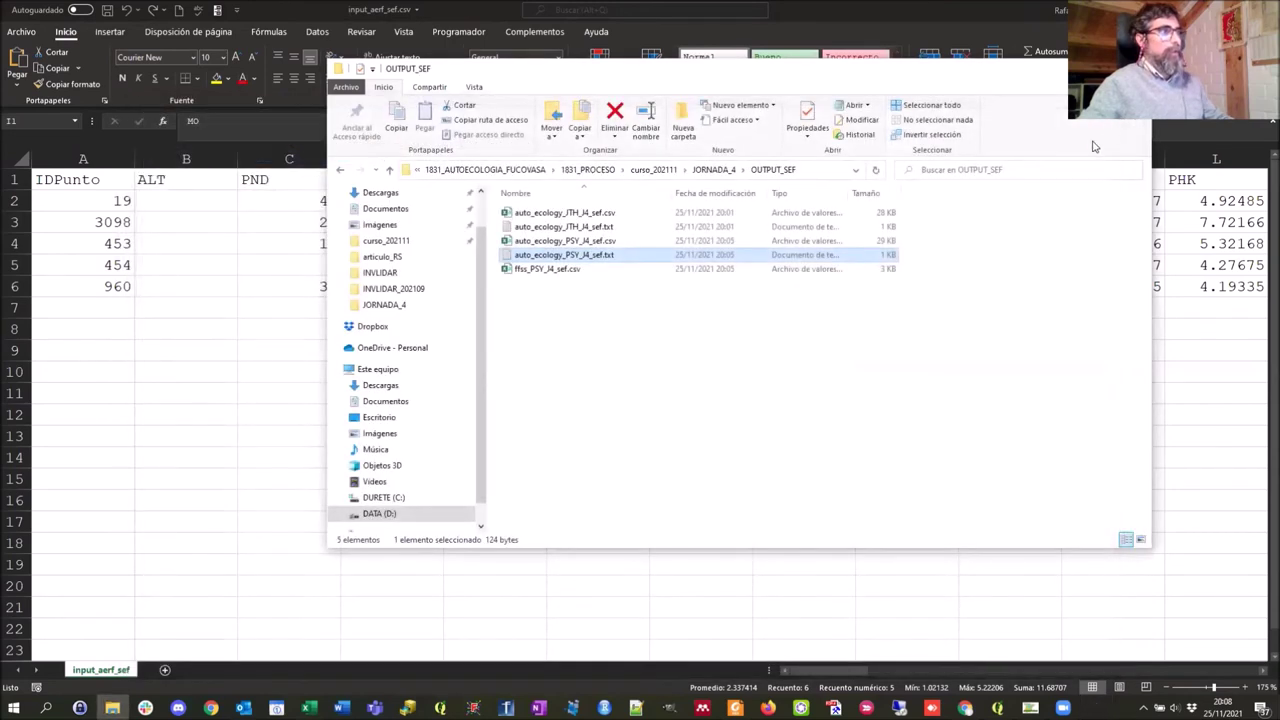
Return to ffss_PSY_J4_sef.csv in Excel and point out the first seed source for point 19 and its distance
key(alt+Tab)
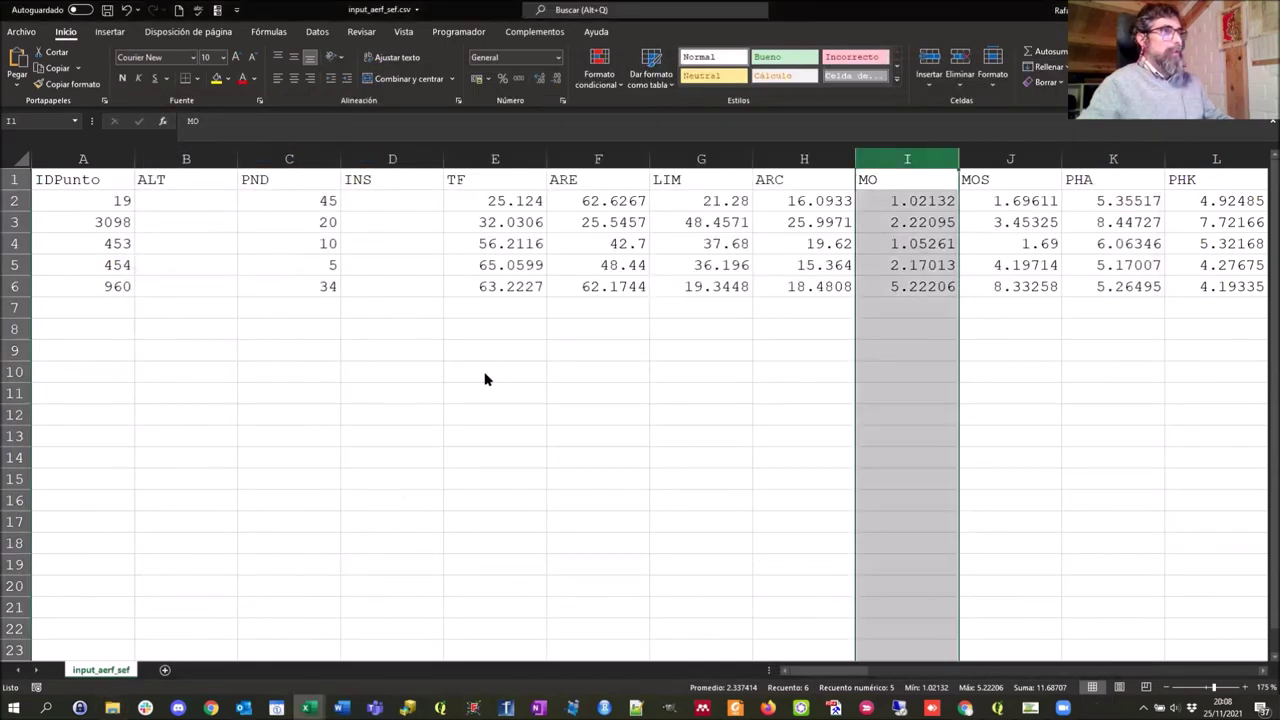
key(alt+Tab)
key(alt+Tab)
key(alt+Tab)
key(alt+Tab)
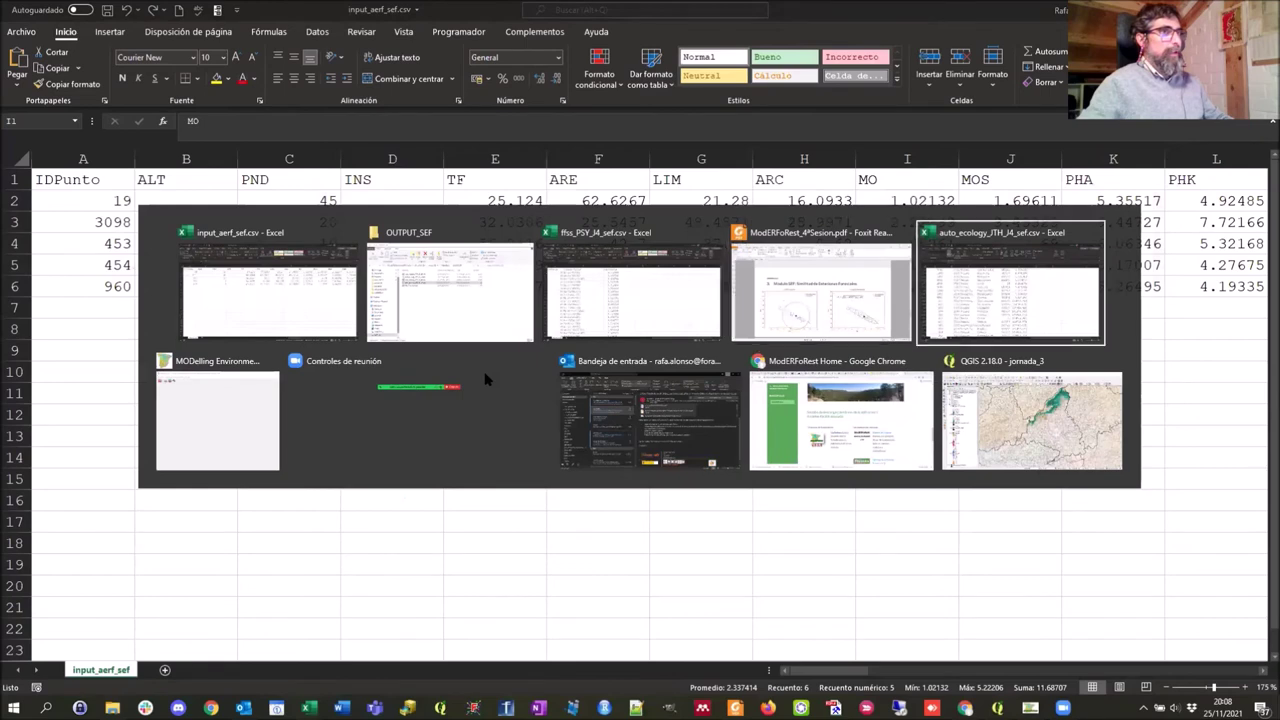
click(632, 292)
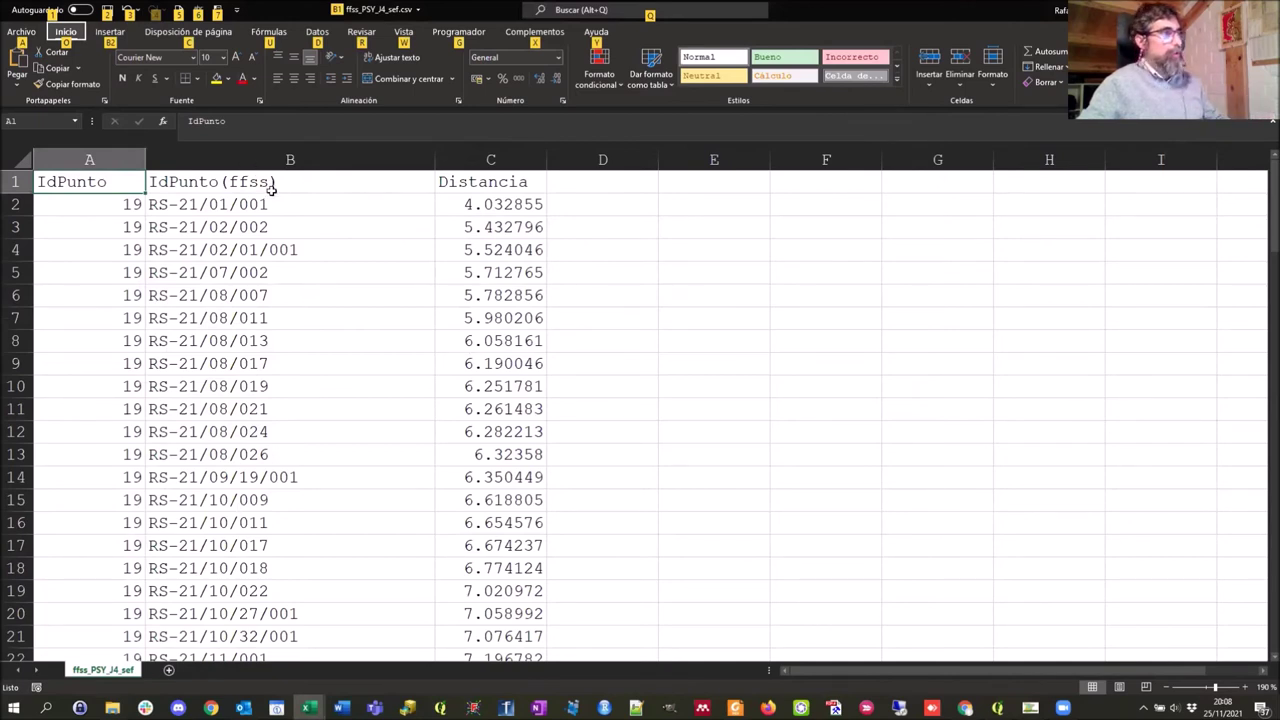
click(182, 204)
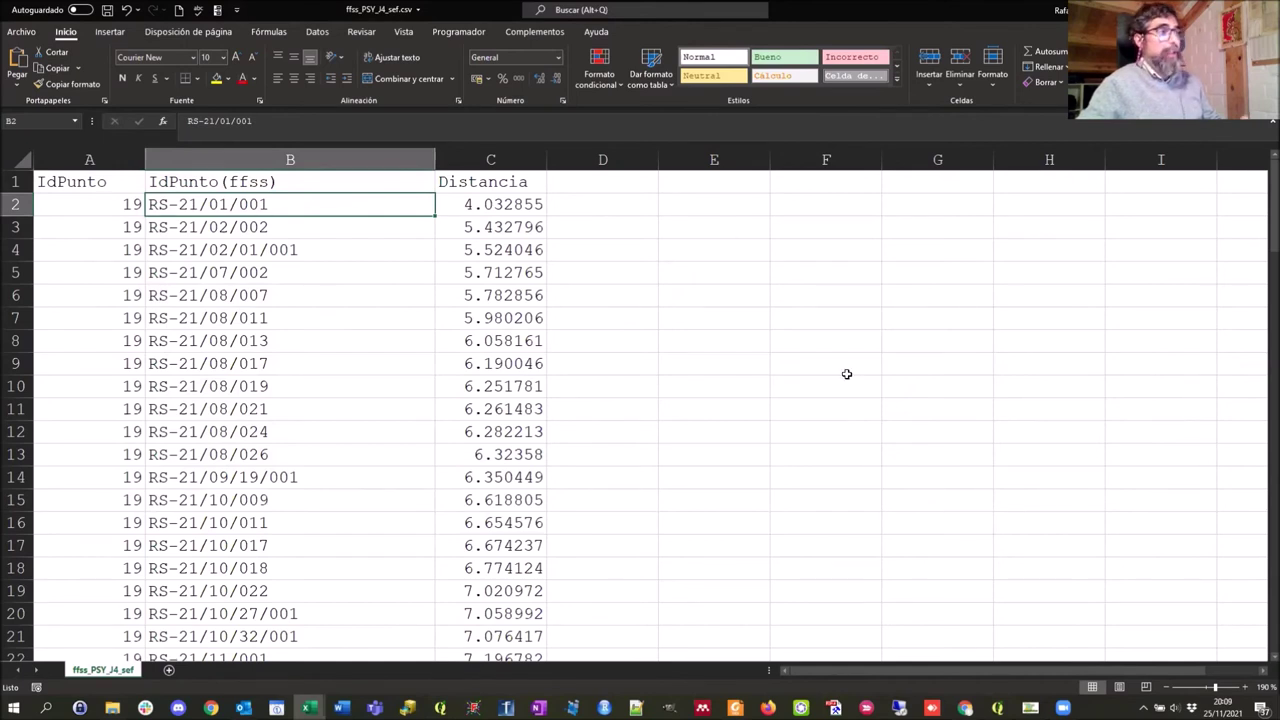
click(483, 203)
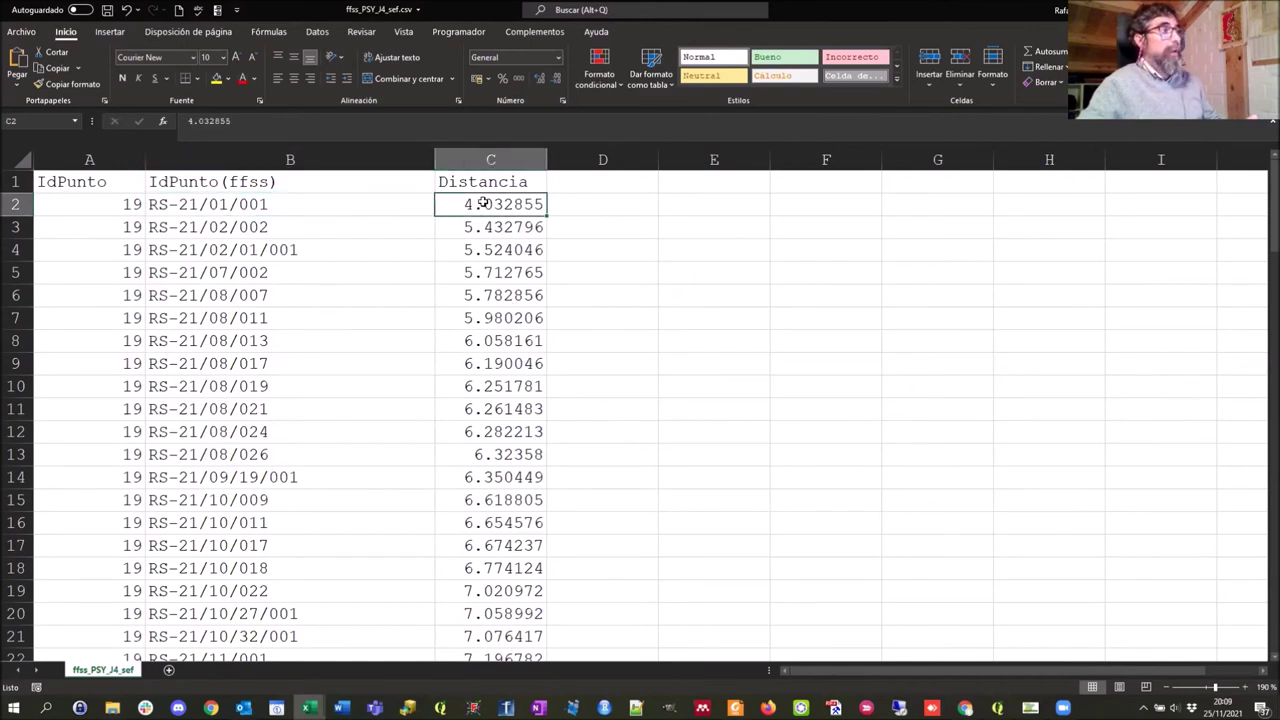